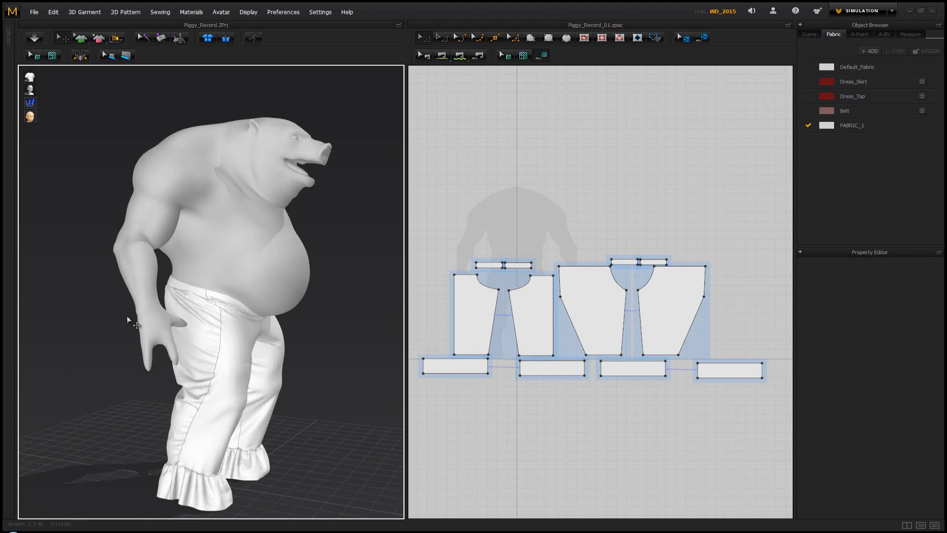
# Select all the trouser pattern pieces in the 2D pattern area and move them clear of the avatar silhouette, to its right
pyautogui.moveTo(127, 319)
pyautogui.mouseDown(button='right')
pyautogui.moveTo(289, 313)
pyautogui.moveTo(49, 323)
pyautogui.mouseUp(button='right')
pyautogui.moveTo(248, 282); pyautogui.dragTo(245, 287, button='middle')
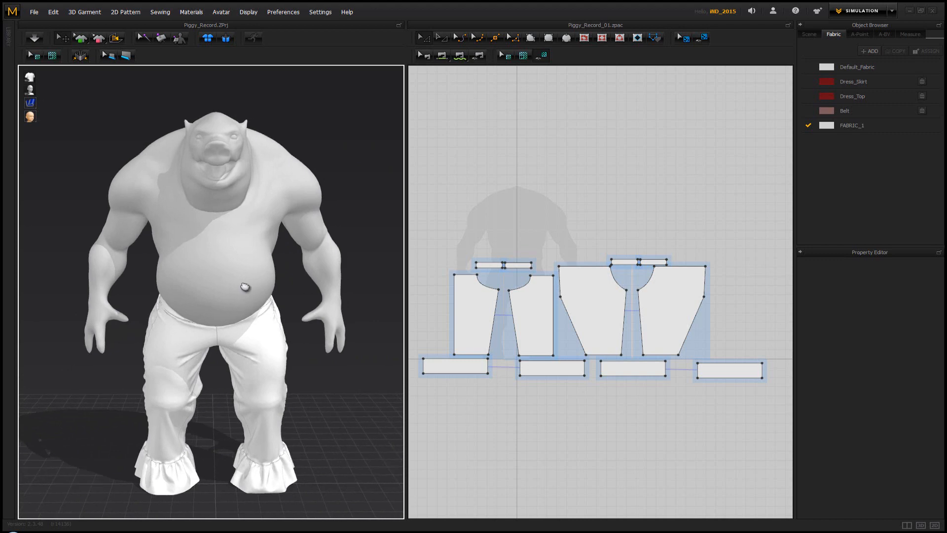
pyautogui.moveTo(240, 282); pyautogui.dragTo(241, 279, button='right')
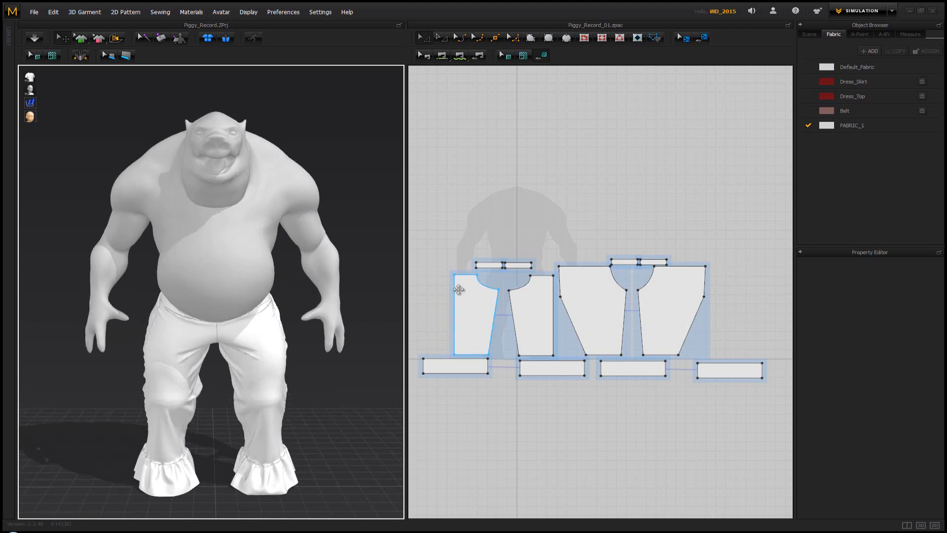
pyautogui.scroll(-3, 459, 290)
pyautogui.moveTo(423, 250); pyautogui.dragTo(568, 343)
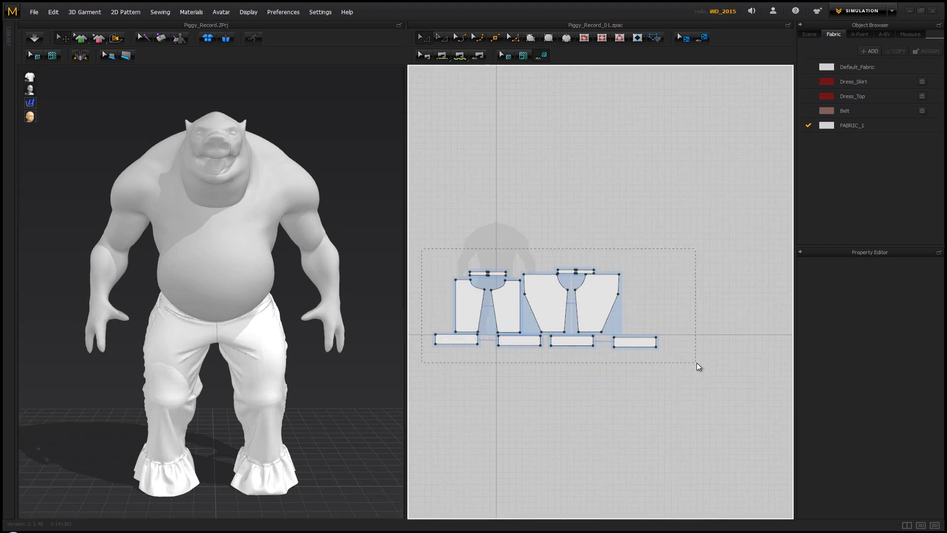
pyautogui.moveTo(697, 363); pyautogui.dragTo(695, 362)
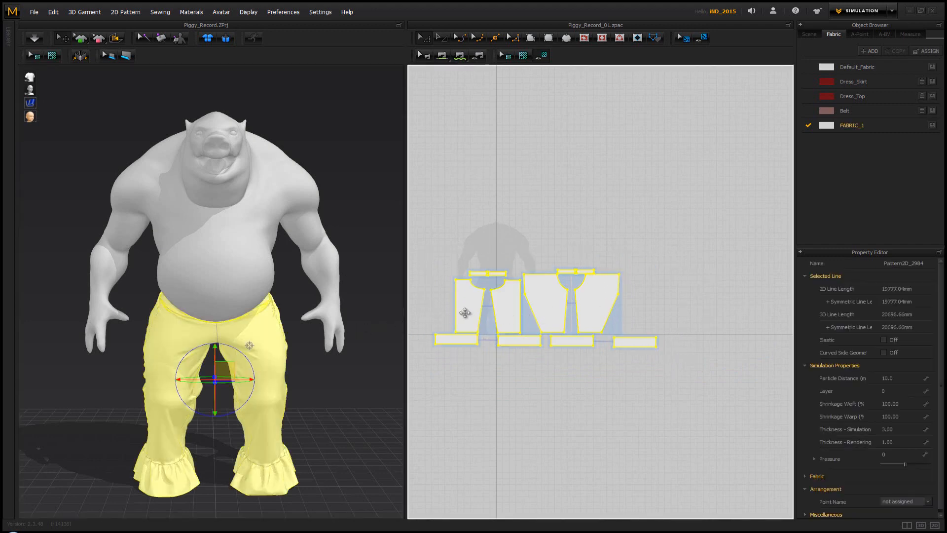
pyautogui.hotkey('ctrl', 'v')
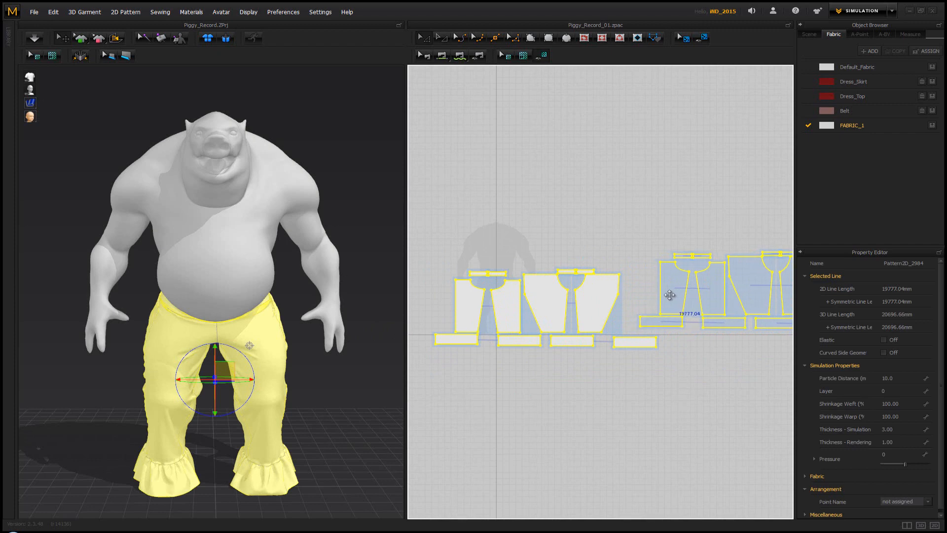
pyautogui.moveTo(669, 295); pyautogui.dragTo(670, 294)
# Freeze the selected trouser patterns on the avatar in 3D
pyautogui.rightClick(260, 347)
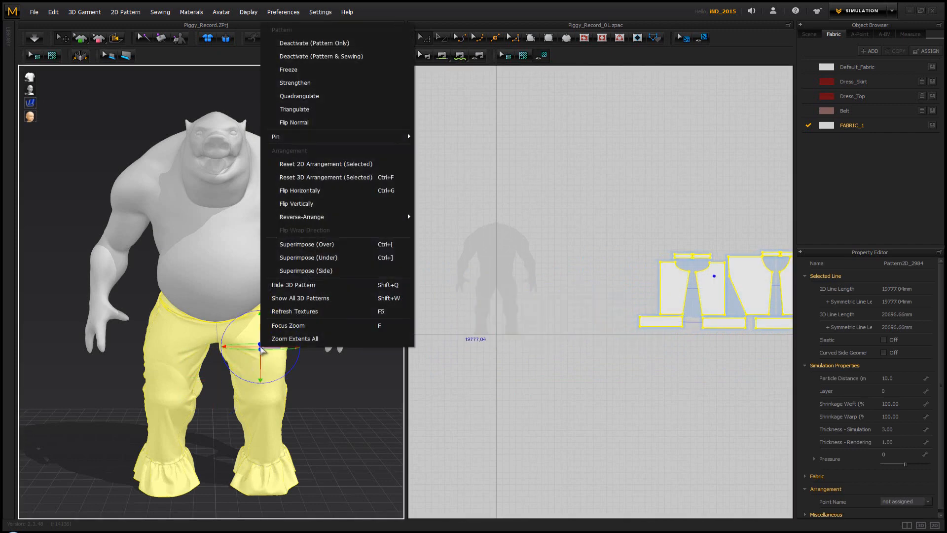
pyautogui.click(318, 70)
pyautogui.click(354, 363)
pyautogui.moveTo(207, 364); pyautogui.dragTo(232, 405, button='right')
pyautogui.scroll(4, 189, 393)
pyautogui.scroll(-4, 190, 393)
pyautogui.moveTo(219, 342); pyautogui.dragTo(242, 337, button='right')
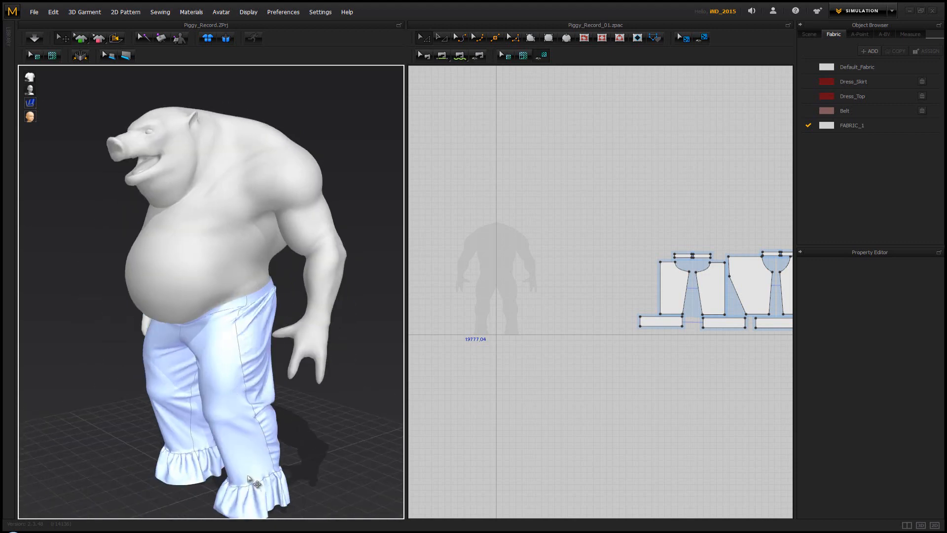
pyautogui.moveTo(211, 372); pyautogui.dragTo(278, 366, button='right')
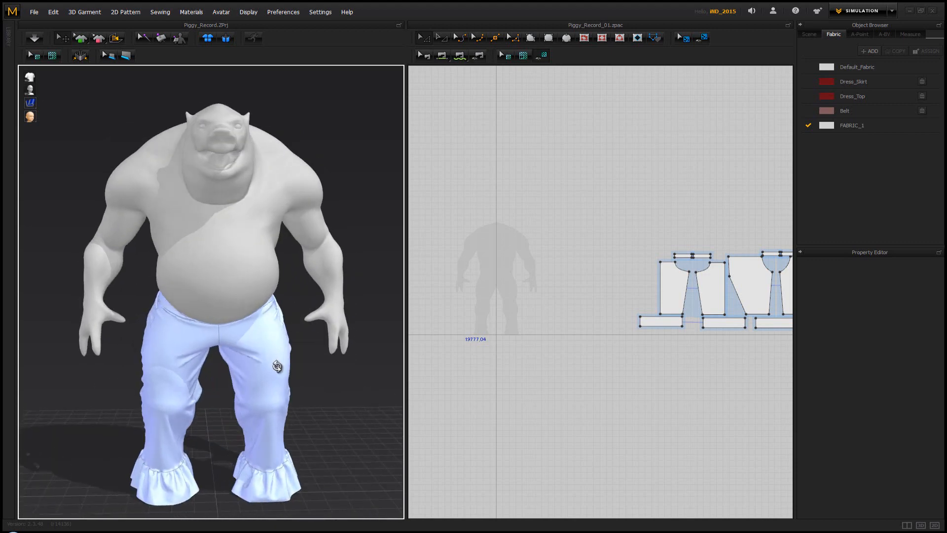
# Draw a tall rectangular pattern over the left half of the silhouette's torso, with one side near the centre line
pyautogui.scroll(2, 497, 252)
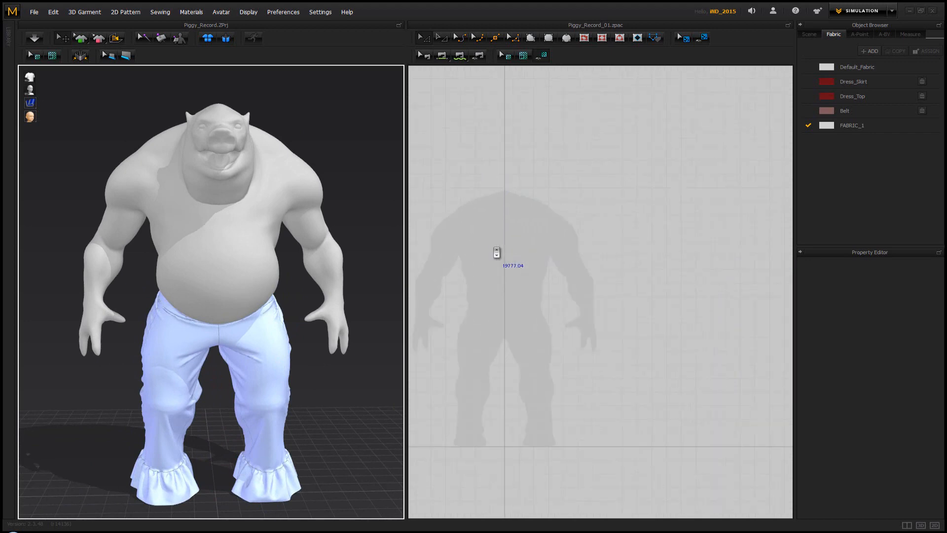
pyautogui.scroll(-2, 513, 262)
pyautogui.scroll(3, 523, 263)
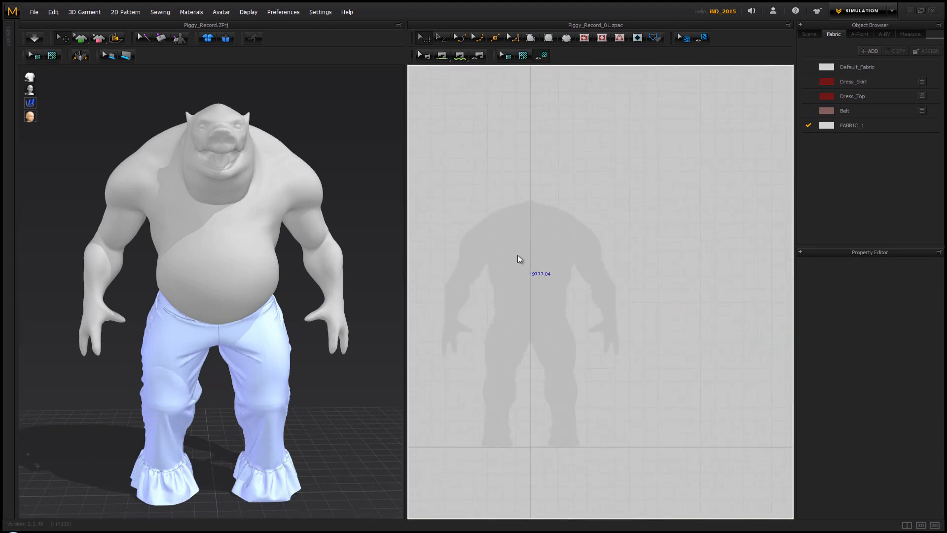
pyautogui.click(548, 37)
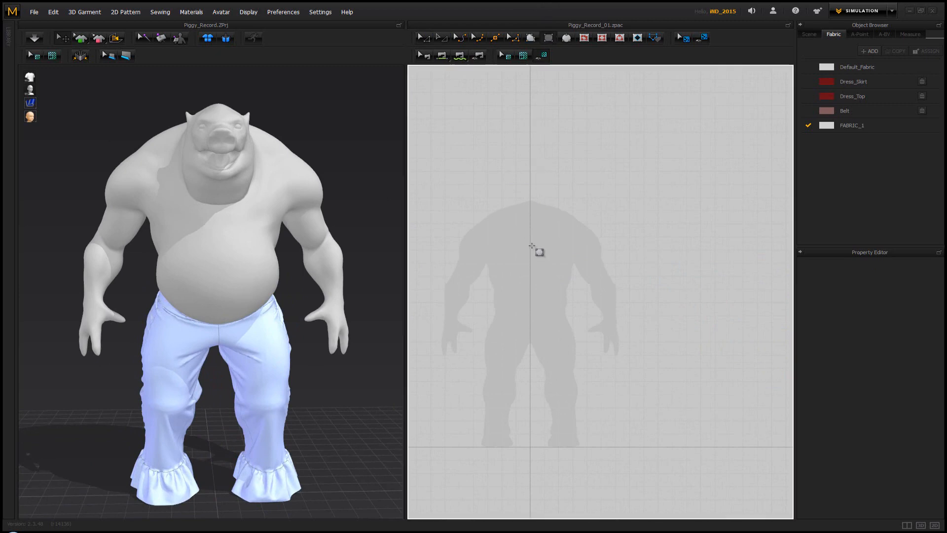
pyautogui.moveTo(530, 243); pyautogui.dragTo(487, 322)
# Move the rectangular piece forward in 3D so it stands in front of the avatar's belly
pyautogui.moveTo(258, 205); pyautogui.dragTo(247, 252, button='right')
pyautogui.click(247, 252)
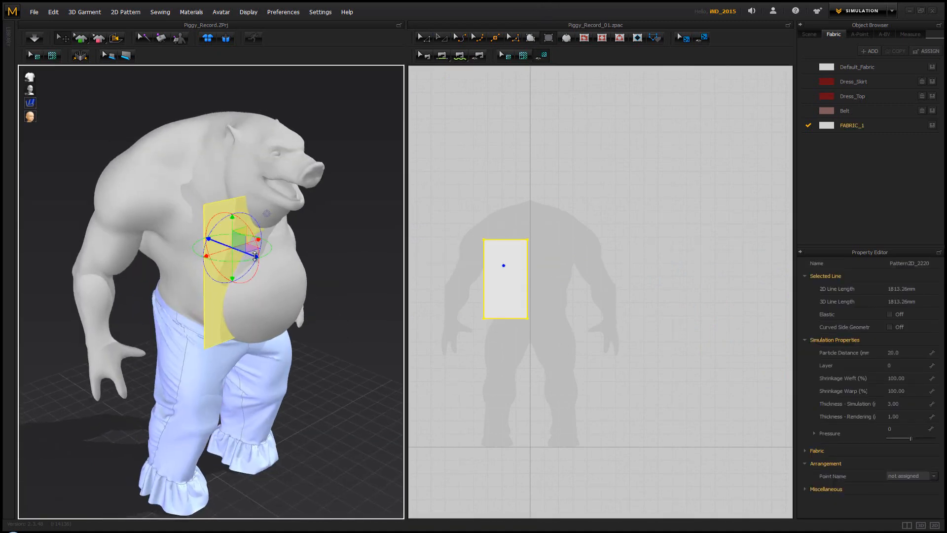
pyautogui.moveTo(255, 256); pyautogui.dragTo(283, 265)
pyautogui.moveTo(329, 253); pyautogui.dragTo(290, 292, button='right')
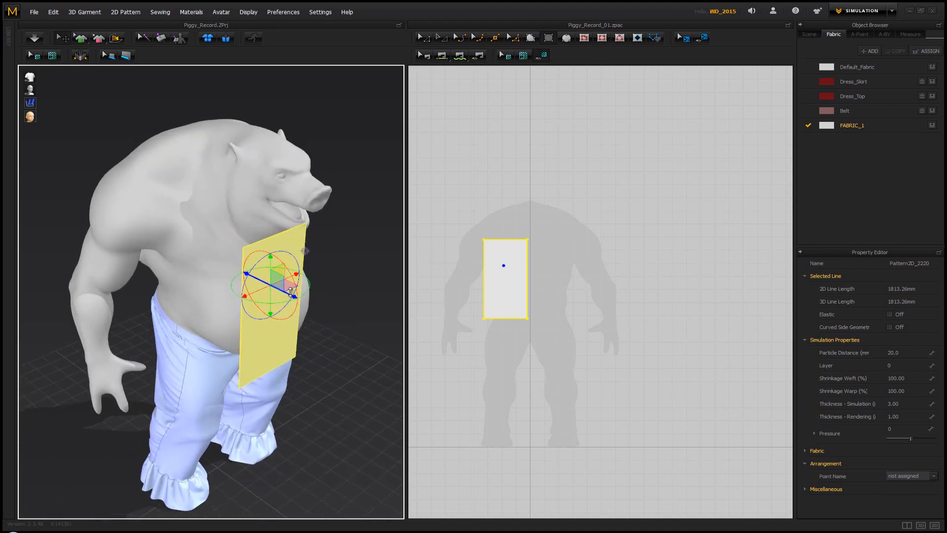
pyautogui.rightClick(461, 239)
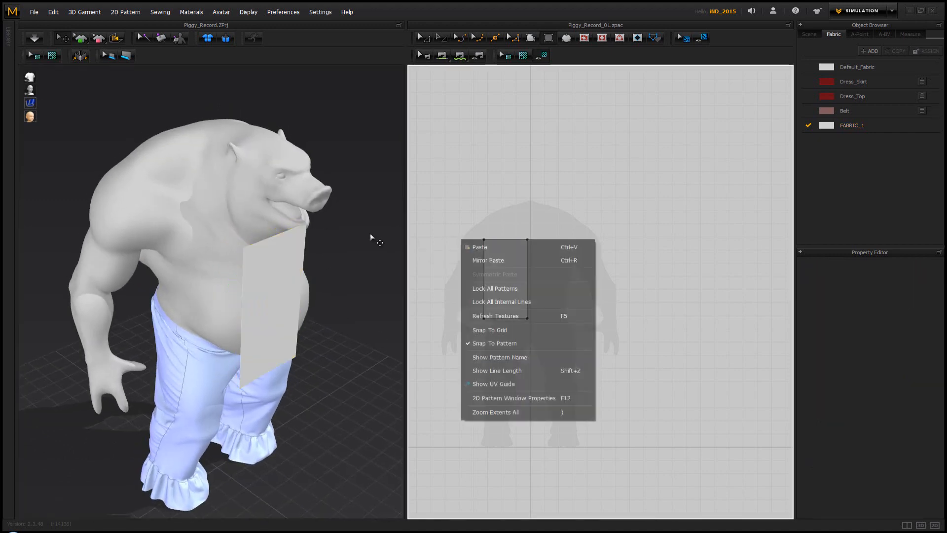
pyautogui.moveTo(370, 233); pyautogui.dragTo(358, 198, button='right')
pyautogui.moveTo(194, 188); pyautogui.dragTo(232, 190, button='right')
pyautogui.click(501, 252)
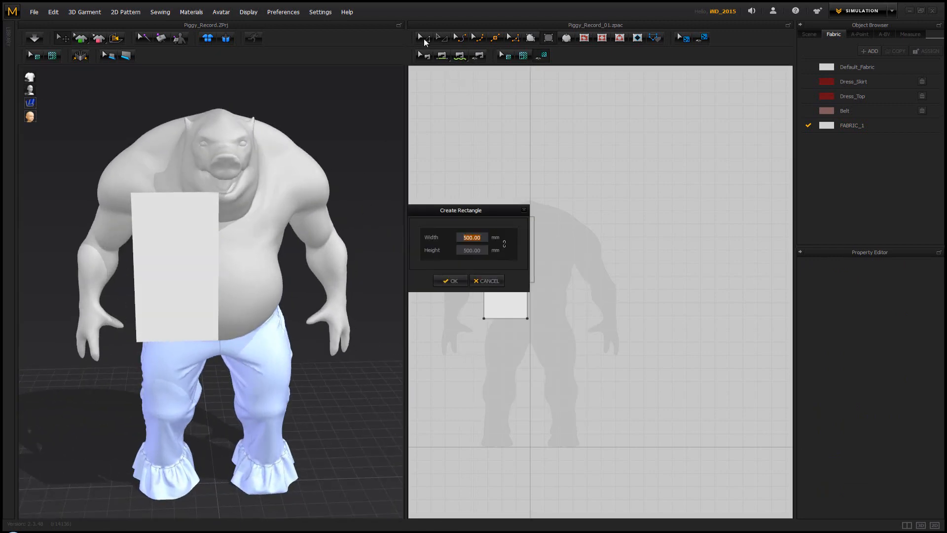
pyautogui.click(489, 282)
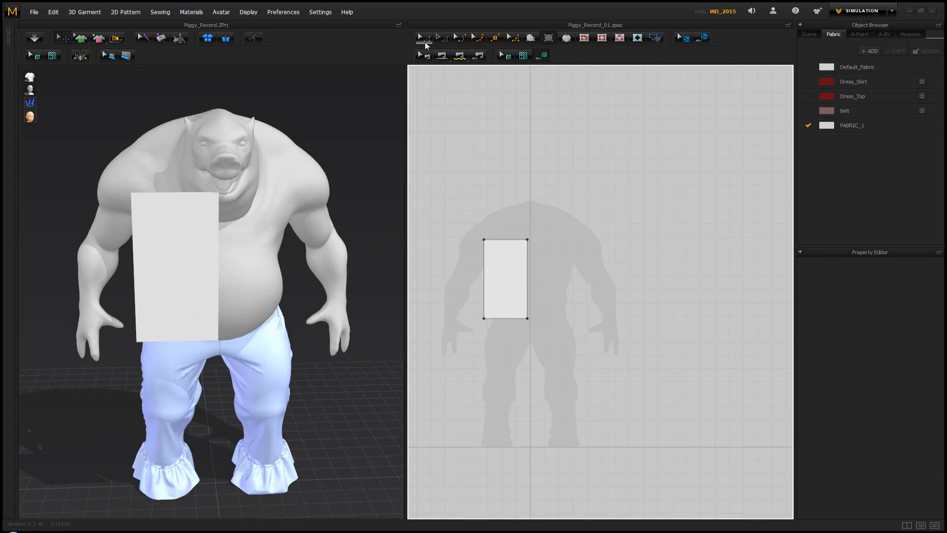
# Copy the rectangular piece and place a Symmetric Paste of it on the other side of the centre line
pyautogui.click(502, 254)
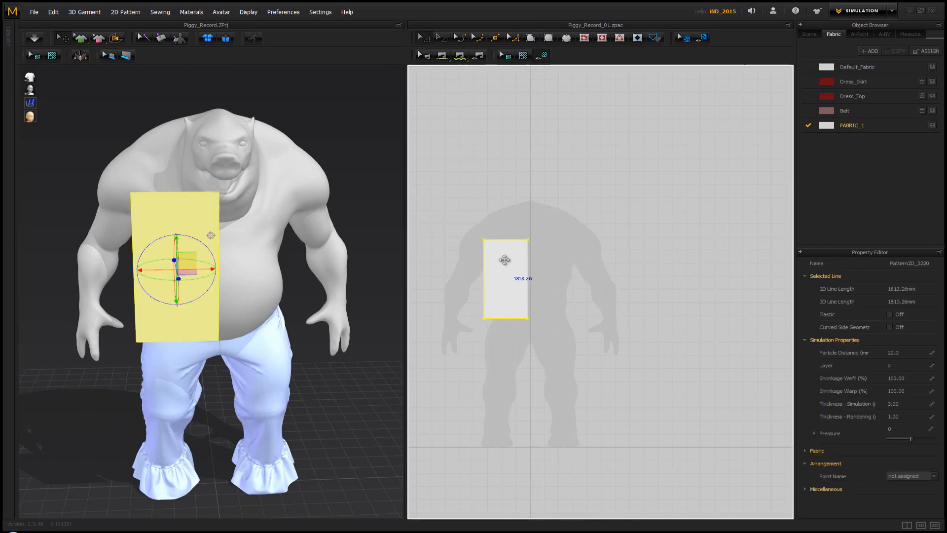
pyautogui.rightClick(546, 265)
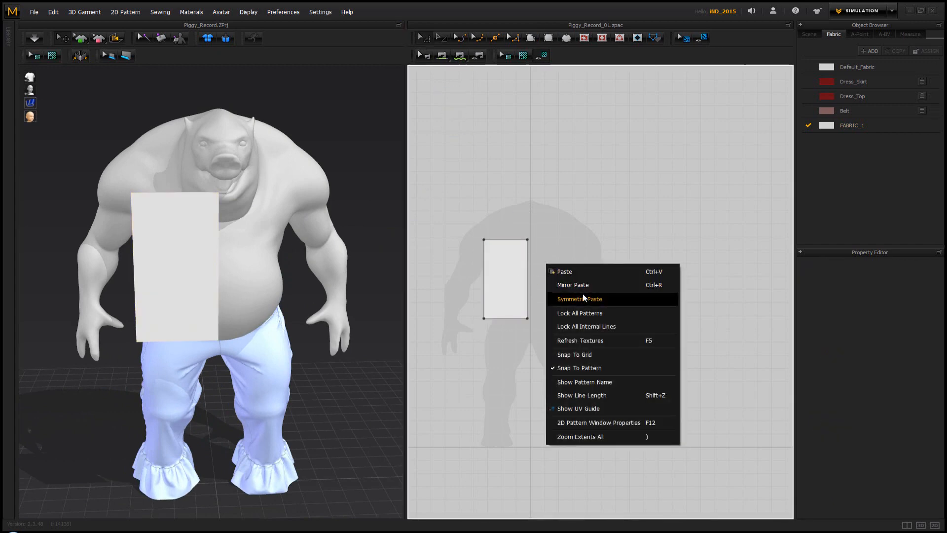
pyautogui.click(579, 279)
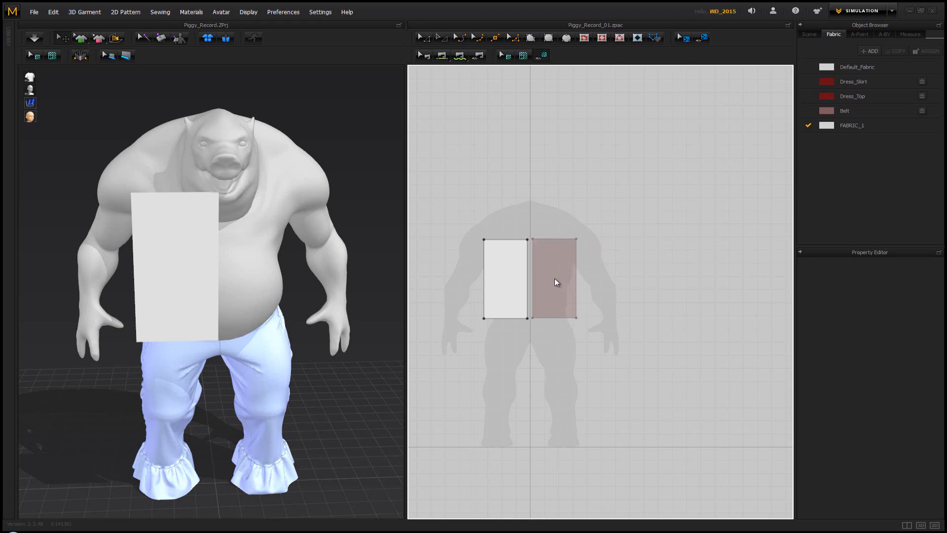
pyautogui.click(555, 280)
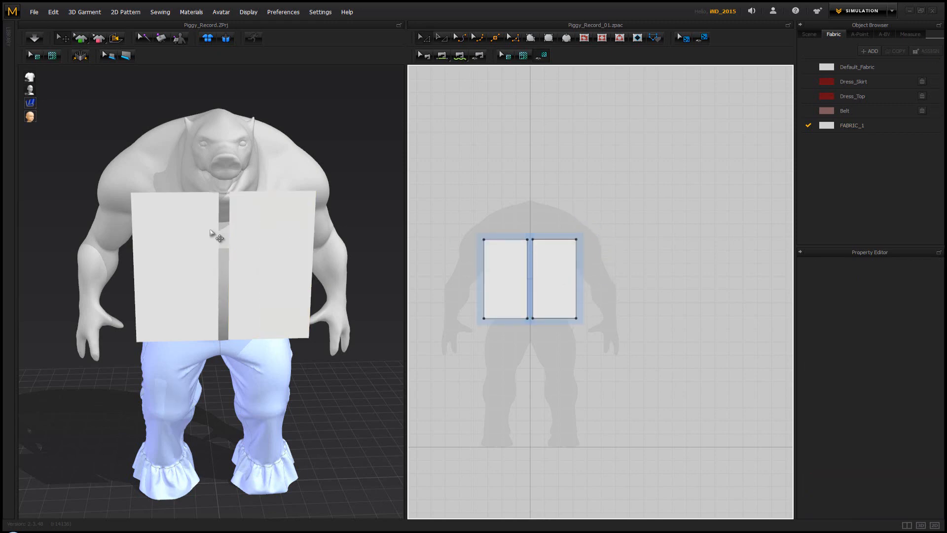
# Move the left rectangle slightly outward in 2D to widen the gap between the two linked front pieces
pyautogui.moveTo(211, 230); pyautogui.dragTo(250, 236, button='right')
pyautogui.click(507, 268)
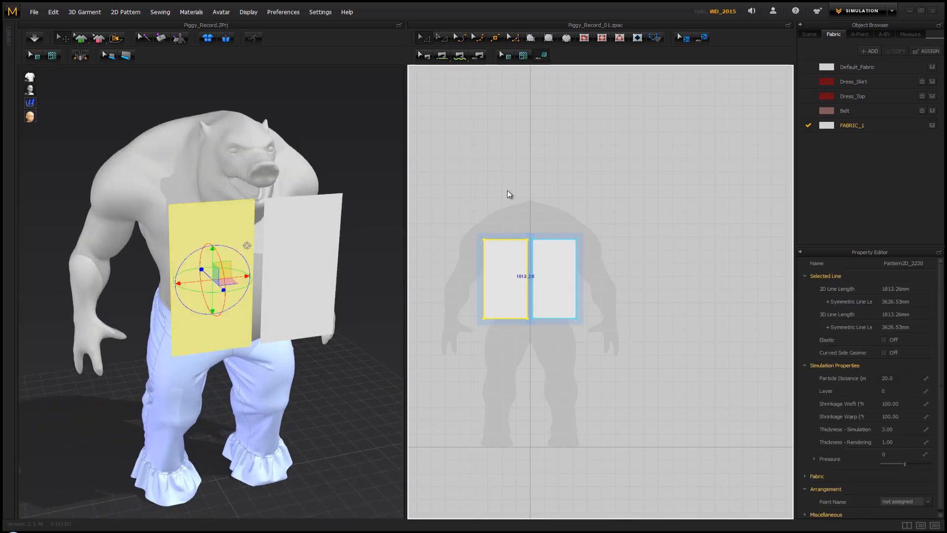
pyautogui.click(510, 187)
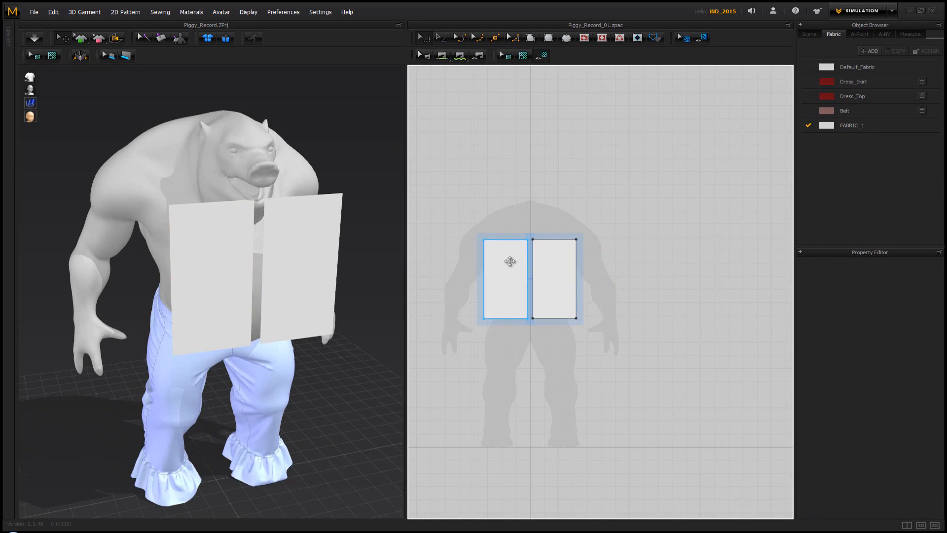
pyautogui.moveTo(510, 261); pyautogui.dragTo(557, 266)
pyautogui.click(549, 224)
pyautogui.rightClick(512, 237)
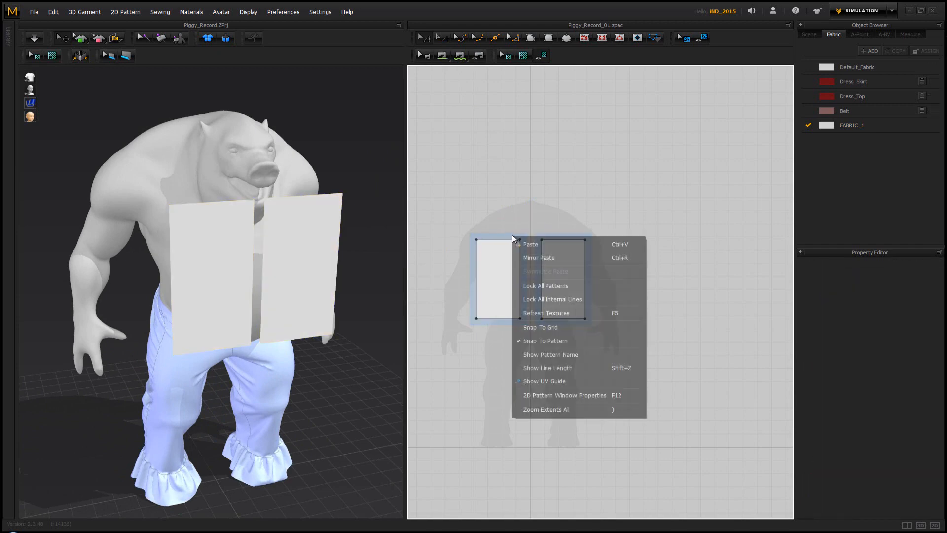
pyautogui.click(511, 219)
# Add a point to the inner edge of the left front piece, about a third of the way down
pyautogui.click(513, 248)
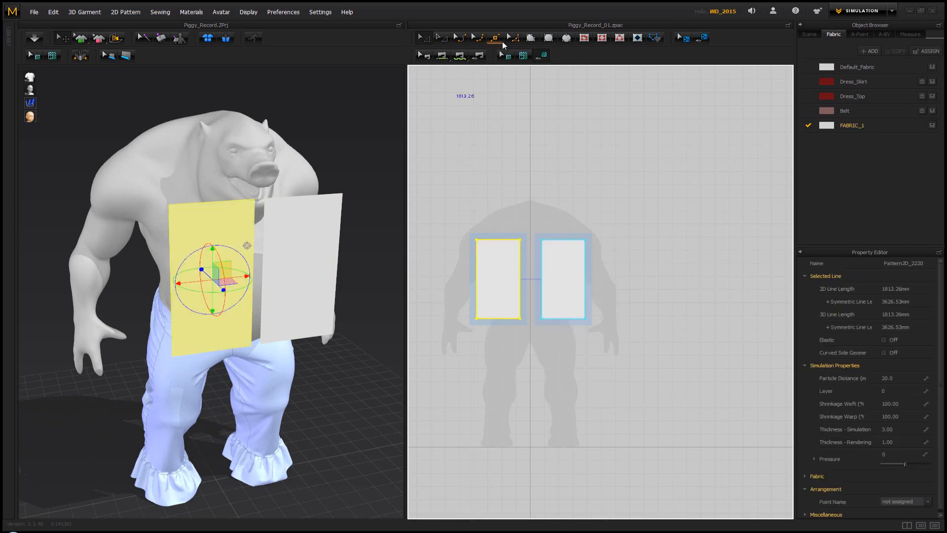
pyautogui.click(520, 267)
pyautogui.click(424, 39)
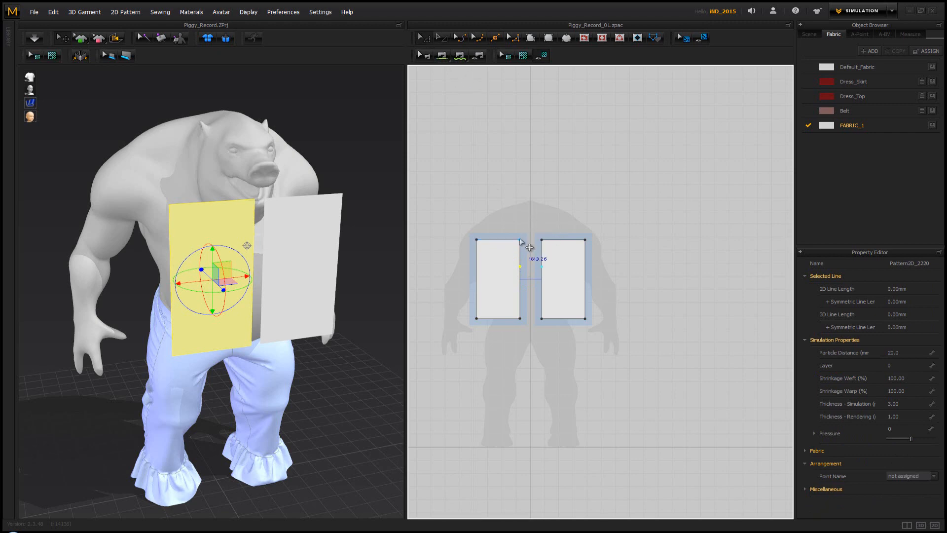
pyautogui.moveTo(521, 239)
pyautogui.mouseDown()
pyautogui.moveTo(499, 240)
pyautogui.moveTo(517, 235)
pyautogui.mouseUp()
pyautogui.hotkey('ctrl', 'z')
pyautogui.hotkey('ctrl', 'z')
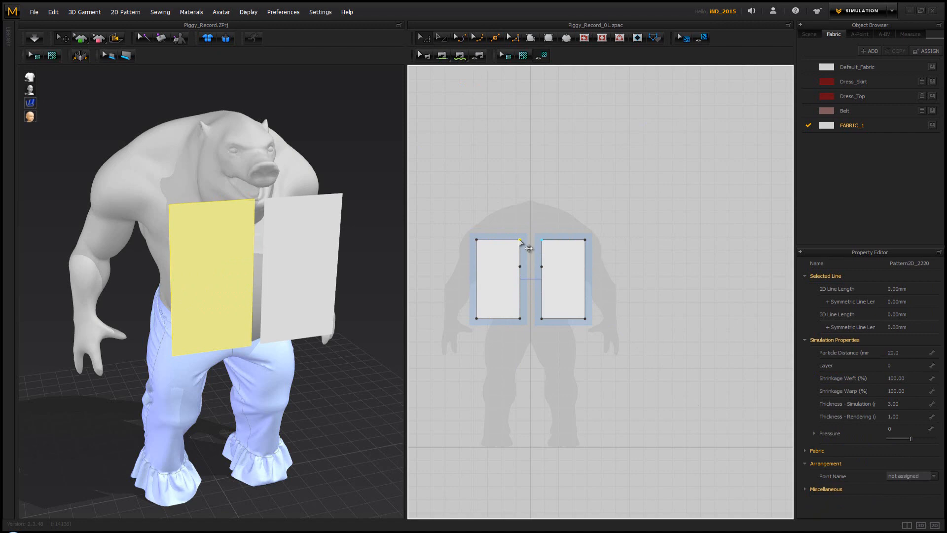
# Move the left front piece's upper inner corner outward to the middle of its top edge, forming a slanted V-neckline
pyautogui.moveTo(519, 240); pyautogui.dragTo(498, 240)
pyautogui.moveTo(295, 215); pyautogui.dragTo(276, 231, button='right')
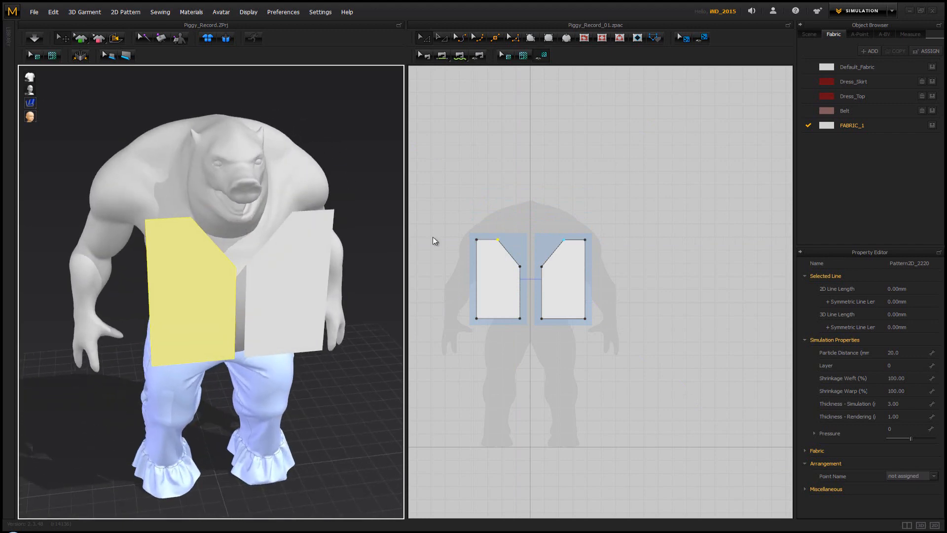
# Copy both front pieces and paste the pair beside the originals in the 2D pattern area
pyautogui.click(460, 242)
pyautogui.moveTo(646, 362); pyautogui.dragTo(646, 362)
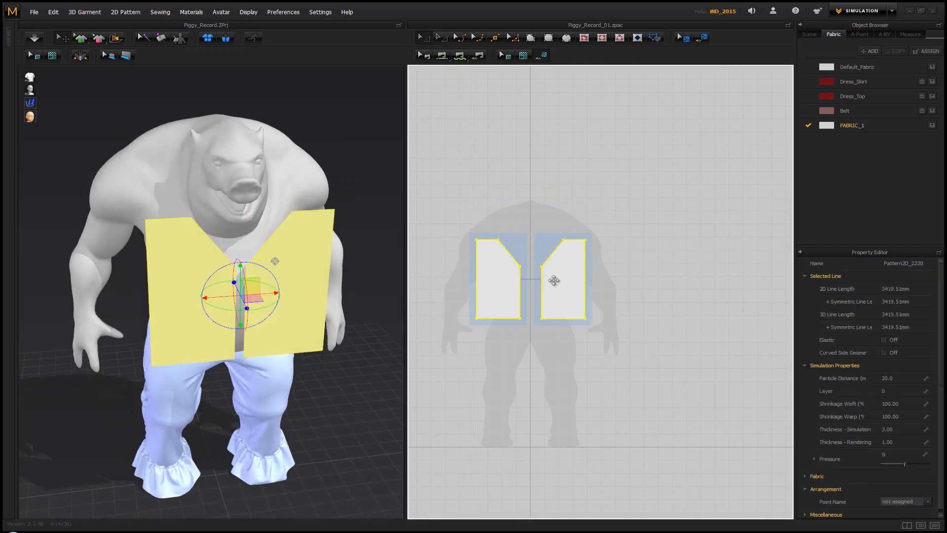
pyautogui.hotkey('ctrl', 'v')
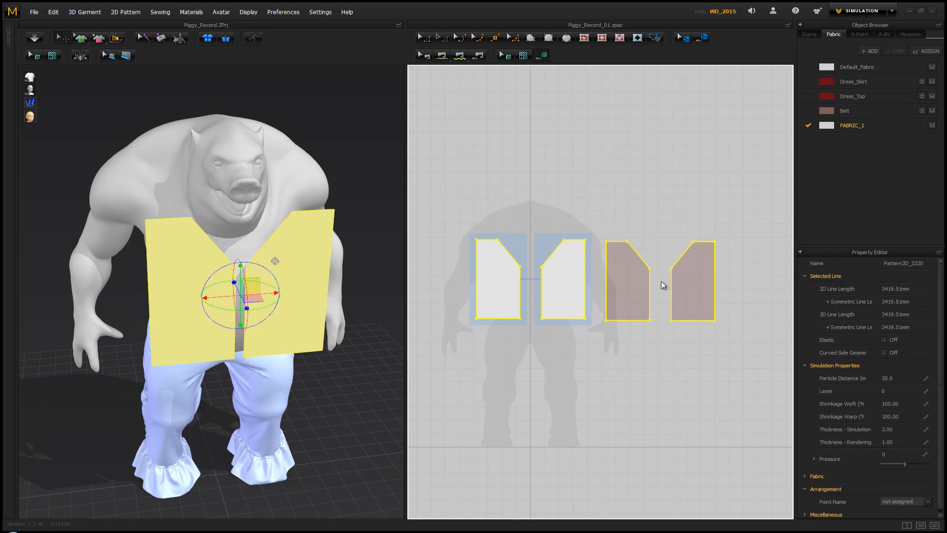
pyautogui.click(663, 284)
# Position the copied pair of pieces behind the avatar's back in 3D
pyautogui.moveTo(291, 207); pyautogui.dragTo(321, 265, button='right')
pyautogui.scroll(-3, 374, 247)
pyautogui.rightClick(321, 265)
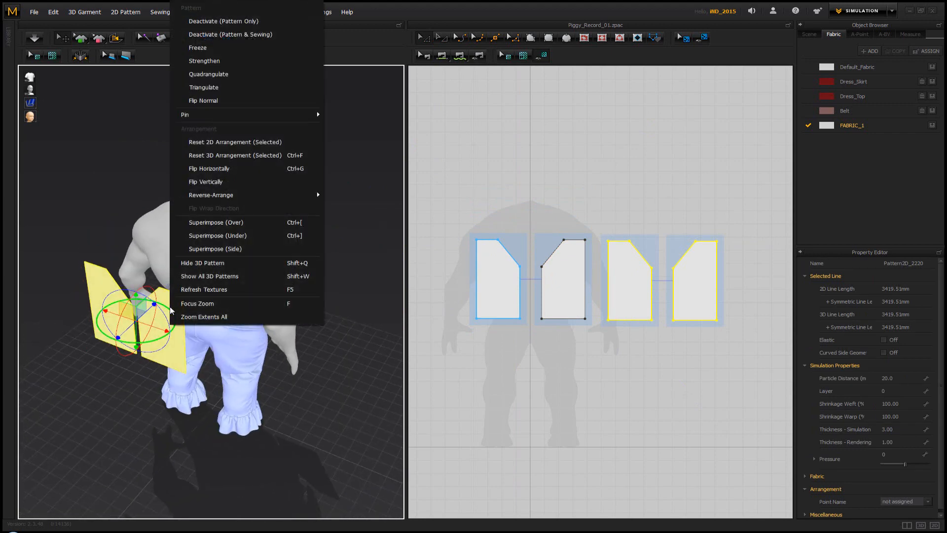
pyautogui.click(261, 165)
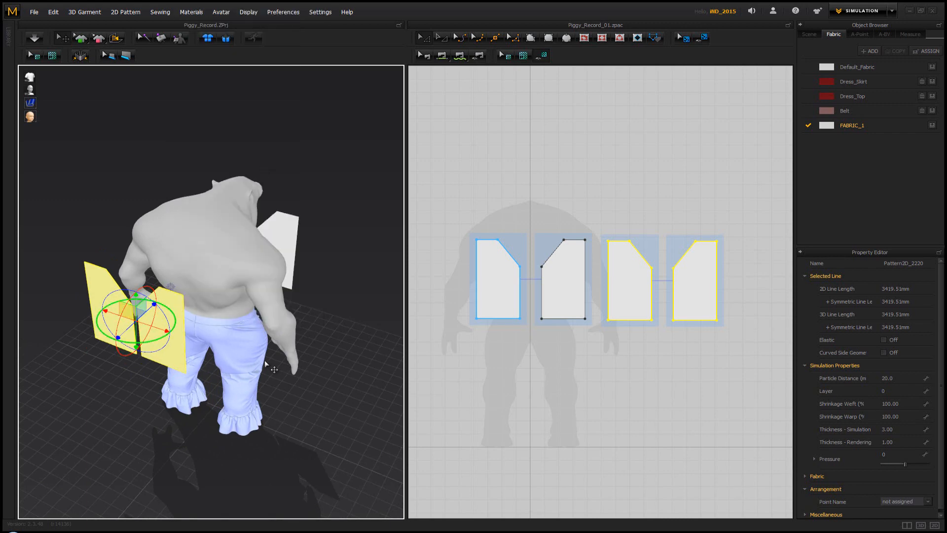
pyautogui.click(307, 360)
# Select both back pieces in 3D and flip them horizontally
pyautogui.click(177, 327)
pyautogui.keyDown('shift'); pyautogui.click(119, 323); pyautogui.keyUp('shift')
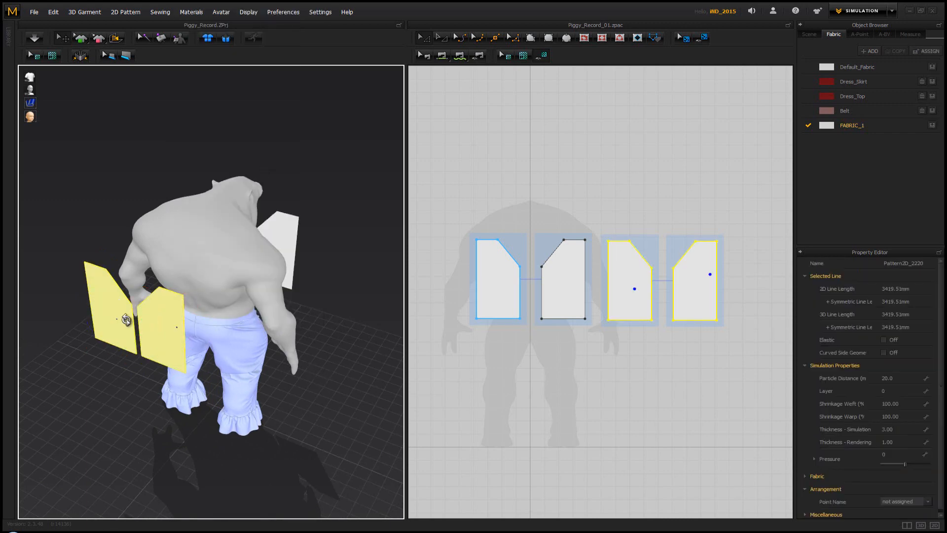
pyautogui.rightClick(127, 325)
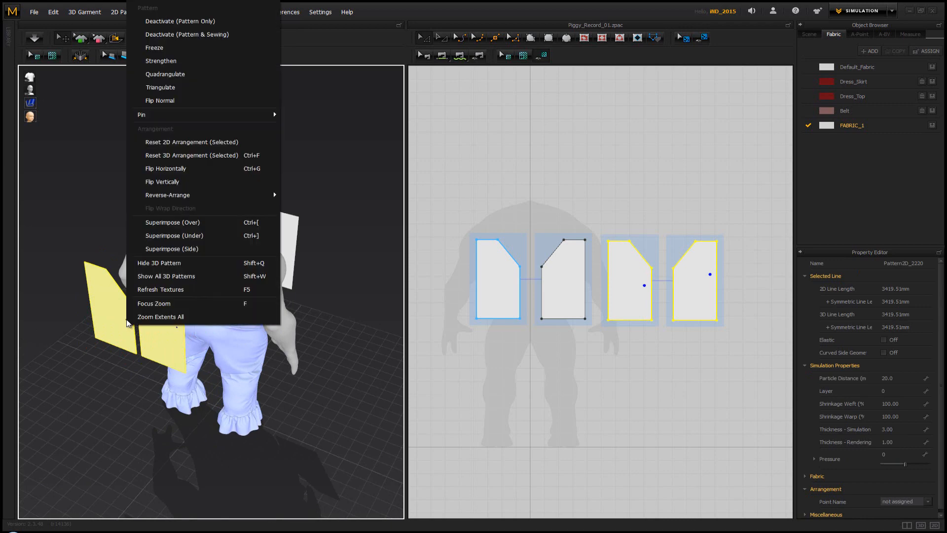
pyautogui.click(226, 175)
pyautogui.click(296, 298)
pyautogui.moveTo(296, 298)
pyautogui.mouseDown(button='right')
pyautogui.moveTo(306, 295)
pyautogui.moveTo(302, 281)
pyautogui.mouseUp(button='right')
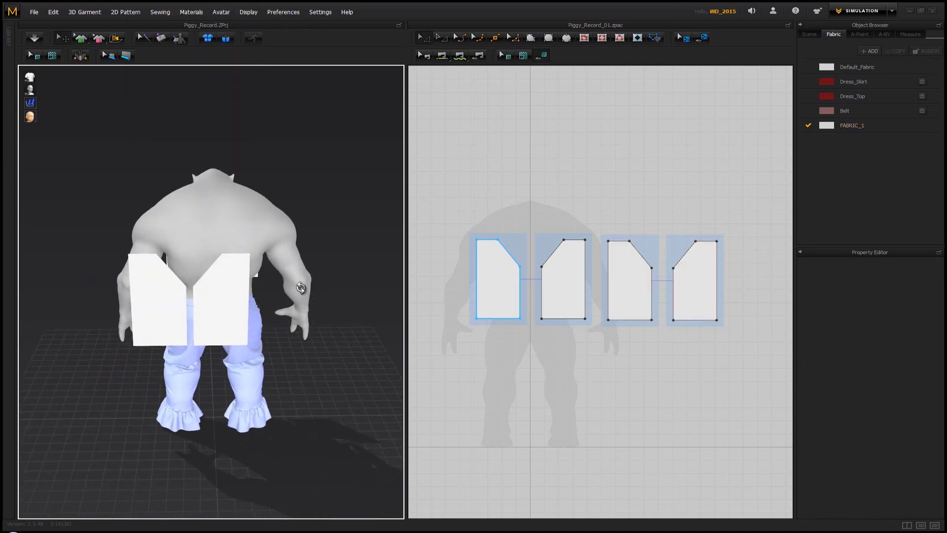
# Select the two back pieces behind the avatar together and reverse them with Flip Horizontally
pyautogui.click(213, 312)
pyautogui.keyDown('shift'); pyautogui.click(178, 313); pyautogui.keyUp('shift')
pyautogui.moveTo(198, 312); pyautogui.dragTo(190, 326, button='right')
pyautogui.rightClick(190, 327)
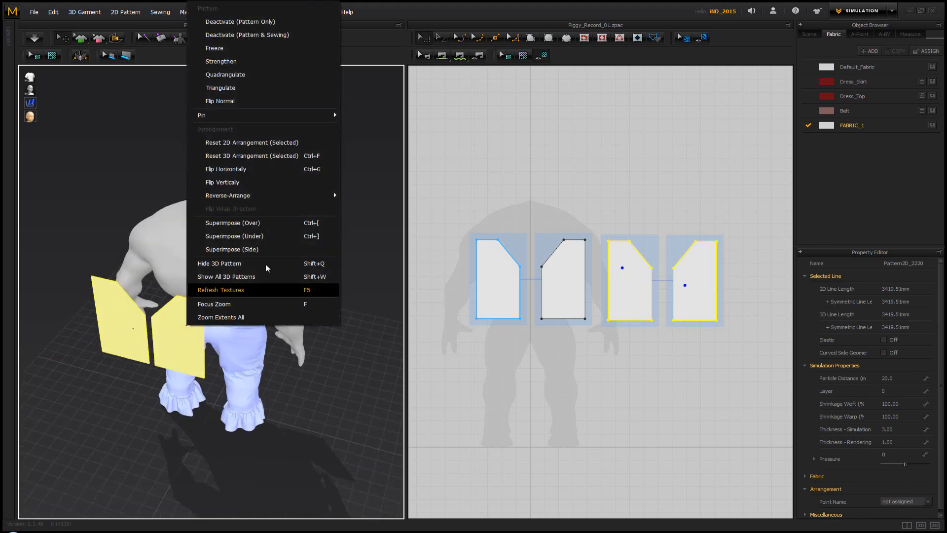
pyautogui.click(274, 169)
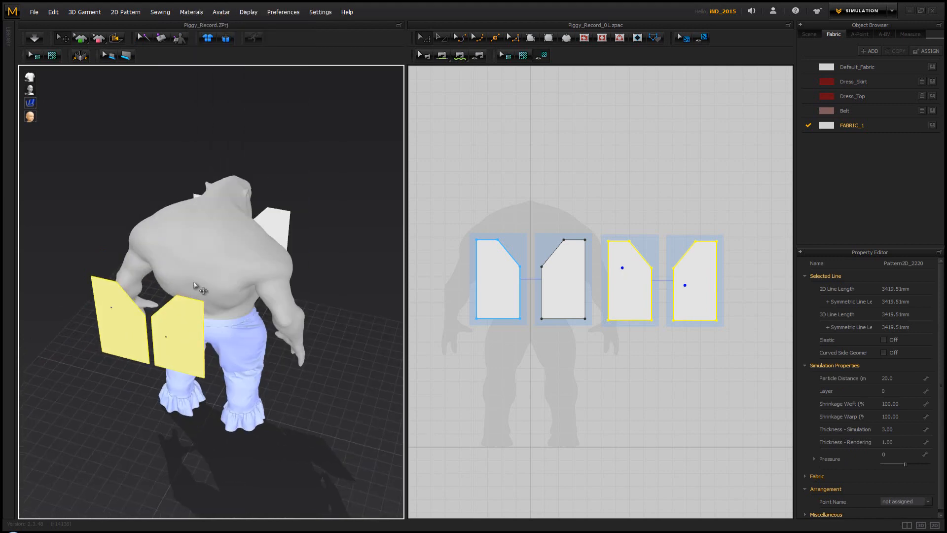
# Move the pair of back pieces sideways in 3D so they sit directly behind the avatar's back
pyautogui.click(173, 342)
pyautogui.moveTo(178, 332); pyautogui.dragTo(313, 345, button='right')
pyautogui.moveTo(287, 299); pyautogui.dragTo(237, 275)
pyautogui.moveTo(238, 275); pyautogui.dragTo(347, 233, button='right')
# Raise the top edges of the front and back pieces in the 2D pattern to the avatar's shoulder height
pyautogui.click(530, 215)
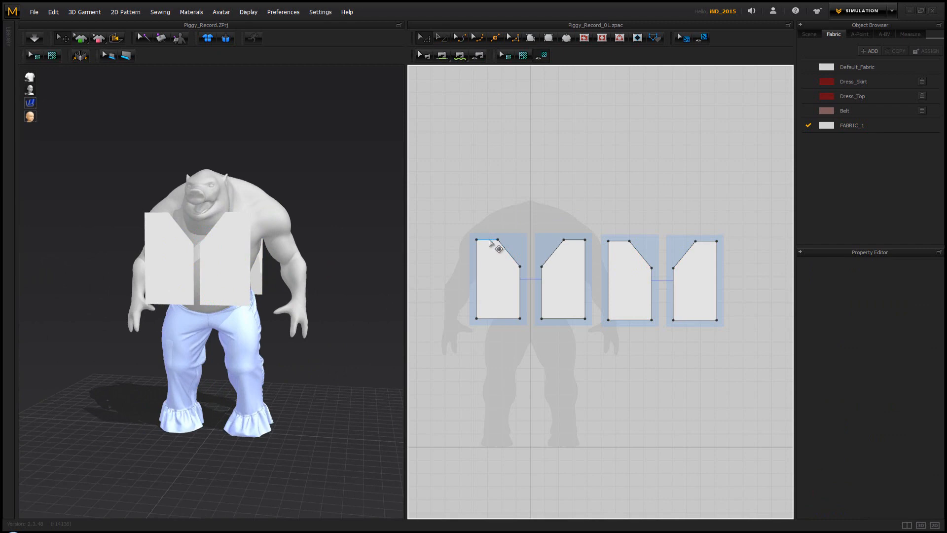
pyautogui.moveTo(492, 242); pyautogui.dragTo(495, 207)
pyautogui.moveTo(210, 176); pyautogui.dragTo(234, 201, button='right')
pyautogui.click(666, 221)
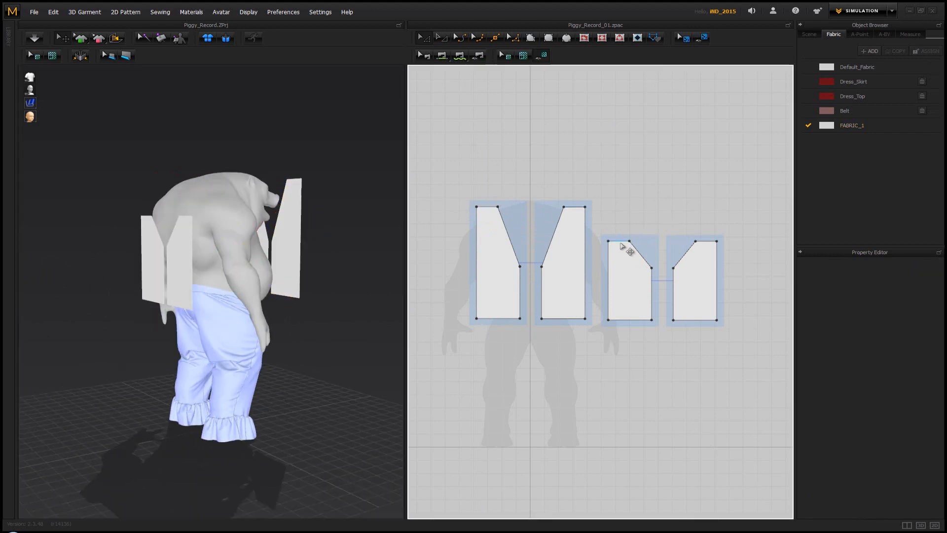
pyautogui.moveTo(622, 244); pyautogui.dragTo(622, 209)
pyautogui.moveTo(338, 221); pyautogui.dragTo(276, 222, button='right')
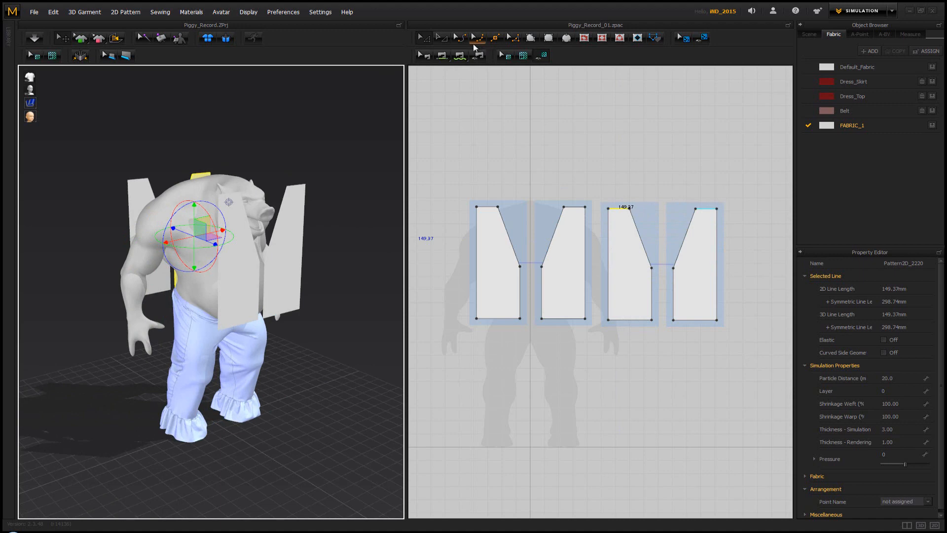
# Add an armhole point on the outer edge of the front pieces, about 554 mm above the hem, and of the back pieces, about 564 mm above
pyautogui.click(495, 38)
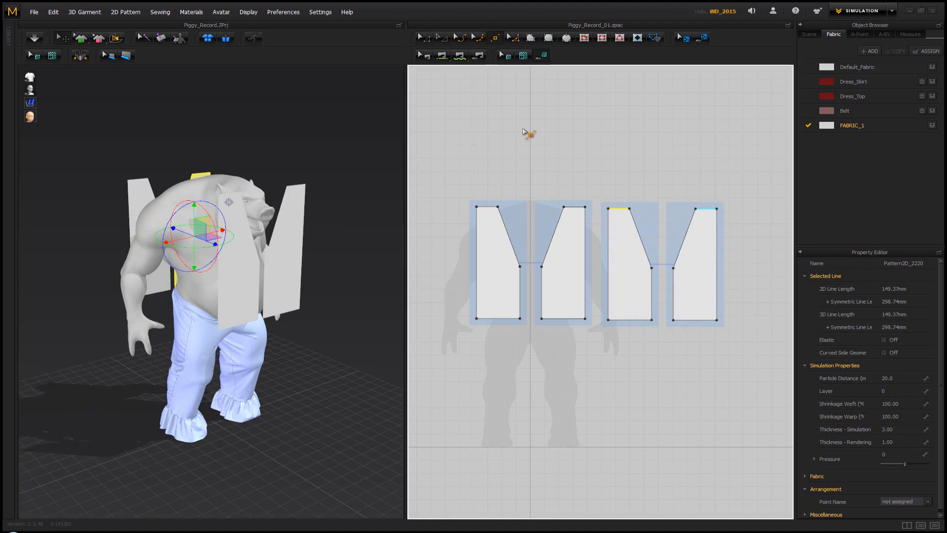
pyautogui.click(586, 246)
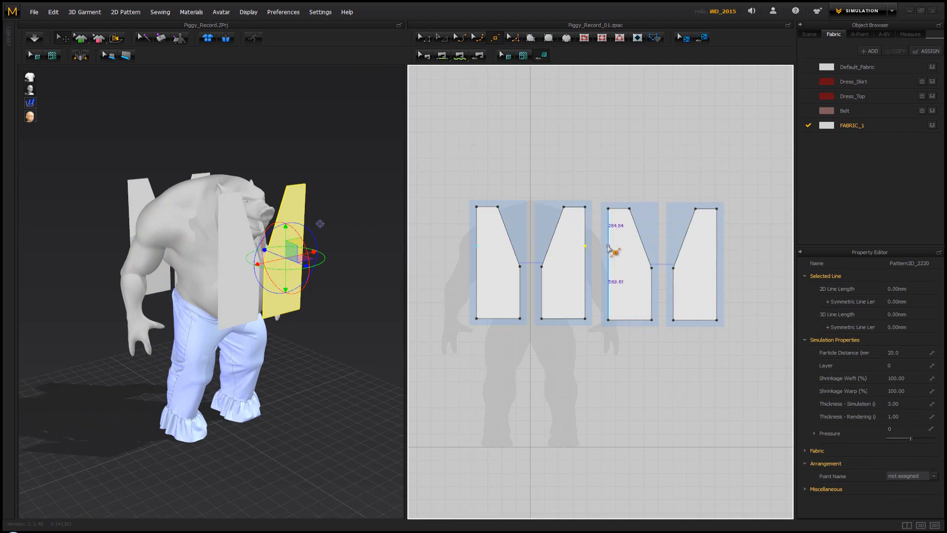
pyautogui.click(609, 246)
pyautogui.moveTo(348, 211); pyautogui.dragTo(266, 214, button='right')
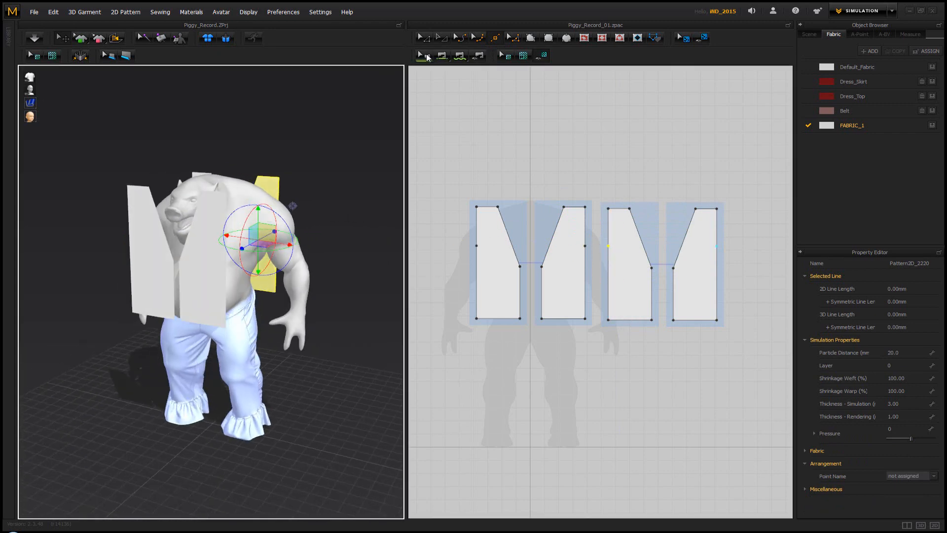
# Sew the front and back side edges together below the armhole points on both sides with Segment Sewing
pyautogui.click(428, 58)
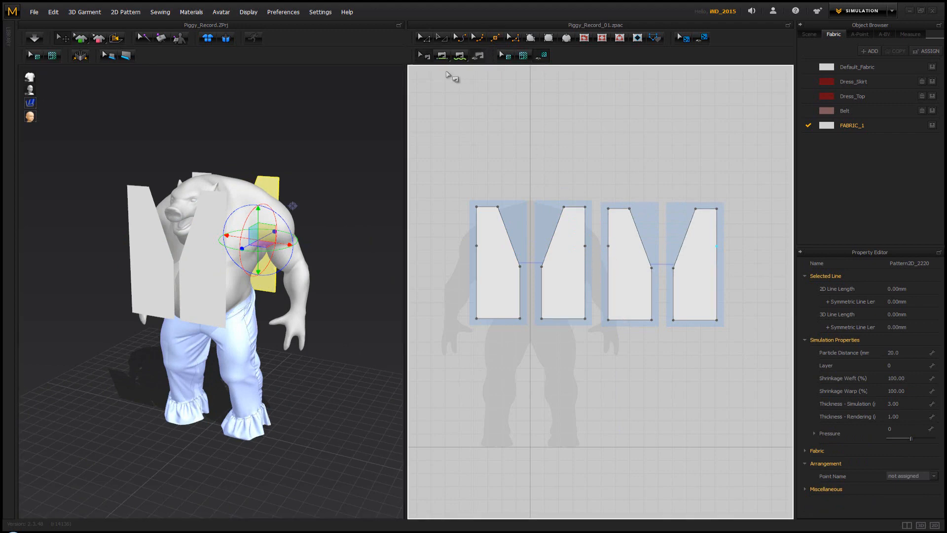
pyautogui.click(443, 56)
pyautogui.click(585, 255)
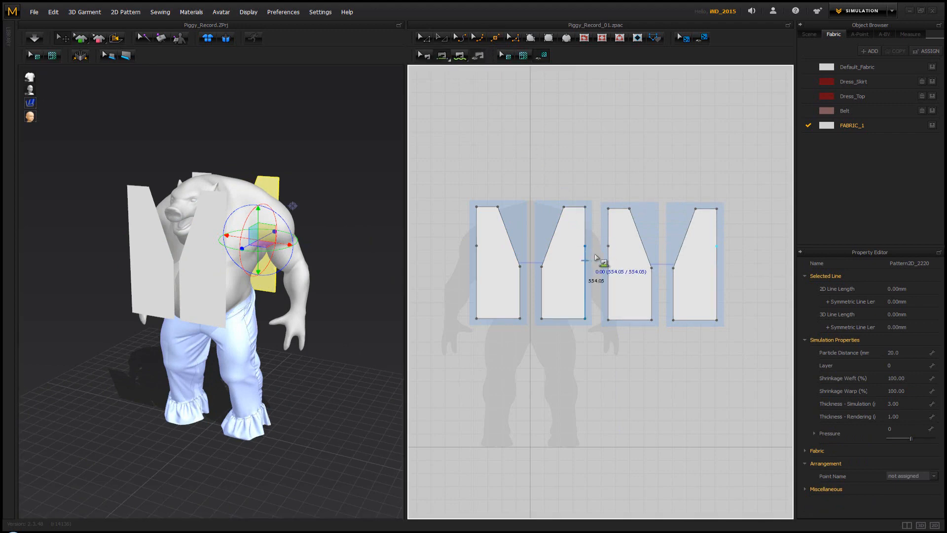
pyautogui.click(610, 261)
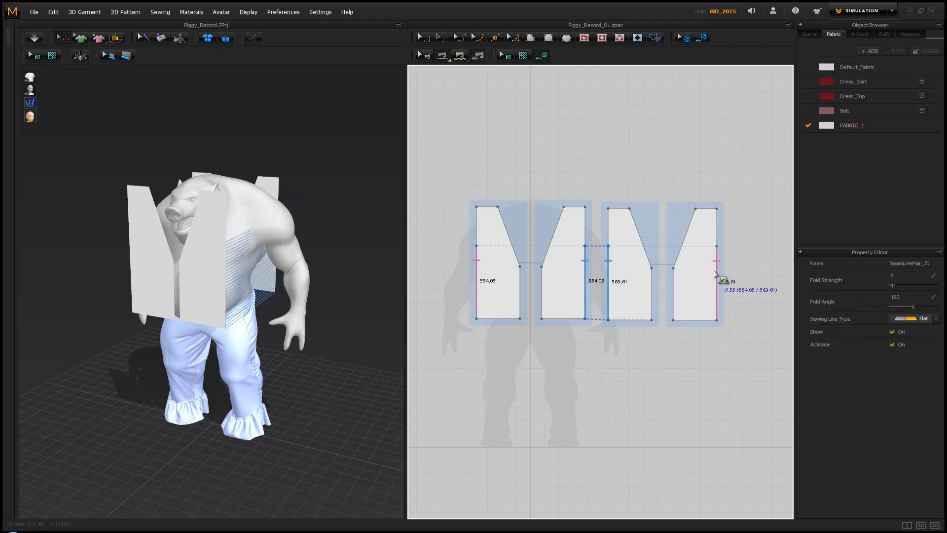
pyautogui.click(716, 275)
# Sew the two back pieces together along the centre back and the two front pieces along the centre front
pyautogui.click(651, 290)
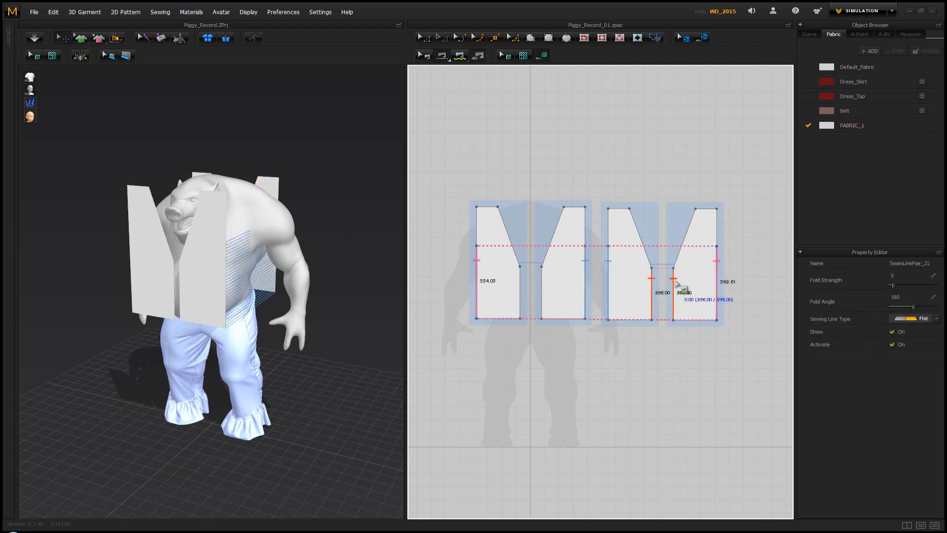
pyautogui.click(677, 285)
pyautogui.click(520, 279)
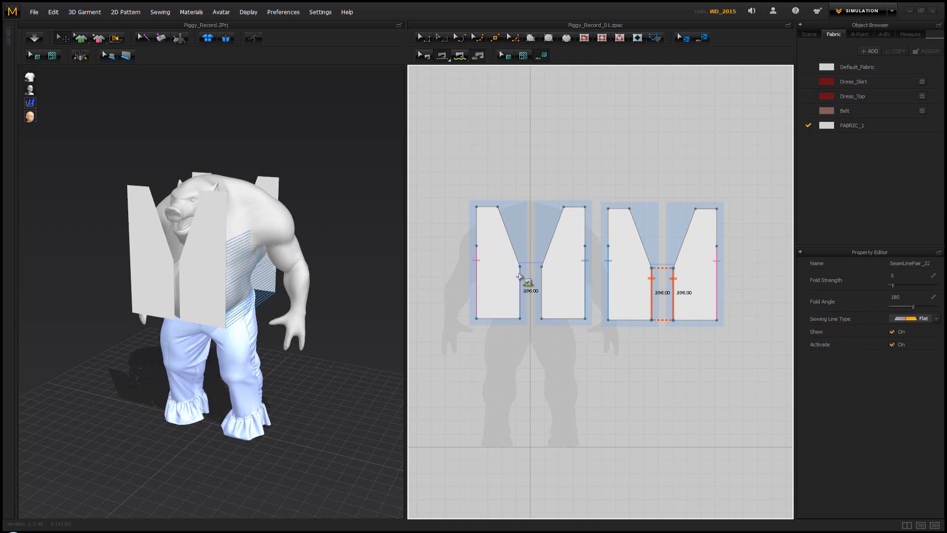
pyautogui.click(544, 278)
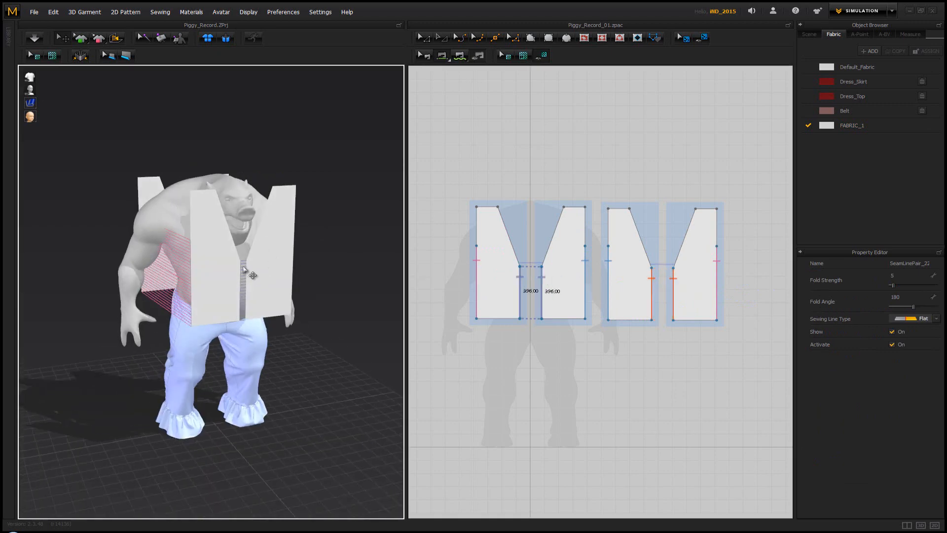
# Sew the top shoulder edges of the front pieces to the matching shoulder edges of the back pieces
pyautogui.moveTo(244, 270); pyautogui.dragTo(476, 218, button='right')
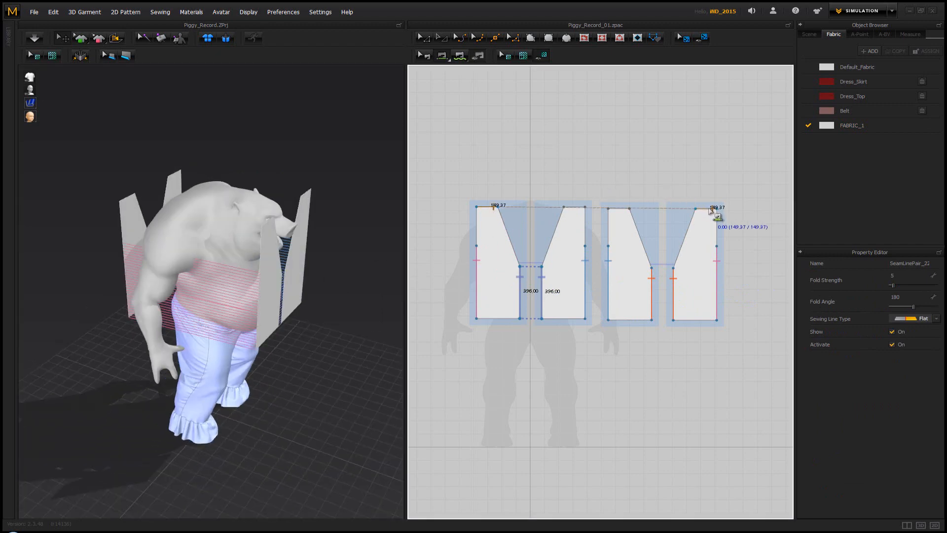
pyautogui.click(711, 209)
pyautogui.hotkey('ctrl', 'z')
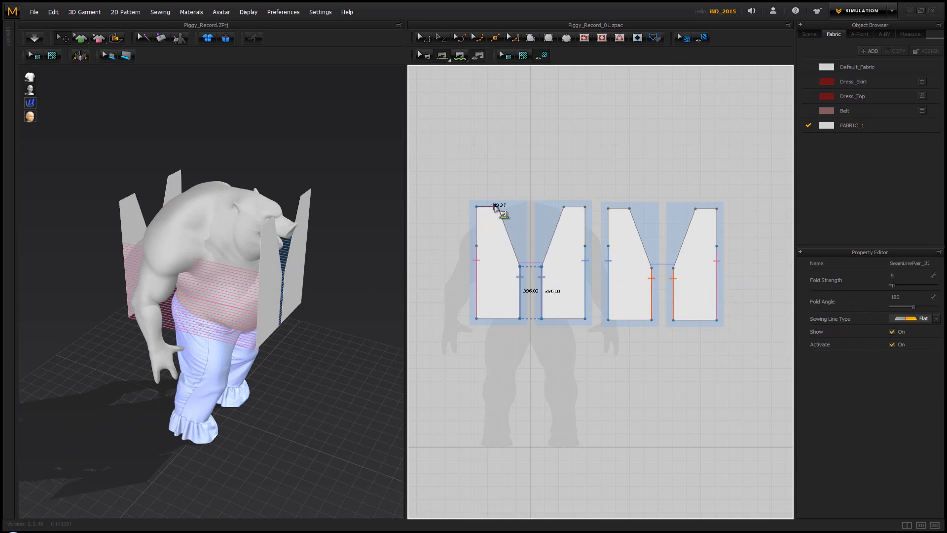
pyautogui.click(698, 209)
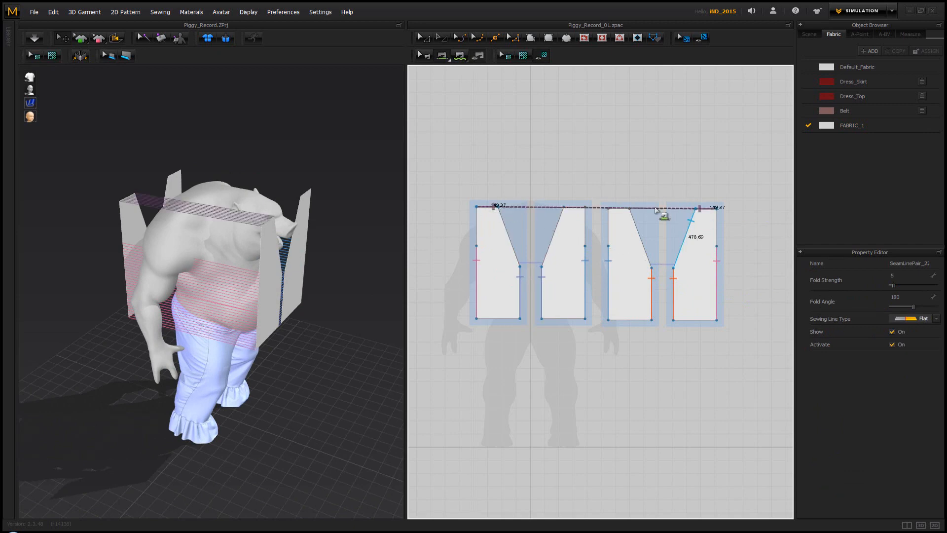
pyautogui.click(627, 210)
# Simulate the sewn vest until it drapes on the avatar, and stop the simulation
pyautogui.moveTo(250, 158); pyautogui.dragTo(129, 158, button='right')
pyautogui.press('space')
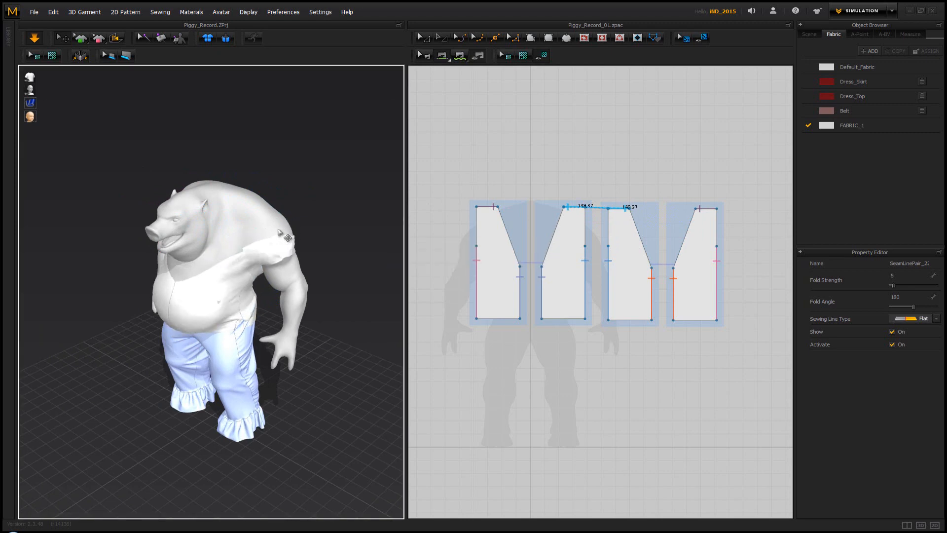
pyautogui.press('space')
pyautogui.moveTo(279, 231); pyautogui.dragTo(316, 207, button='right')
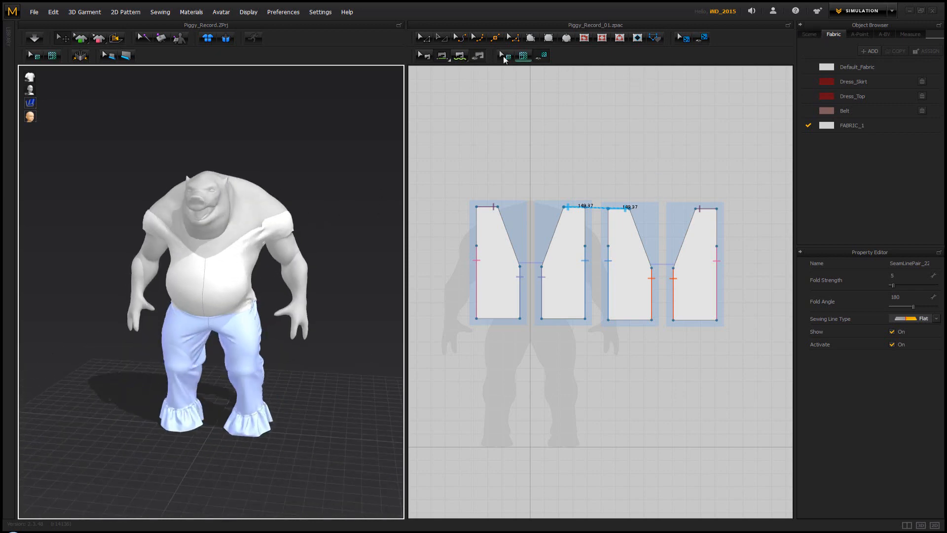
# Try to pull the vest's fabric up over both of the avatar's shoulders while simulating
pyautogui.click(496, 298)
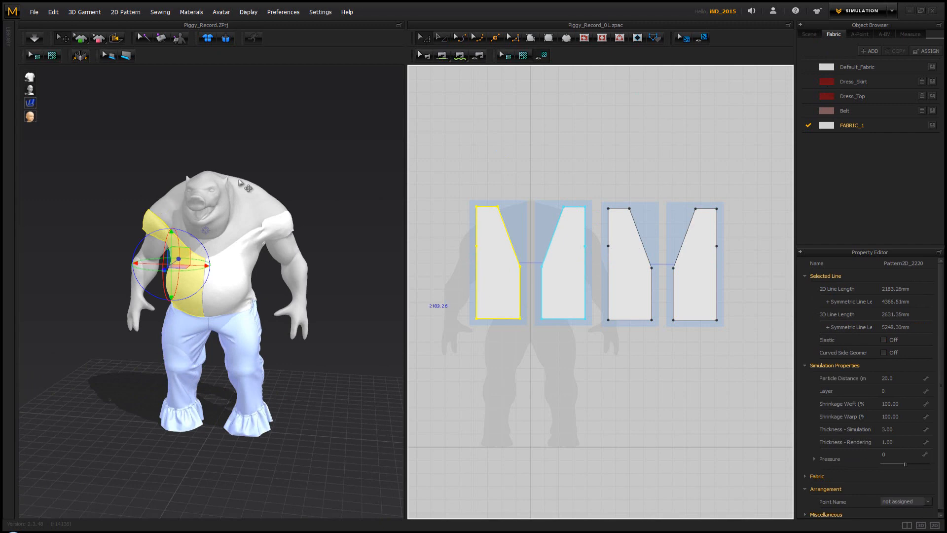
pyautogui.press('space')
pyautogui.moveTo(289, 219); pyautogui.dragTo(281, 148)
pyautogui.click(148, 227)
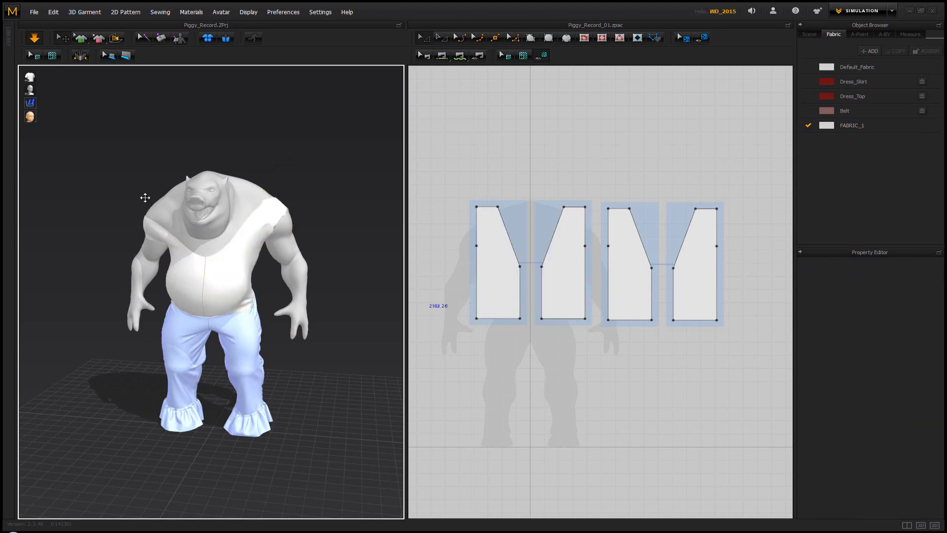
pyautogui.moveTo(148, 181); pyautogui.dragTo(179, 157)
pyautogui.click(262, 169)
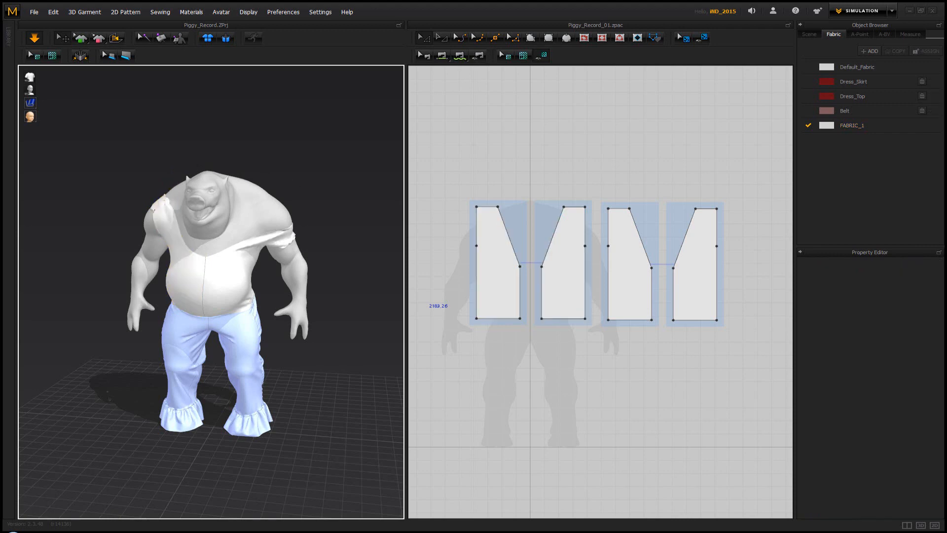
# Raise the inner neckline corner of the back pieces to just below shoulder height, making a shallow back neckline, and resume the simulation
pyautogui.moveTo(265, 186); pyautogui.dragTo(147, 191, button='right')
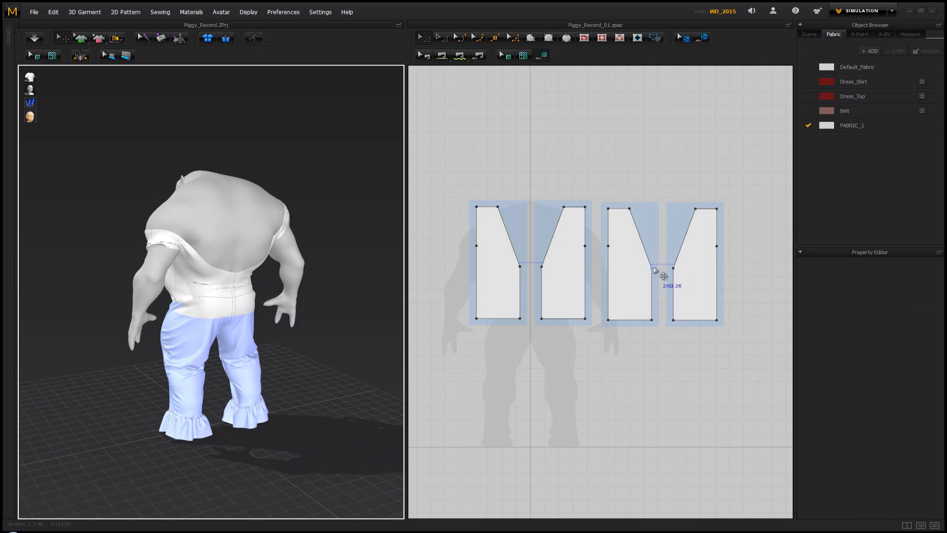
pyautogui.moveTo(653, 267); pyautogui.dragTo(656, 222)
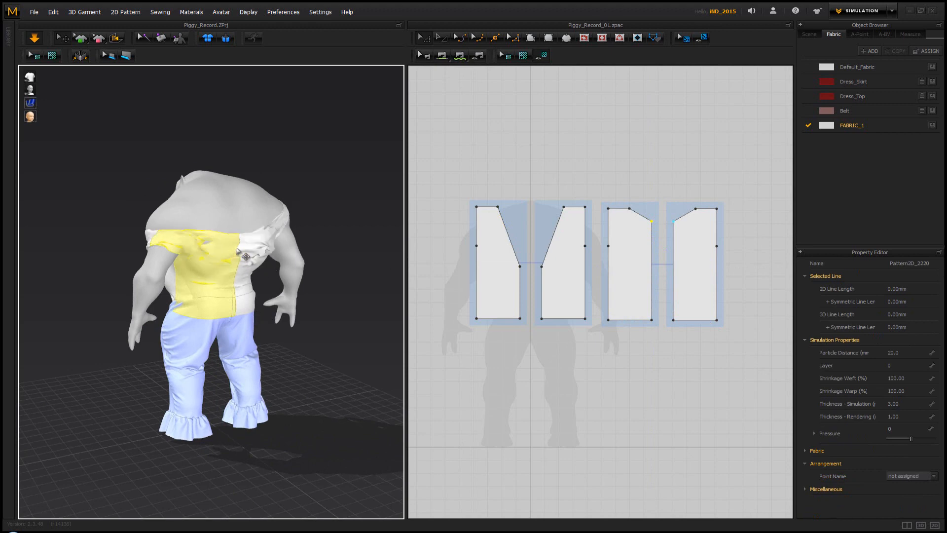
pyautogui.moveTo(238, 264); pyautogui.dragTo(272, 244, button='right')
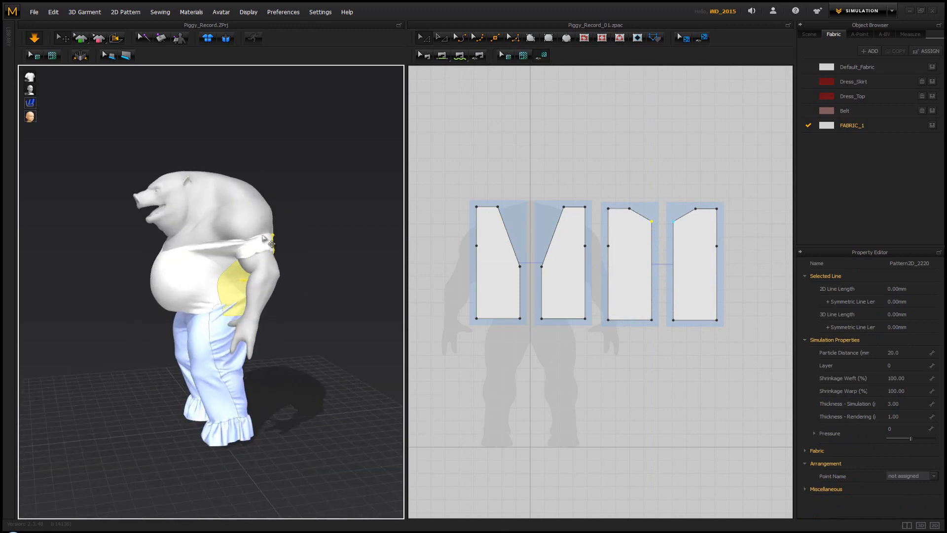
# Pull the vest's strap up onto the avatar's left shoulder while simulating, stop the simulation and pin the strap
pyautogui.click(272, 221)
pyautogui.moveTo(272, 189); pyautogui.dragTo(249, 129)
pyautogui.press('space')
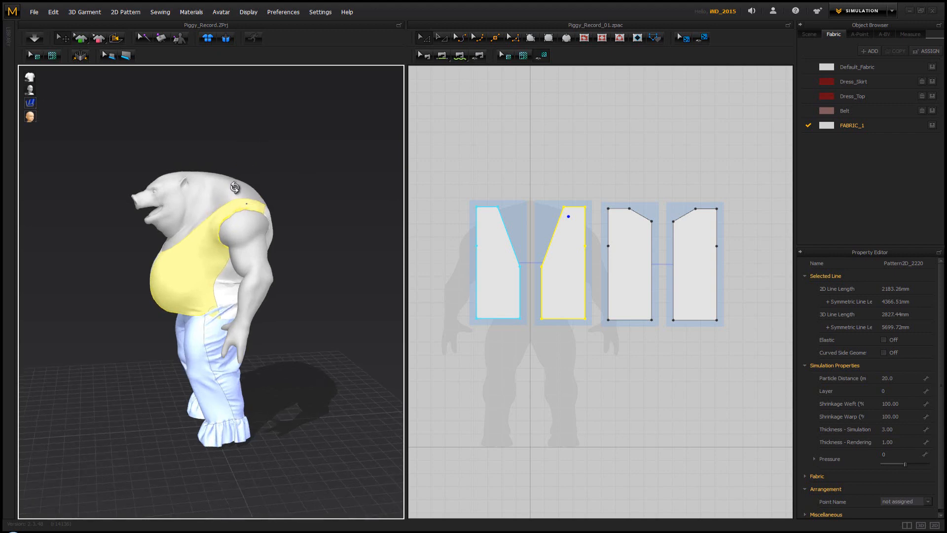
pyautogui.moveTo(289, 160); pyautogui.dragTo(204, 229, button='right')
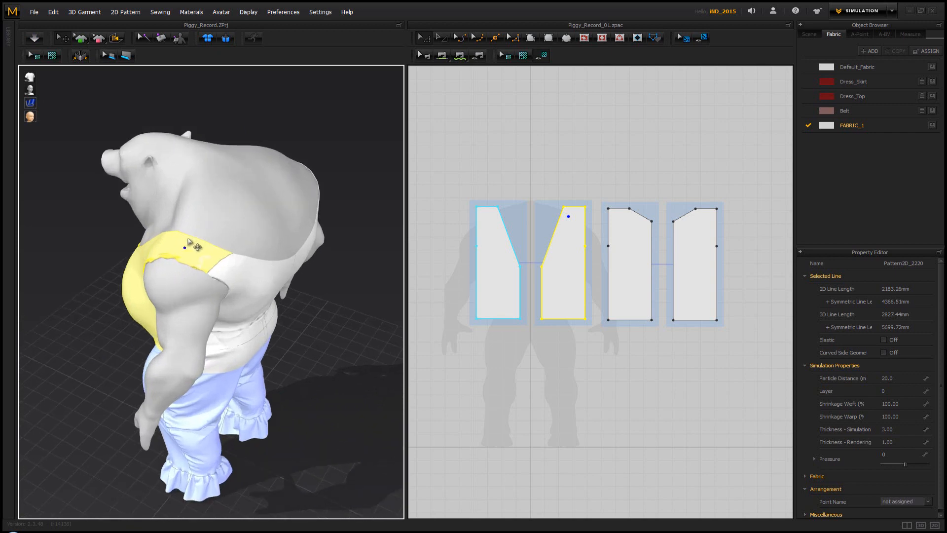
pyautogui.press('Escape')
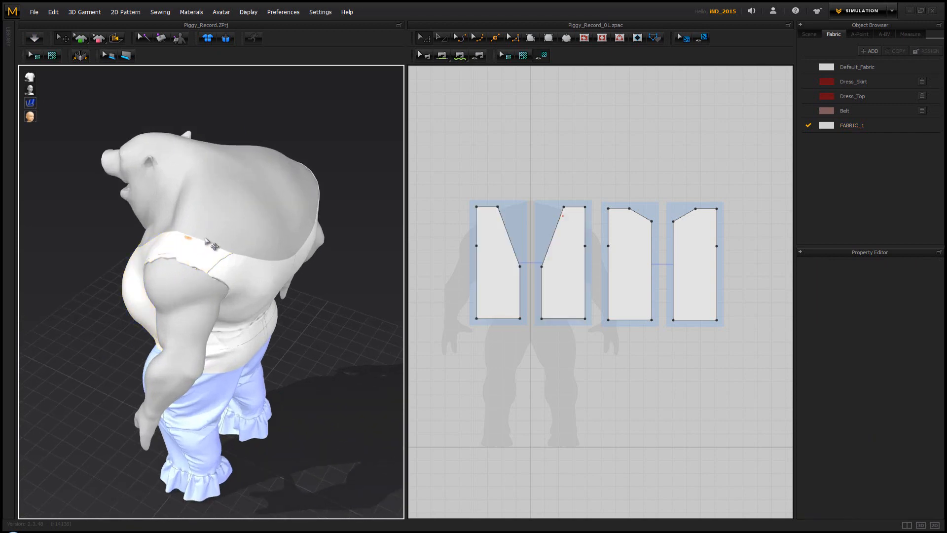
# Resume the simulation, pull the strap up onto the avatar's right shoulder, and pin it there
pyautogui.press('space')
pyautogui.moveTo(188, 239); pyautogui.dragTo(150, 217, button='right')
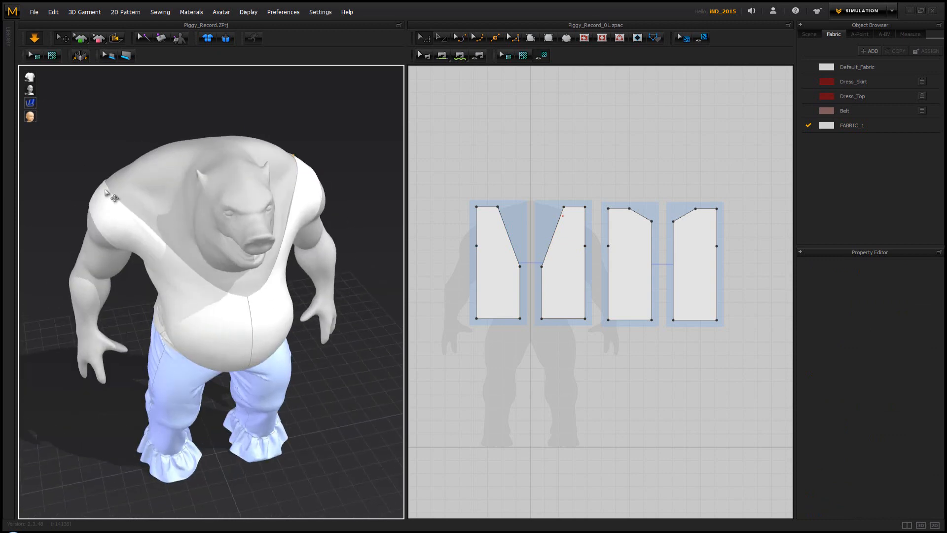
pyautogui.click(122, 169)
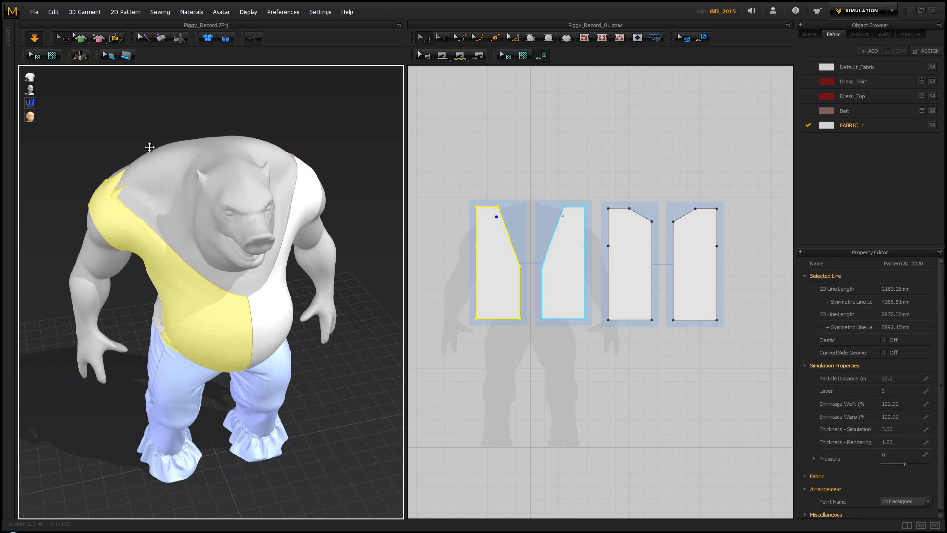
pyautogui.moveTo(149, 146); pyautogui.dragTo(174, 203)
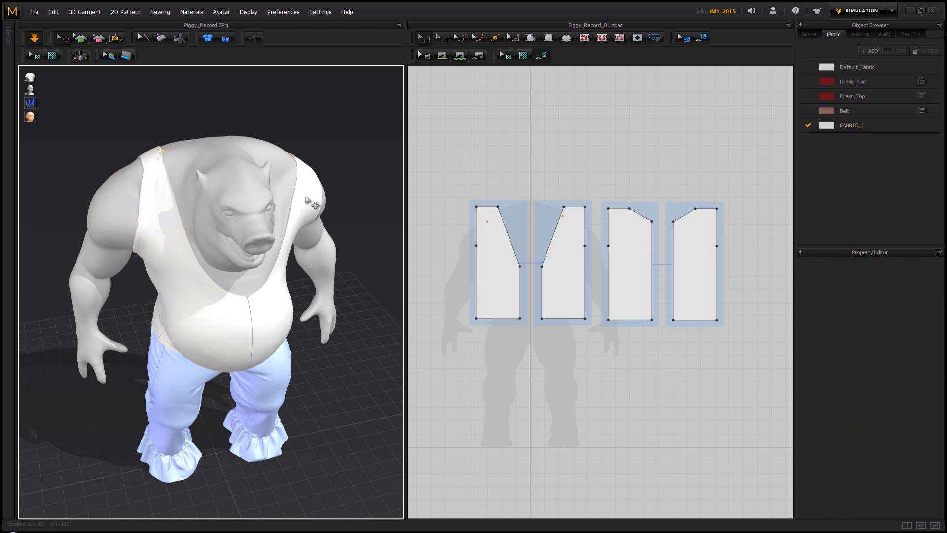
pyautogui.moveTo(202, 165)
pyautogui.mouseDown(button='right')
pyautogui.moveTo(224, 157)
pyautogui.moveTo(232, 170)
pyautogui.moveTo(197, 207)
pyautogui.moveTo(203, 223)
pyautogui.moveTo(184, 163)
pyautogui.mouseUp(button='right')
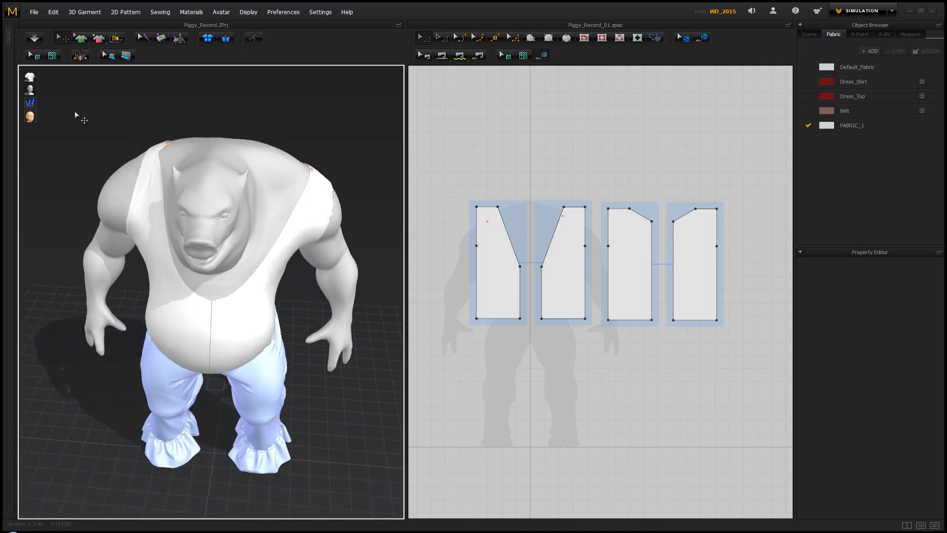
# Display the garment's Strain Map and examine how tightly the vest stretches over the avatar's body
pyautogui.moveTo(37, 110)
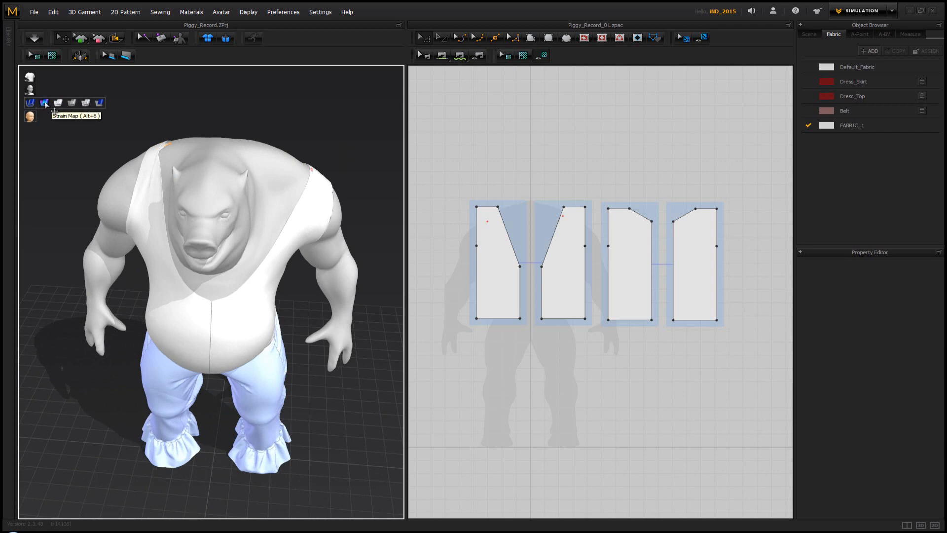
pyautogui.click(44, 102)
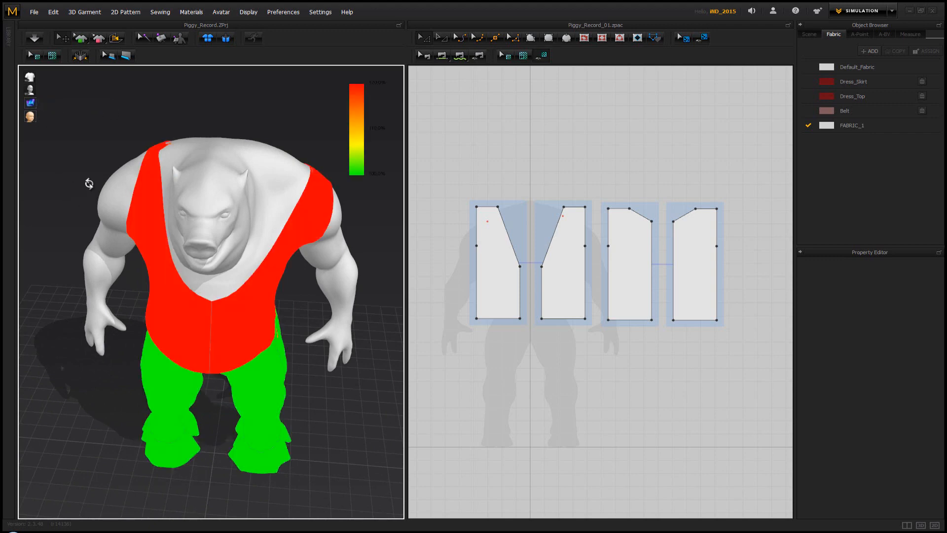
pyautogui.moveTo(85, 189); pyautogui.dragTo(58, 122, button='right')
pyautogui.moveTo(32, 104)
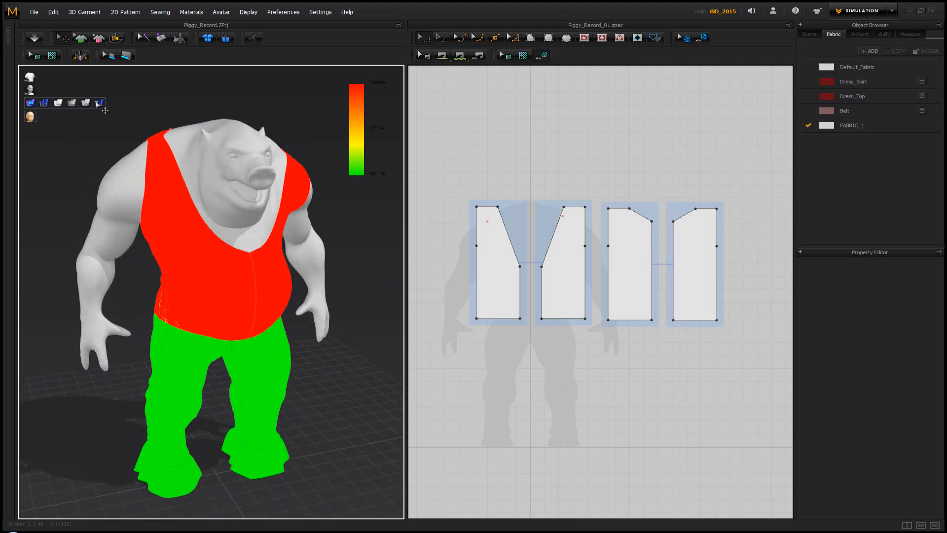
# Switch the garment back from the strain map to the plain surface display and widen the front and back pieces' shoulder edges toward the neckline
pyautogui.click(99, 102)
pyautogui.moveTo(241, 230); pyautogui.dragTo(221, 233, button='right')
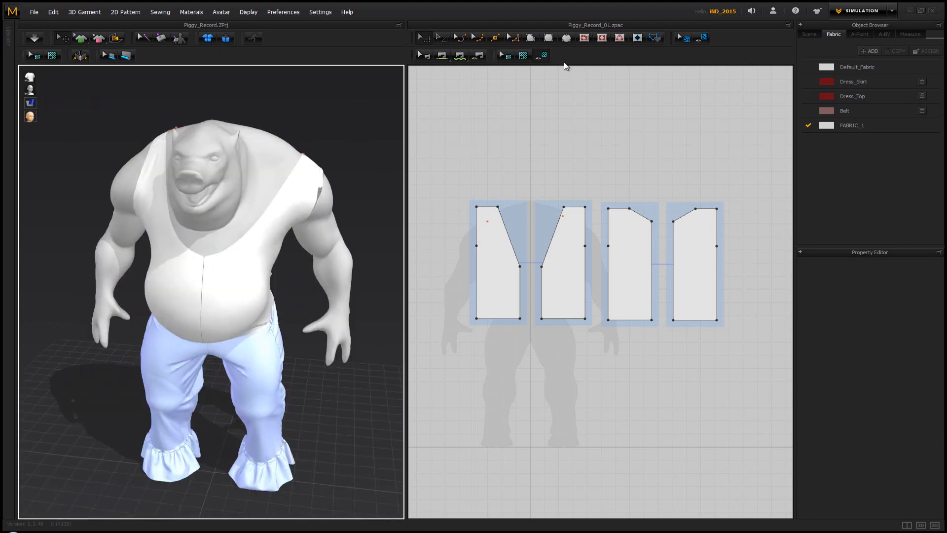
pyautogui.moveTo(497, 207); pyautogui.dragTo(510, 207)
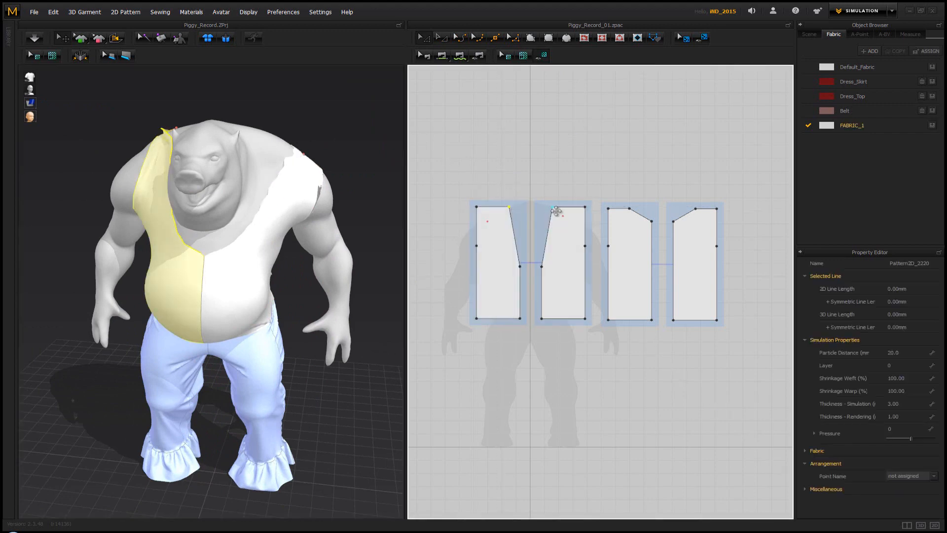
pyautogui.moveTo(630, 209); pyautogui.dragTo(641, 208)
pyautogui.moveTo(302, 144); pyautogui.dragTo(282, 150, button='right')
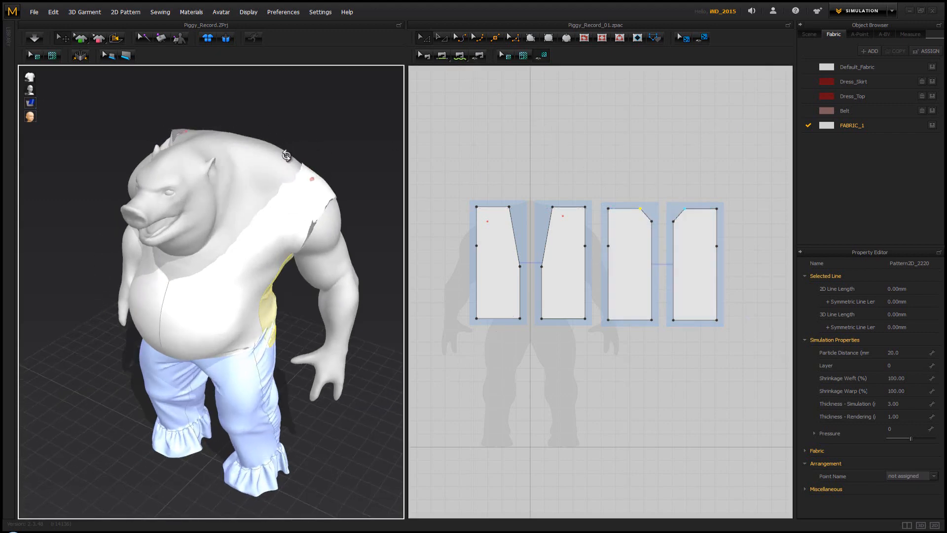
# Resume the simulation and, with the strap pins removed, pull both shoulder straps inward toward the avatar's neck
pyautogui.press('space')
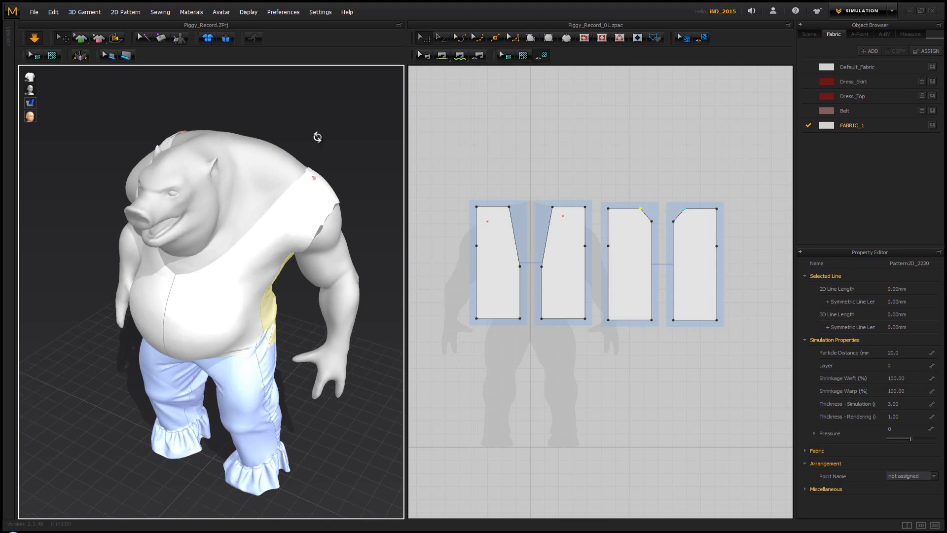
pyautogui.moveTo(318, 139); pyautogui.dragTo(336, 136, button='right')
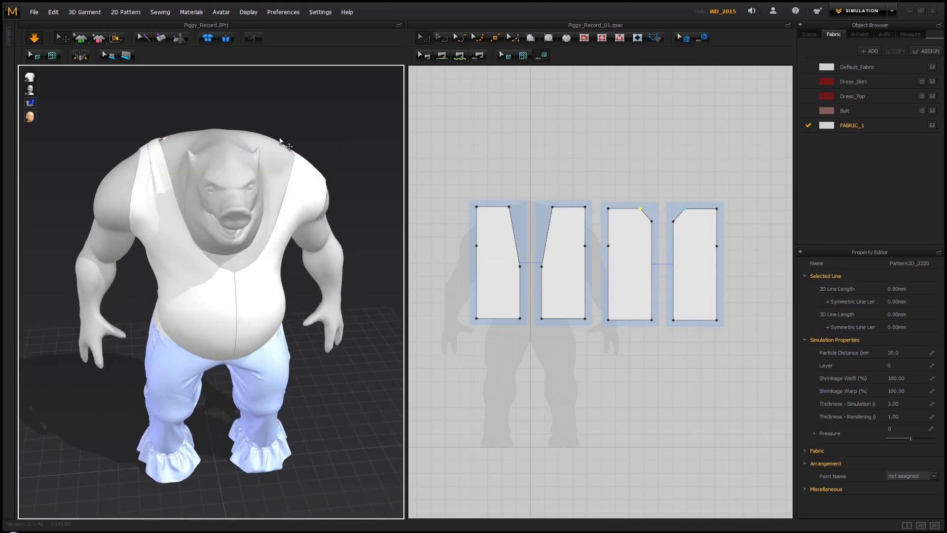
pyautogui.moveTo(136, 153); pyautogui.dragTo(193, 128)
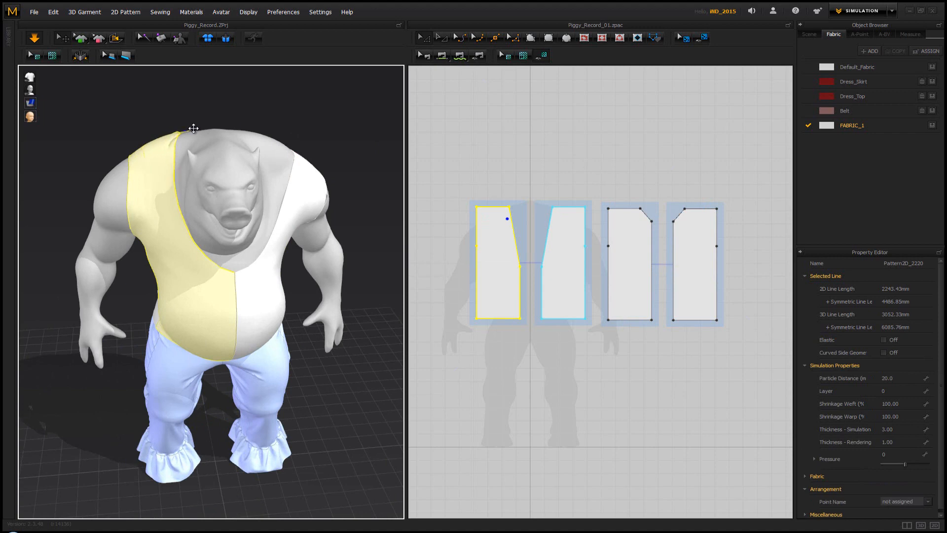
pyautogui.click(300, 134)
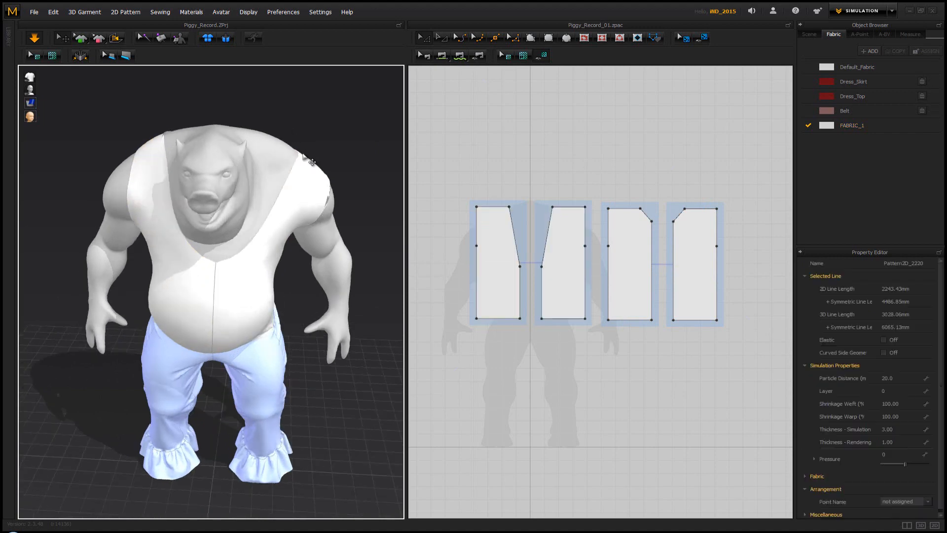
pyautogui.moveTo(297, 147); pyautogui.dragTo(254, 112)
pyautogui.click(299, 119)
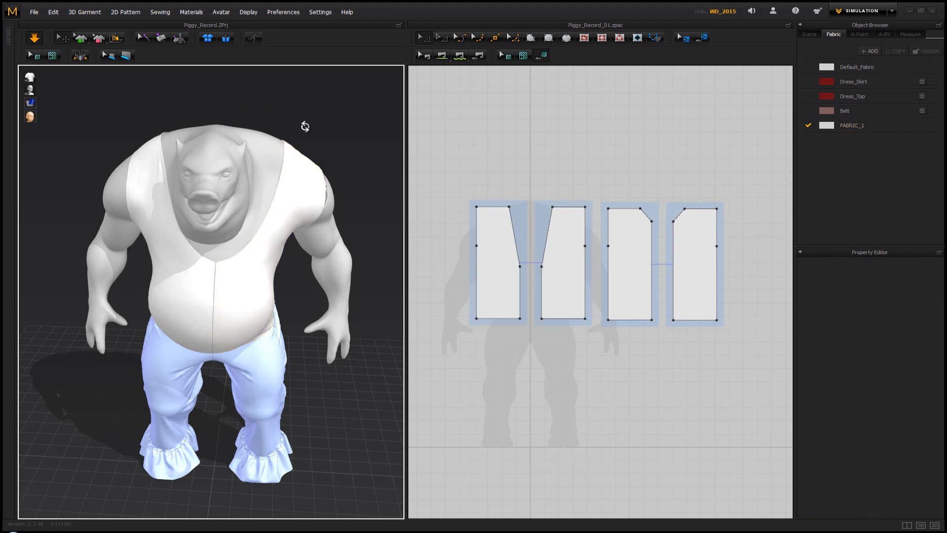
# Raise the shoulder edges of the back pieces above the front pieces' shoulder height and simulate the longer back
pyautogui.moveTo(304, 124); pyautogui.dragTo(162, 126, button='right')
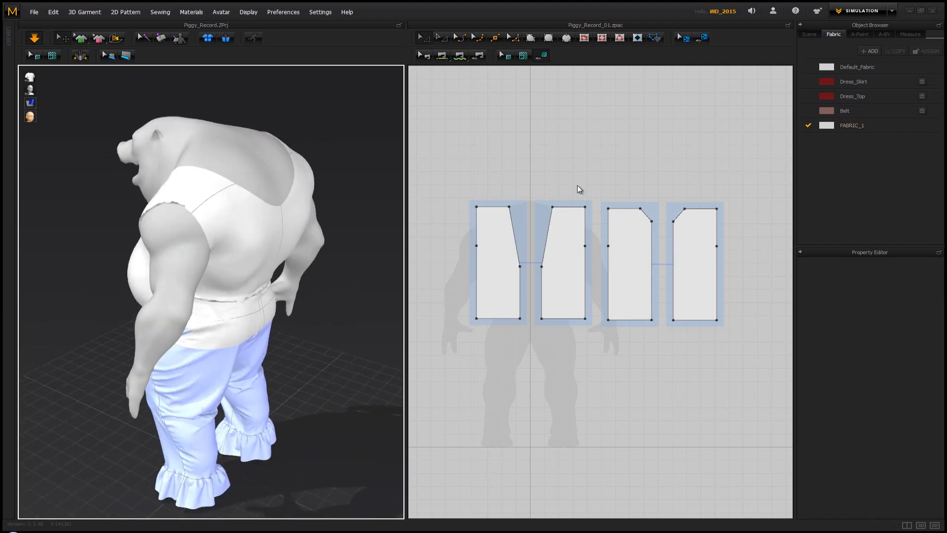
pyautogui.moveTo(630, 208); pyautogui.dragTo(631, 192)
pyautogui.press('space')
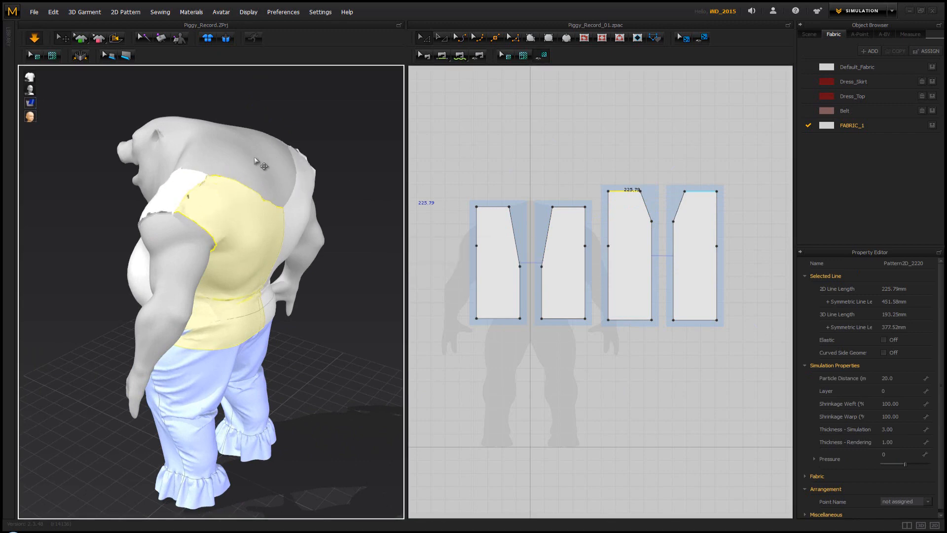
pyautogui.moveTo(251, 168); pyautogui.dragTo(237, 165, button='right')
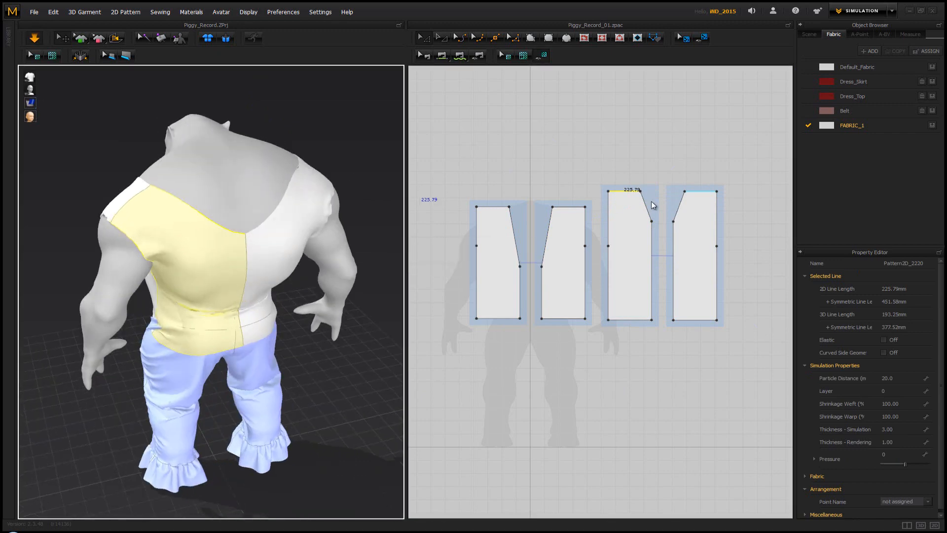
pyautogui.moveTo(309, 203); pyautogui.dragTo(236, 200, button='right')
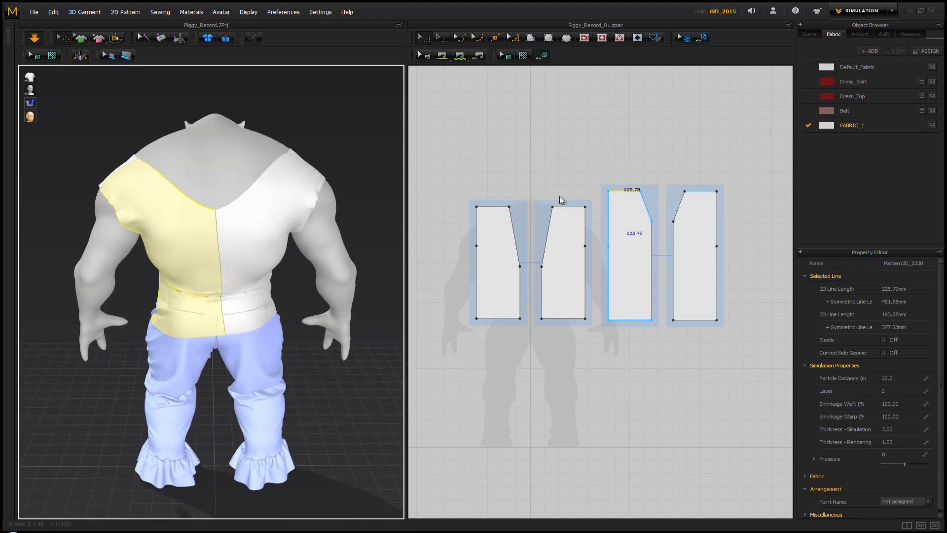
# Raise the back pieces' inner neckline corners level with their shoulder edges, making the top edge straight, and resume the simulation
pyautogui.moveTo(655, 225); pyautogui.dragTo(656, 194)
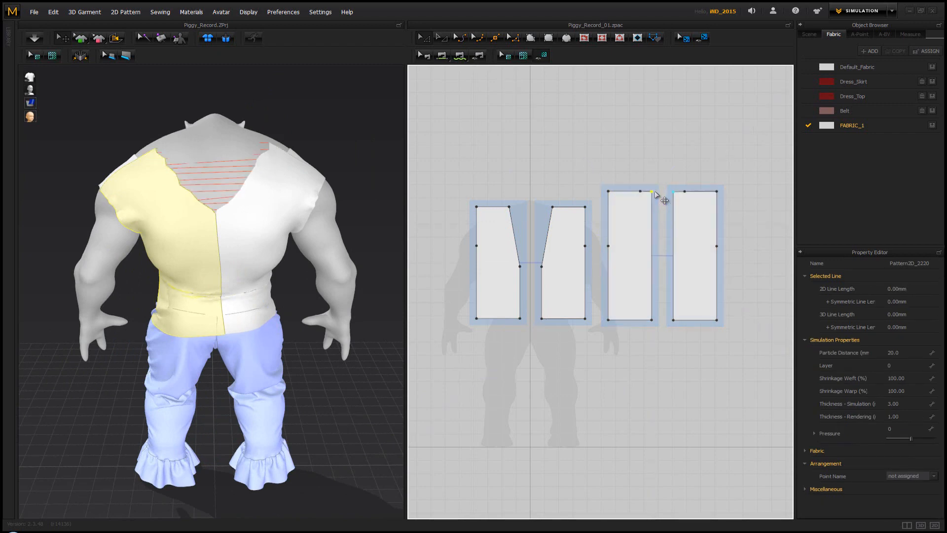
pyautogui.press('space')
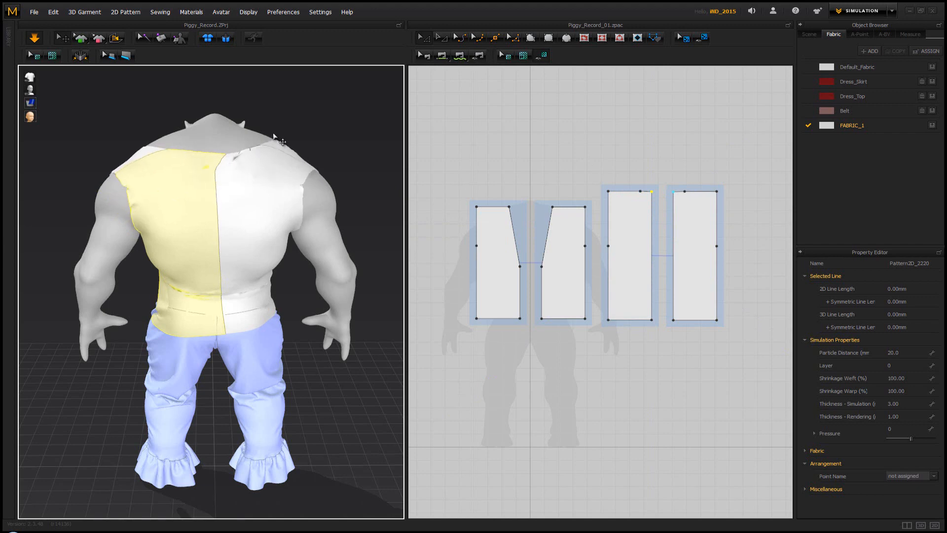
pyautogui.click(336, 125)
pyautogui.moveTo(336, 125); pyautogui.dragTo(110, 117, button='right')
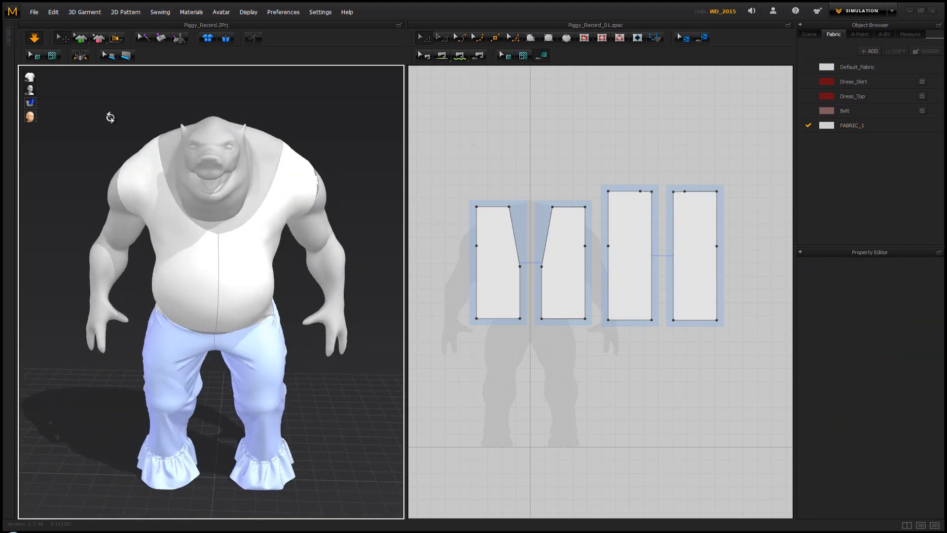
# Pull the vest's shoulder fabric inward toward the neck on the avatar's left side and on its right side
pyautogui.click(293, 153)
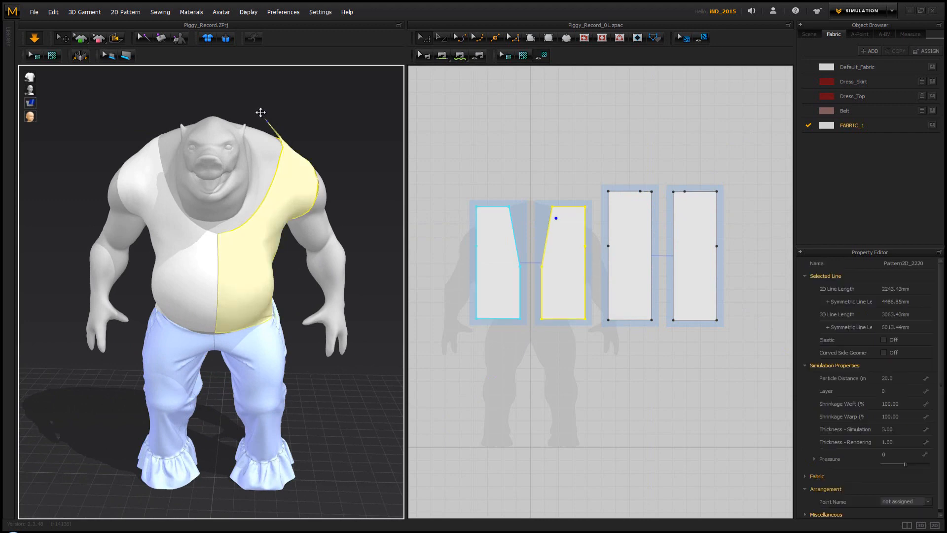
pyautogui.moveTo(261, 112); pyautogui.dragTo(235, 109)
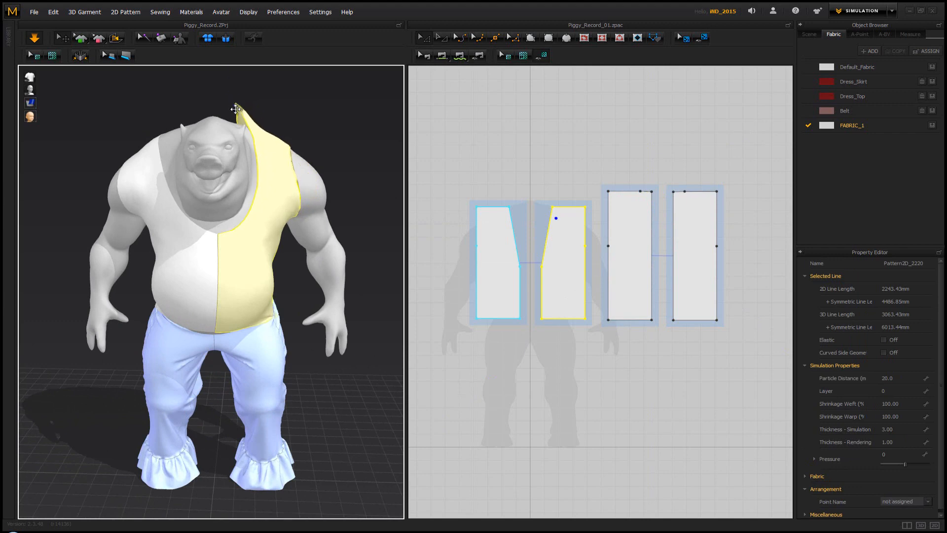
pyautogui.click(269, 112)
pyautogui.moveTo(271, 112); pyautogui.dragTo(284, 125, button='right')
pyautogui.moveTo(157, 147); pyautogui.dragTo(198, 127)
pyautogui.click(206, 105)
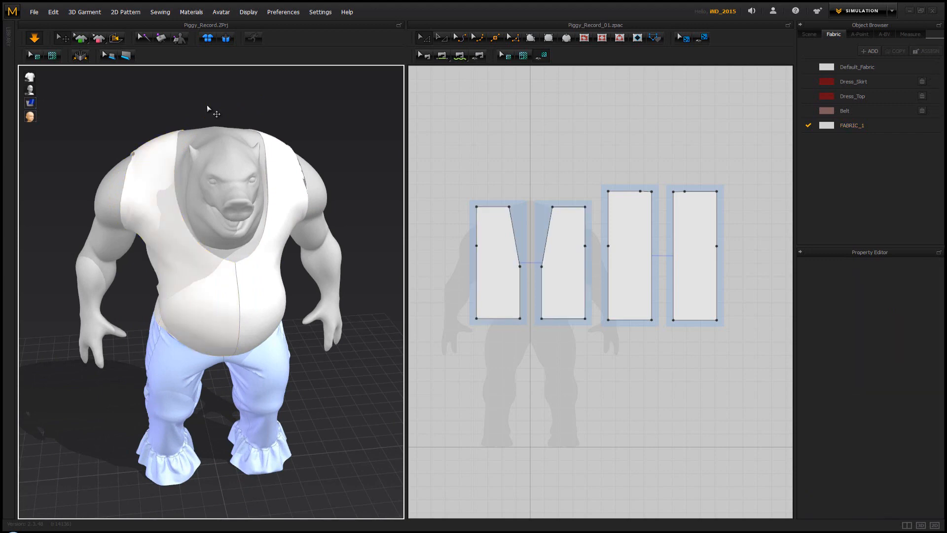
# Examine the vest's hem, belly coverage and side seams from the front, below and the side
pyautogui.moveTo(210, 104); pyautogui.dragTo(261, 267, button='right')
pyautogui.click(260, 308)
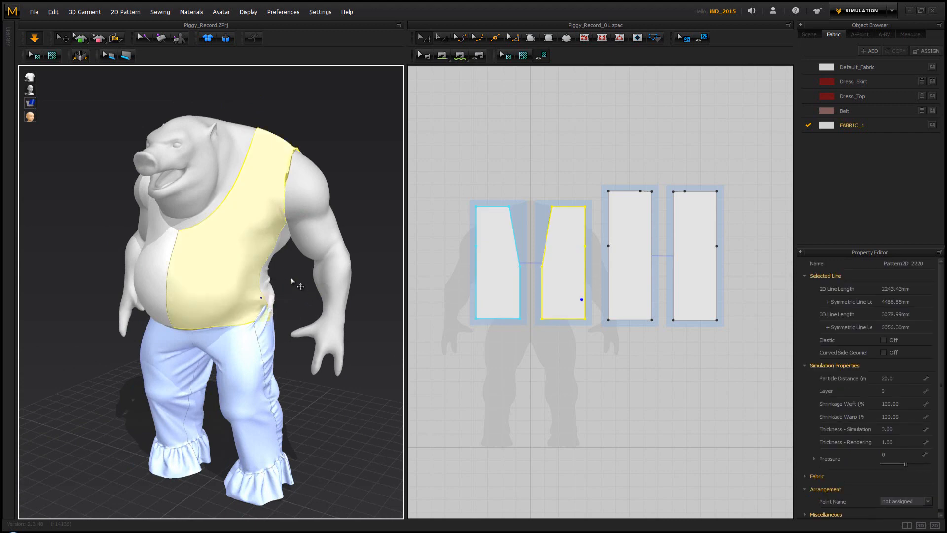
pyautogui.click(291, 281)
pyautogui.moveTo(229, 271); pyautogui.dragTo(258, 233, button='right')
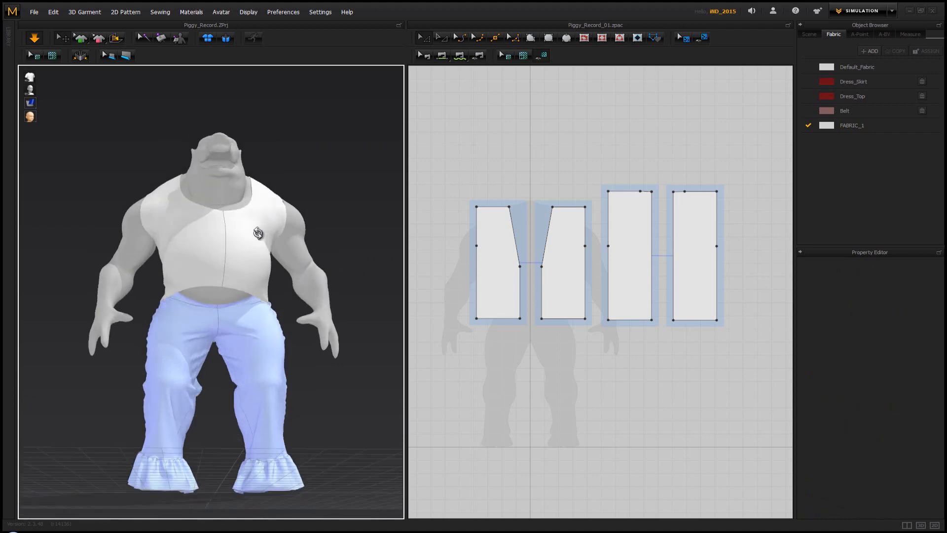
pyautogui.scroll(5, 220, 303)
pyautogui.moveTo(253, 304); pyautogui.dragTo(298, 322, button='right')
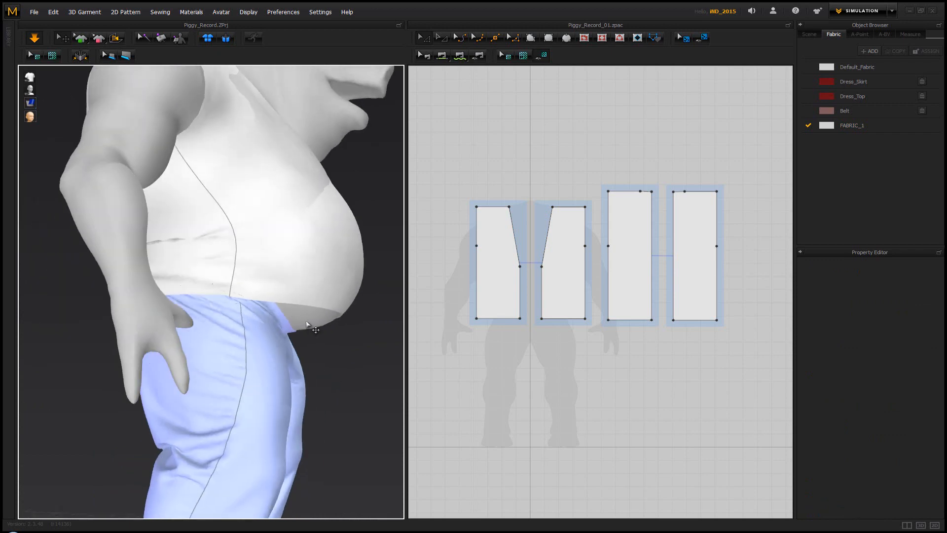
pyautogui.moveTo(327, 284); pyautogui.dragTo(310, 295, button='right')
pyautogui.scroll(-3, 240, 319)
pyautogui.scroll(4, 313, 313)
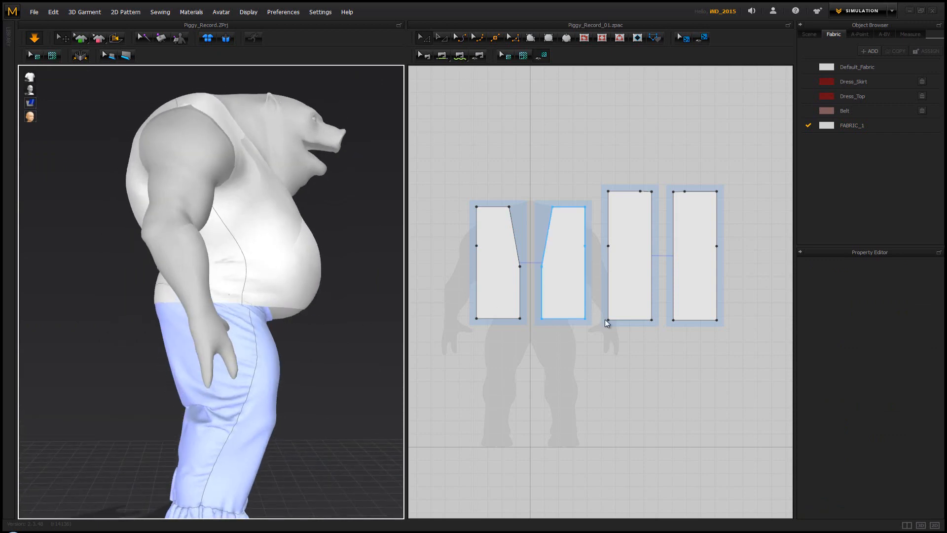
# Move the back pieces away from the front pieces and extend their outer side edges outward by about 150 mm
pyautogui.moveTo(696, 265); pyautogui.dragTo(737, 267)
pyautogui.moveTo(640, 253); pyautogui.dragTo(669, 253)
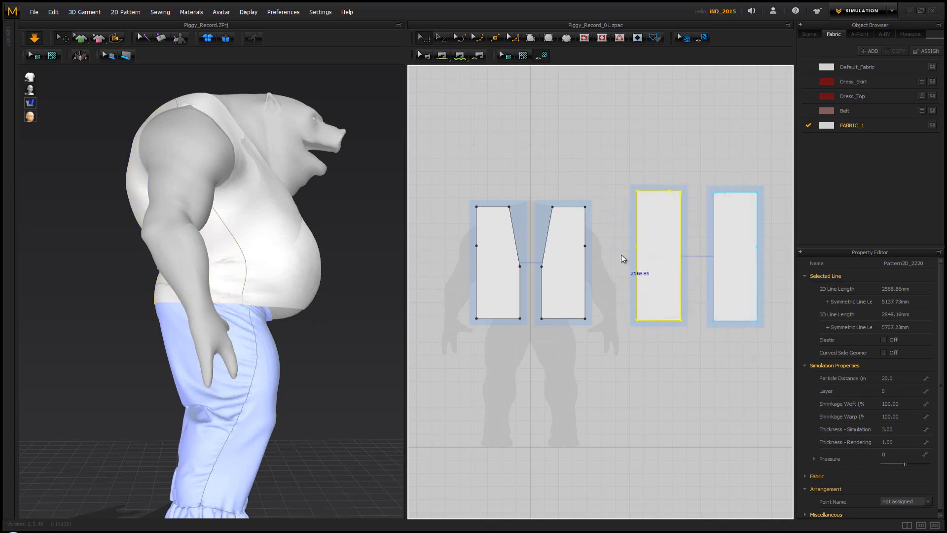
pyautogui.click(638, 255)
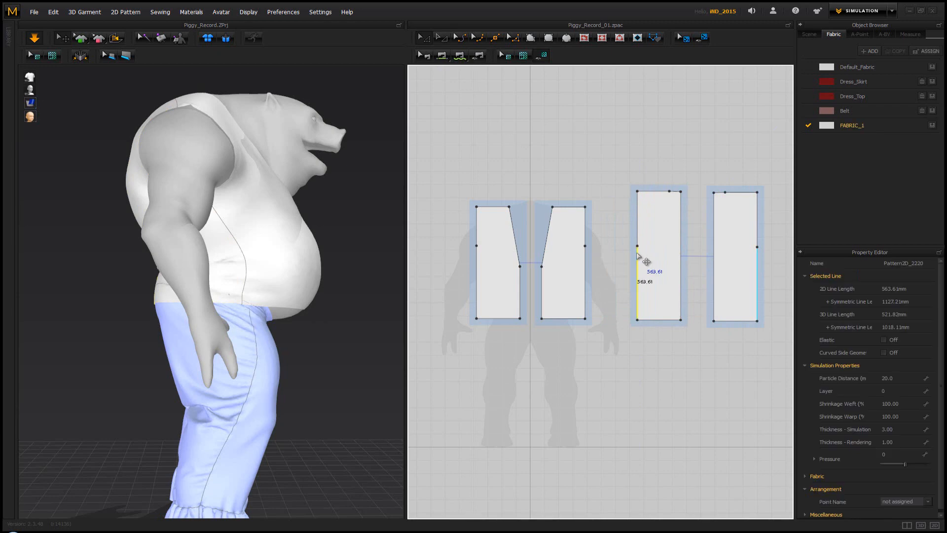
pyautogui.click(635, 237)
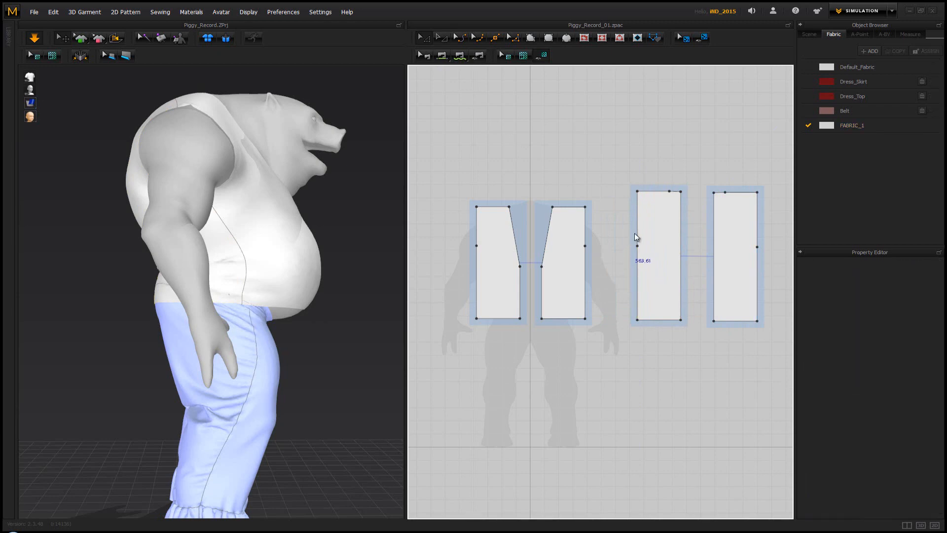
pyautogui.click(638, 236)
pyautogui.click(638, 257)
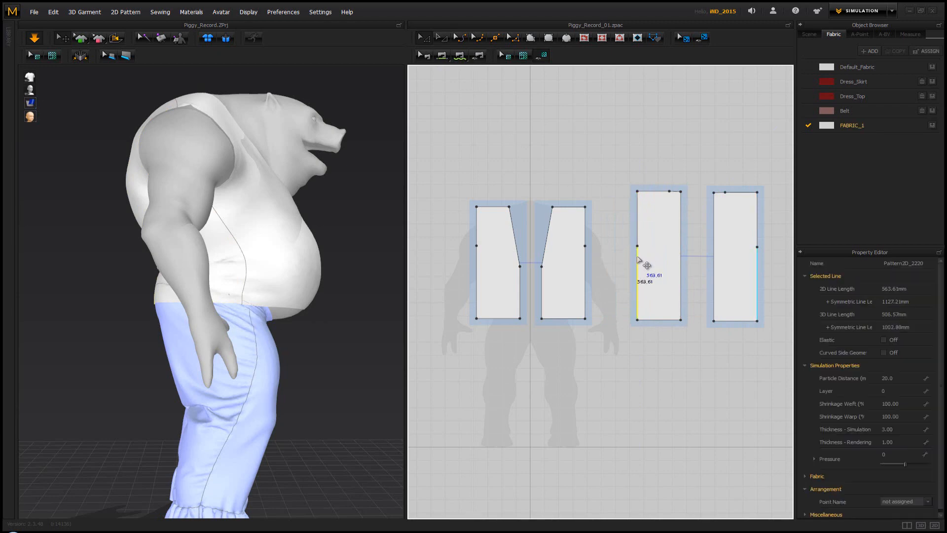
pyautogui.keyDown('shift'); pyautogui.click(638, 241); pyautogui.keyUp('shift')
pyautogui.moveTo(638, 260); pyautogui.dragTo(617, 260)
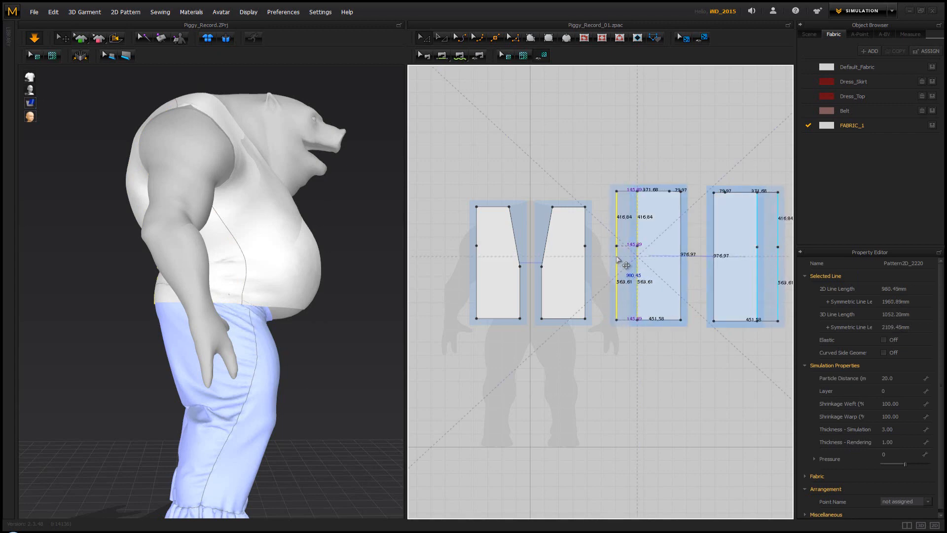
# Pull the bunched back fabric around the avatar's right armhole into place while simulating
pyautogui.moveTo(292, 244); pyautogui.dragTo(295, 260, button='right')
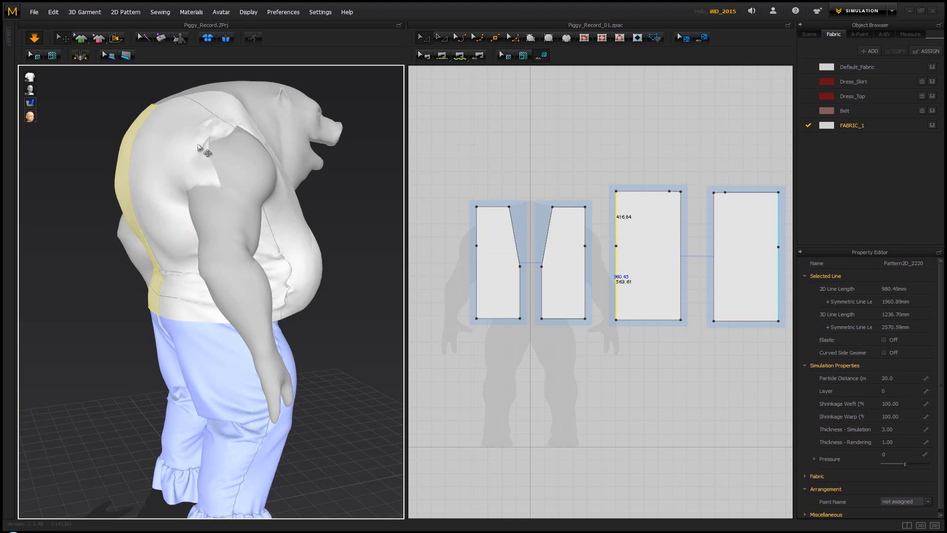
pyautogui.click(146, 135)
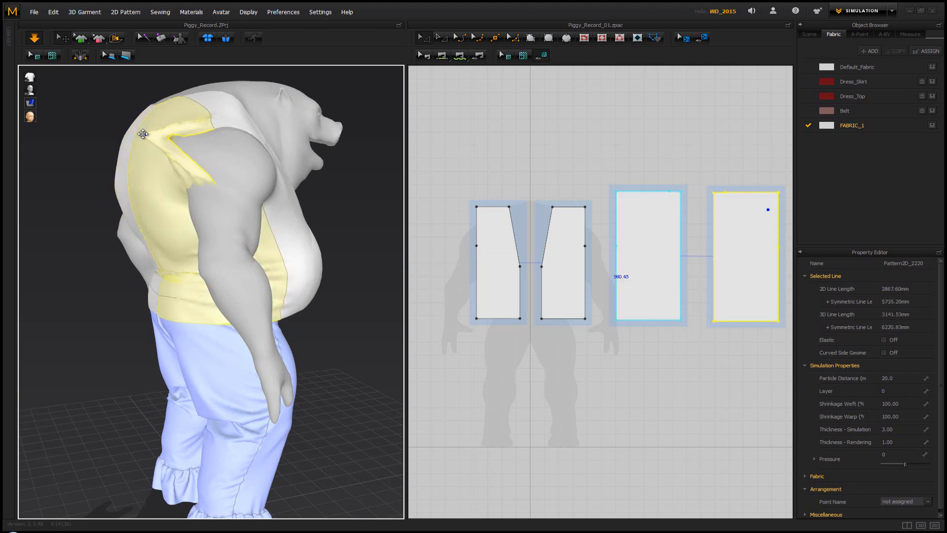
pyautogui.moveTo(138, 144); pyautogui.dragTo(235, 165, button='right')
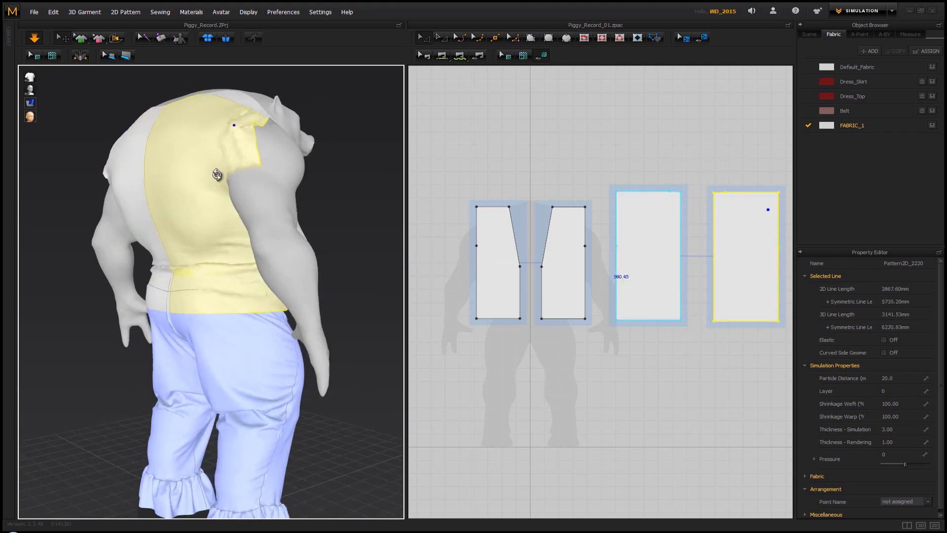
pyautogui.moveTo(231, 170); pyautogui.dragTo(136, 200)
# Pull the back piece into place around the avatar's left armhole and along the left side of its torso
pyautogui.moveTo(136, 213); pyautogui.dragTo(216, 217, button='right')
pyautogui.moveTo(151, 175); pyautogui.dragTo(226, 216)
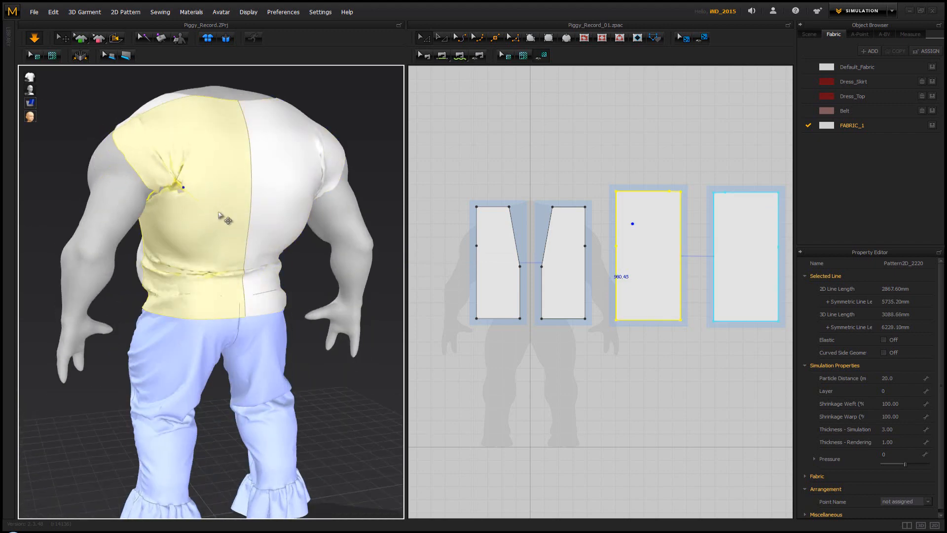
pyautogui.moveTo(155, 246); pyautogui.dragTo(252, 217, button='right')
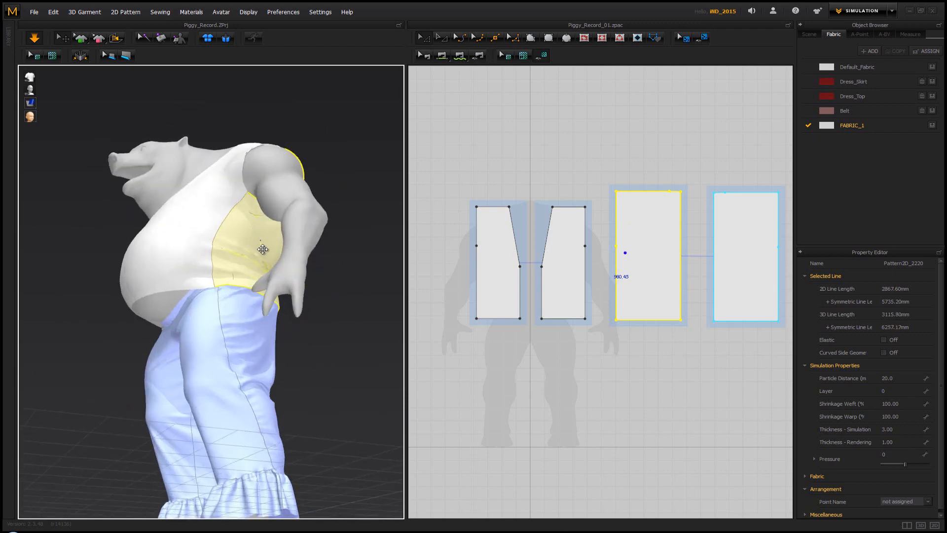
pyautogui.moveTo(263, 249); pyautogui.dragTo(276, 271)
pyautogui.click(345, 256)
pyautogui.moveTo(350, 239); pyautogui.dragTo(187, 202, button='right')
pyautogui.moveTo(188, 193)
pyautogui.mouseDown()
pyautogui.moveTo(247, 229)
pyautogui.moveTo(228, 239)
pyautogui.moveTo(195, 191)
pyautogui.mouseUp()
pyautogui.click(382, 161)
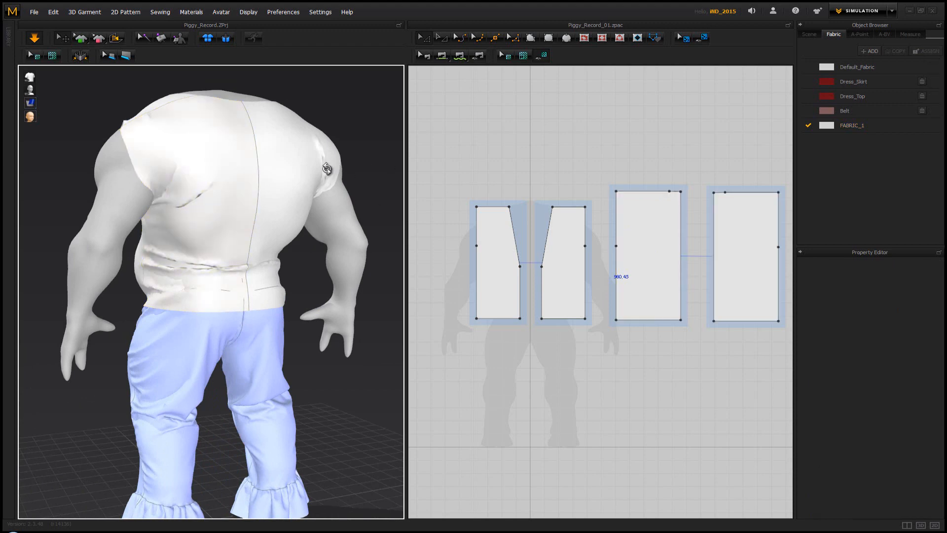
# Pull the back piece into place beneath the avatar's right armhole while simulating
pyautogui.moveTo(328, 170); pyautogui.dragTo(302, 185, button='right')
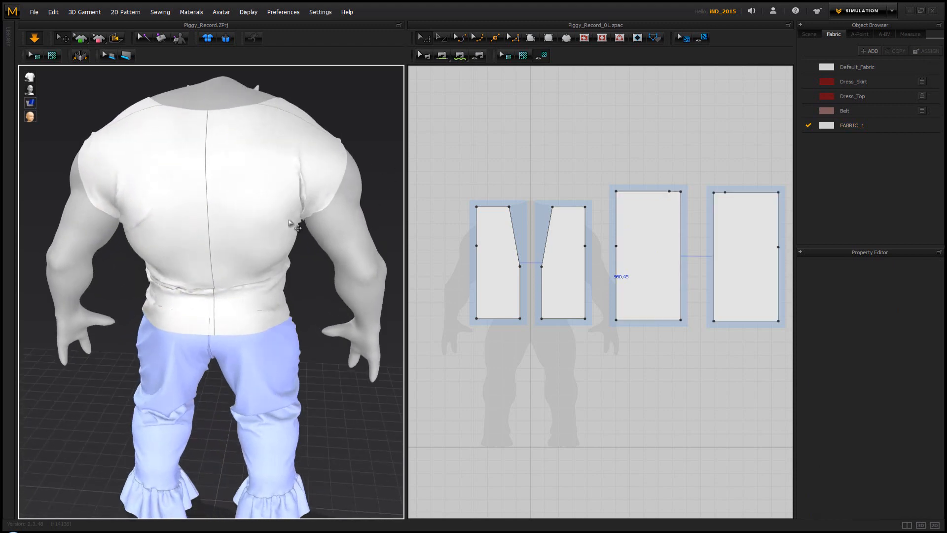
pyautogui.click(279, 239)
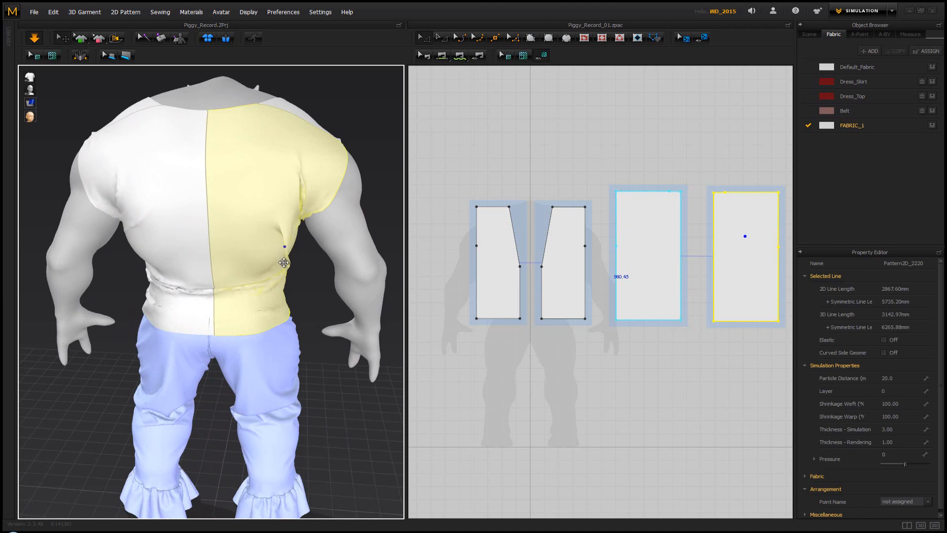
pyautogui.moveTo(284, 262); pyautogui.dragTo(283, 265)
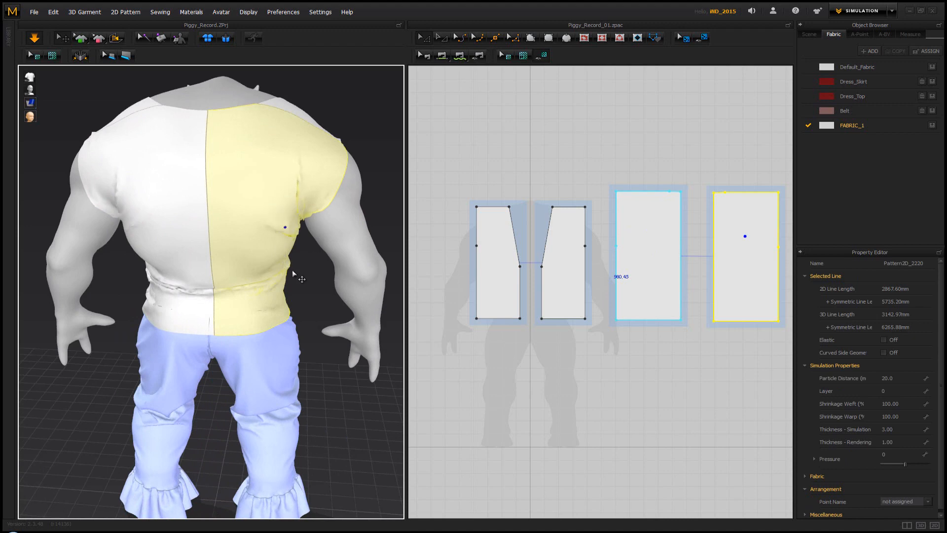
pyautogui.click(294, 278)
# Extend the outer side edges of both symmetric front pieces outward and simulate the wider fronts
pyautogui.moveTo(295, 278); pyautogui.dragTo(148, 269, button='right')
pyautogui.click(477, 262)
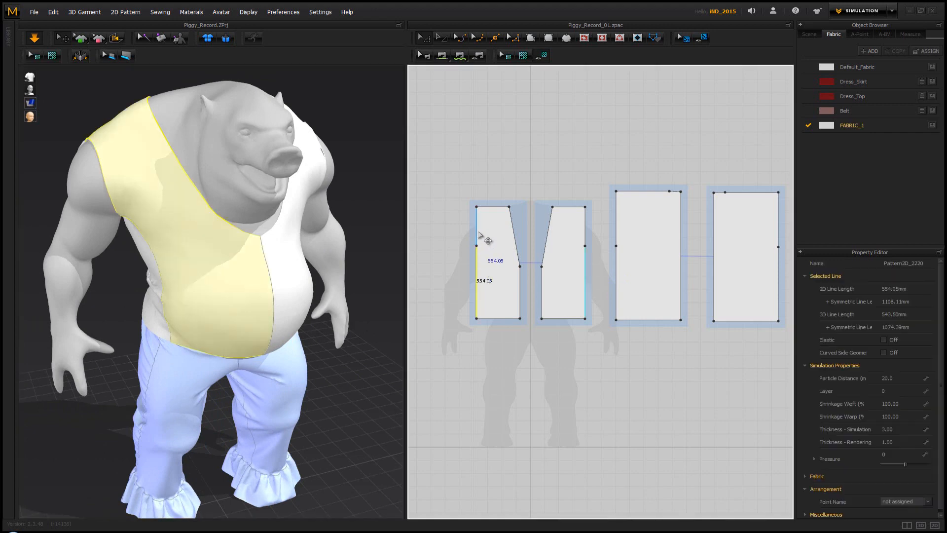
pyautogui.keyDown('shift'); pyautogui.click(479, 234); pyautogui.keyUp('shift')
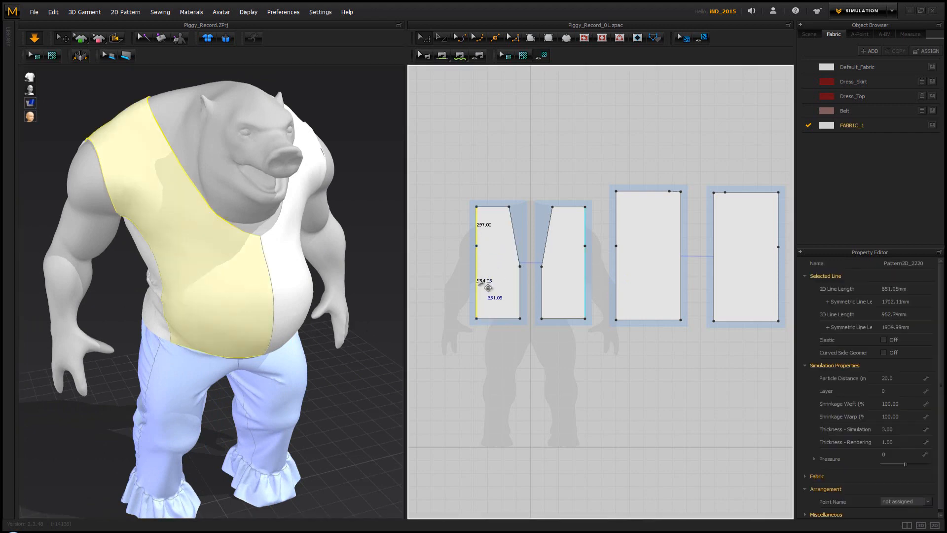
pyautogui.moveTo(480, 280); pyautogui.dragTo(461, 281)
pyautogui.press('space')
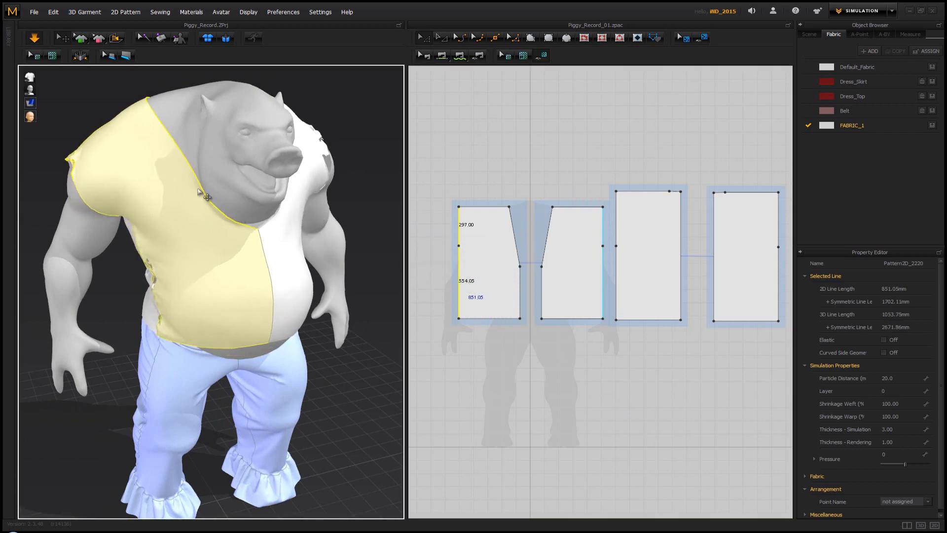
# Pull the back piece smooth at the avatar's right waist and tug the front piece's lower centre corner down over the belly
pyautogui.moveTo(123, 165); pyautogui.dragTo(171, 247, button='right')
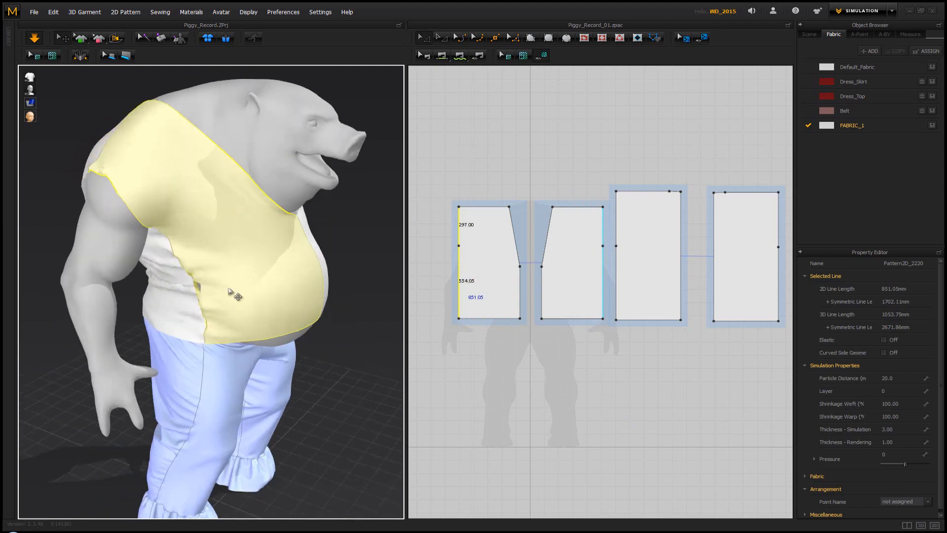
pyautogui.moveTo(215, 298); pyautogui.dragTo(170, 308)
pyautogui.click(170, 308)
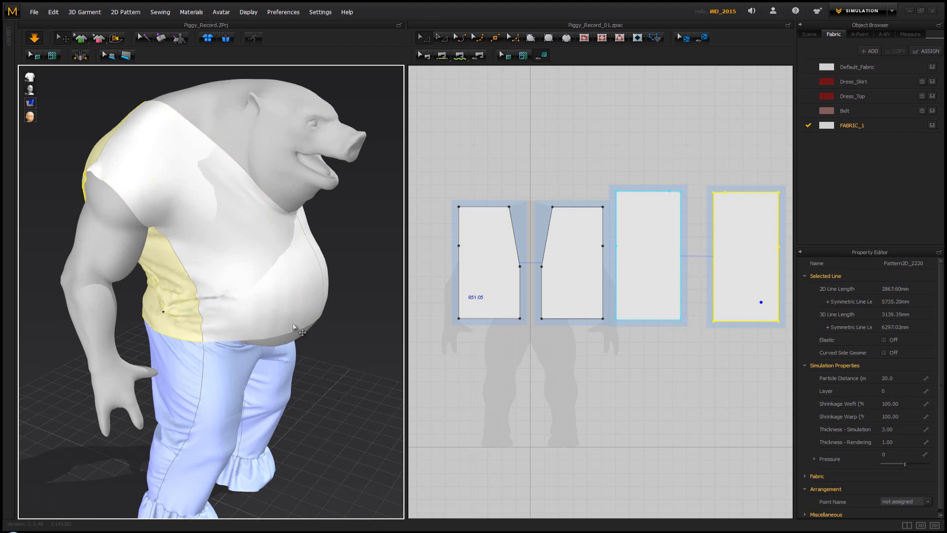
pyautogui.moveTo(316, 321); pyautogui.dragTo(327, 366)
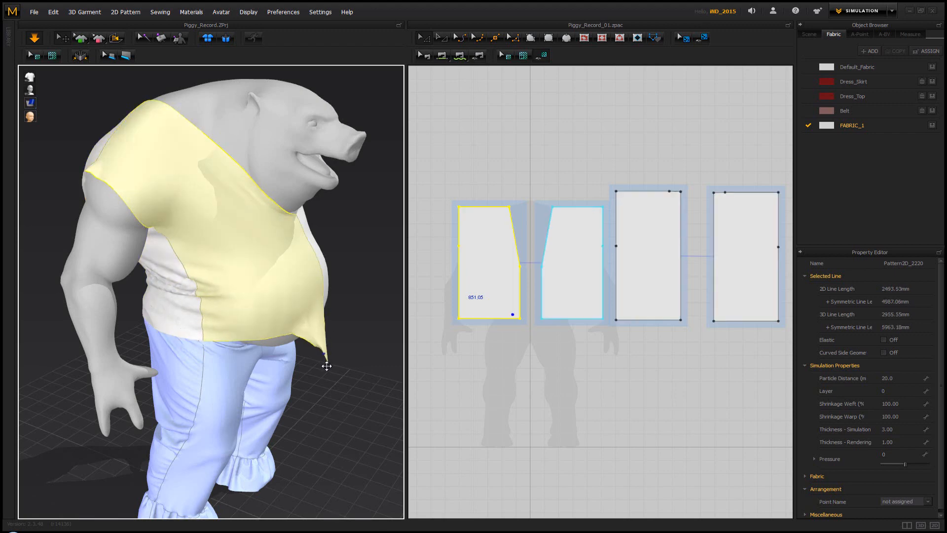
pyautogui.click(338, 334)
# Lengthen both symmetric front pieces by moving their bottom edges down, and simulate the longer fronts
pyautogui.moveTo(503, 321); pyautogui.dragTo(503, 340)
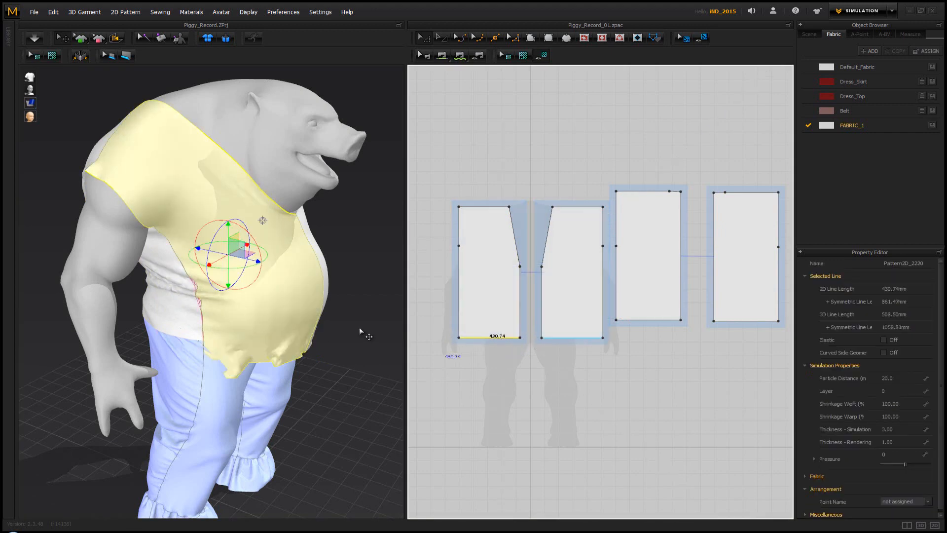
pyautogui.moveTo(359, 328); pyautogui.dragTo(236, 310, button='right')
pyautogui.press('space')
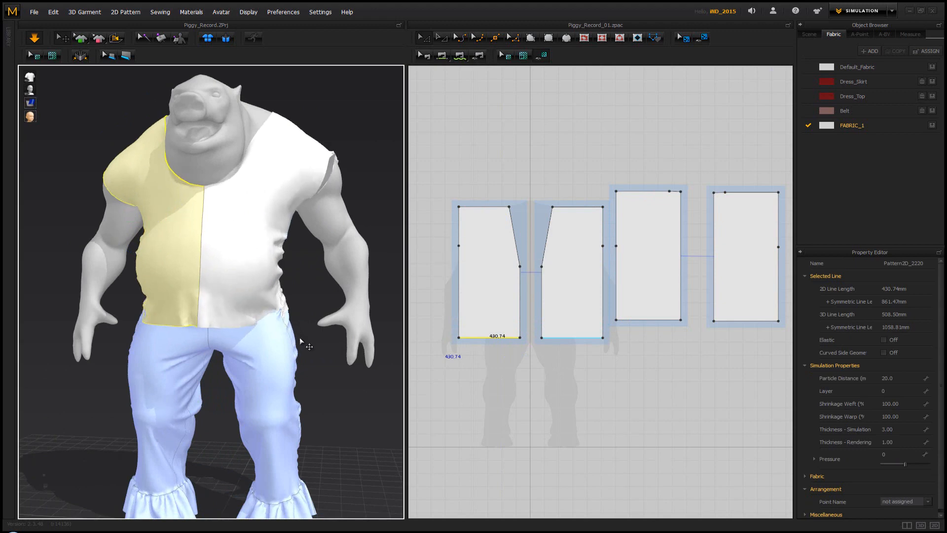
# Examine the vest's hem, side seams, back folds and front coverage from around the avatar
pyautogui.moveTo(306, 358); pyautogui.dragTo(239, 355, button='right')
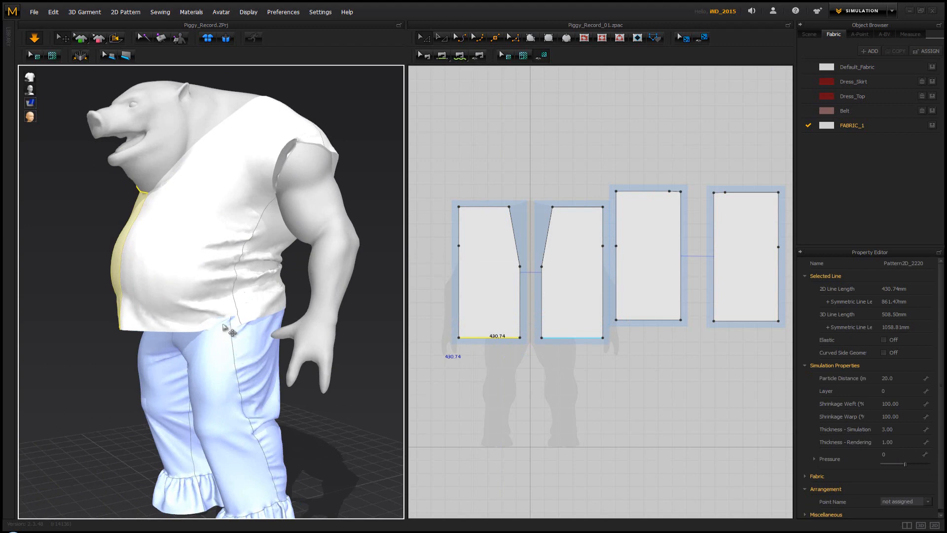
pyautogui.moveTo(223, 304); pyautogui.dragTo(455, 311, button='right')
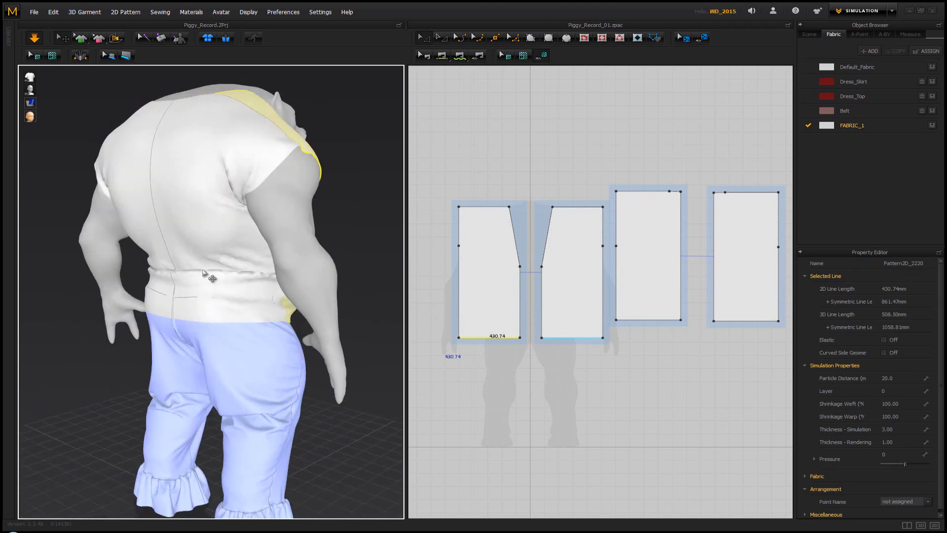
pyautogui.moveTo(208, 276); pyautogui.dragTo(288, 295, button='right')
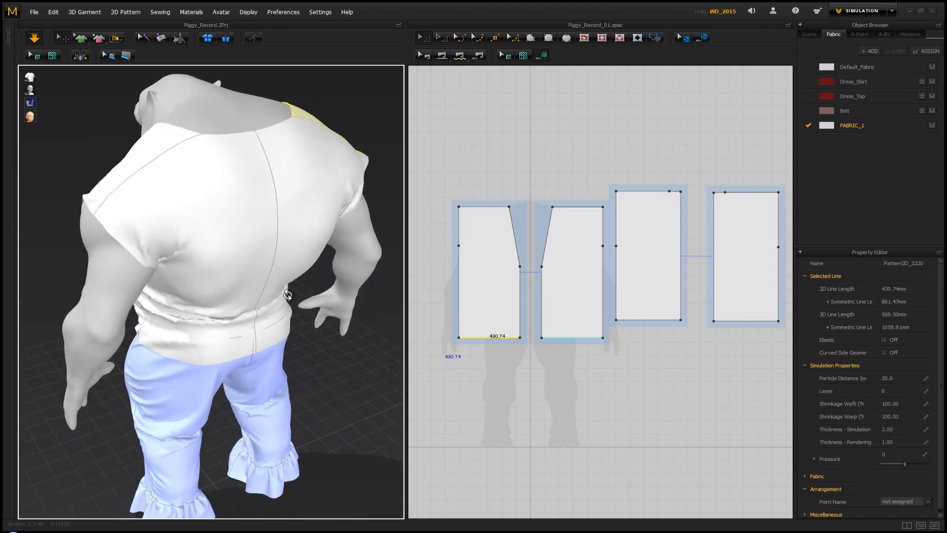
pyautogui.click(271, 302)
pyautogui.moveTo(313, 332); pyautogui.dragTo(349, 355)
pyautogui.click(348, 355)
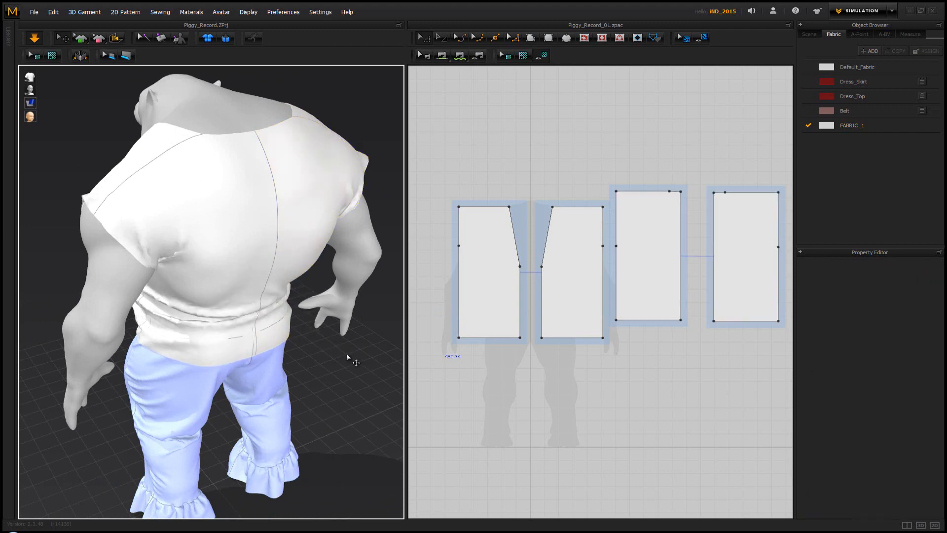
pyautogui.moveTo(220, 274); pyautogui.dragTo(395, 243, button='right')
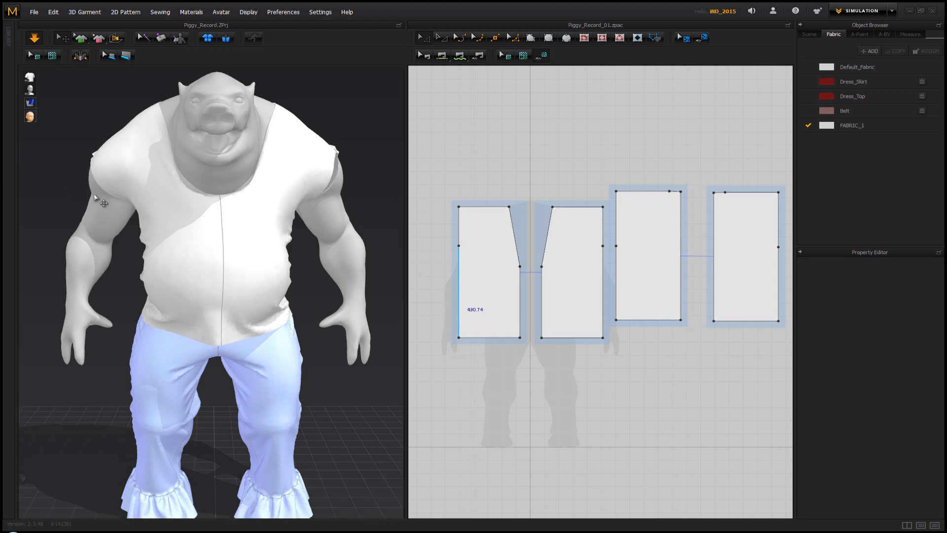
pyautogui.moveTo(96, 198); pyautogui.dragTo(179, 217, button='right')
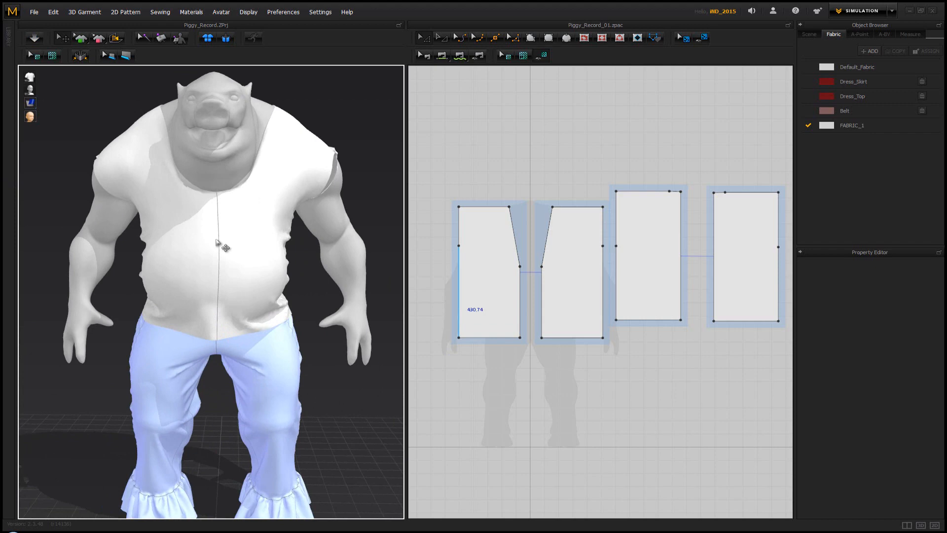
# Delete the sewing line joining the two front pieces at the centre and simulate the vest with an open front
pyautogui.click(427, 56)
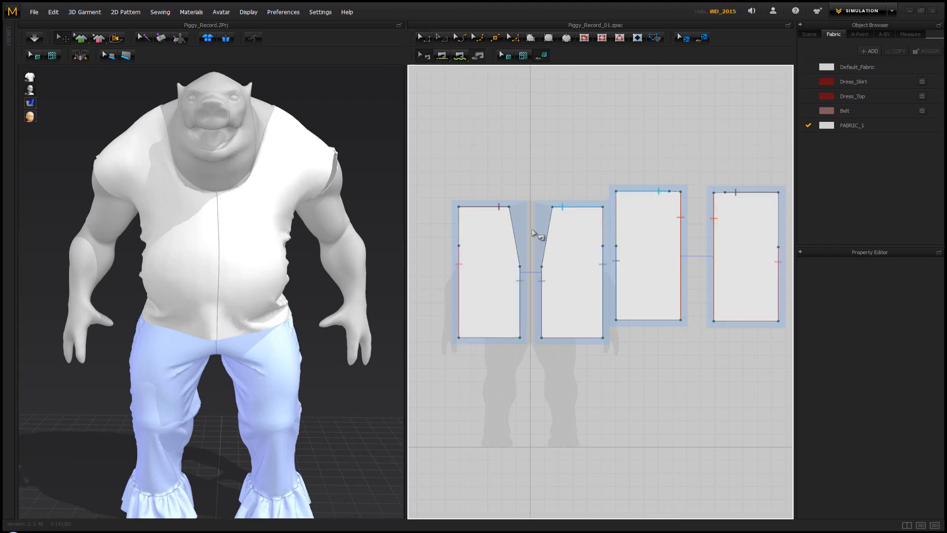
pyautogui.click(520, 279)
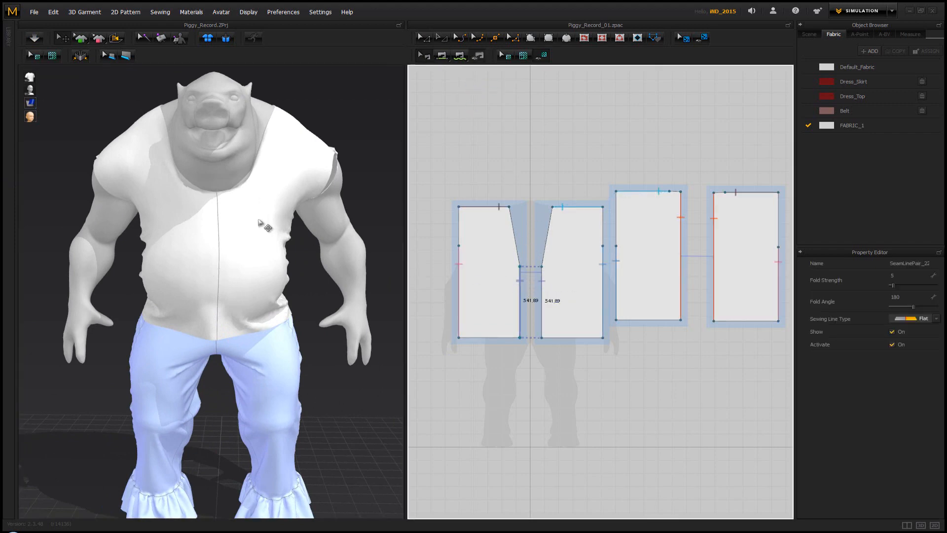
pyautogui.press('Delete')
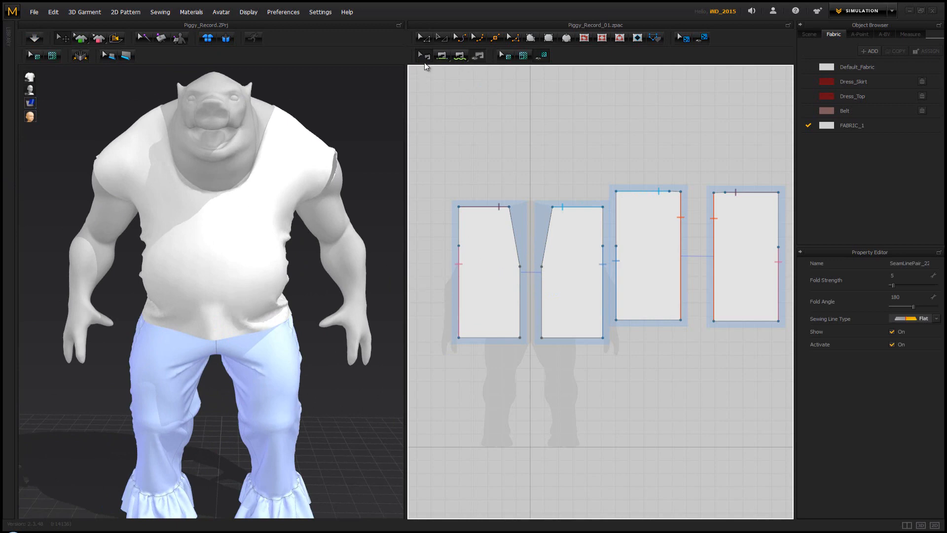
pyautogui.click(191, 249)
pyautogui.press('space')
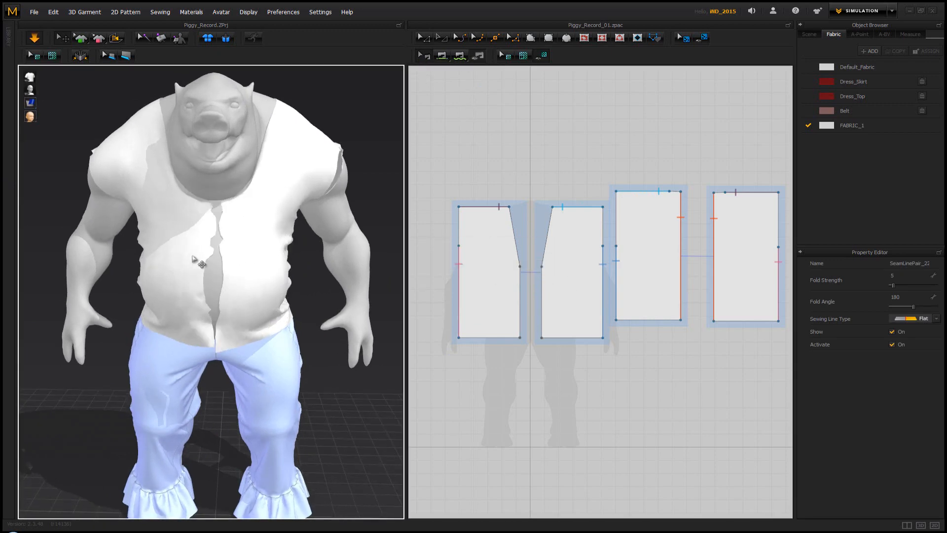
pyautogui.press('space')
pyautogui.moveTo(199, 248); pyautogui.dragTo(250, 241, button='right')
pyautogui.press('space')
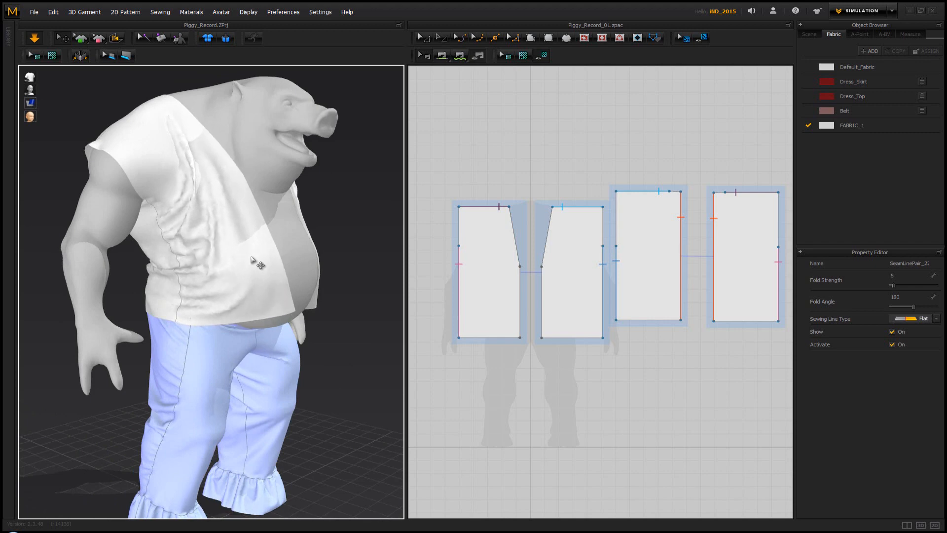
# Examine how the opened vest drapes from the front and side, along with the centre-front edges of the pattern
pyautogui.moveTo(267, 269)
pyautogui.mouseDown(button='right')
pyautogui.moveTo(208, 262)
pyautogui.moveTo(282, 264)
pyautogui.moveTo(271, 255)
pyautogui.mouseUp(button='right')
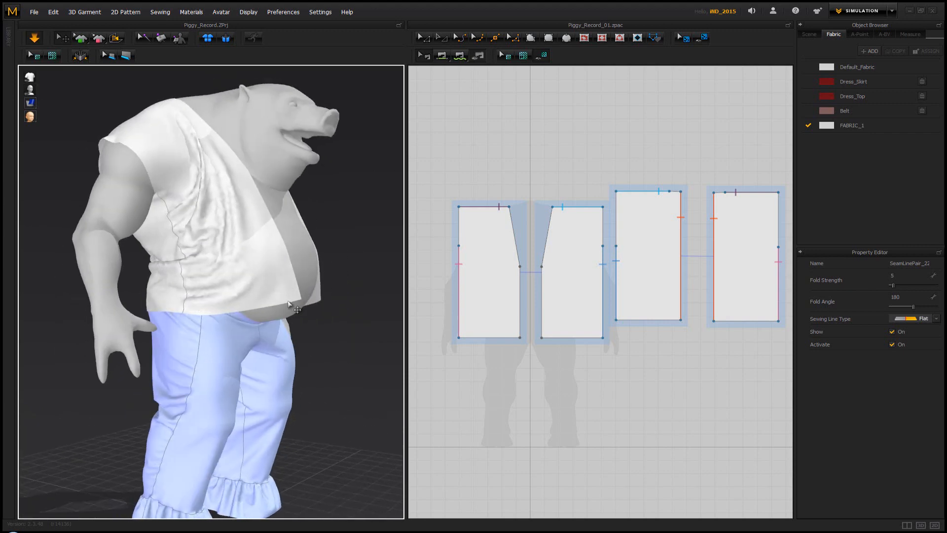
pyautogui.moveTo(242, 219); pyautogui.dragTo(195, 230, button='right')
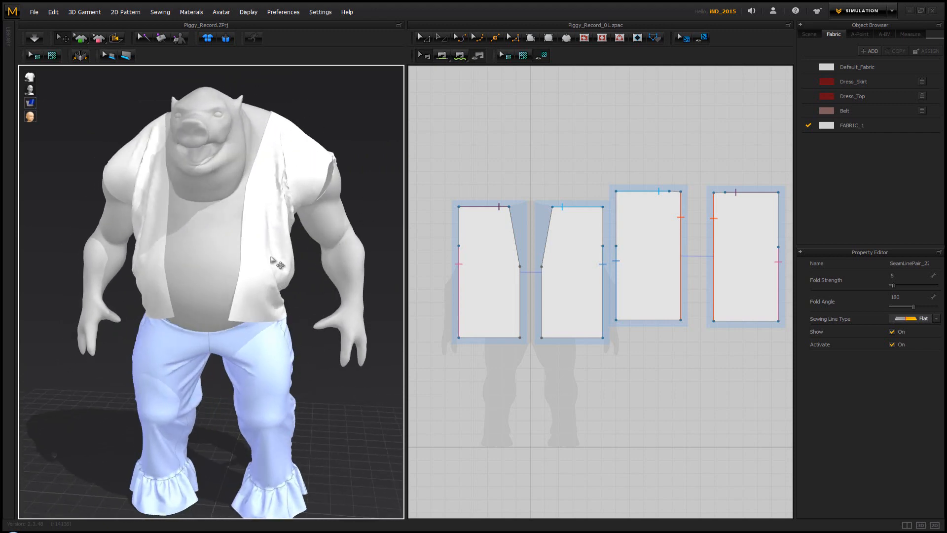
pyautogui.moveTo(217, 227); pyautogui.dragTo(239, 226, button='right')
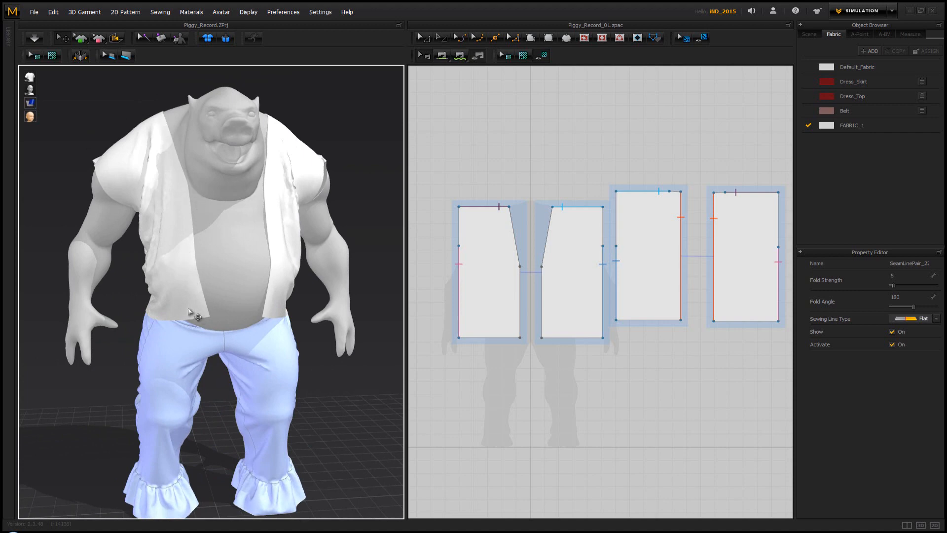
pyautogui.moveTo(226, 265); pyautogui.dragTo(216, 247, button='right')
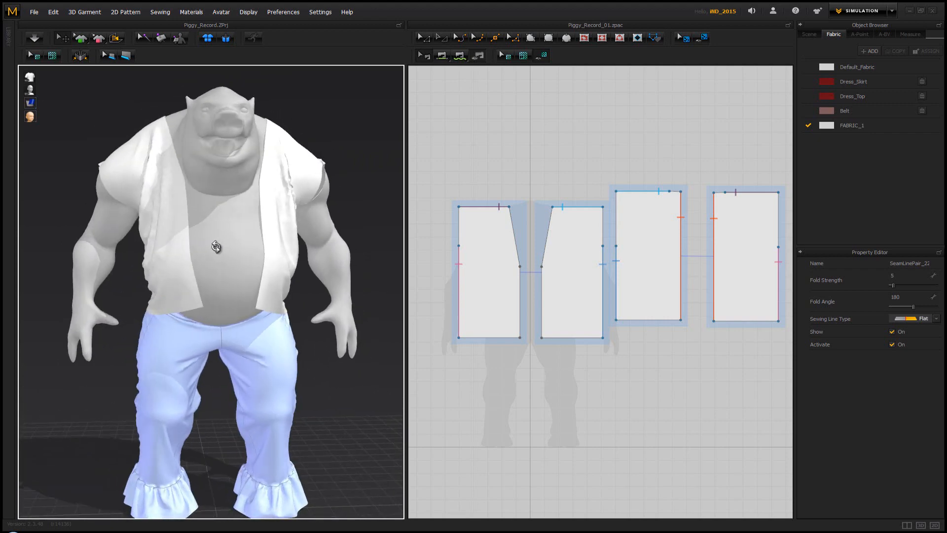
pyautogui.moveTo(228, 208); pyautogui.dragTo(224, 208, button='right')
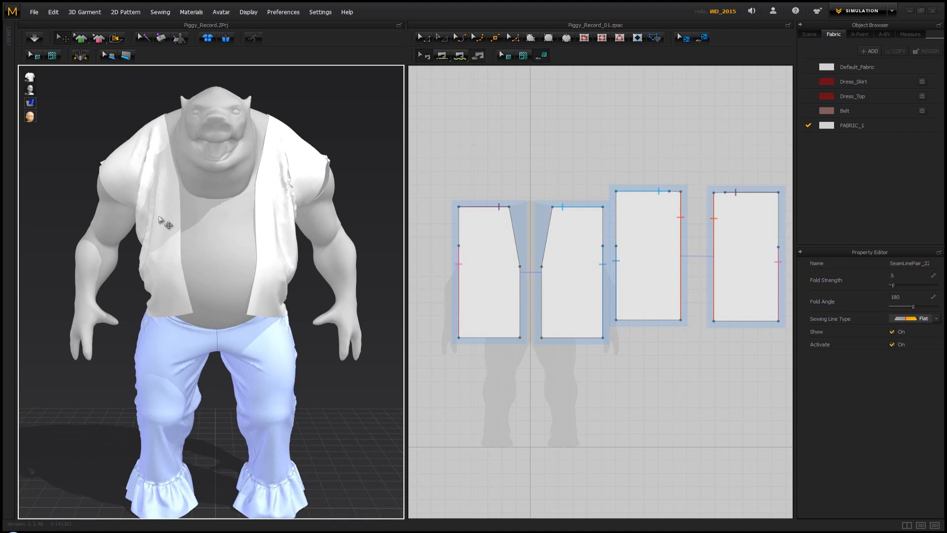
pyautogui.moveTo(173, 266); pyautogui.dragTo(241, 232, button='right')
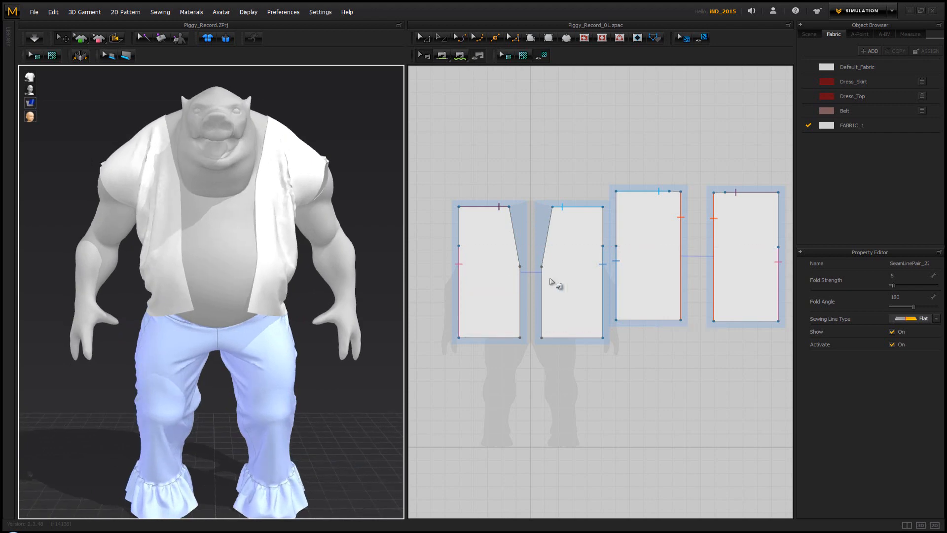
pyautogui.scroll(4, 240, 257)
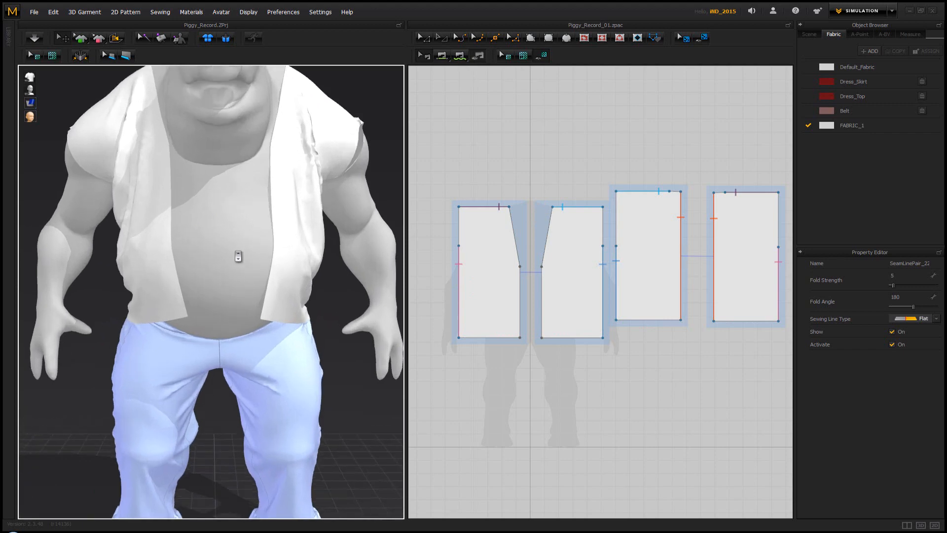
pyautogui.scroll(5, 541, 287)
pyautogui.scroll(3, 512, 288)
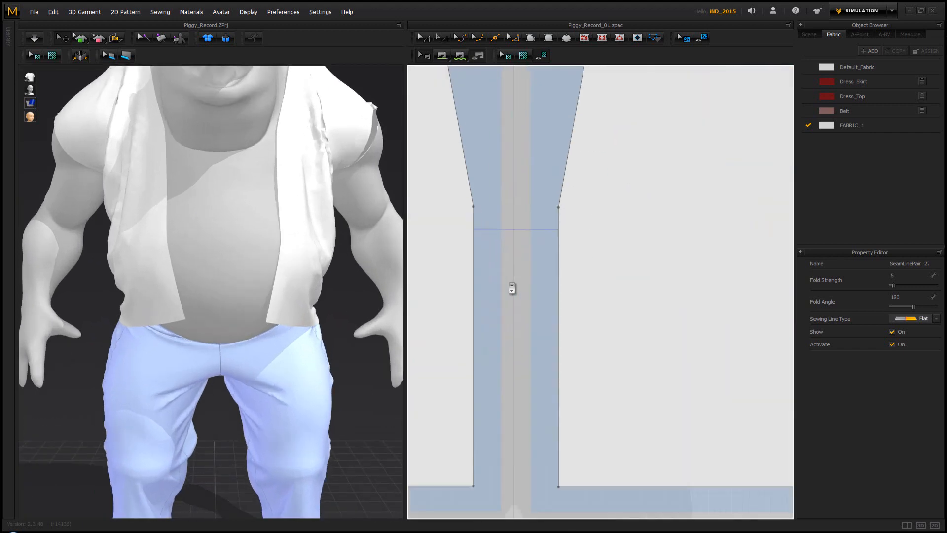
pyautogui.moveTo(222, 239); pyautogui.dragTo(275, 227, button='right')
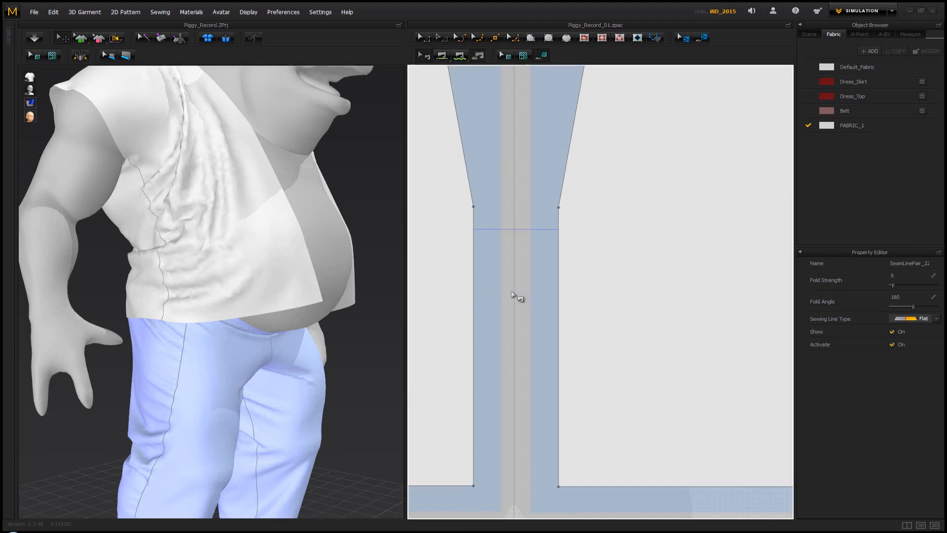
# Add five points along the symmetric centre-front edges to form three short segments about 48, 60 and 55 mm long
pyautogui.rightClick(513, 293)
pyautogui.scroll(-3, 514, 274)
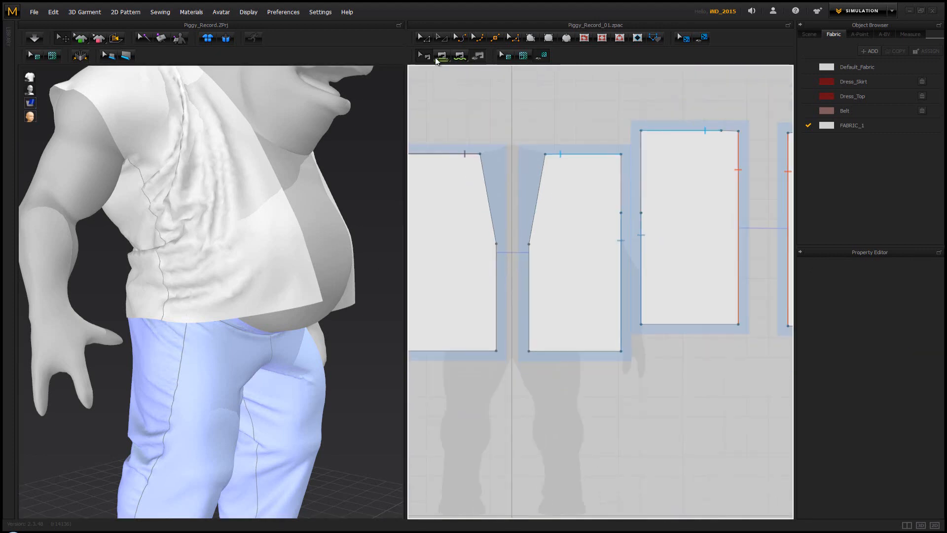
pyautogui.click(494, 39)
pyautogui.scroll(3, 514, 245)
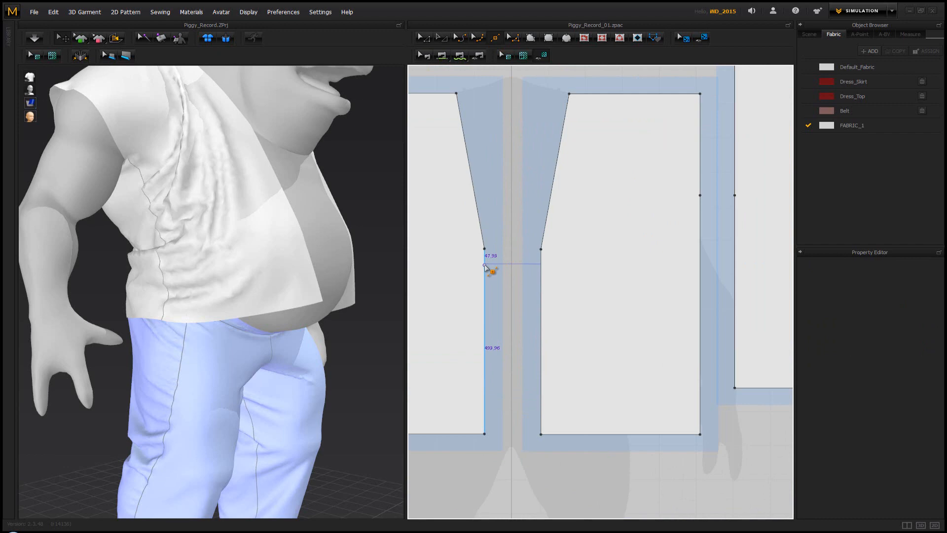
pyautogui.click(485, 265)
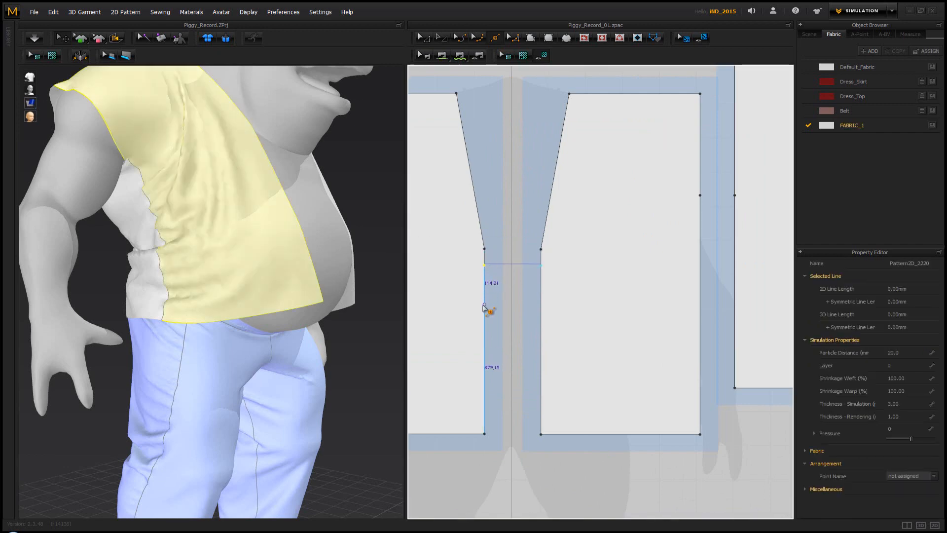
pyautogui.click(484, 307)
pyautogui.click(485, 328)
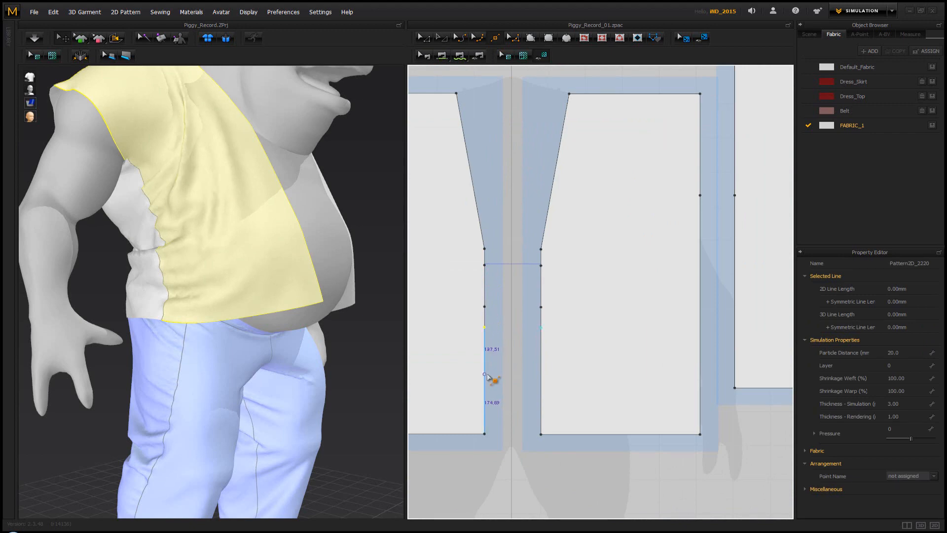
pyautogui.click(485, 374)
# Sew the three short centre-front segments of one front piece to their matching segments on the other
pyautogui.click(441, 56)
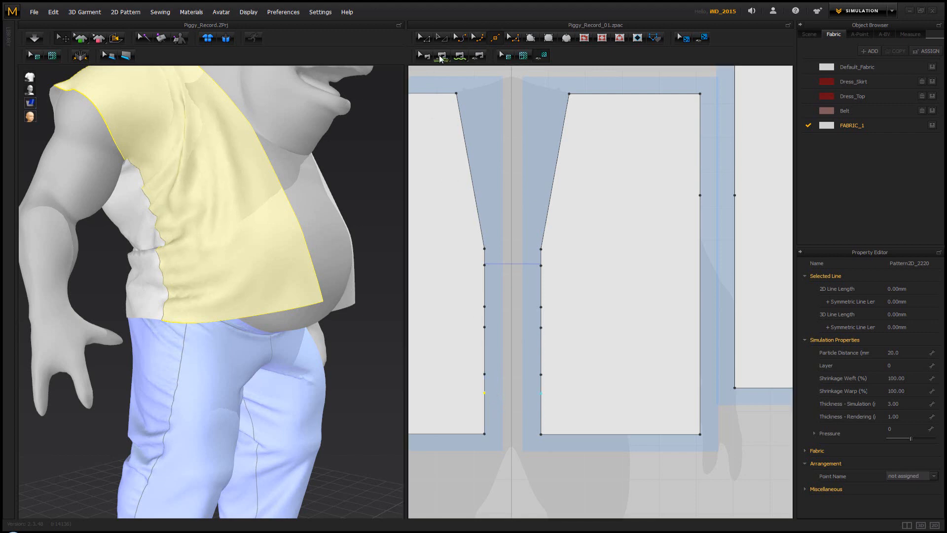
pyautogui.click(486, 263)
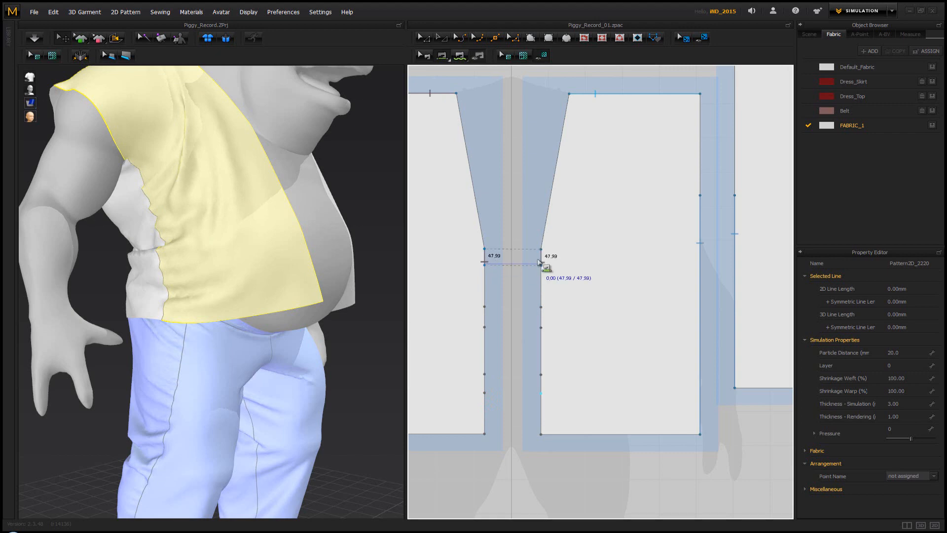
pyautogui.click(543, 265)
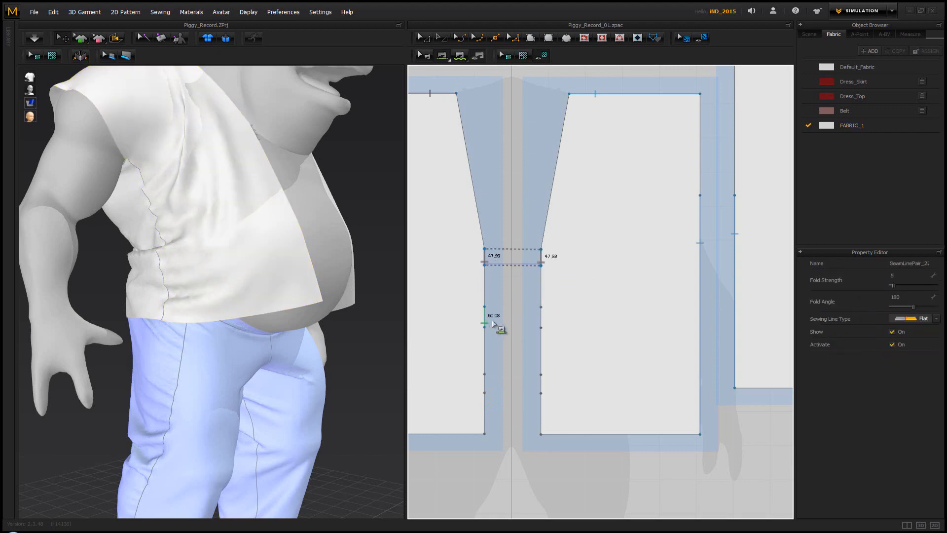
pyautogui.click(491, 321)
pyautogui.click(545, 324)
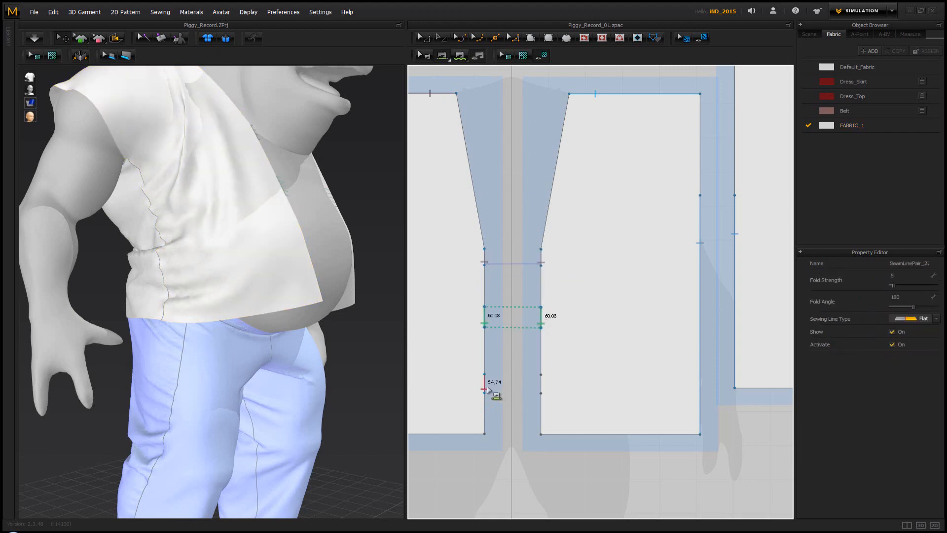
pyautogui.click(486, 390)
pyautogui.click(543, 394)
# Simulate the vest with its three partial centre-front closures and check the drape from the front
pyautogui.moveTo(370, 239); pyautogui.dragTo(317, 262, button='right')
pyautogui.press('space')
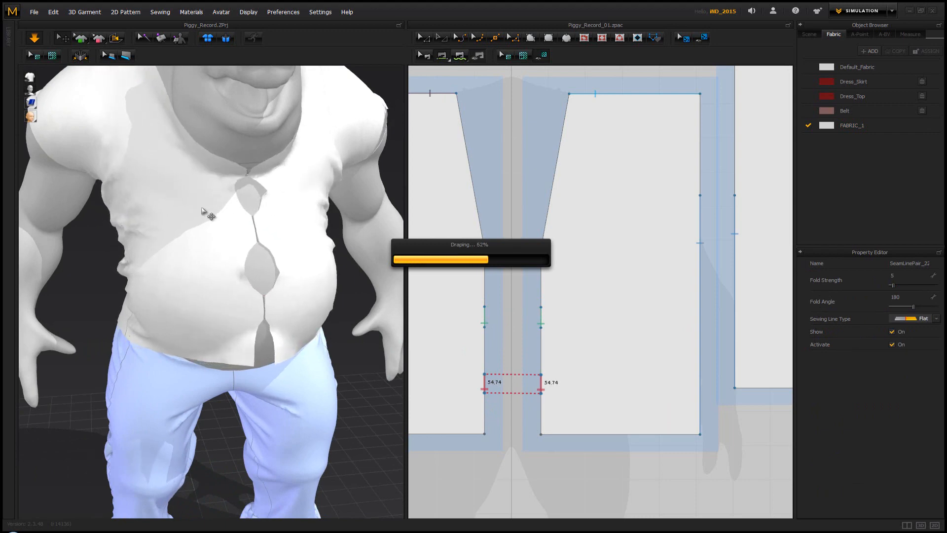
pyautogui.moveTo(203, 208)
pyautogui.mouseDown(button='right')
pyautogui.moveTo(224, 204)
pyautogui.moveTo(211, 206)
pyautogui.mouseUp(button='right')
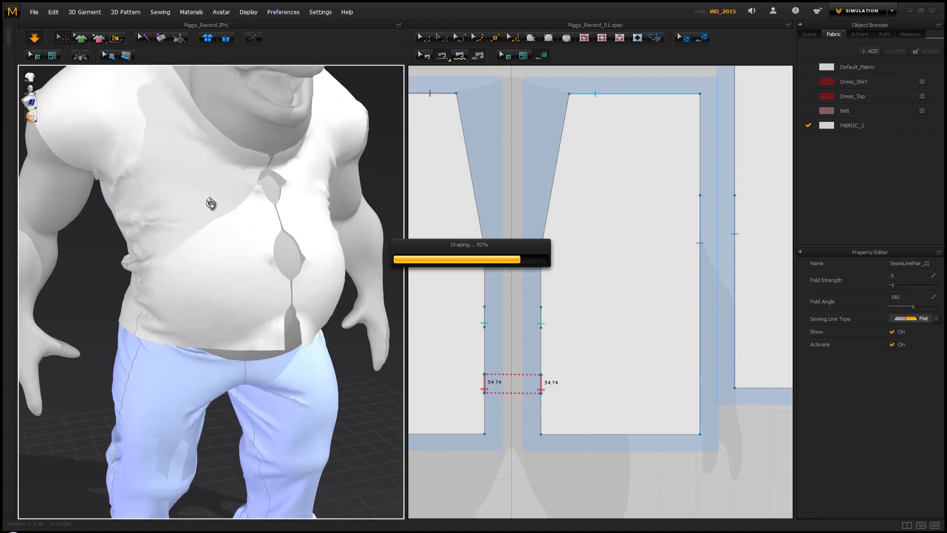
pyautogui.scroll(-1, 214, 209)
pyautogui.scroll(-4, 214, 209)
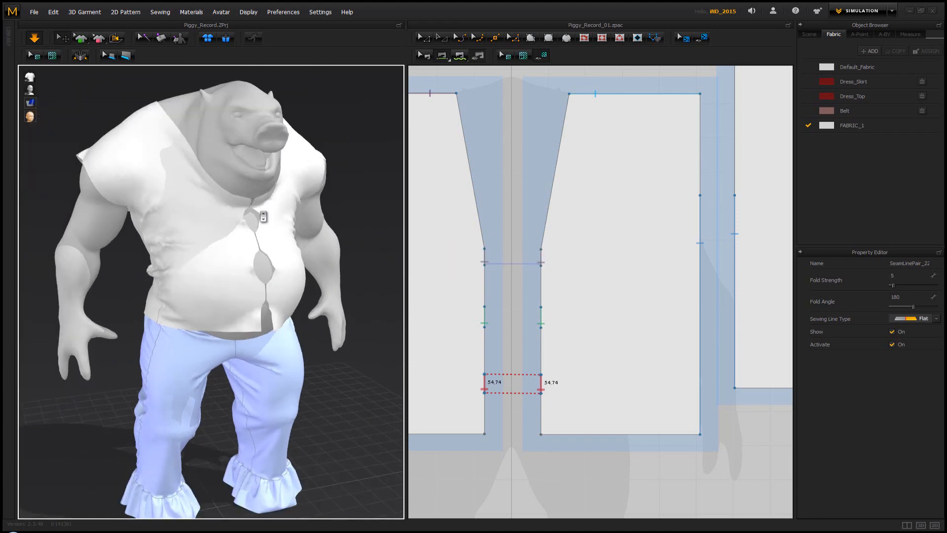
# Move the centre-front points of both front pieces down together, placing the lowest about 35 mm above the hem
pyautogui.click(442, 37)
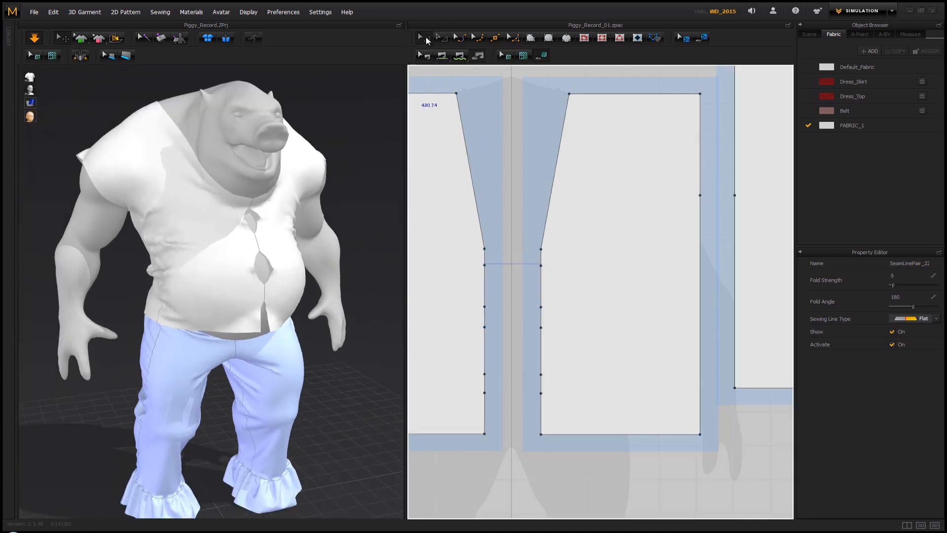
pyautogui.click(488, 260)
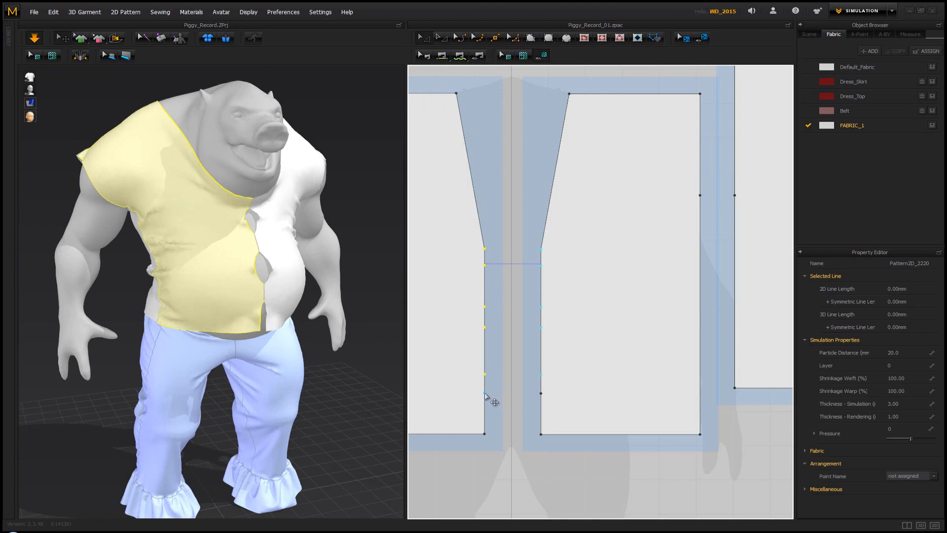
pyautogui.moveTo(485, 330); pyautogui.dragTo(485, 360)
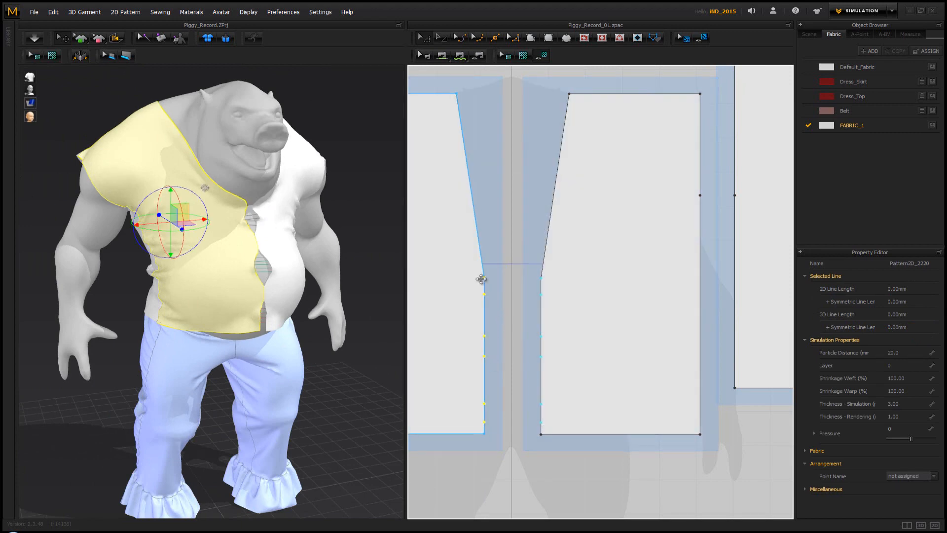
pyautogui.click(514, 182)
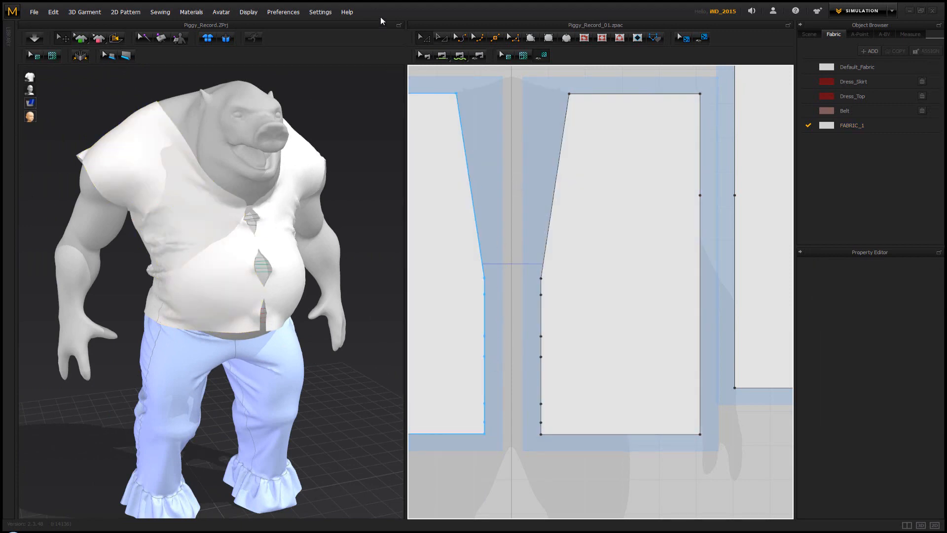
# Curve the slanted neckline edges of both fronts into deep scoops about 584 mm long and simulate the new neckline
pyautogui.click(462, 38)
pyautogui.click(470, 182)
pyautogui.moveTo(457, 181); pyautogui.dragTo(413, 190)
pyautogui.moveTo(407, 188); pyautogui.dragTo(412, 190, button='middle')
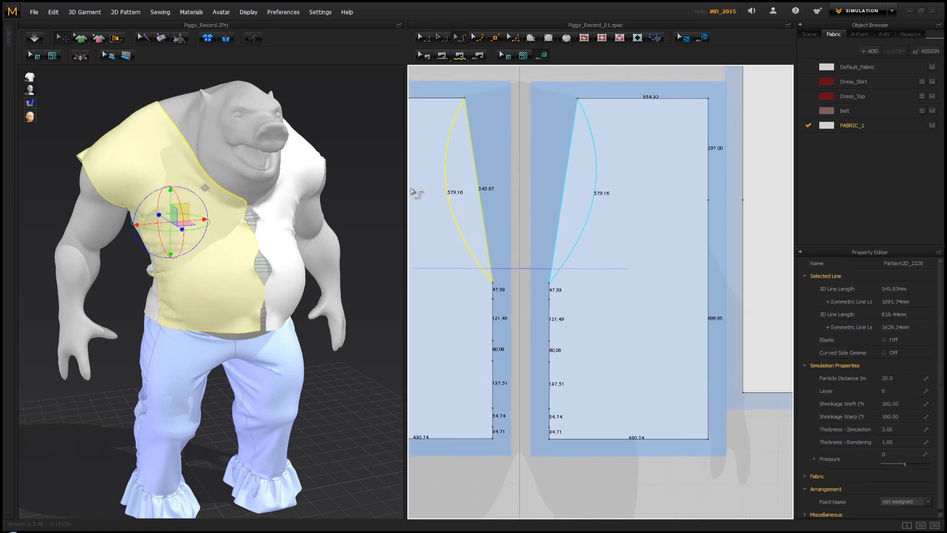
pyautogui.moveTo(413, 190); pyautogui.dragTo(436, 209)
pyautogui.moveTo(413, 190); pyautogui.dragTo(436, 209, button='middle')
pyautogui.moveTo(437, 209); pyautogui.dragTo(443, 220)
pyautogui.moveTo(436, 209); pyautogui.dragTo(442, 213, button='middle')
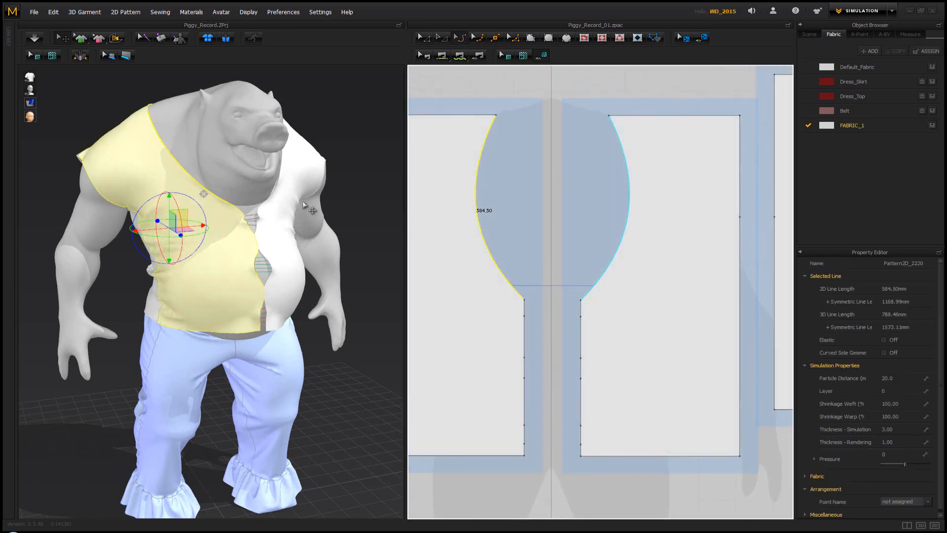
pyautogui.press('space')
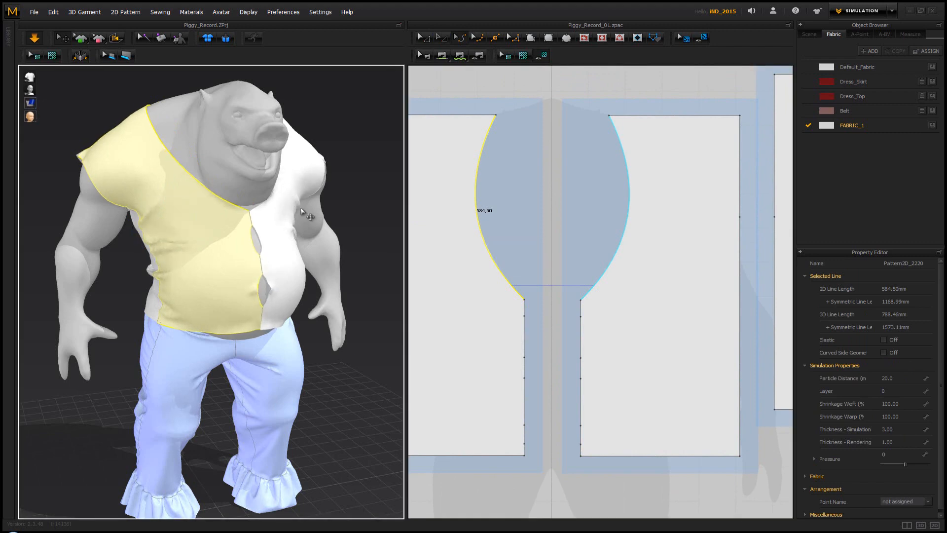
pyautogui.moveTo(306, 213); pyautogui.dragTo(343, 252, button='right')
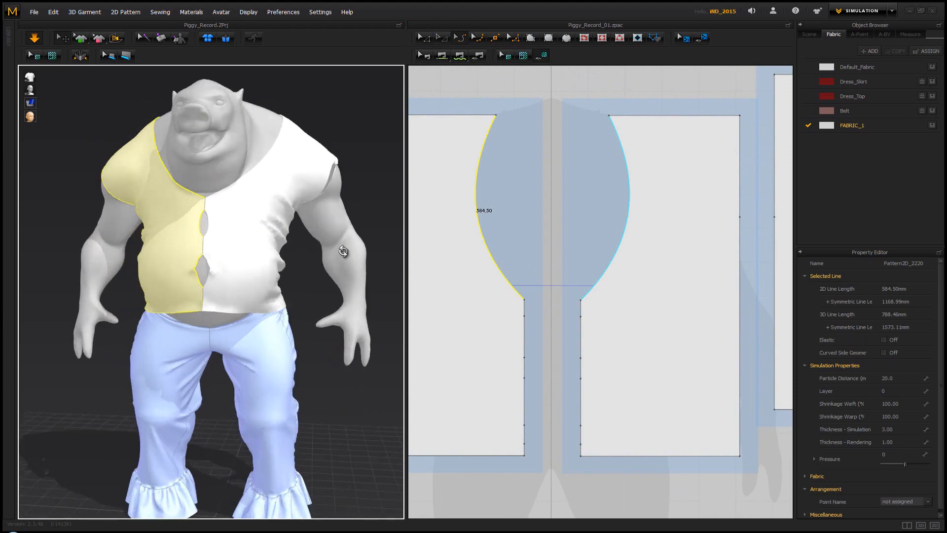
# Lengthen both front pieces by moving their hem edges down and simulate the longer fronts
pyautogui.scroll(-4, 390, 288)
pyautogui.scroll(-5, 503, 296)
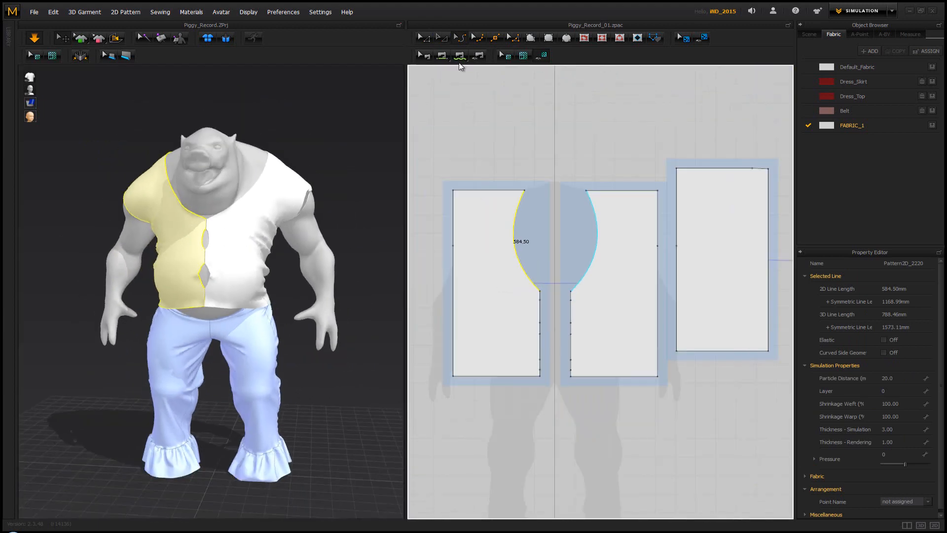
pyautogui.click(519, 377)
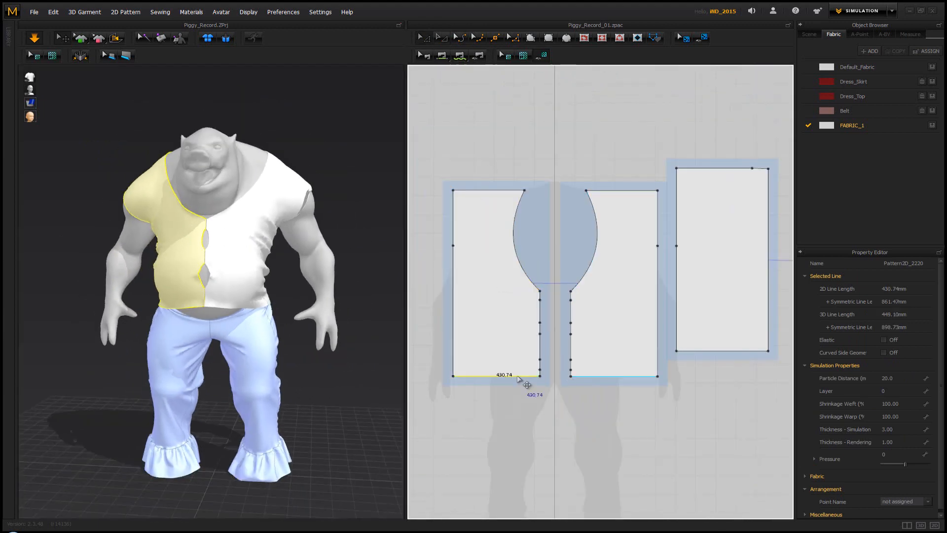
pyautogui.moveTo(519, 377); pyautogui.dragTo(515, 400)
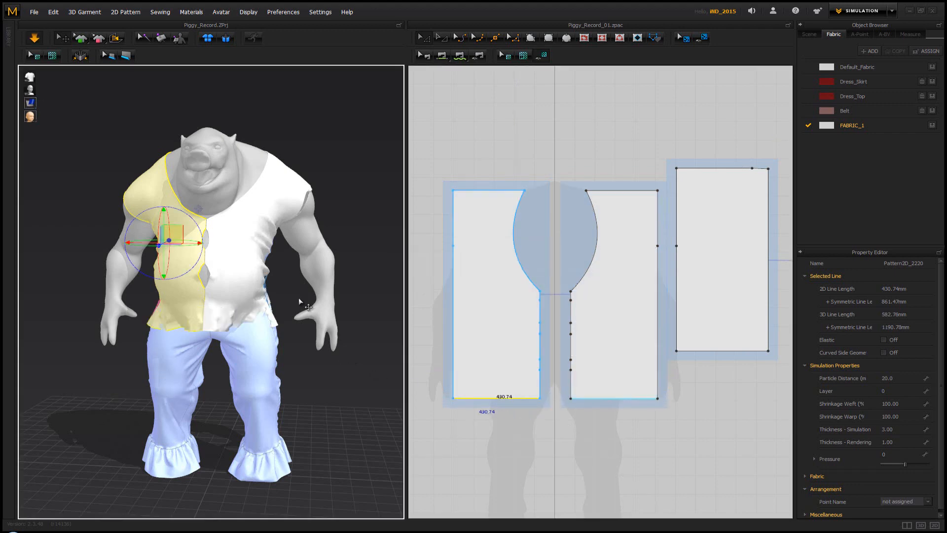
pyautogui.press('space')
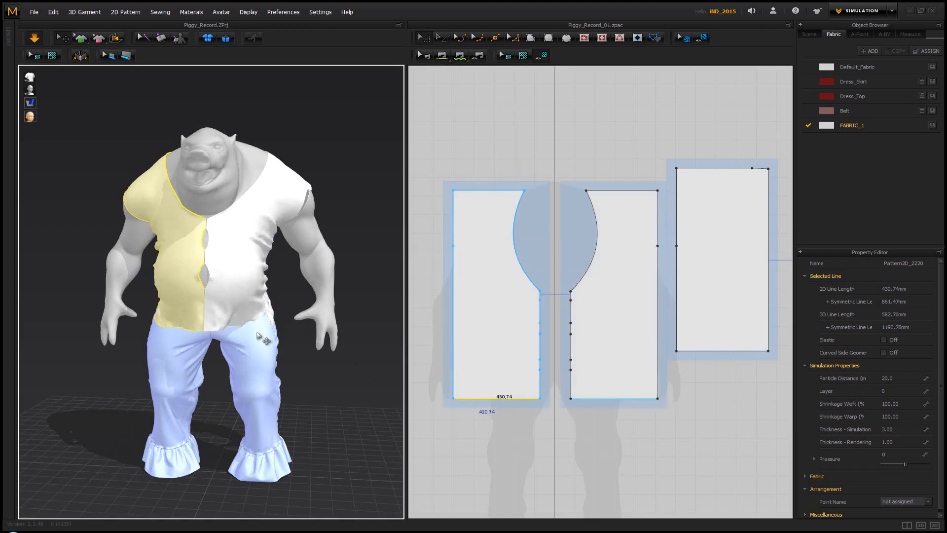
# Move the lower centre-front corners of both fronts toward the sides so the opening flares at the hem, and check the drape
pyautogui.moveTo(259, 333); pyautogui.dragTo(280, 316, button='right')
pyautogui.scroll(-4, 201, 314)
pyautogui.scroll(6, 202, 314)
pyautogui.scroll(3, 201, 313)
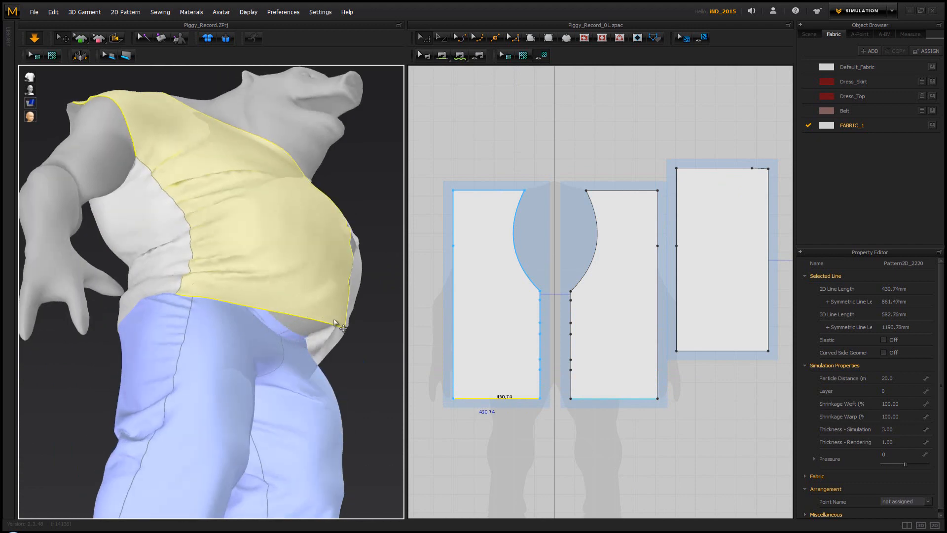
pyautogui.moveTo(370, 332); pyautogui.dragTo(301, 362, button='right')
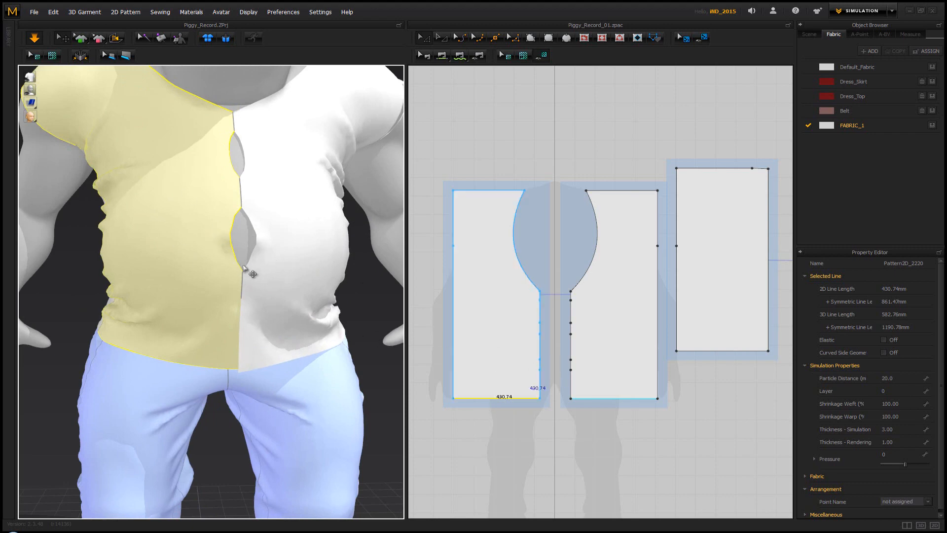
pyautogui.moveTo(252, 256)
pyautogui.mouseDown(button='right')
pyautogui.moveTo(277, 262)
pyautogui.moveTo(253, 256)
pyautogui.mouseUp(button='right')
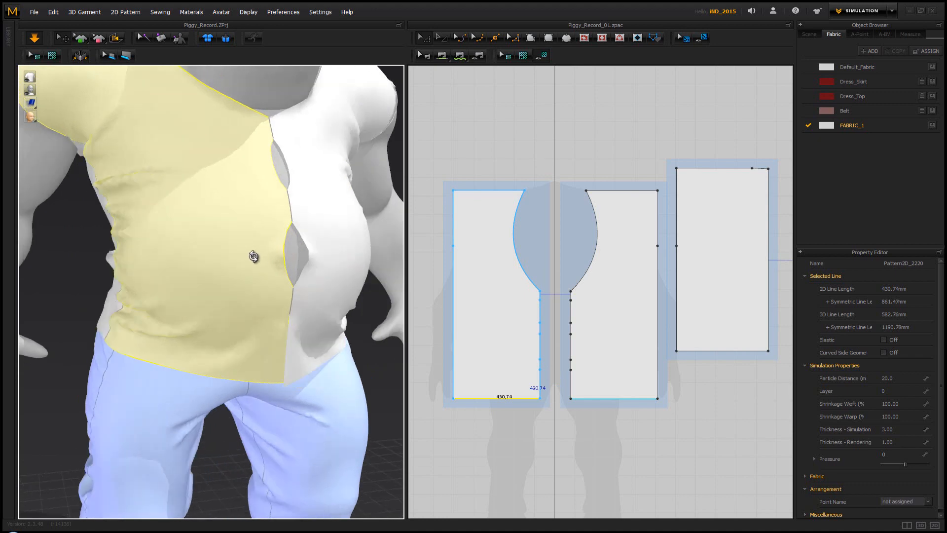
pyautogui.click(559, 385)
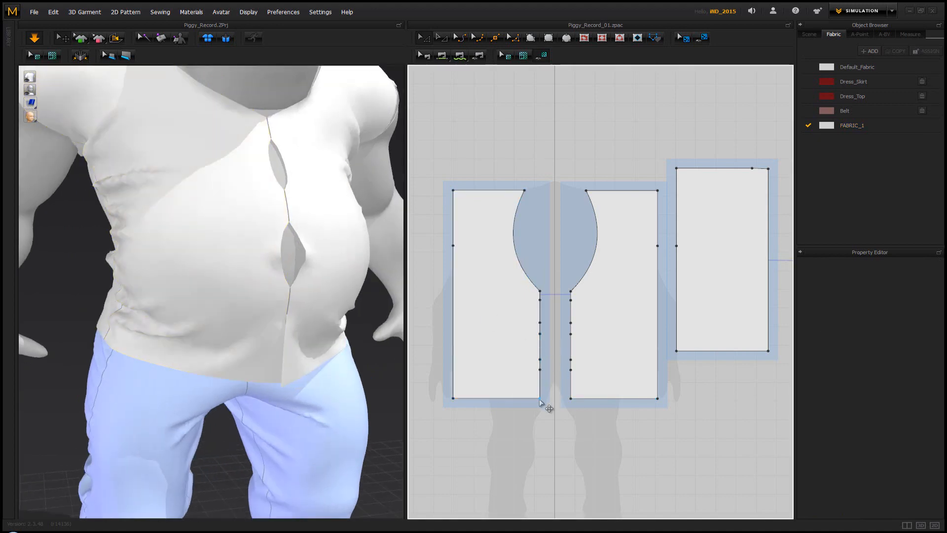
pyautogui.moveTo(539, 400); pyautogui.dragTo(529, 400)
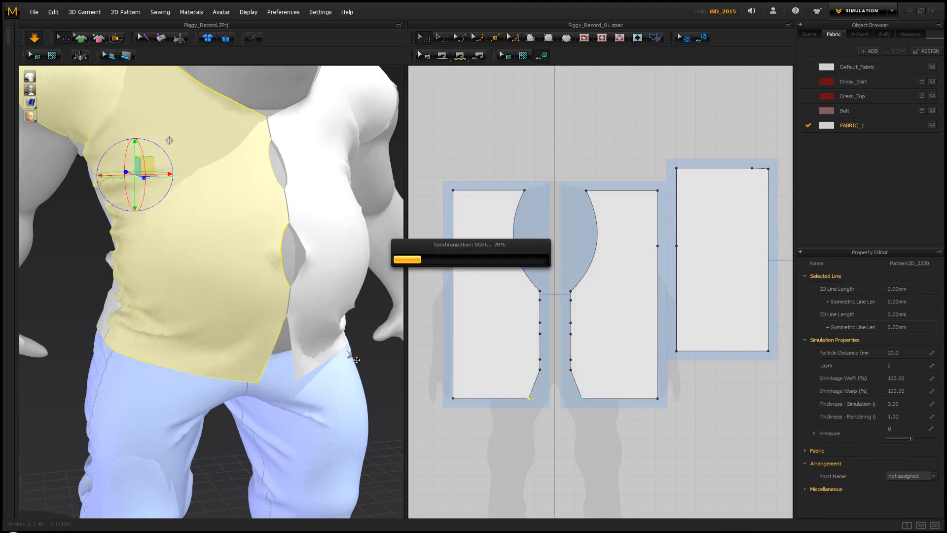
pyautogui.moveTo(336, 337); pyautogui.dragTo(316, 338, button='right')
pyautogui.scroll(-6, 332, 290)
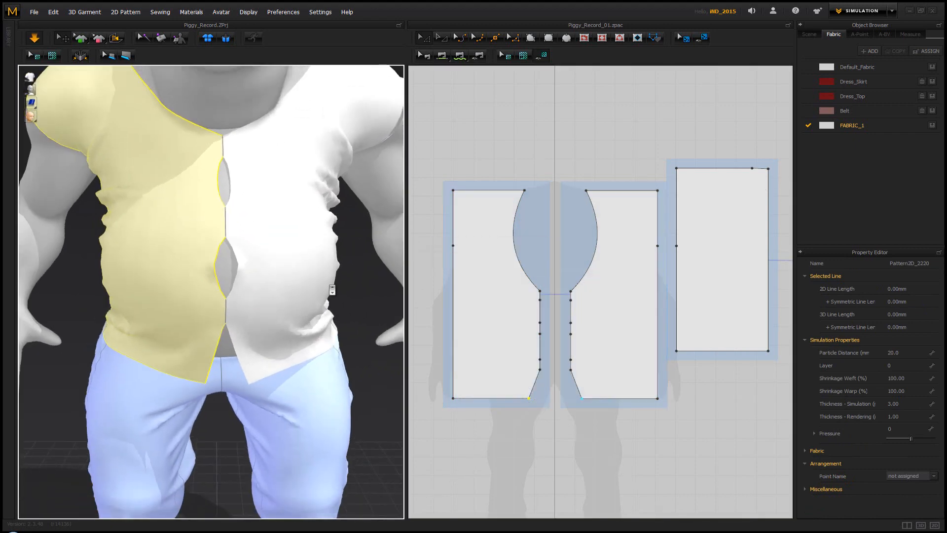
# Move both back pieces together down and away from the front pieces in the pattern layout
pyautogui.moveTo(321, 285); pyautogui.dragTo(419, 271, button='right')
pyautogui.moveTo(670, 279); pyautogui.dragTo(542, 302, button='middle')
pyautogui.scroll(-4, 541, 302)
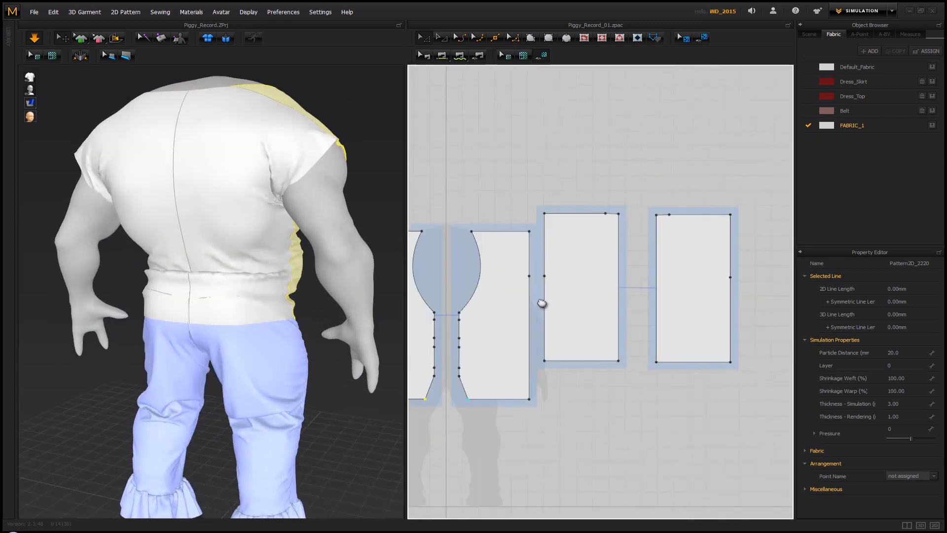
pyautogui.moveTo(735, 202); pyautogui.dragTo(583, 319)
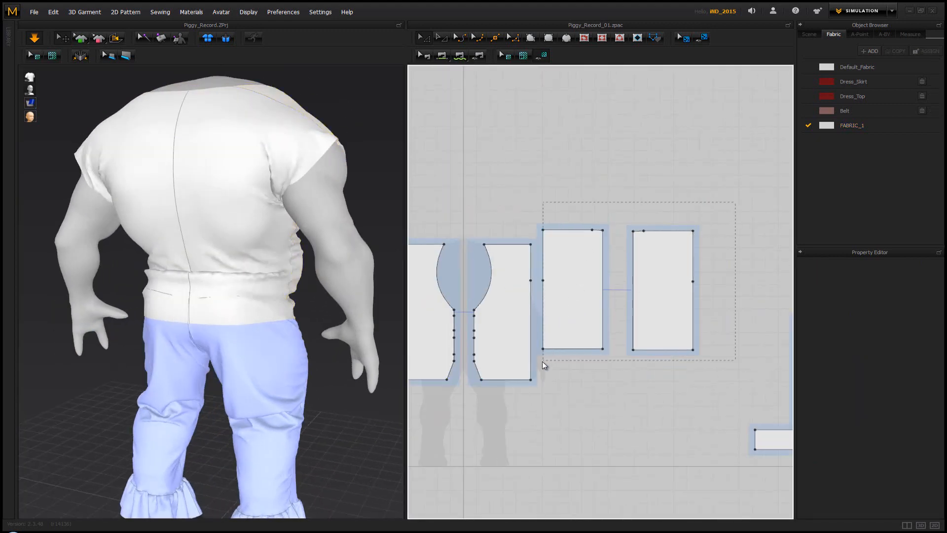
pyautogui.moveTo(547, 358); pyautogui.dragTo(546, 360)
pyautogui.moveTo(576, 322); pyautogui.dragTo(602, 352)
pyautogui.click(619, 224)
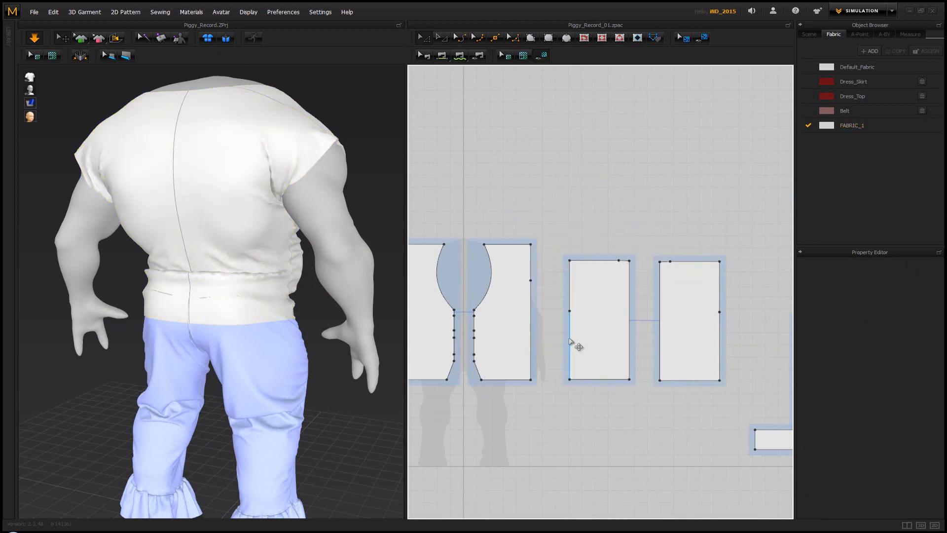
# Widen both symmetric back pieces by moving their full side edges outward
pyautogui.click(570, 341)
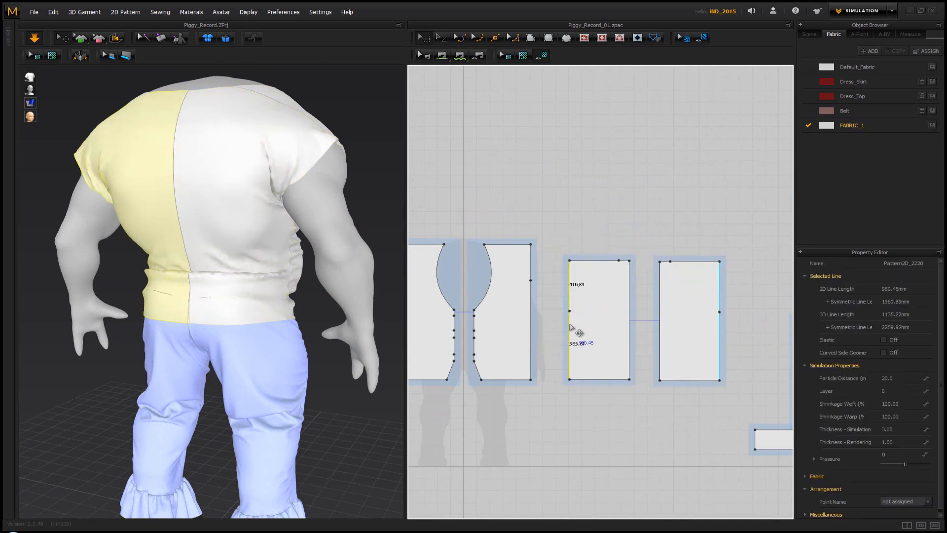
pyautogui.moveTo(570, 325); pyautogui.dragTo(555, 325)
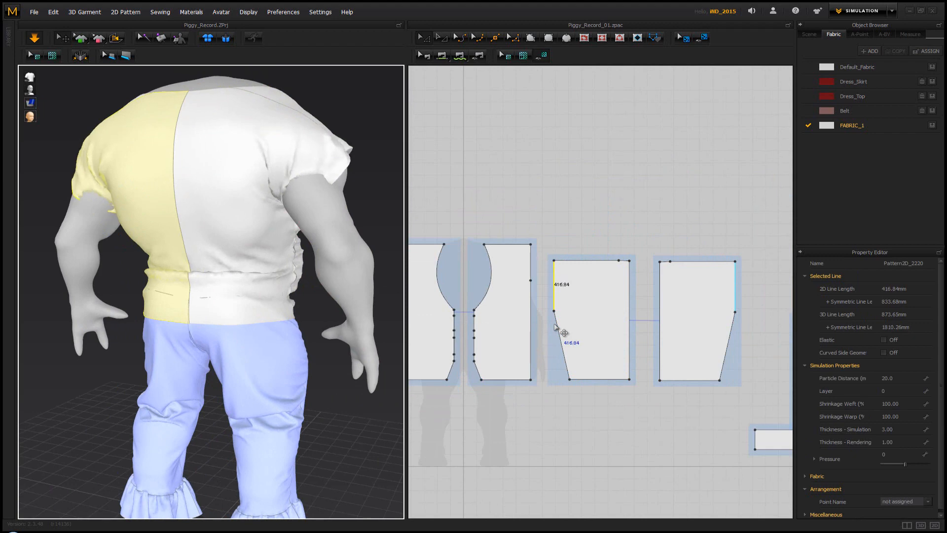
pyautogui.moveTo(555, 325)
pyautogui.mouseDown()
pyautogui.moveTo(570, 326)
pyautogui.moveTo(557, 332)
pyautogui.mouseUp()
pyautogui.keyDown('shift'); pyautogui.click(569, 332); pyautogui.keyUp('shift')
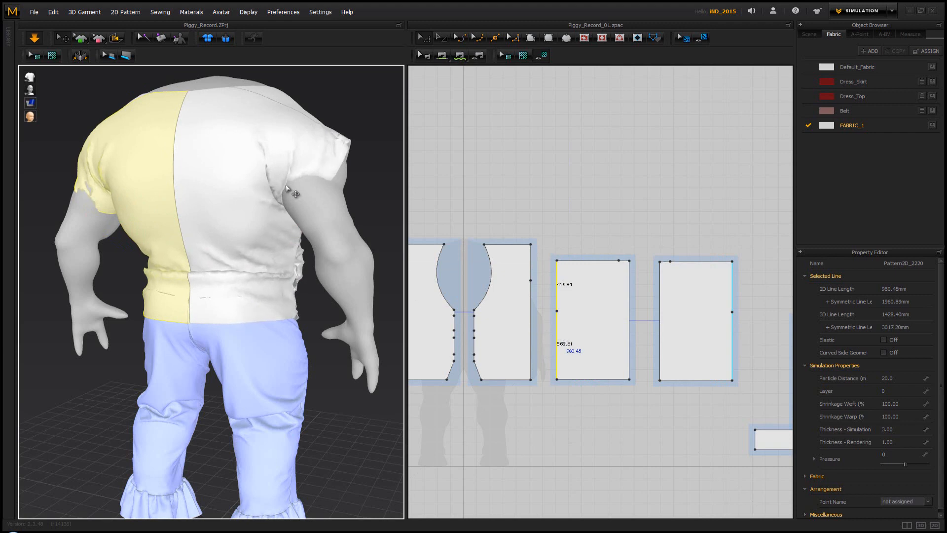
# Pull the bunched fabric of both back pieces near the armholes toward the centre back while the simulation runs
pyautogui.moveTo(277, 166)
pyautogui.mouseDown()
pyautogui.moveTo(200, 158)
pyautogui.moveTo(262, 156)
pyautogui.mouseUp()
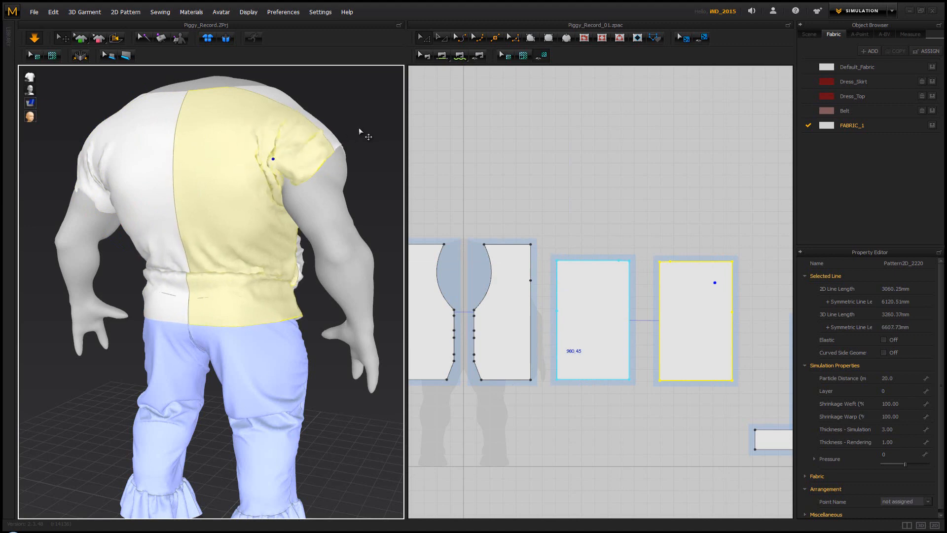
pyautogui.click(364, 133)
pyautogui.moveTo(341, 152); pyautogui.dragTo(228, 169, button='right')
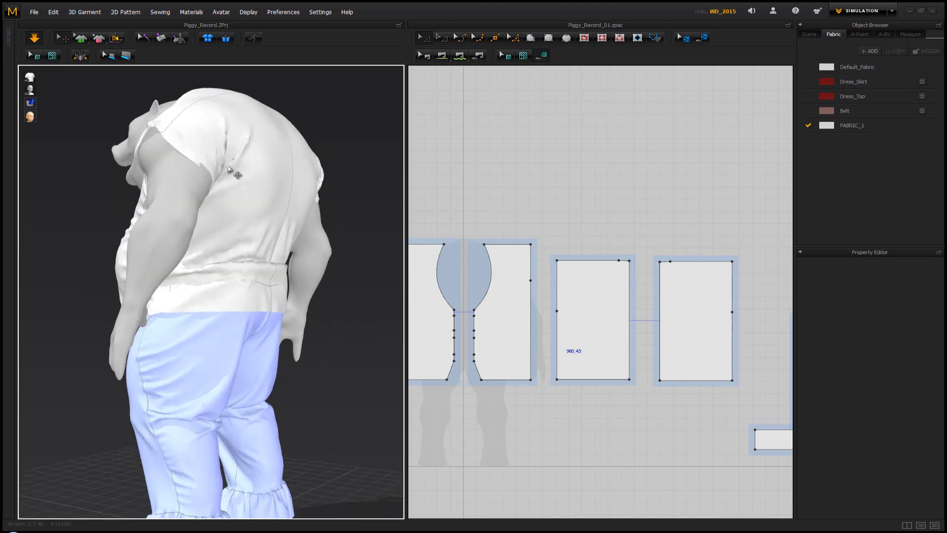
pyautogui.click(234, 160)
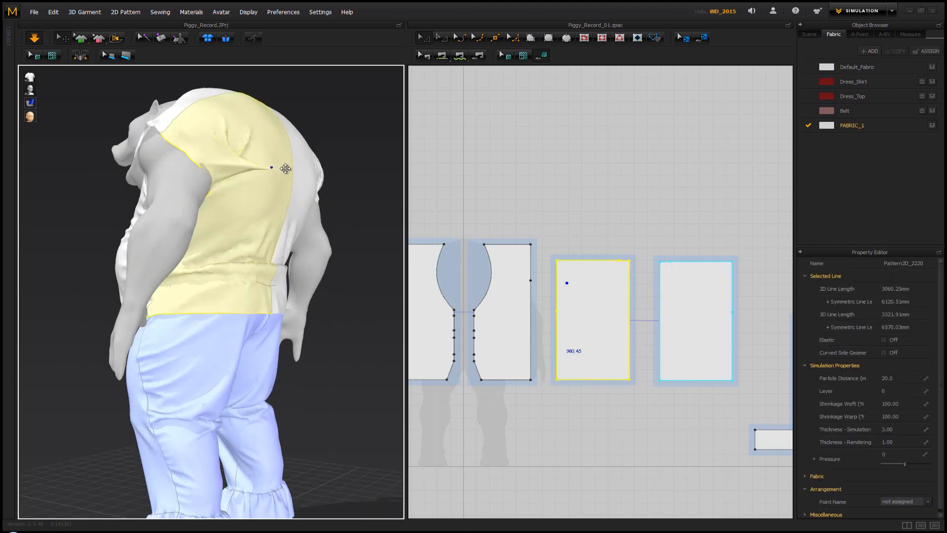
pyautogui.moveTo(286, 169); pyautogui.dragTo(287, 169)
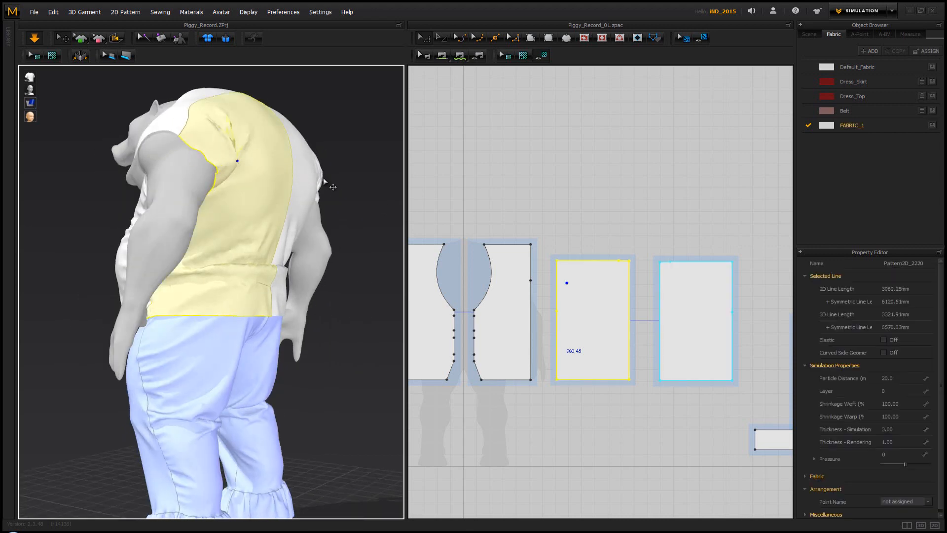
pyautogui.click(361, 209)
pyautogui.moveTo(360, 209); pyautogui.dragTo(226, 192, button='right')
pyautogui.moveTo(225, 177); pyautogui.dragTo(185, 178)
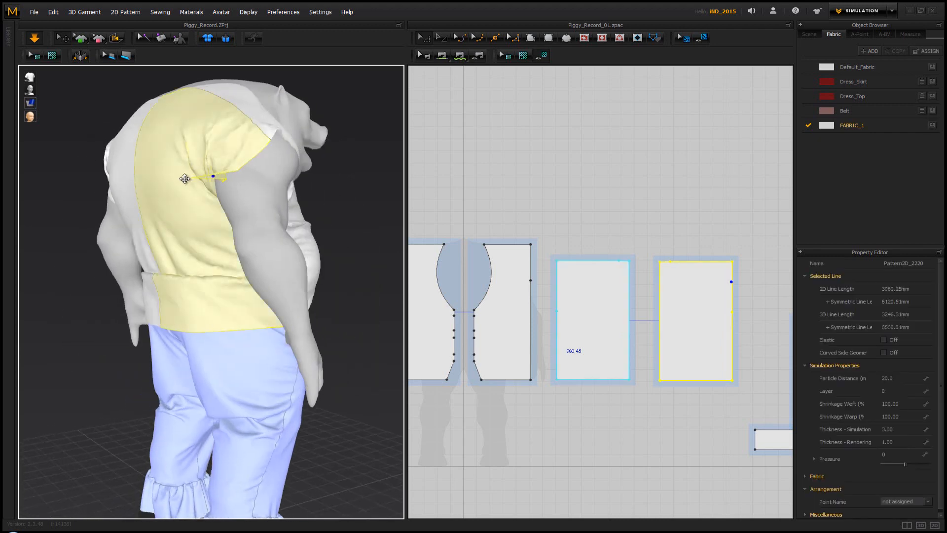
pyautogui.moveTo(156, 189); pyautogui.dragTo(105, 225)
pyautogui.click(339, 211)
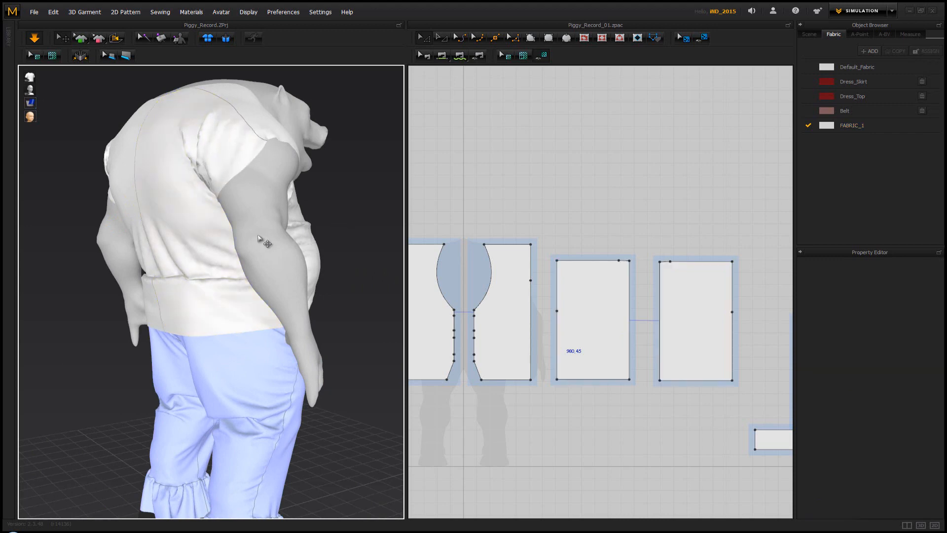
# Pull down the folded-up hem of the back so it hangs straight over the trousers, and stop the simulation
pyautogui.moveTo(258, 236); pyautogui.dragTo(174, 296, button='right')
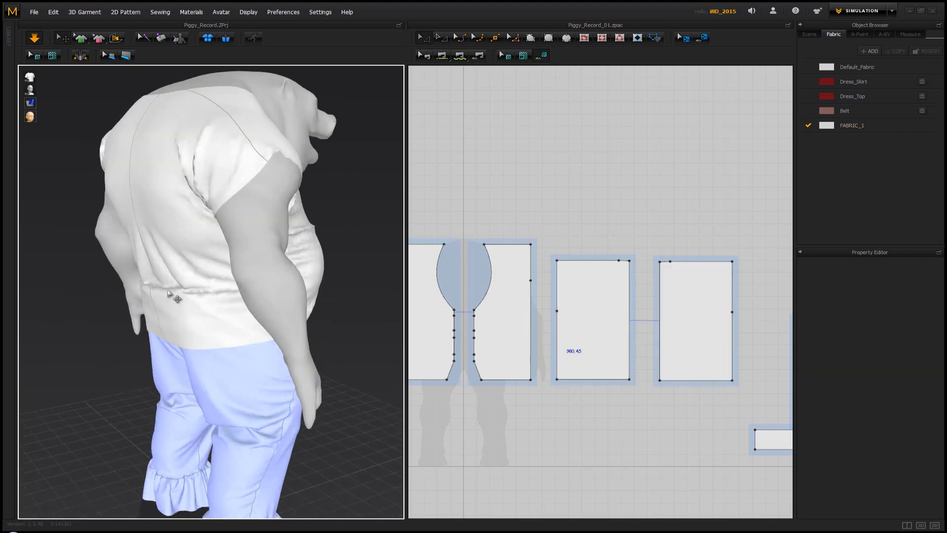
pyautogui.moveTo(147, 311); pyautogui.dragTo(104, 365)
pyautogui.click(360, 250)
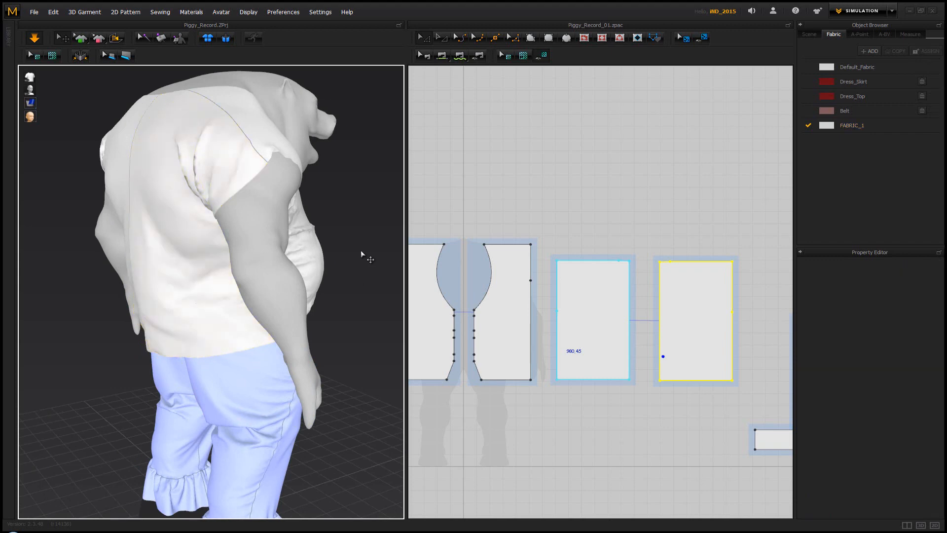
pyautogui.moveTo(150, 205); pyautogui.dragTo(150, 216, button='right')
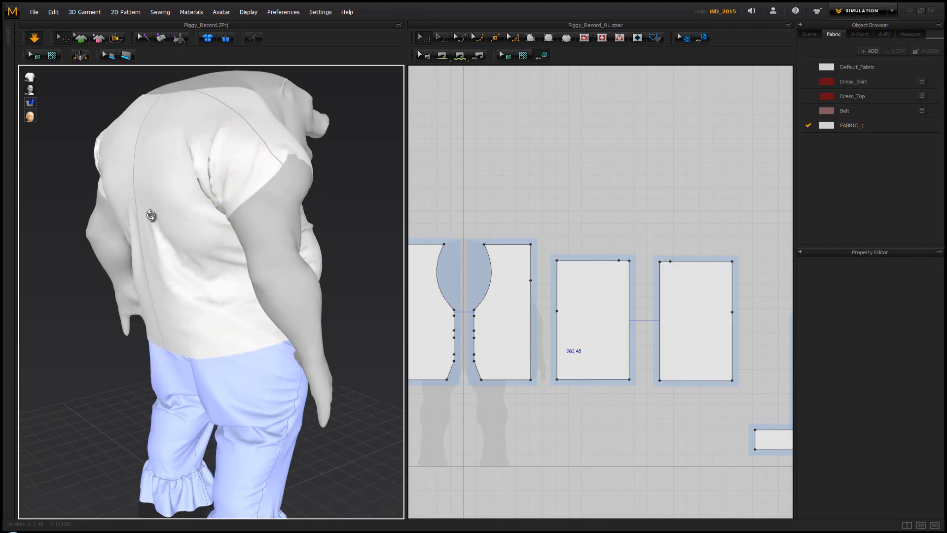
pyautogui.moveTo(153, 288); pyautogui.dragTo(434, 265, button='right')
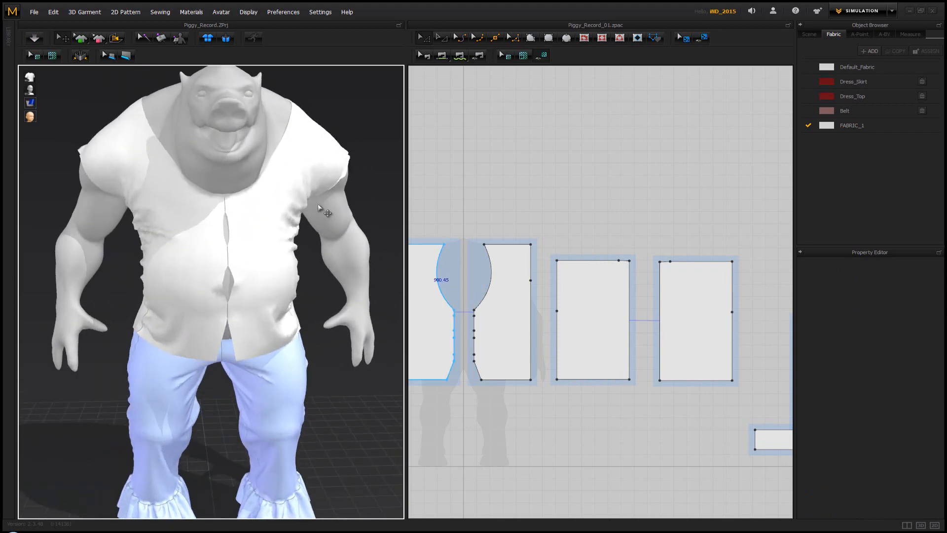
# Examine the drape and fit of the vest on the avatar from the front, both sides and above
pyautogui.moveTo(331, 211); pyautogui.dragTo(258, 219, button='right')
pyautogui.scroll(-2, 275, 272)
pyautogui.moveTo(275, 272); pyautogui.dragTo(267, 253, button='middle')
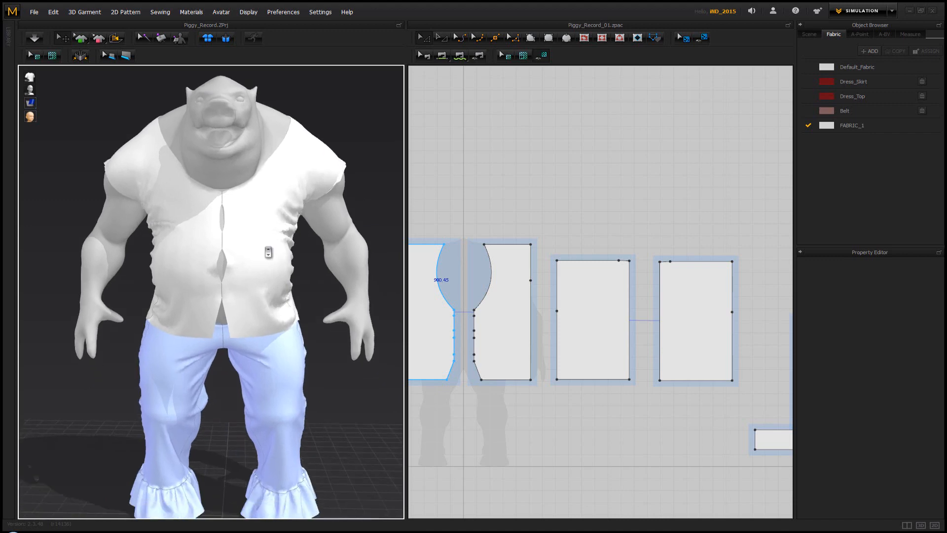
pyautogui.scroll(4, 266, 253)
pyautogui.scroll(-4, 266, 252)
pyautogui.scroll(1, 266, 252)
pyautogui.scroll(-2, 267, 252)
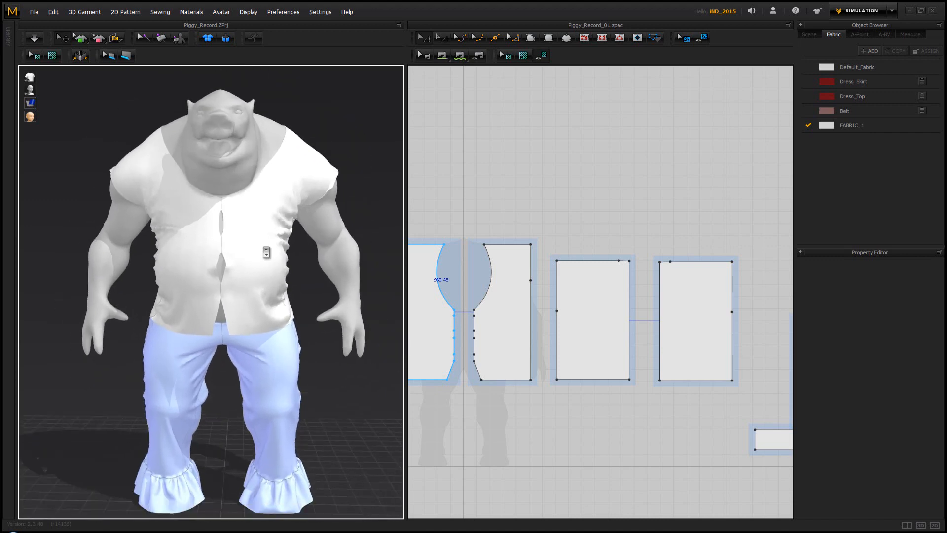
pyautogui.moveTo(291, 251)
pyautogui.mouseDown(button='right')
pyautogui.moveTo(370, 252)
pyautogui.moveTo(250, 277)
pyautogui.moveTo(294, 274)
pyautogui.moveTo(295, 242)
pyautogui.mouseUp(button='right')
pyautogui.scroll(3, 293, 243)
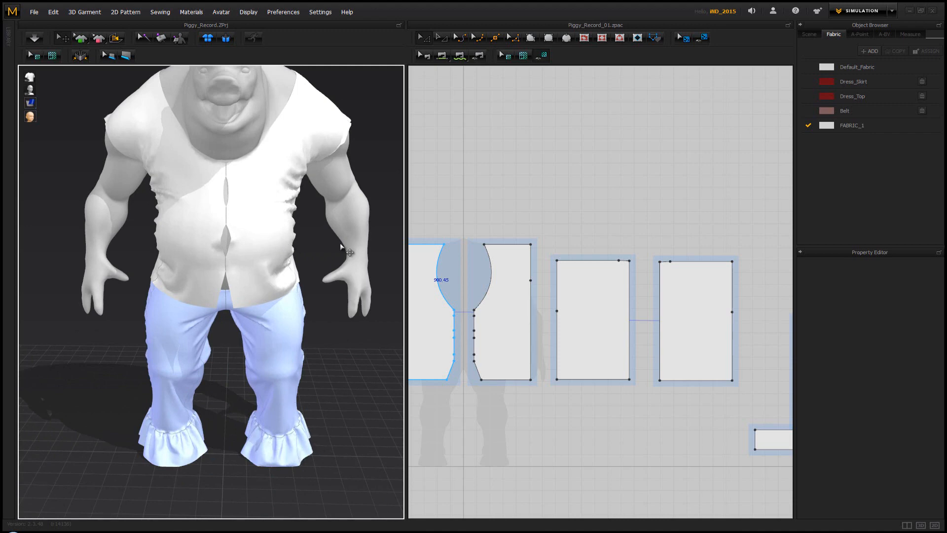
pyautogui.moveTo(308, 299); pyautogui.dragTo(258, 293, button='right')
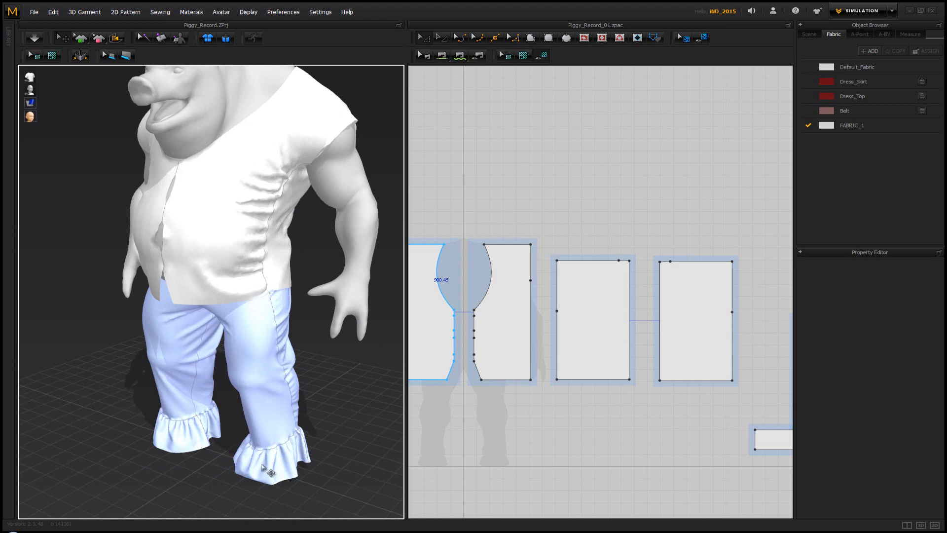
pyautogui.moveTo(229, 448); pyautogui.dragTo(302, 442, button='right')
pyautogui.click(264, 441)
pyautogui.click(328, 402)
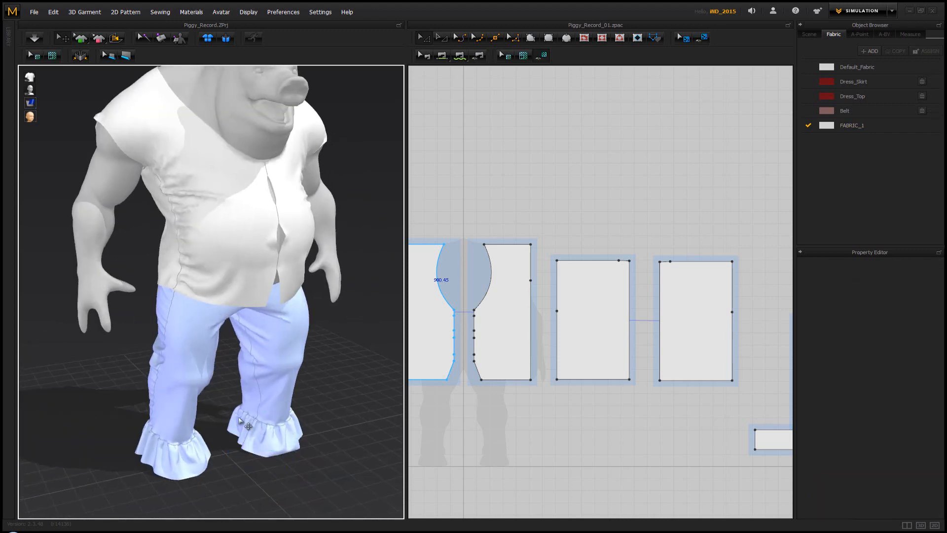
pyautogui.moveTo(323, 322); pyautogui.dragTo(292, 308, button='right')
pyautogui.moveTo(290, 252); pyautogui.dragTo(285, 326, button='middle')
pyautogui.moveTo(285, 327); pyautogui.dragTo(293, 294, button='right')
pyautogui.scroll(-1, 305, 261)
pyautogui.moveTo(305, 262); pyautogui.dragTo(308, 244, button='middle')
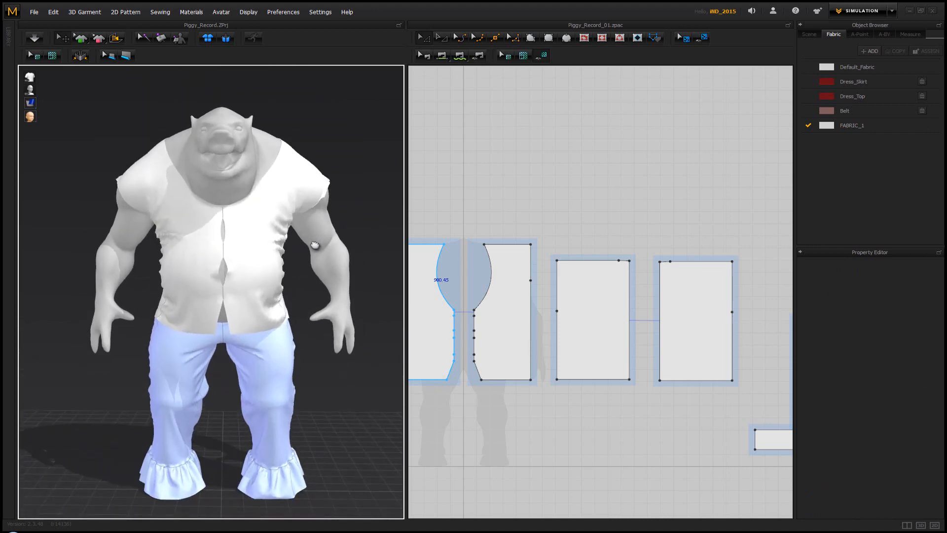
pyautogui.scroll(-1, 308, 244)
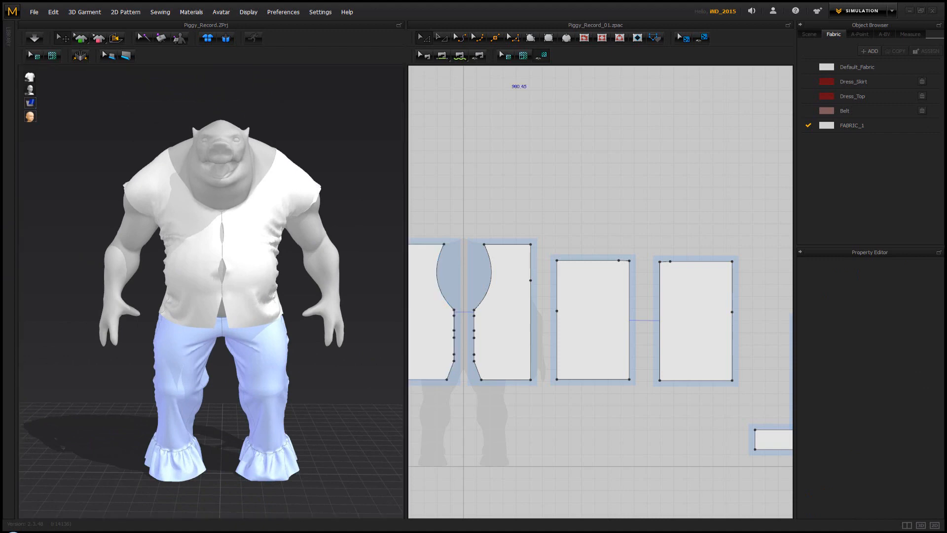
pyautogui.moveTo(242, 279); pyautogui.dragTo(263, 301, button='right')
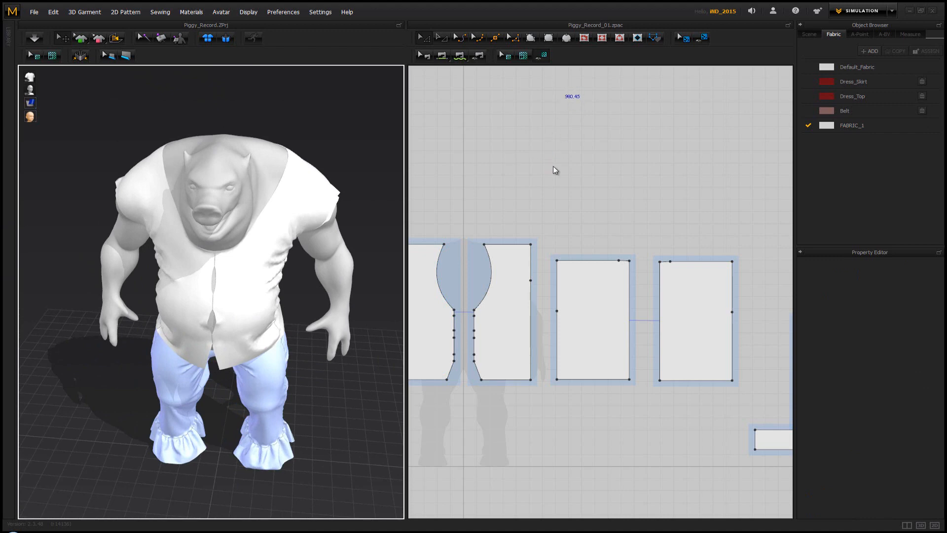
# Move all four vest pieces together upward in the pattern layout, clear of the avatar silhouette
pyautogui.scroll(-4, 571, 253)
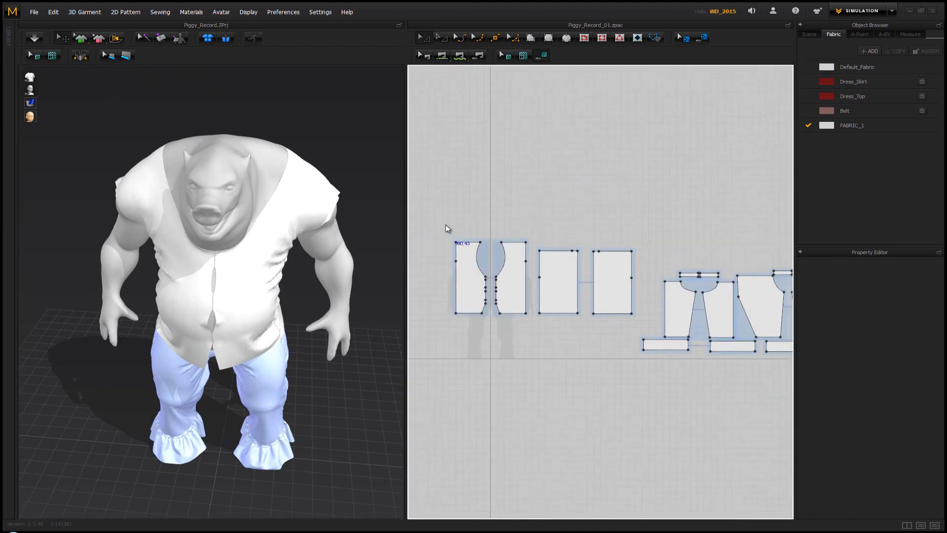
pyautogui.moveTo(628, 329); pyautogui.dragTo(632, 312)
pyautogui.hotkey('ctrl', 'c')
pyautogui.hotkey('ctrl', 'v')
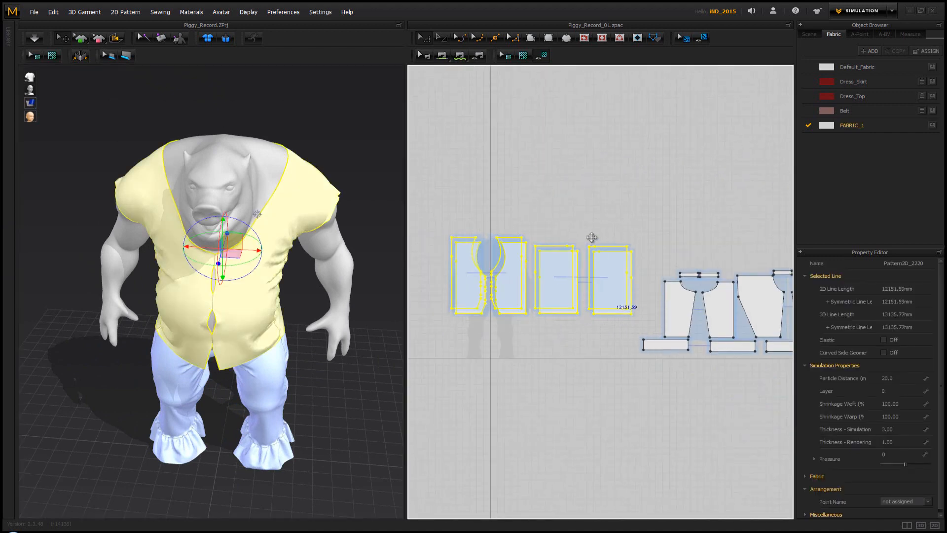
pyautogui.moveTo(607, 193); pyautogui.dragTo(608, 192)
# Move both front pieces sideways, away from the back pieces, in the pattern layout
pyautogui.moveTo(439, 117); pyautogui.dragTo(529, 216)
pyautogui.hotkey('ctrl', 'c')
pyautogui.hotkey('ctrl', 'v')
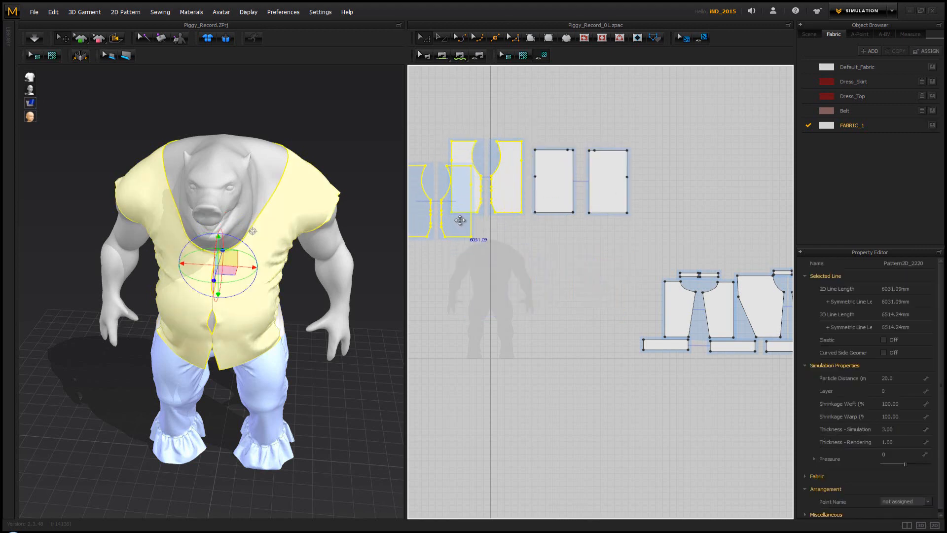
pyautogui.click(463, 203)
pyautogui.click(513, 250)
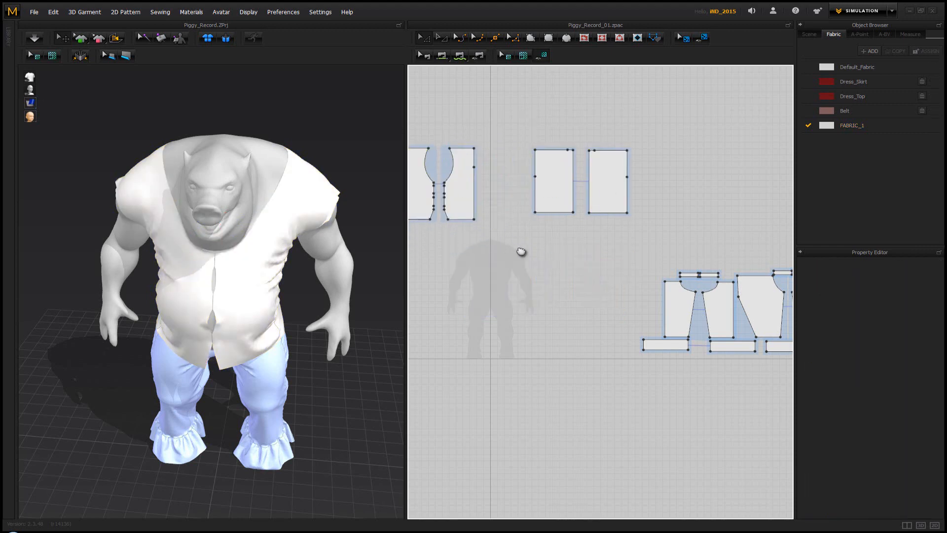
# Draw a wide rectangular pattern piece about 355 mm high over the shoulders of the avatar silhouette
pyautogui.scroll(5, 535, 261)
pyautogui.scroll(-2, 481, 197)
pyautogui.moveTo(490, 184); pyautogui.dragTo(604, 266, button='middle')
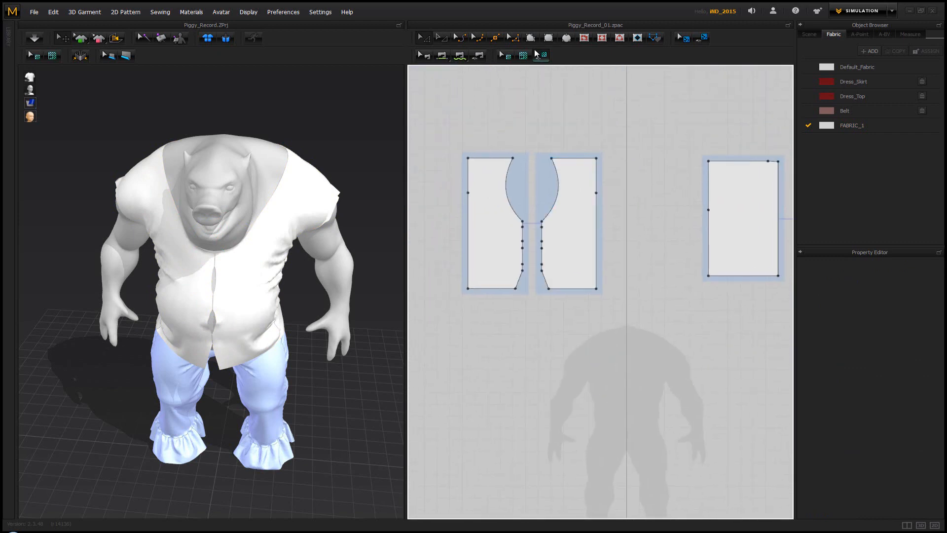
pyautogui.click(549, 38)
pyautogui.moveTo(598, 326); pyautogui.dragTo(740, 366)
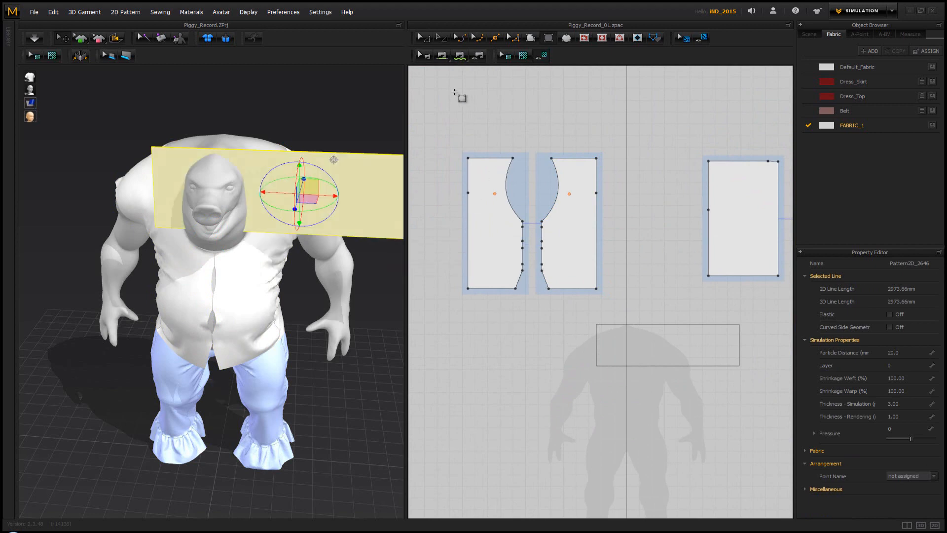
# Move the new rectangle in 3D beside the avatar's left shoulder and tilt it to slope down along the arm
pyautogui.click(424, 38)
pyautogui.moveTo(322, 198); pyautogui.dragTo(279, 197, button='right')
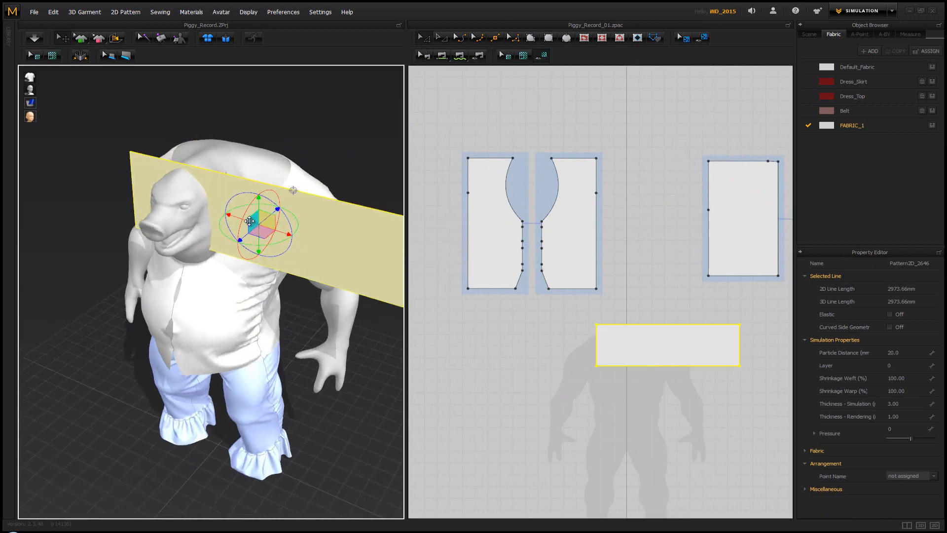
pyautogui.moveTo(243, 224); pyautogui.dragTo(473, 255)
pyautogui.moveTo(370, 276); pyautogui.dragTo(316, 232, button='right')
pyautogui.moveTo(277, 200); pyautogui.dragTo(280, 211)
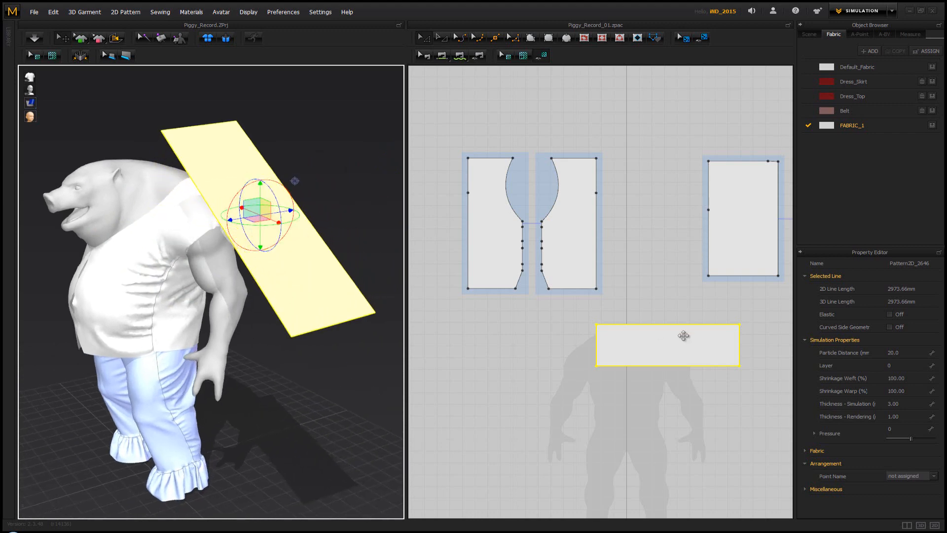
# Shorten the rectangle by moving one short edge inward, and reposition it in 3D beside the avatar's left upper arm
pyautogui.click(750, 352)
pyautogui.moveTo(739, 350); pyautogui.dragTo(675, 346)
pyautogui.moveTo(303, 274); pyautogui.dragTo(344, 280, button='right')
pyautogui.moveTo(319, 161); pyautogui.dragTo(289, 237)
pyautogui.moveTo(280, 310); pyautogui.dragTo(169, 207, button='right')
pyautogui.scroll(5, 288, 292)
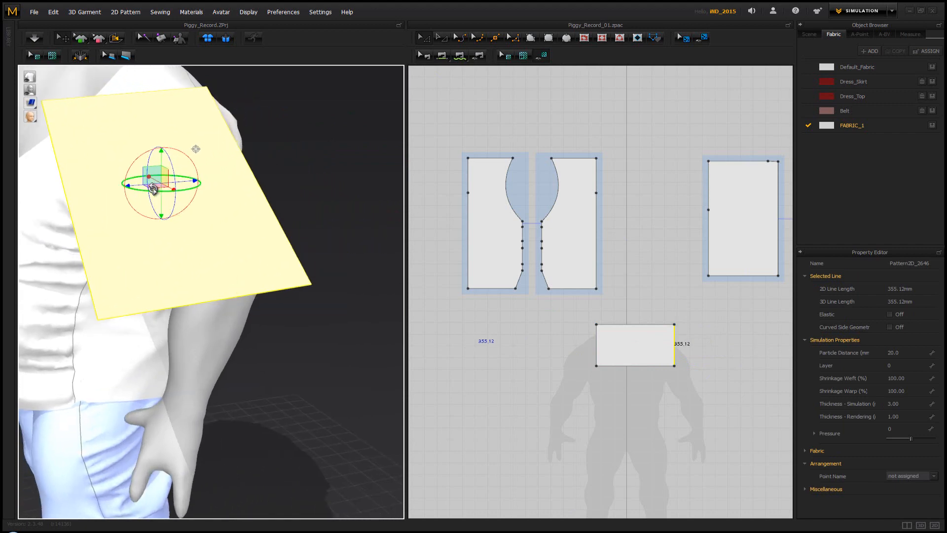
pyautogui.moveTo(153, 188); pyautogui.dragTo(201, 184)
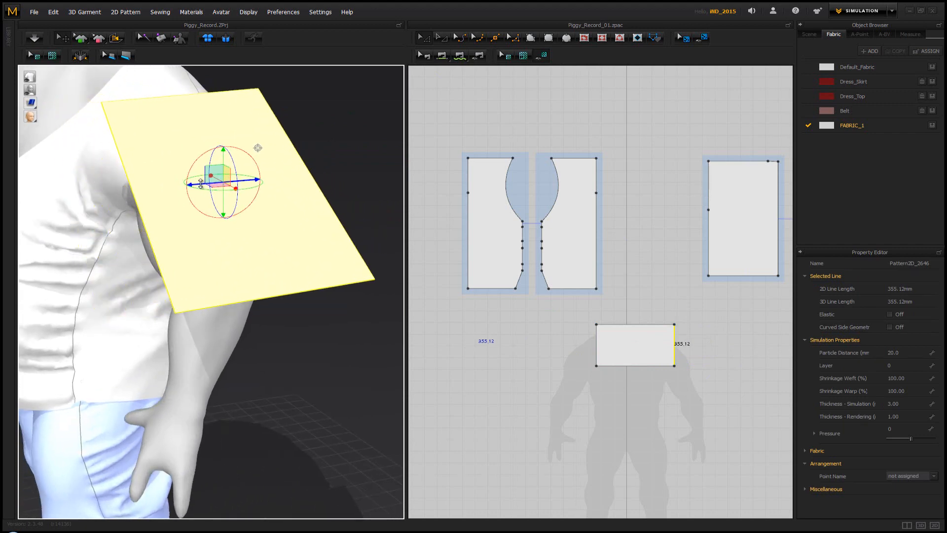
pyautogui.click(632, 310)
# Split one short edge of the rectangle into 2 lines with a uniform split
pyautogui.moveTo(191, 279); pyautogui.dragTo(223, 304, button='right')
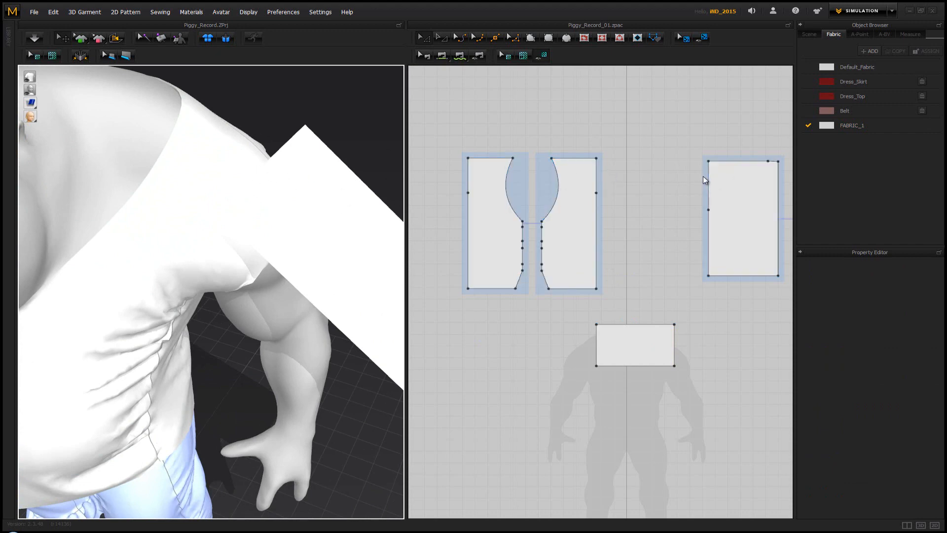
pyautogui.click(596, 341)
pyautogui.rightClick(597, 342)
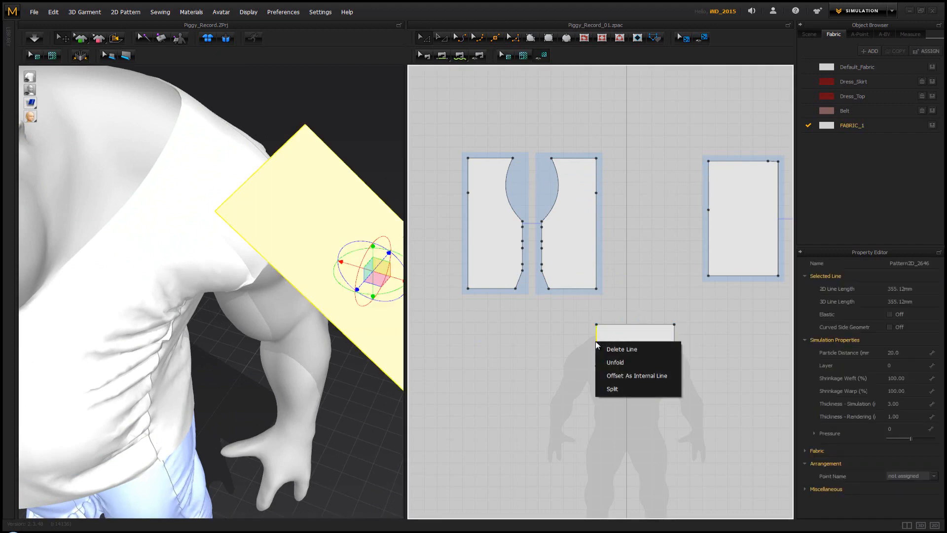
pyautogui.click(613, 389)
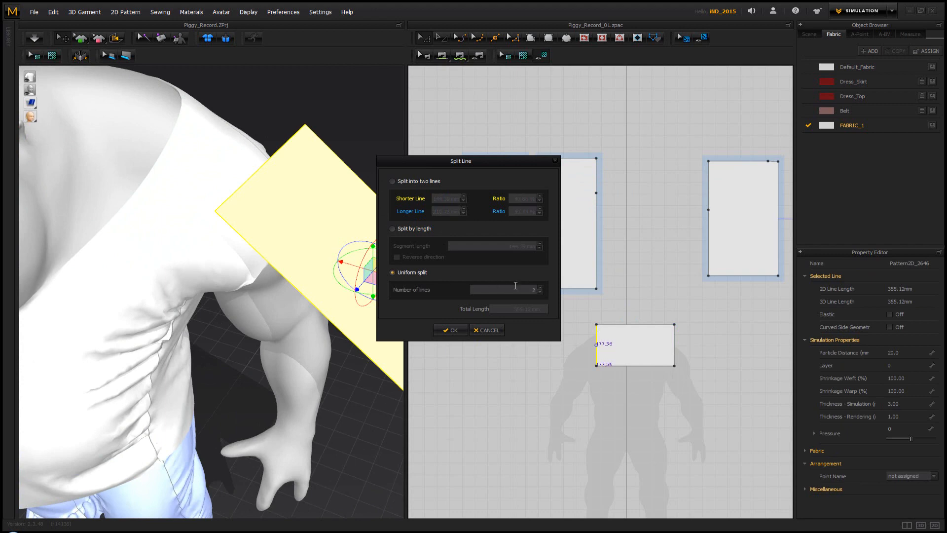
pyautogui.click(447, 330)
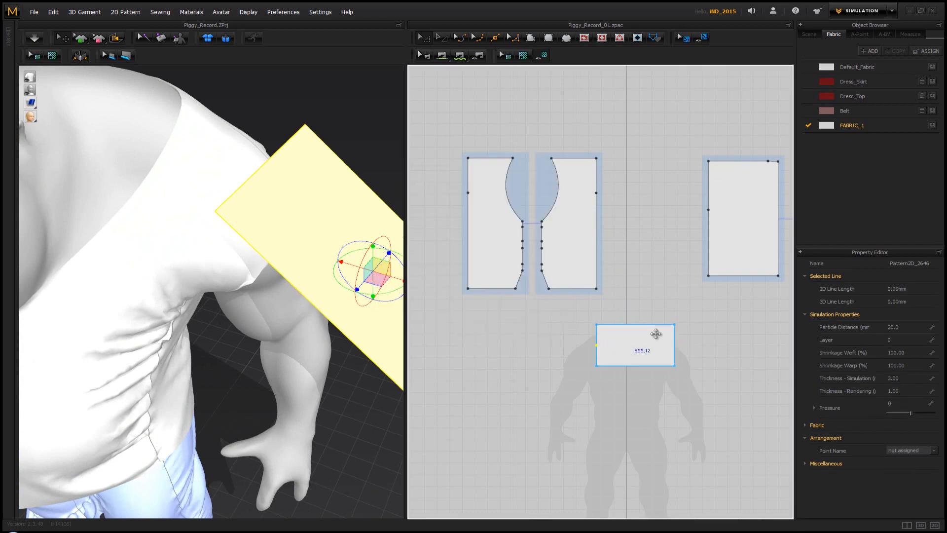
# Split the opposite short edge of the rectangle into two lines near its midpoint
pyautogui.rightClick(676, 348)
pyautogui.click(693, 393)
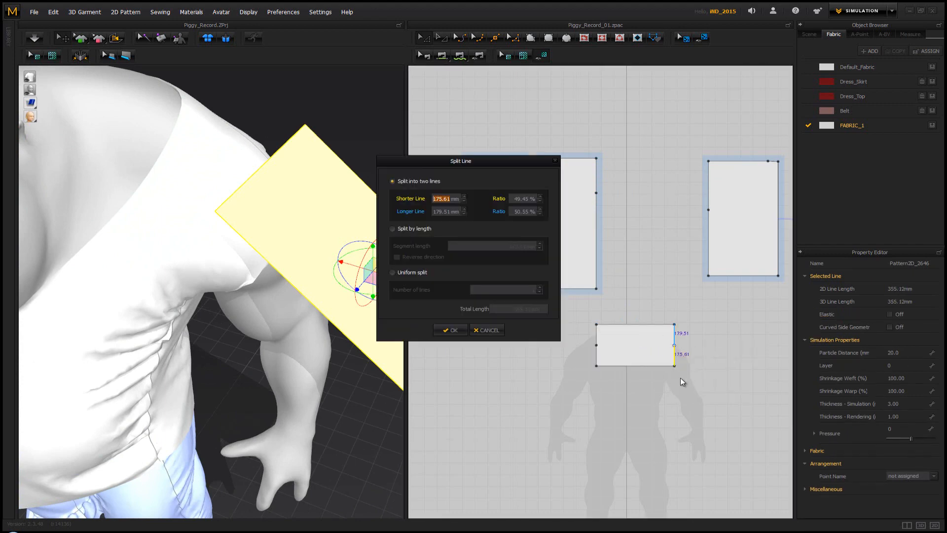
pyautogui.click(452, 330)
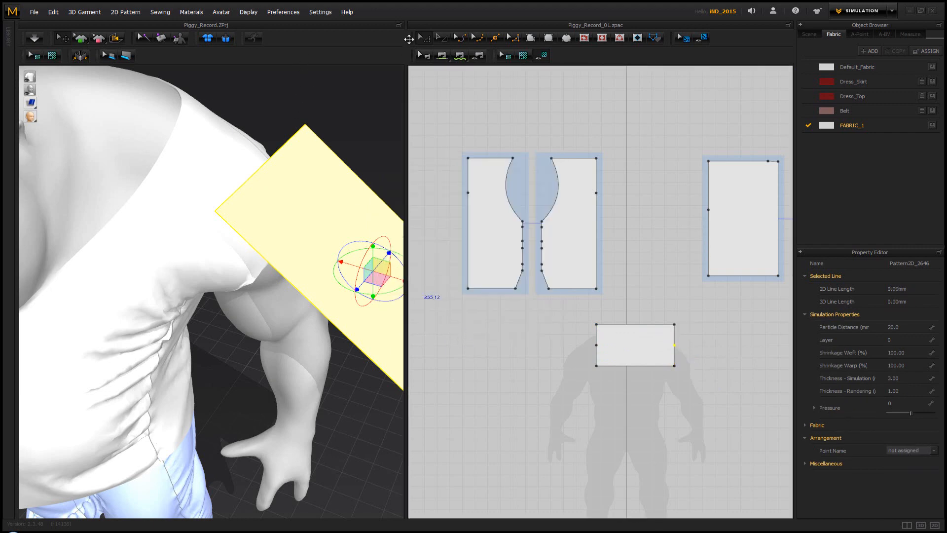
pyautogui.click(307, 101)
pyautogui.moveTo(307, 101)
pyautogui.mouseDown(button='right')
pyautogui.moveTo(321, 103)
pyautogui.moveTo(311, 117)
pyautogui.mouseUp(button='right')
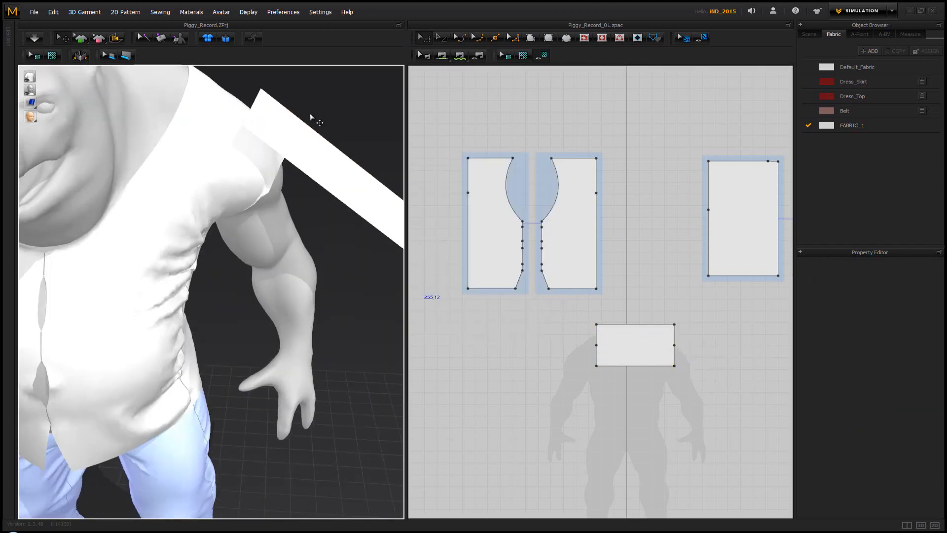
# Compare the length of the front piece's upper armhole segment with the lower segment of the rectangle's adjacent short edge
pyautogui.click(334, 171)
pyautogui.moveTo(335, 171); pyautogui.dragTo(284, 166, button='right')
pyautogui.moveTo(273, 177); pyautogui.dragTo(317, 236)
pyautogui.click(303, 166)
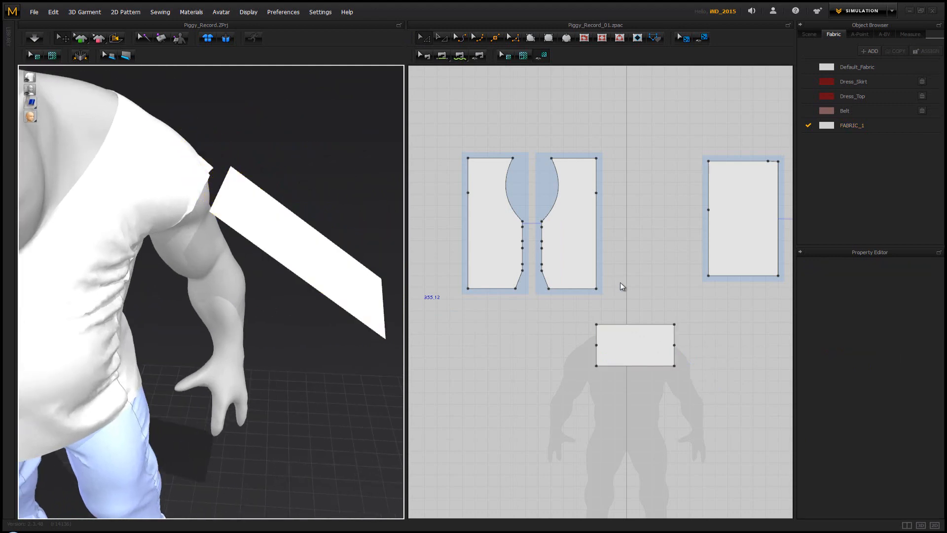
pyautogui.moveTo(627, 207); pyautogui.dragTo(530, 224, button='right')
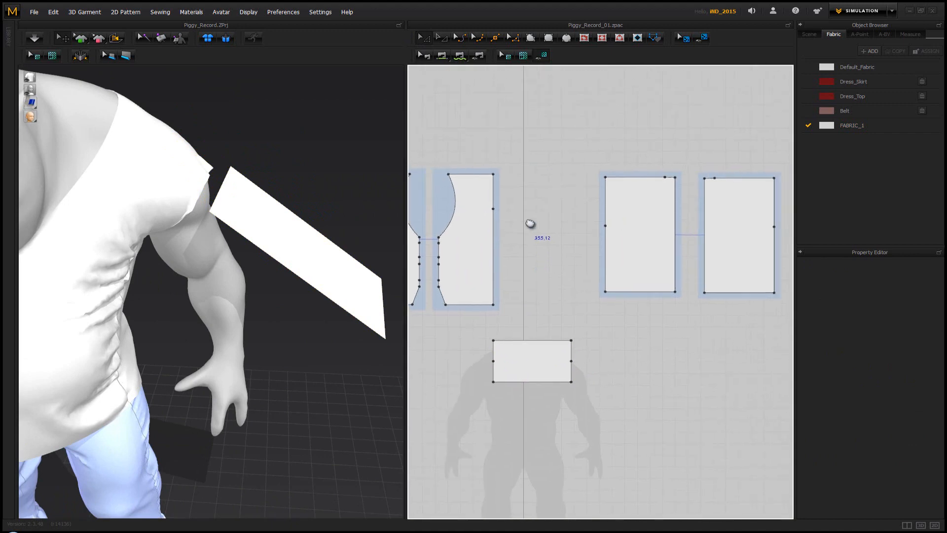
pyautogui.scroll(2, 530, 224)
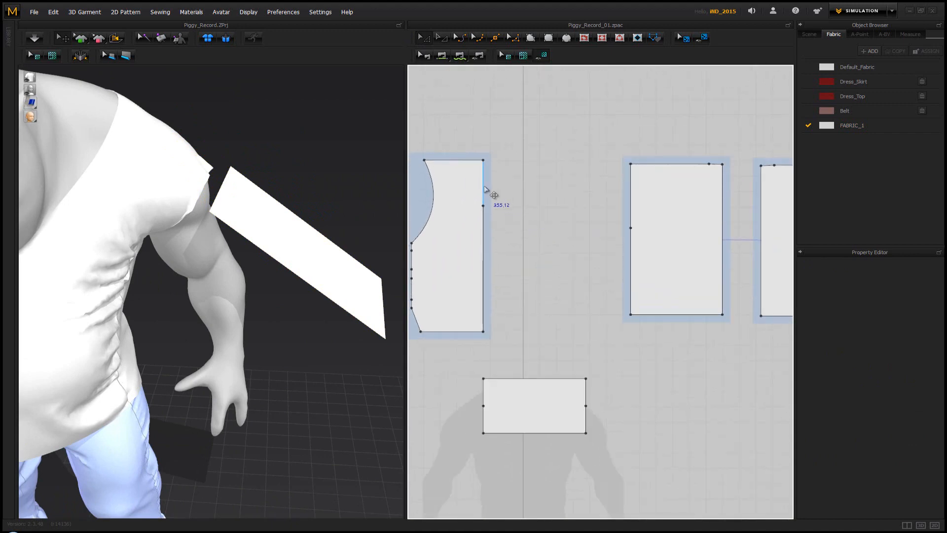
pyautogui.click(485, 191)
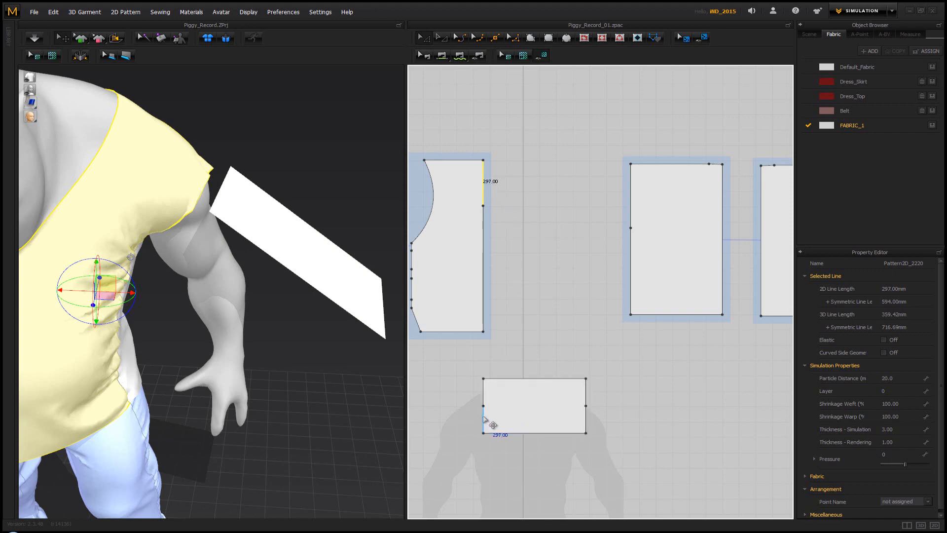
pyautogui.click(492, 425)
pyautogui.moveTo(463, 395); pyautogui.dragTo(491, 336, button='middle')
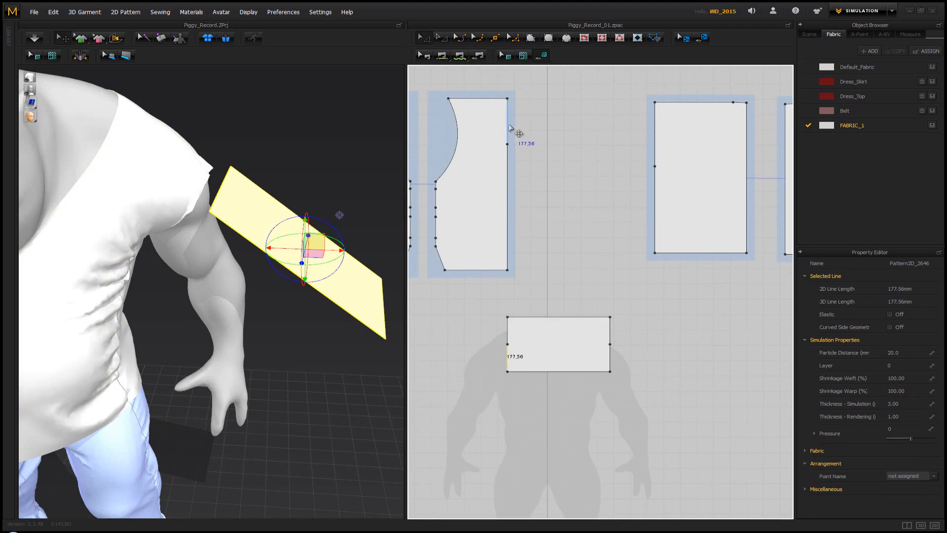
pyautogui.click(508, 128)
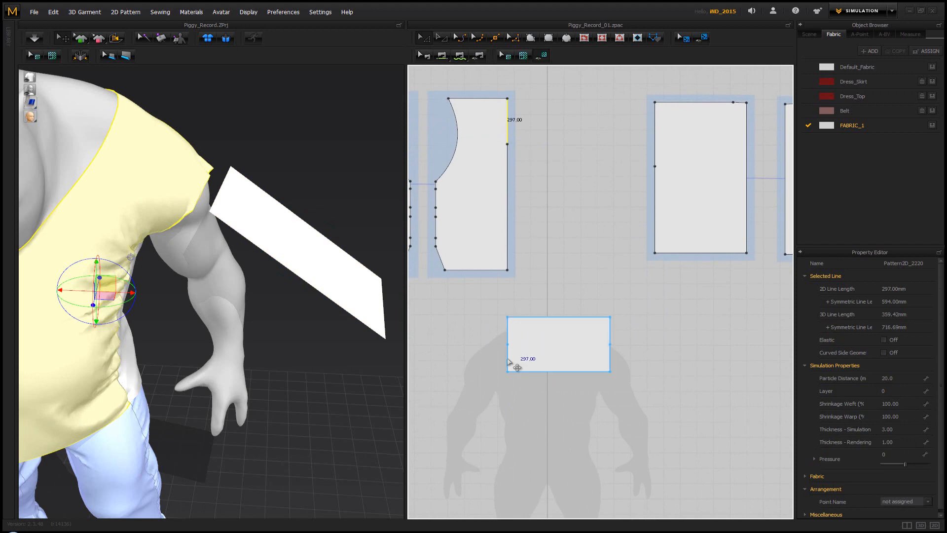
pyautogui.click(509, 360)
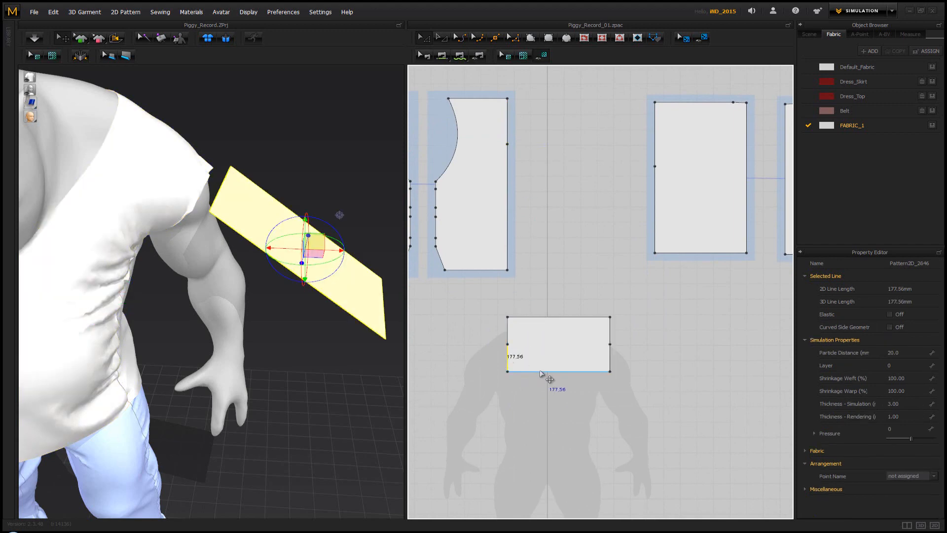
# Extend the rectangle by moving its lower long edge downward so the short edge's lower segment matches the front armhole segment, and check both lengths
pyautogui.click(542, 372)
pyautogui.moveTo(543, 374); pyautogui.dragTo(540, 376)
pyautogui.rightClick(542, 379)
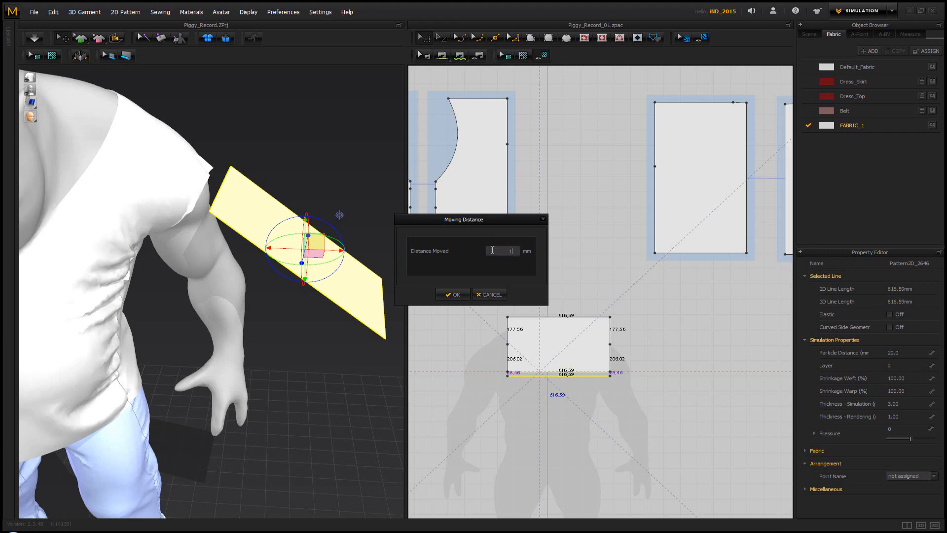
pyautogui.click(454, 294)
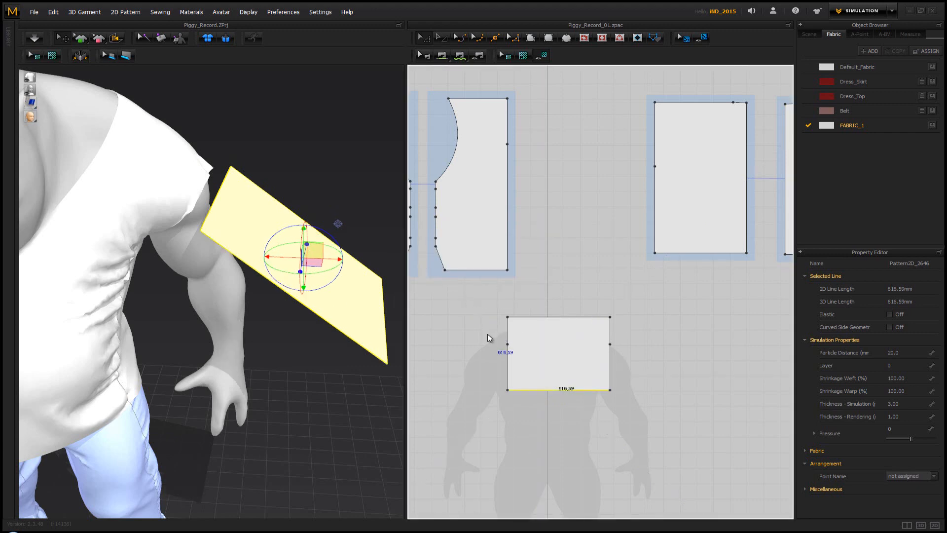
pyautogui.click(506, 364)
pyautogui.click(508, 368)
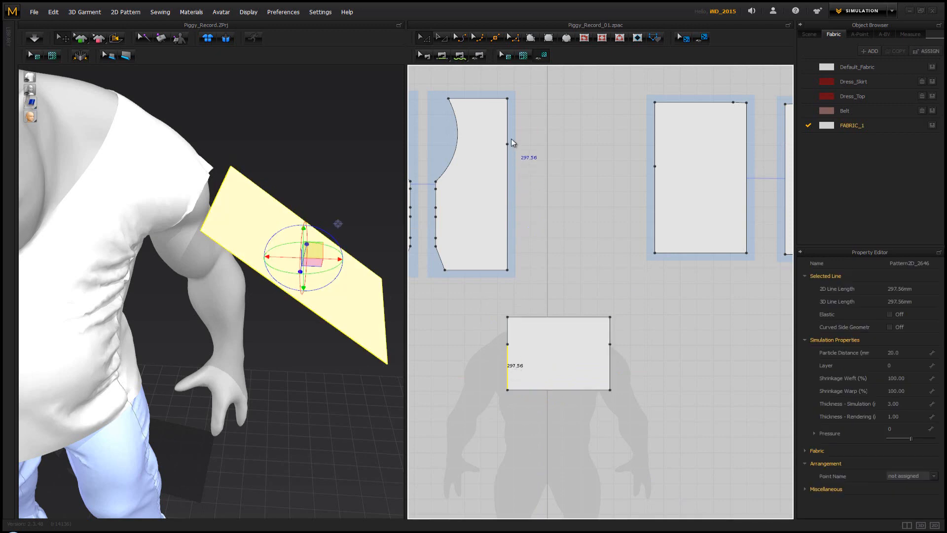
pyautogui.click(511, 123)
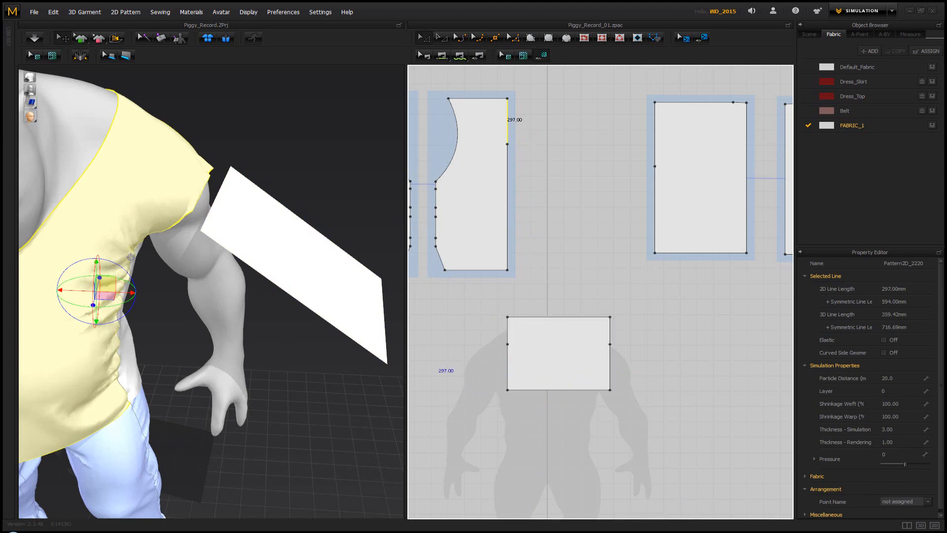
# Compare the back piece's upper armhole segment with the rectangle's upper segment, and move the rectangle's upper long edge outward by 230 mm
pyautogui.moveTo(261, 235); pyautogui.dragTo(224, 233, button='right')
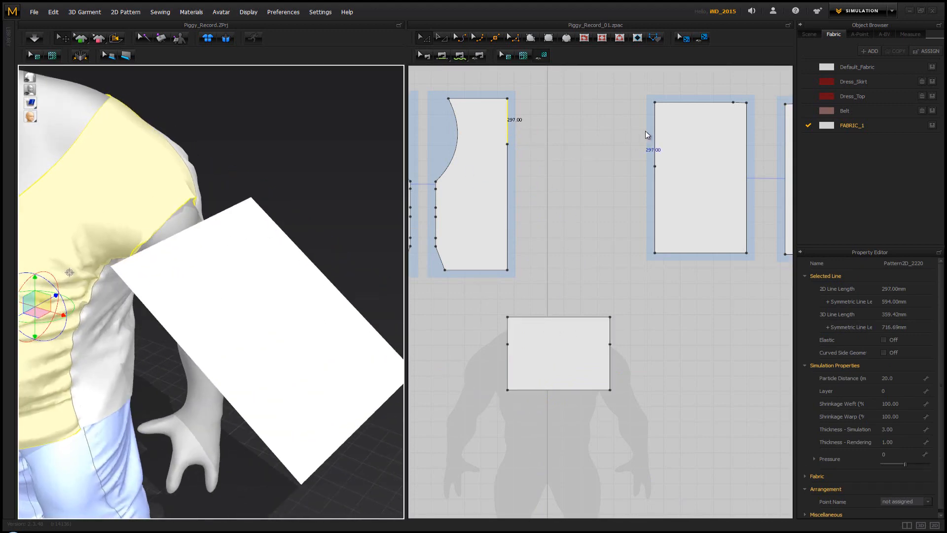
pyautogui.scroll(-3, 543, 180)
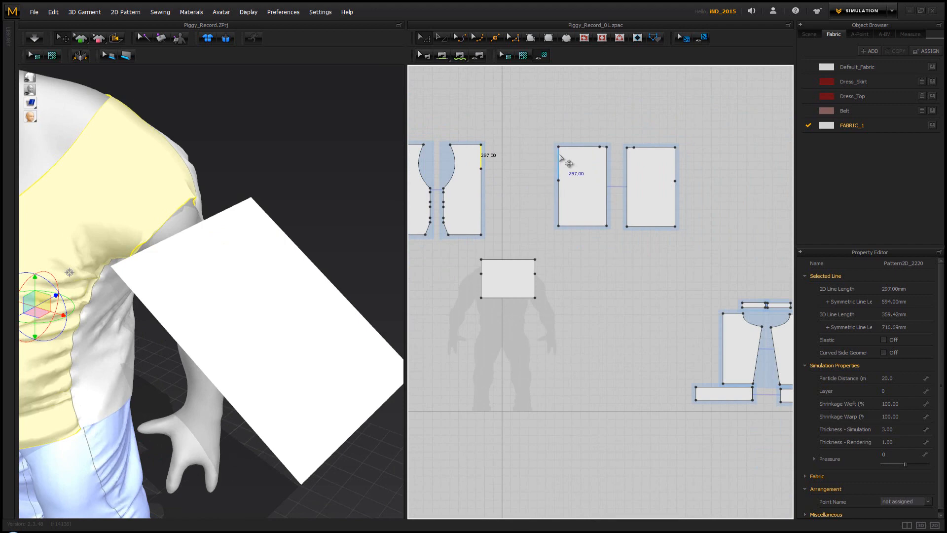
pyautogui.click(550, 174)
pyautogui.scroll(3, 531, 209)
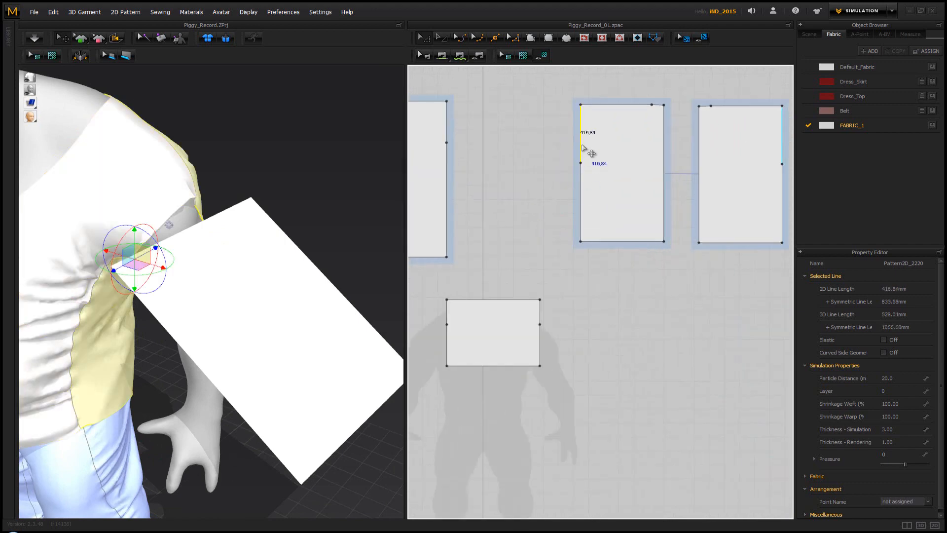
pyautogui.click(449, 319)
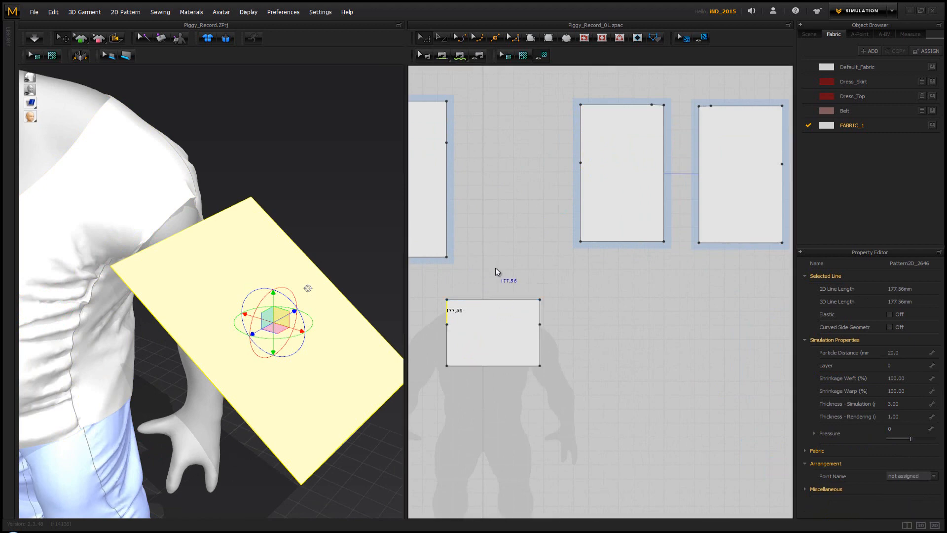
pyautogui.click(495, 300)
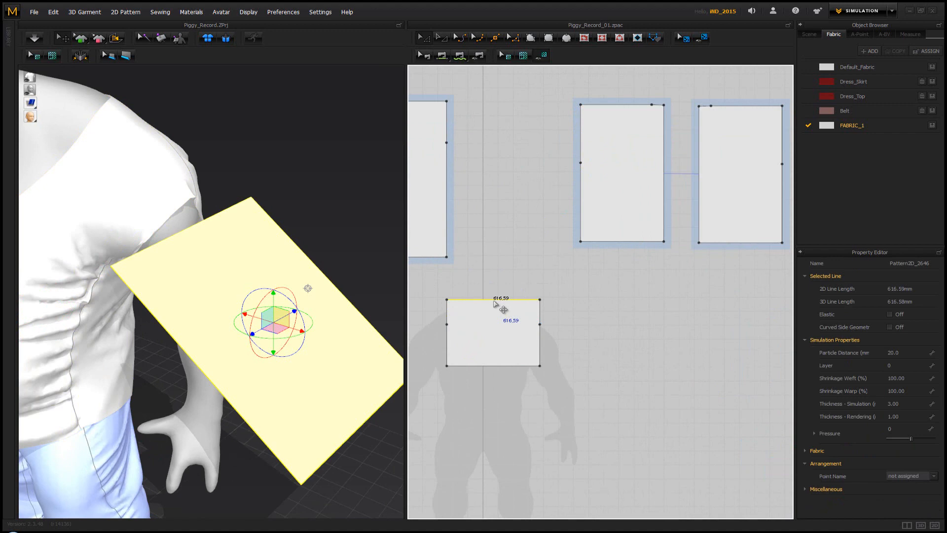
pyautogui.moveTo(496, 303); pyautogui.dragTo(496, 300)
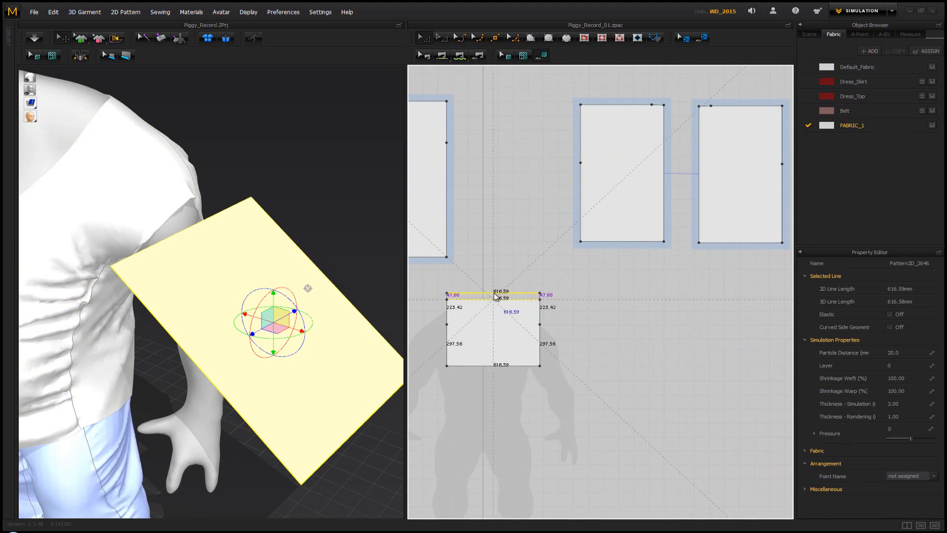
pyautogui.rightClick(495, 294)
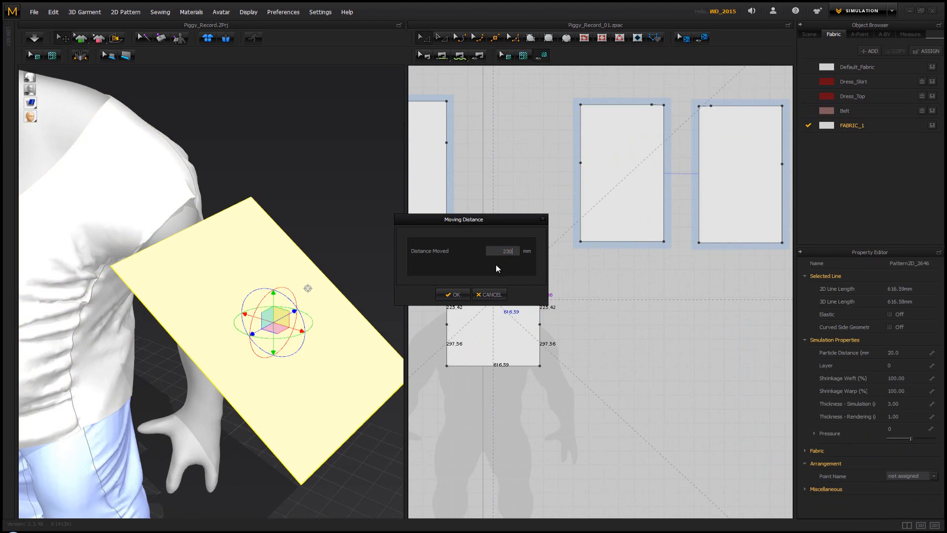
pyautogui.click(453, 295)
pyautogui.click(509, 230)
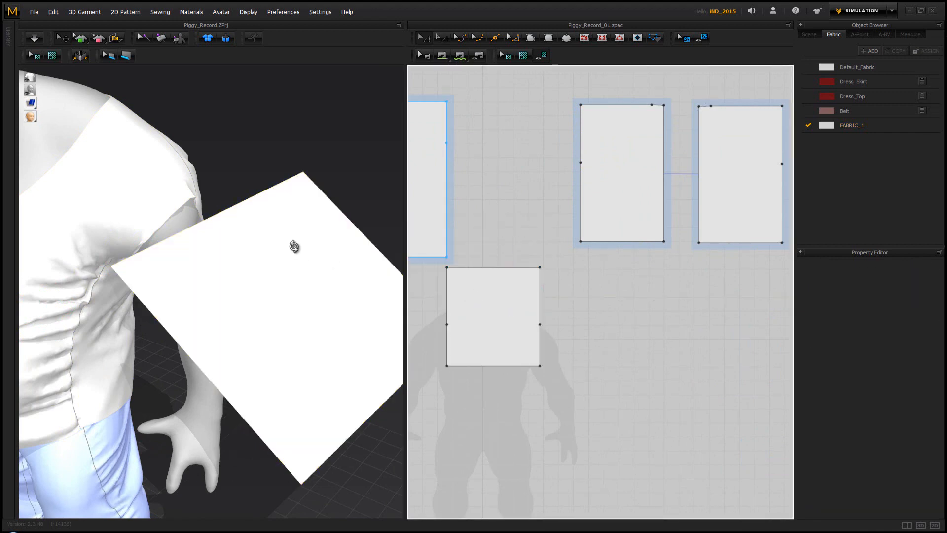
# Sew the rectangle's split short edge segment by segment to the upper armhole segments of the front and back pieces
pyautogui.moveTo(294, 245); pyautogui.dragTo(314, 262, button='right')
pyautogui.moveTo(401, 255); pyautogui.dragTo(499, 241, button='middle')
pyautogui.moveTo(135, 301); pyautogui.dragTo(213, 265, button='middle')
pyautogui.scroll(-5, 213, 265)
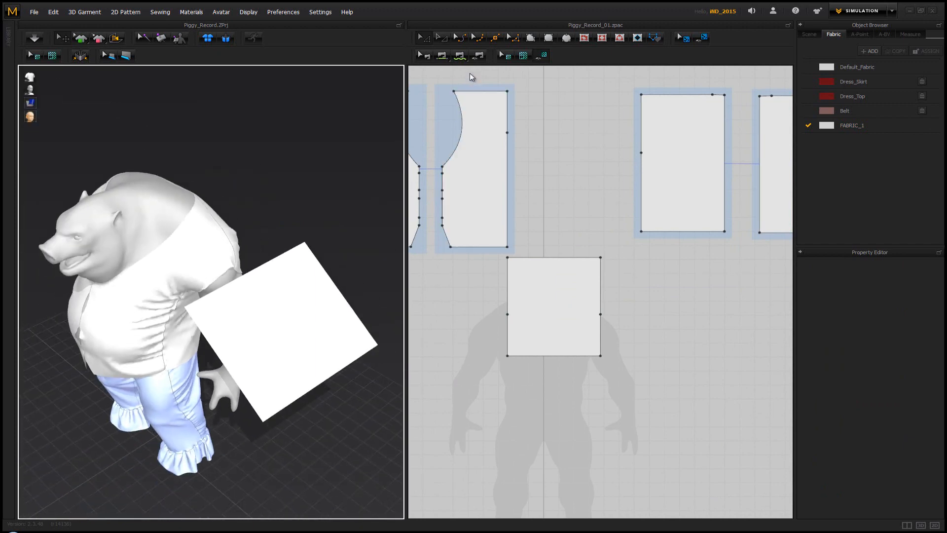
pyautogui.click(441, 55)
pyautogui.moveTo(526, 215); pyautogui.dragTo(571, 262, button='middle')
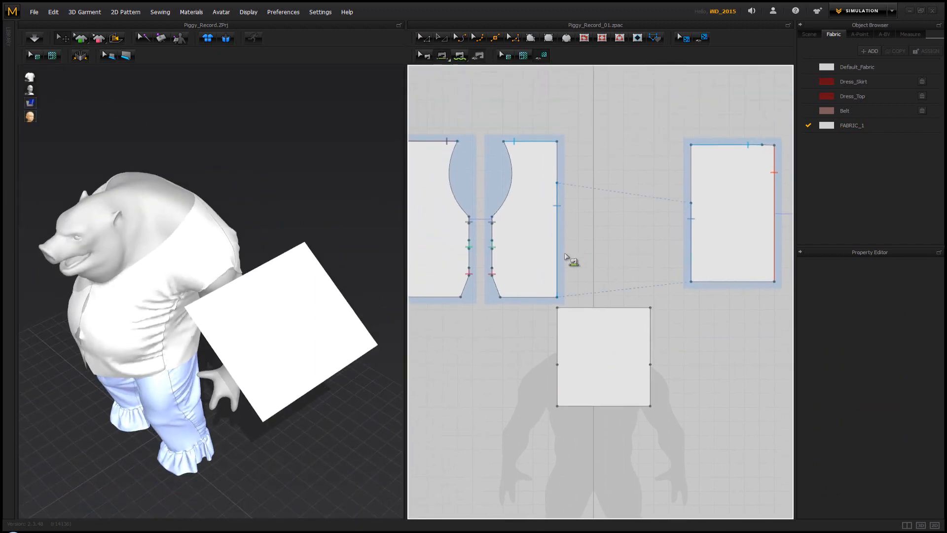
pyautogui.scroll(-2, 566, 291)
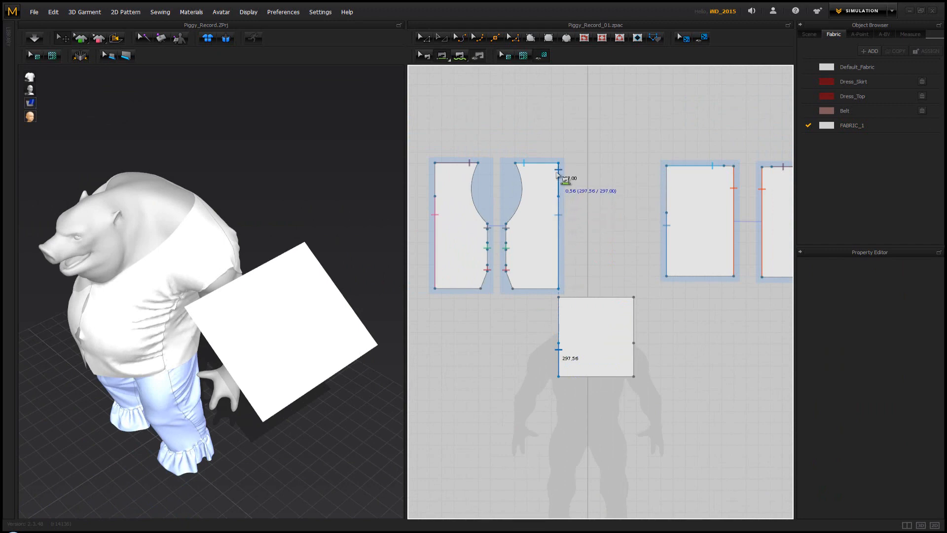
pyautogui.click(558, 175)
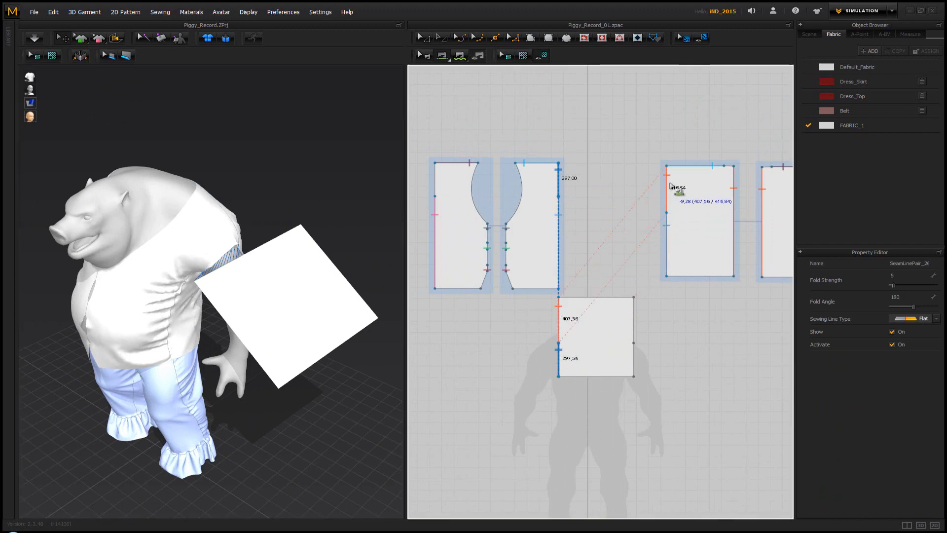
# Reverse the sewing between the rectangle's upper segment and the back piece's armhole segment
pyautogui.moveTo(339, 290); pyautogui.dragTo(185, 295, button='right')
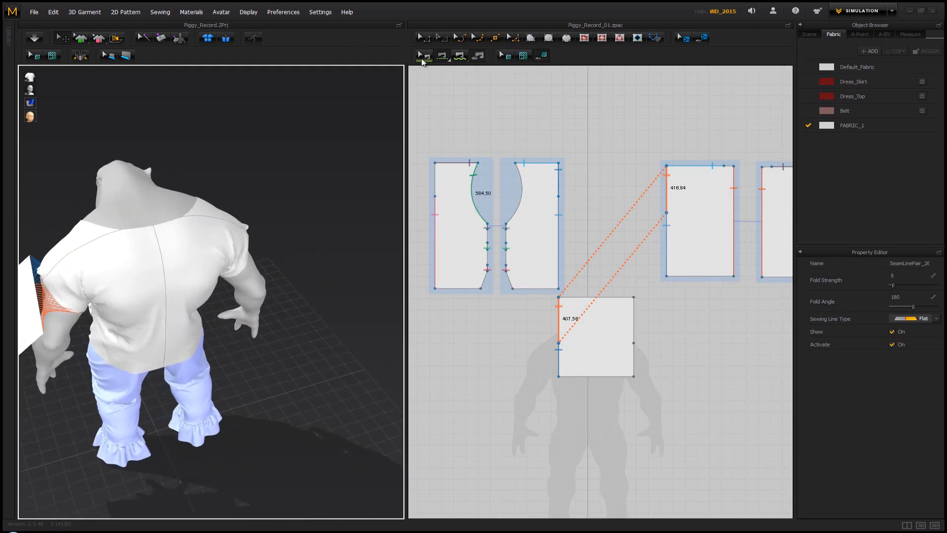
pyautogui.rightClick(559, 306)
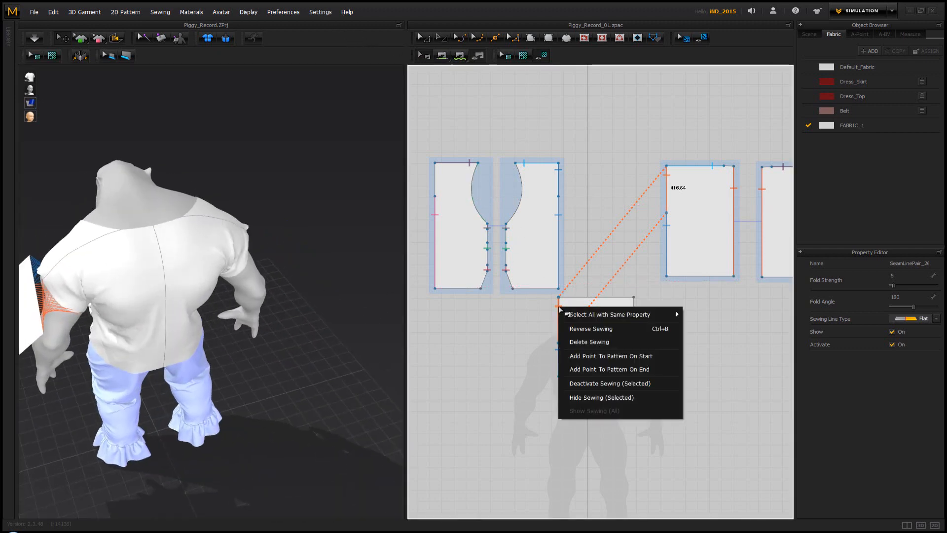
pyautogui.click(608, 327)
# Try draping the sewn rectangle onto the left arm with the simulation
pyautogui.moveTo(107, 282); pyautogui.dragTo(182, 279, button='right')
pyautogui.press('space')
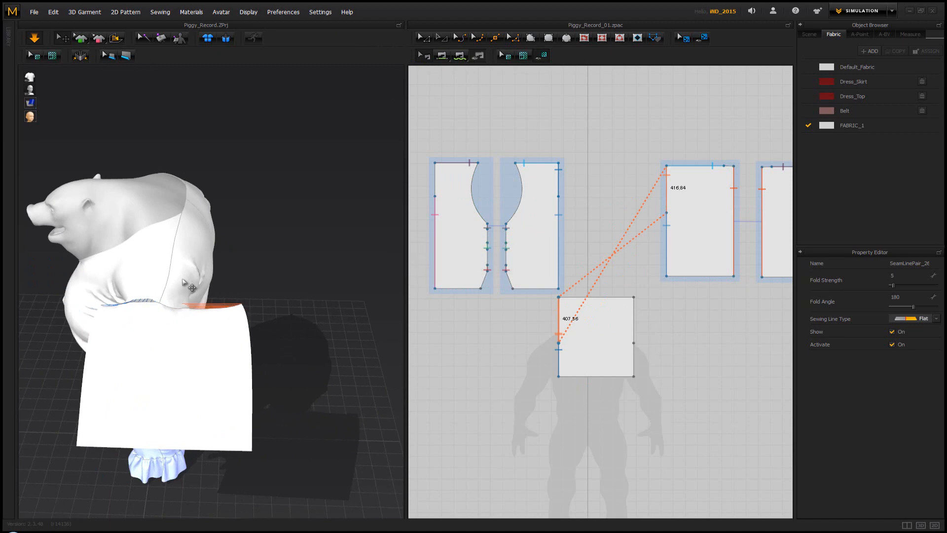
pyautogui.moveTo(215, 287); pyautogui.dragTo(227, 288, button='right')
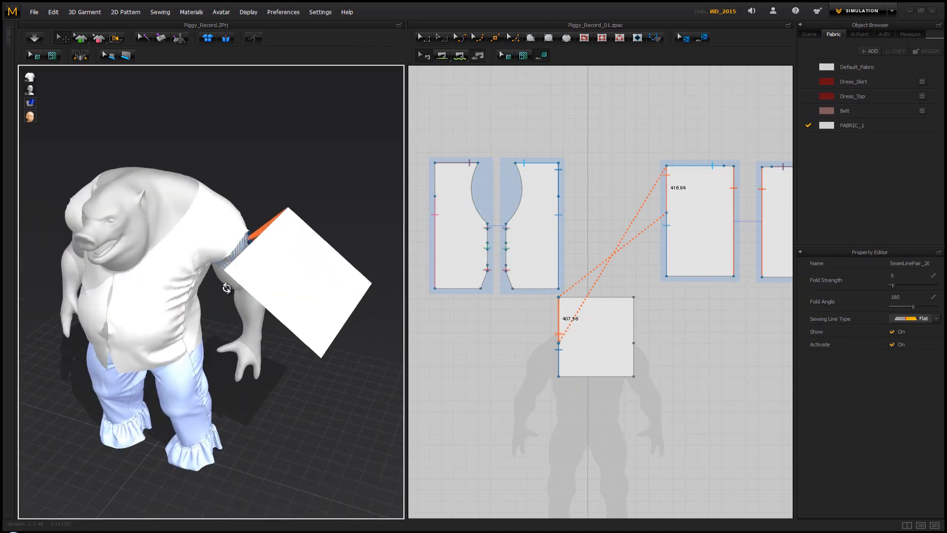
# Select the four front and back vest pieces together and freeze them
pyautogui.click(513, 103)
pyautogui.scroll(-3, 624, 169)
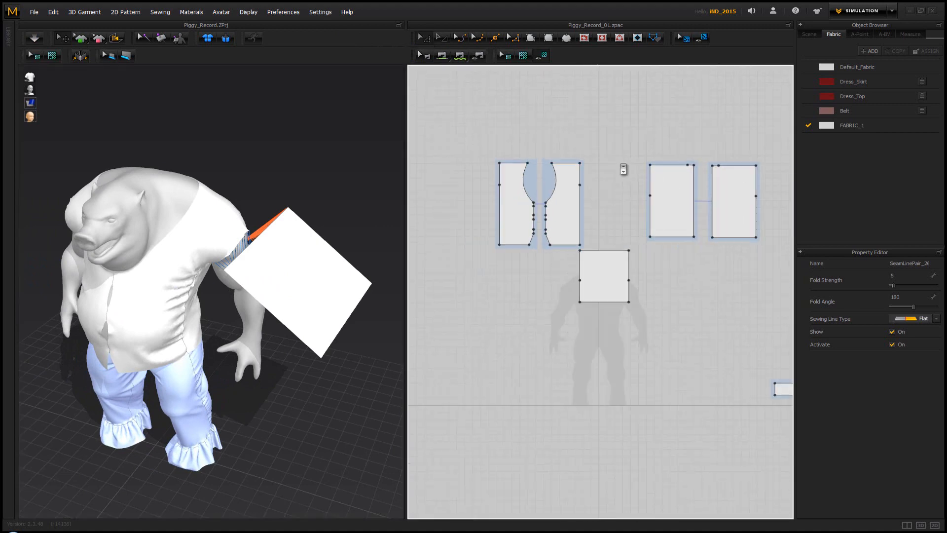
pyautogui.moveTo(592, 168); pyautogui.dragTo(578, 175, button='right')
pyautogui.moveTo(751, 149); pyautogui.dragTo(441, 259)
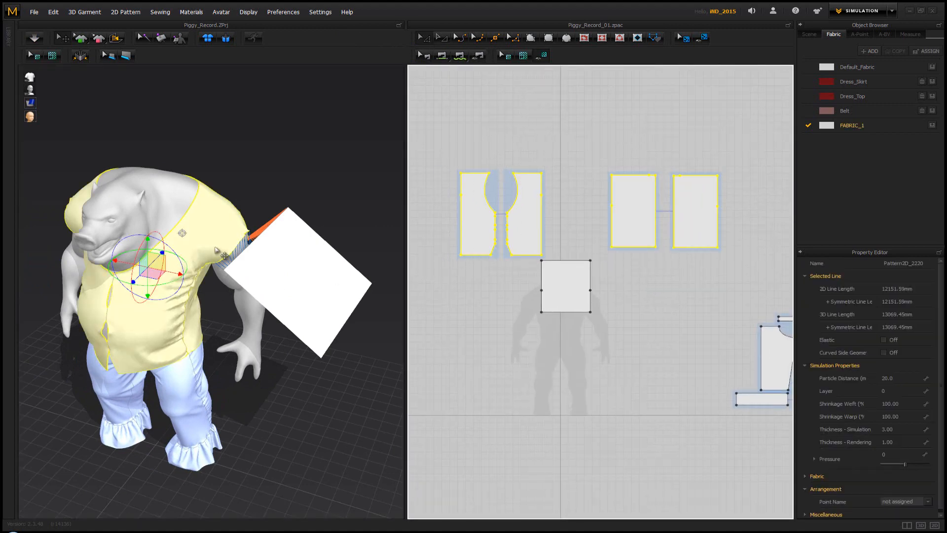
pyautogui.rightClick(215, 325)
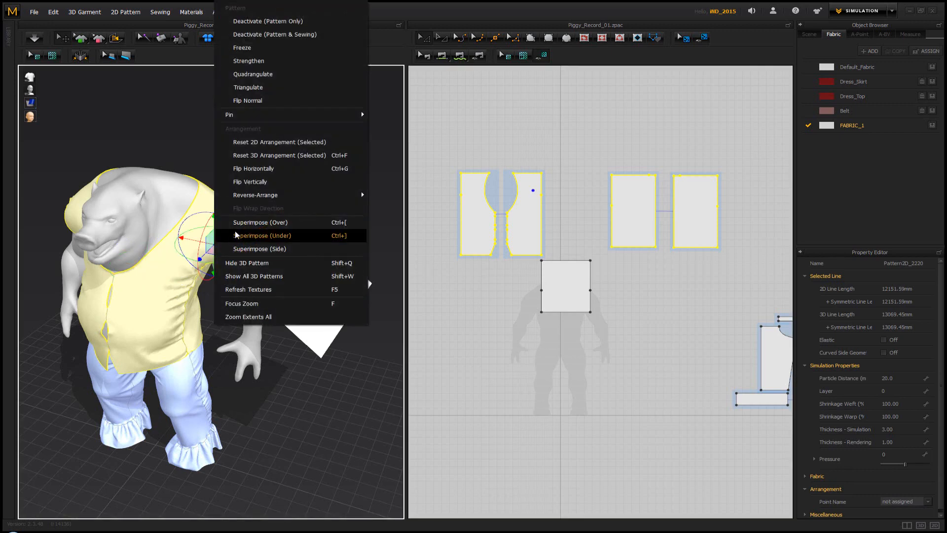
pyautogui.click(285, 52)
pyautogui.click(290, 150)
# Run the simulation and pull the rectangular sleeve's cloth at the back down around the left arm
pyautogui.moveTo(256, 232); pyautogui.dragTo(174, 248, button='right')
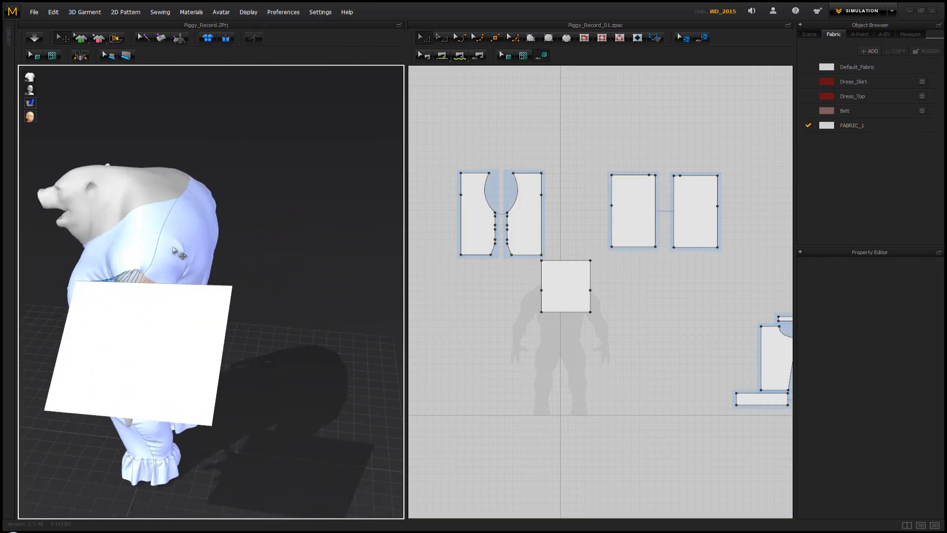
pyautogui.press('space')
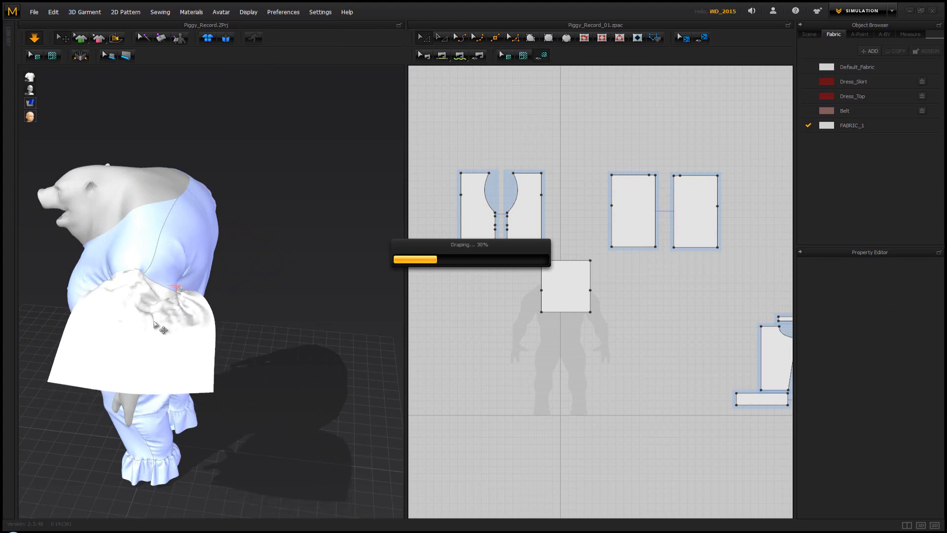
pyautogui.moveTo(215, 339); pyautogui.dragTo(173, 321, button='right')
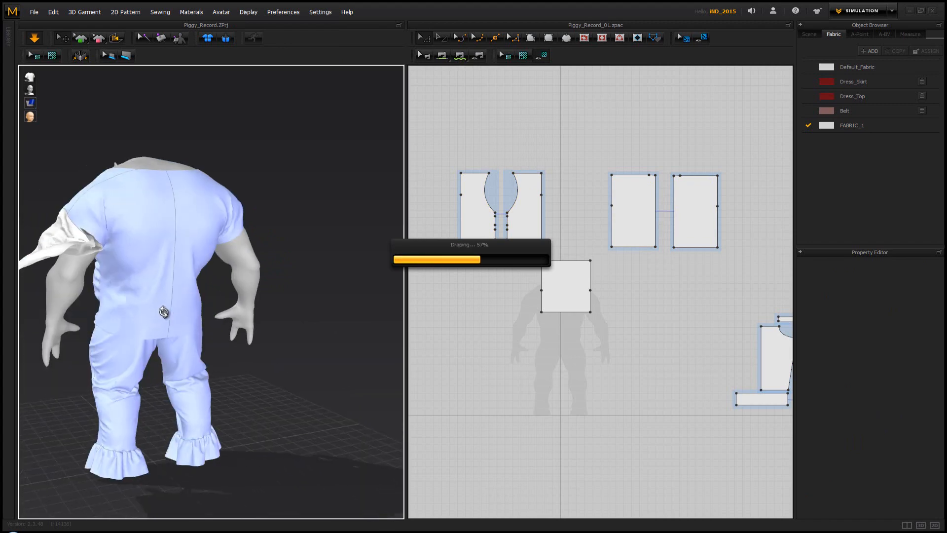
pyautogui.moveTo(110, 265); pyautogui.dragTo(117, 307)
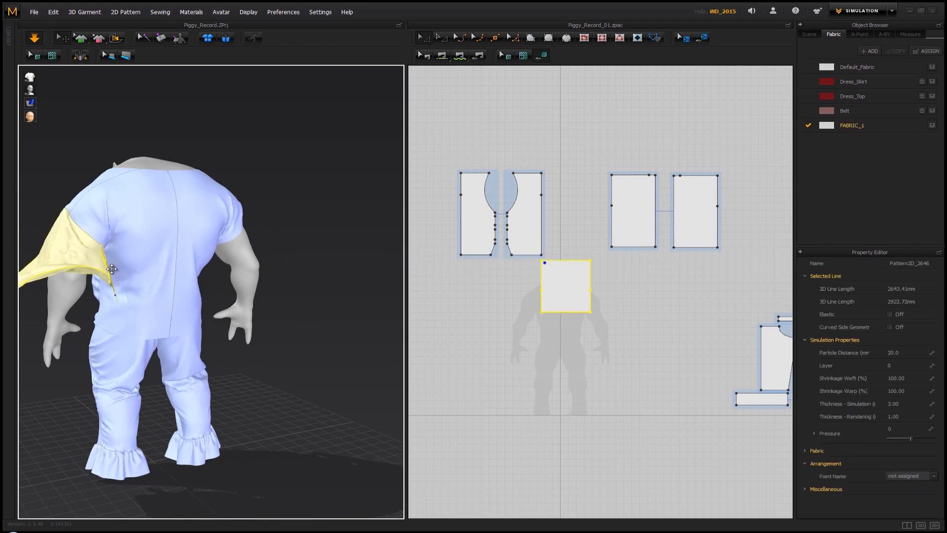
pyautogui.moveTo(107, 255); pyautogui.dragTo(117, 274)
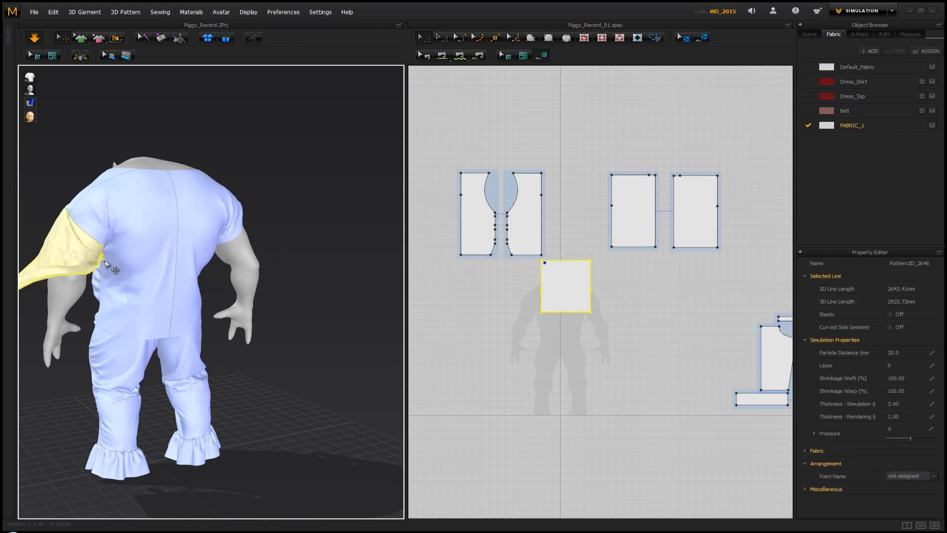
pyautogui.click(284, 275)
# Tug the draping sleeve's loose flap from the front toward the inner side of the left arm
pyautogui.moveTo(148, 277); pyautogui.dragTo(260, 272, button='right')
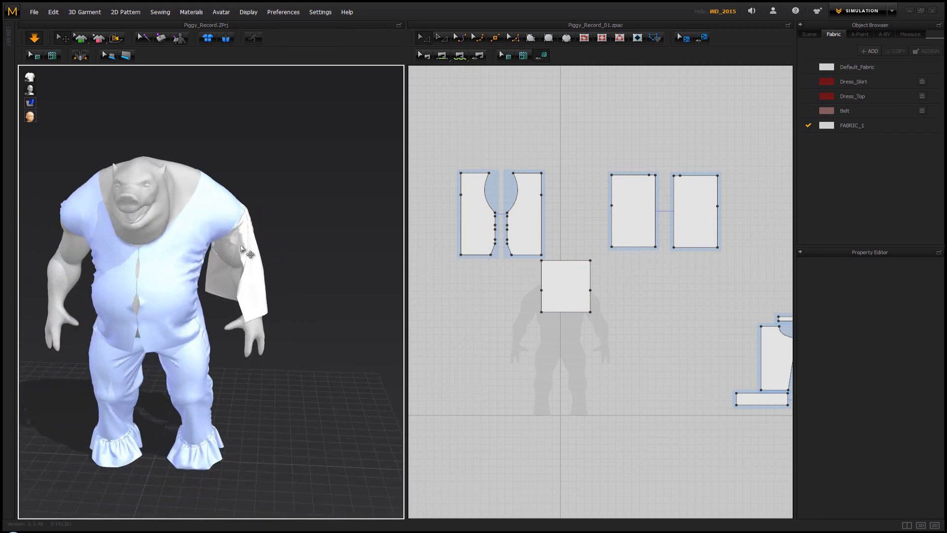
pyautogui.moveTo(250, 255); pyautogui.dragTo(212, 261)
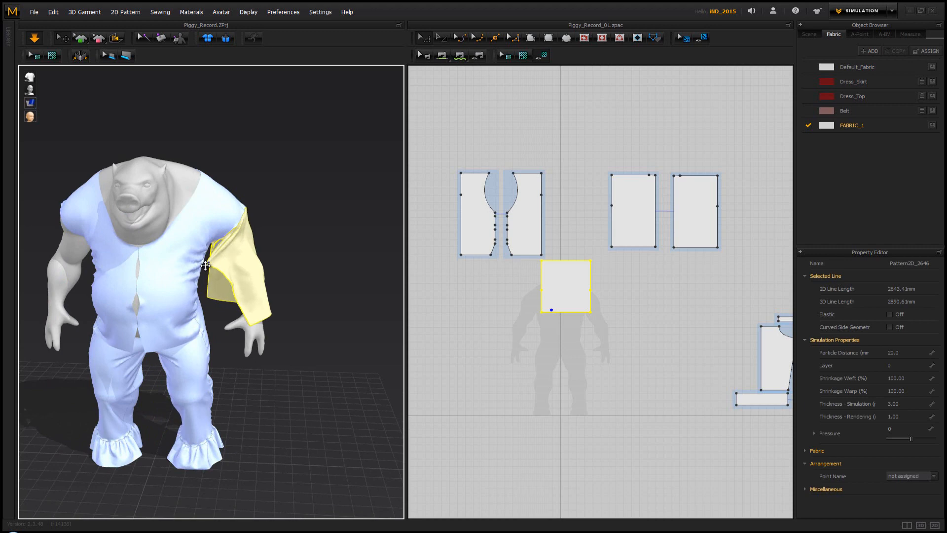
pyautogui.click(326, 279)
pyautogui.scroll(6, 220, 251)
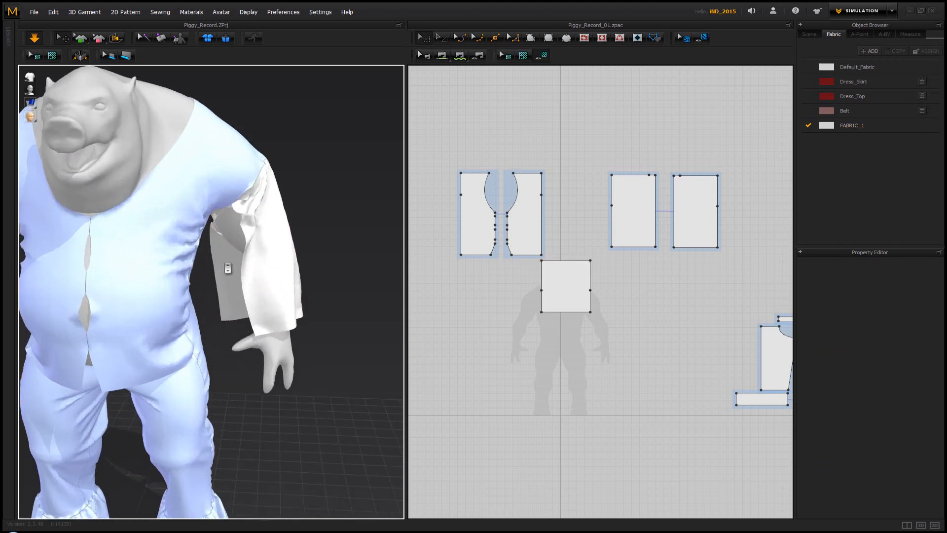
pyautogui.moveTo(217, 242); pyautogui.dragTo(217, 253)
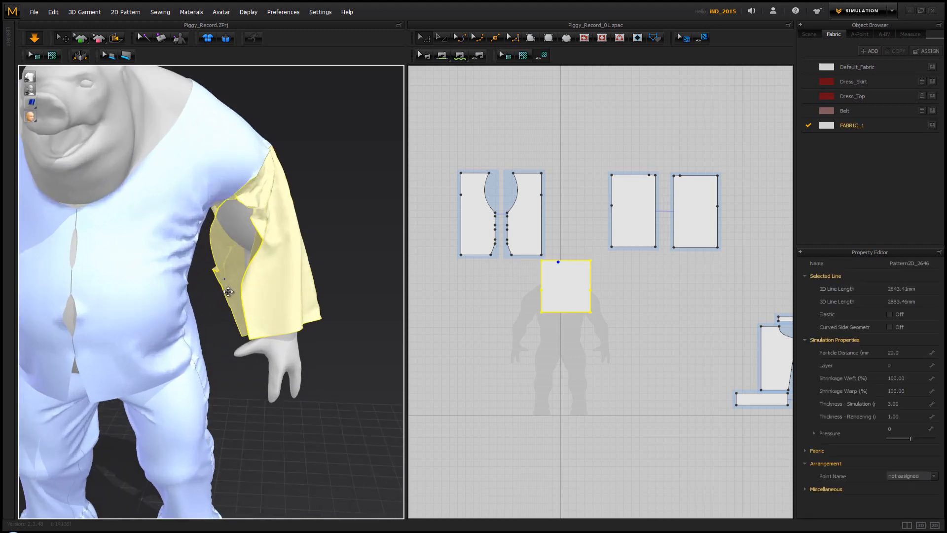
pyautogui.click(364, 268)
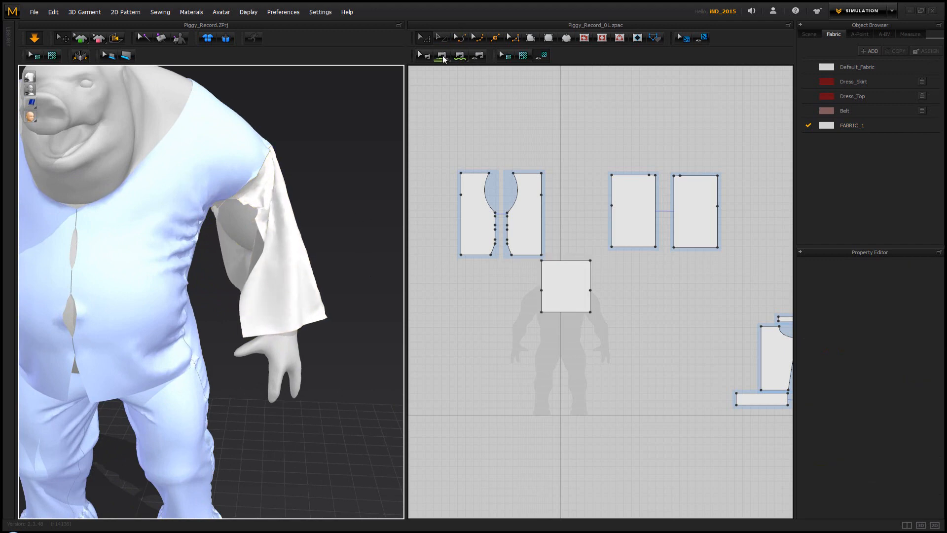
# Sew the sleeve rectangle's upper and lower edges together with segment sewing to close it into a tube
pyautogui.click(441, 56)
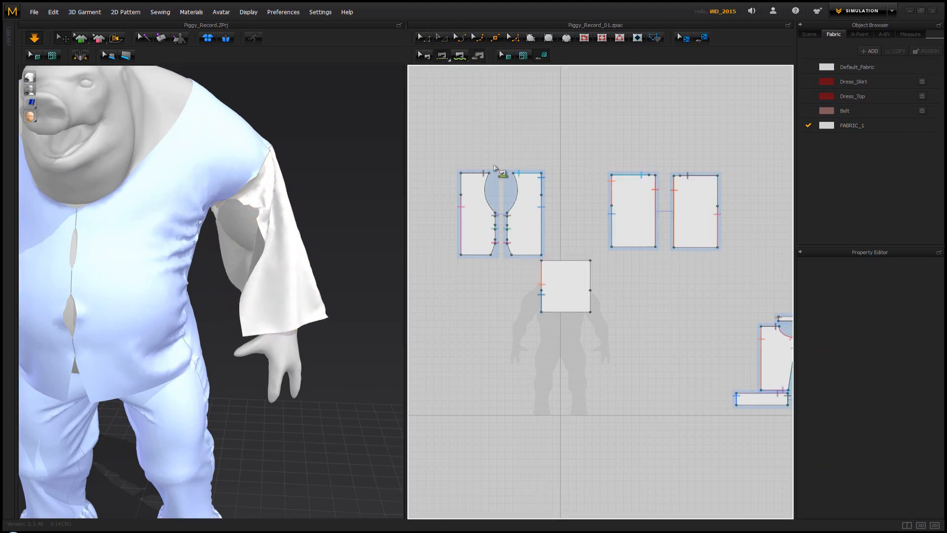
pyautogui.click(578, 260)
pyautogui.click(584, 314)
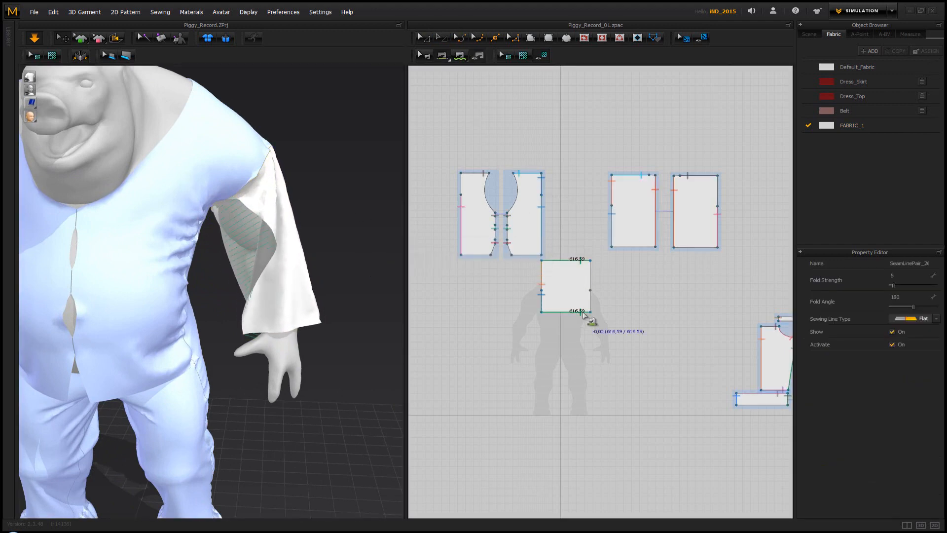
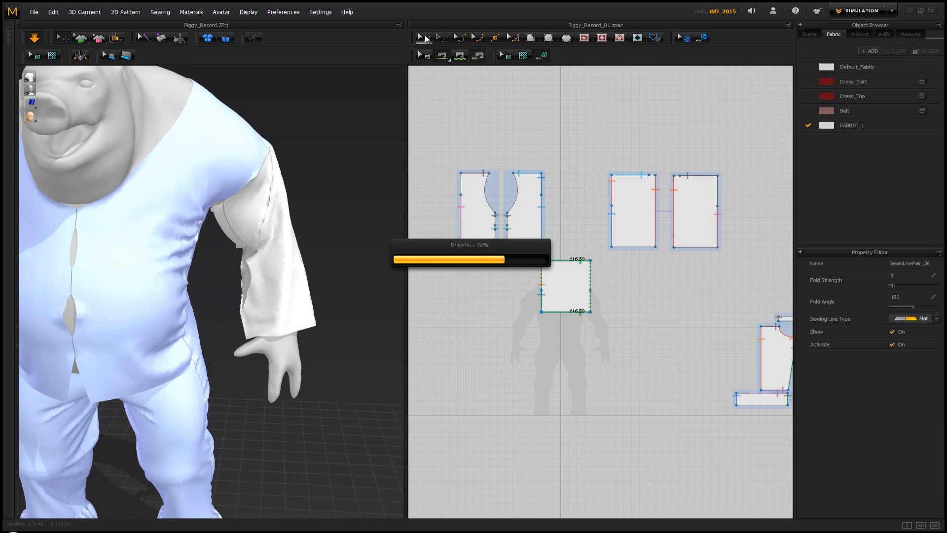
# Pull the sewn sleeve's cloth outward at the cuff and along the outer forearm of the left arm while simulating
pyautogui.click(425, 38)
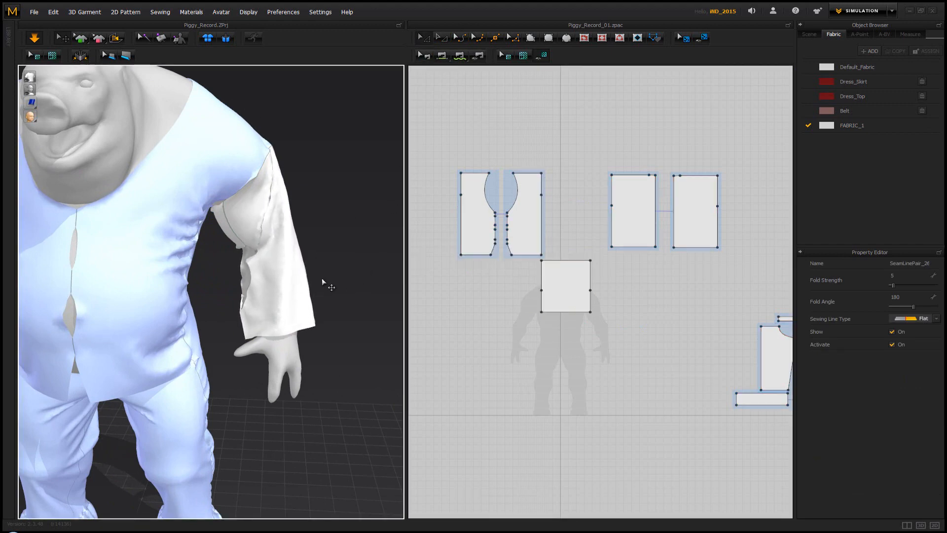
pyautogui.click(298, 310)
pyautogui.moveTo(326, 336); pyautogui.dragTo(372, 374)
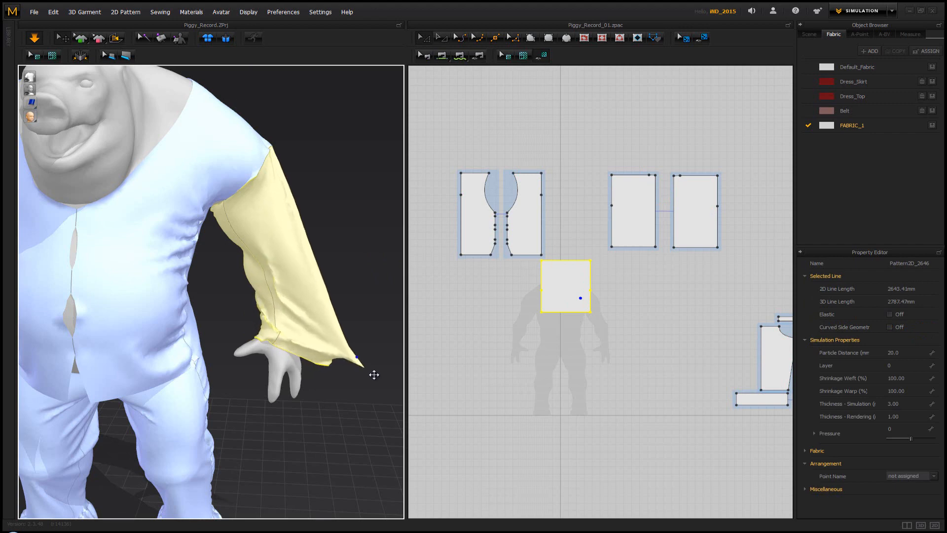
pyautogui.click(354, 260)
pyautogui.moveTo(355, 259); pyautogui.dragTo(228, 221, button='right')
pyautogui.moveTo(227, 178); pyautogui.dragTo(262, 177)
pyautogui.click(245, 268)
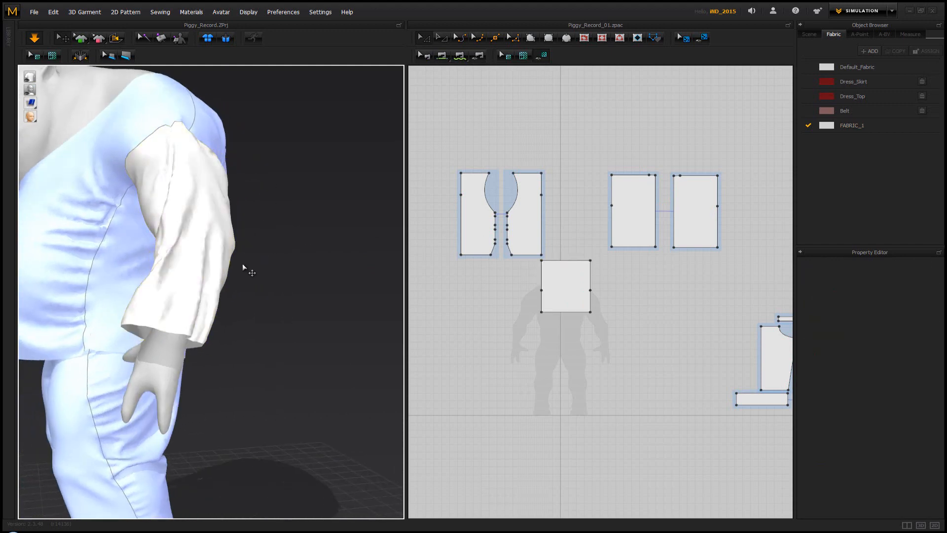
pyautogui.moveTo(240, 269); pyautogui.dragTo(328, 291)
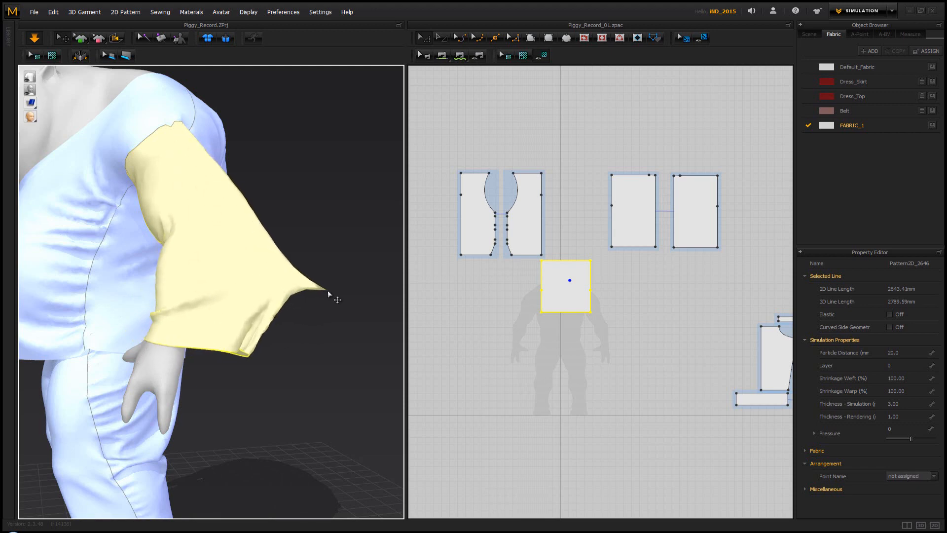
pyautogui.click(361, 277)
# Taper the sleeve pattern by moving its upper and lower wrist-end corner points toward each other
pyautogui.scroll(6, 526, 294)
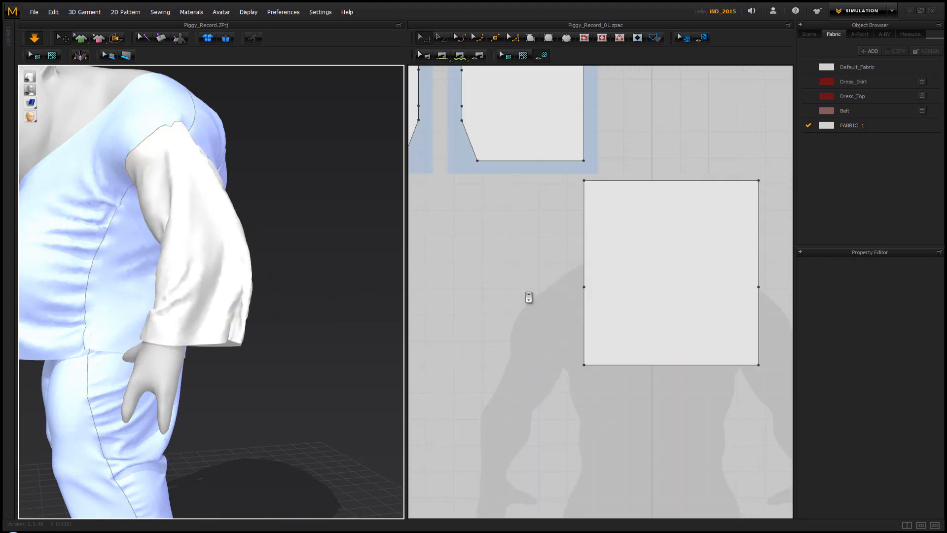
pyautogui.scroll(-3, 548, 294)
pyautogui.scroll(2, 553, 291)
pyautogui.click(553, 291)
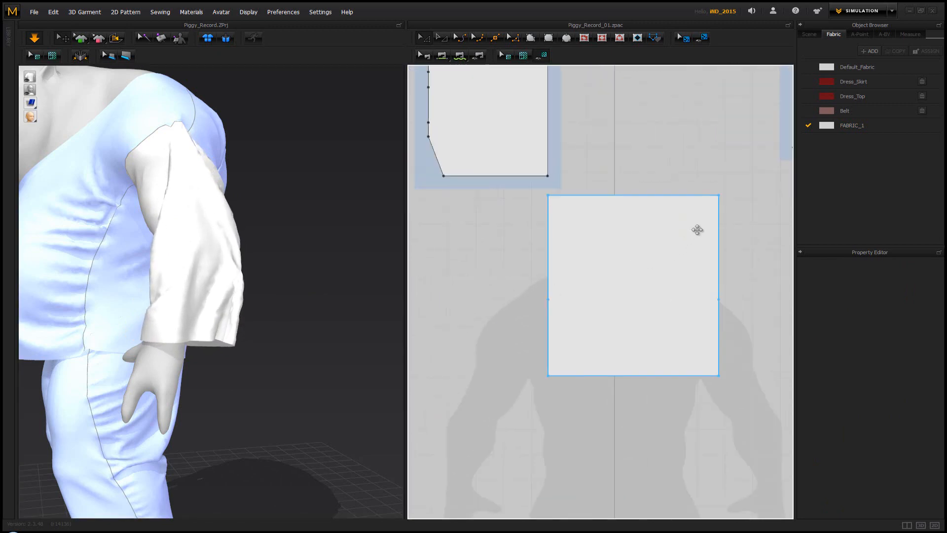
pyautogui.click(721, 199)
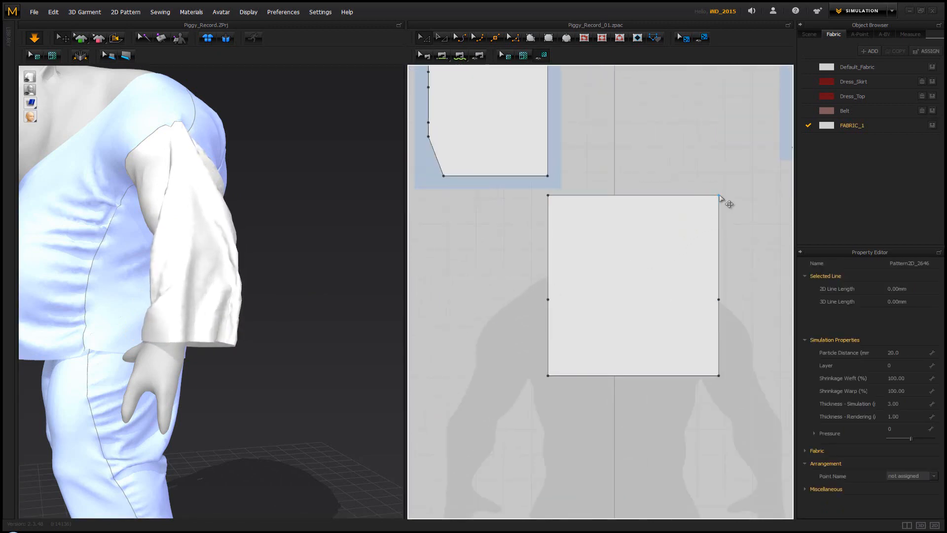
pyautogui.moveTo(720, 199); pyautogui.dragTo(720, 251)
pyautogui.moveTo(720, 376); pyautogui.dragTo(719, 355)
pyautogui.hotkey('ctrl', 'z')
pyautogui.hotkey('ctrl', 'z')
pyautogui.click(724, 375)
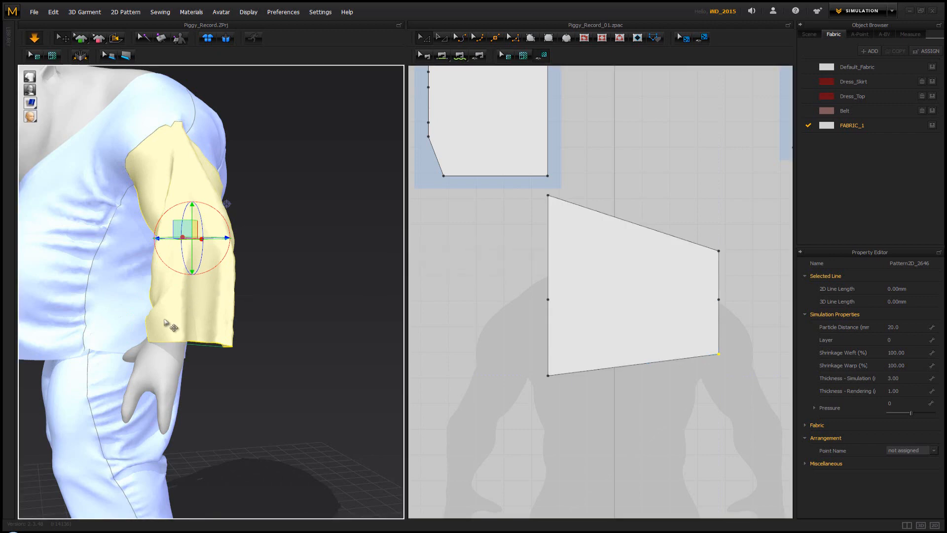
# Simulate the tapered sleeve and try to unroll the bunched cuff by tugging it from the front and back of the arm
pyautogui.press('space')
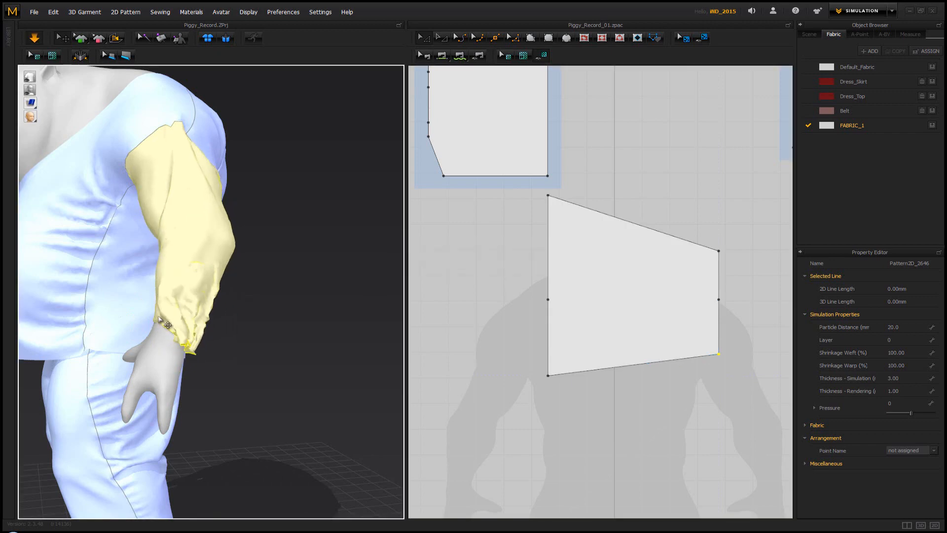
pyautogui.moveTo(176, 318); pyautogui.dragTo(275, 321, button='right')
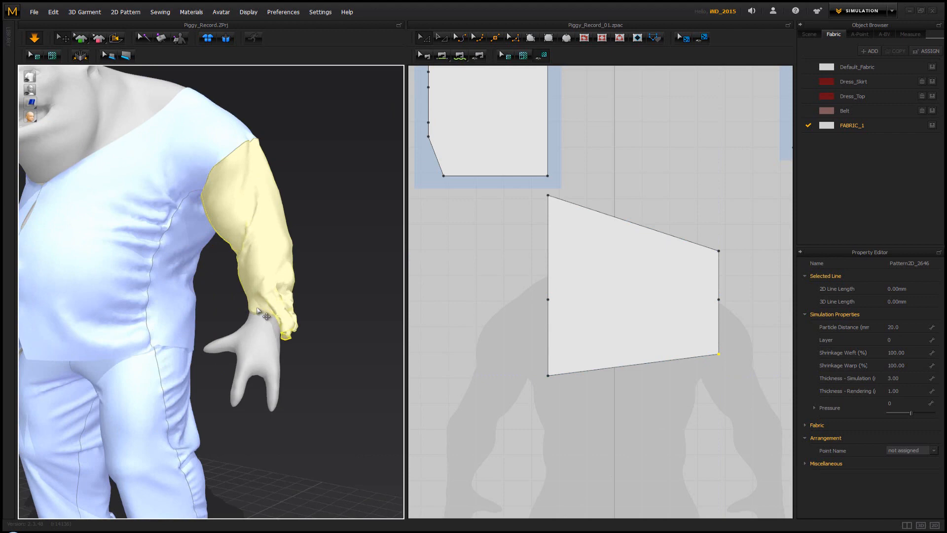
pyautogui.moveTo(216, 291); pyautogui.dragTo(180, 282)
pyautogui.moveTo(364, 351); pyautogui.dragTo(159, 314, button='right')
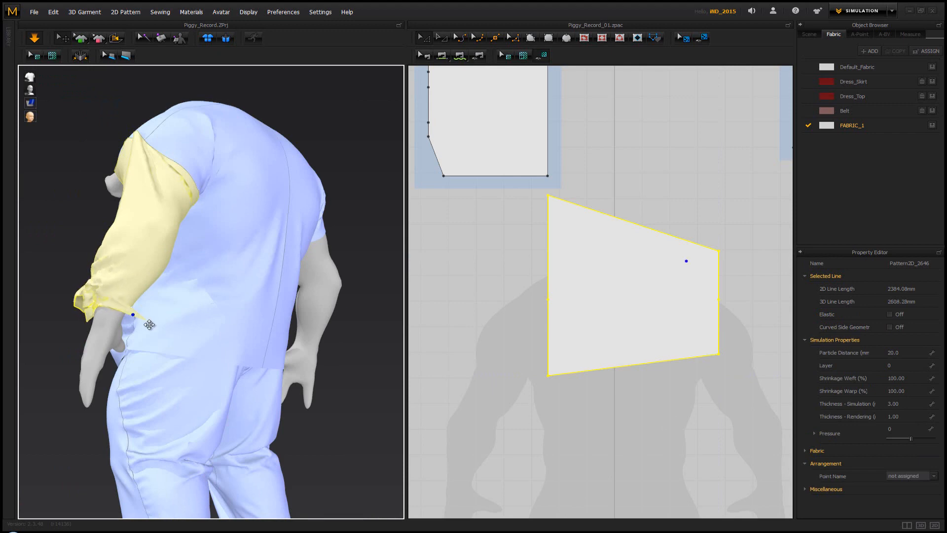
pyautogui.moveTo(149, 324); pyautogui.dragTo(188, 343)
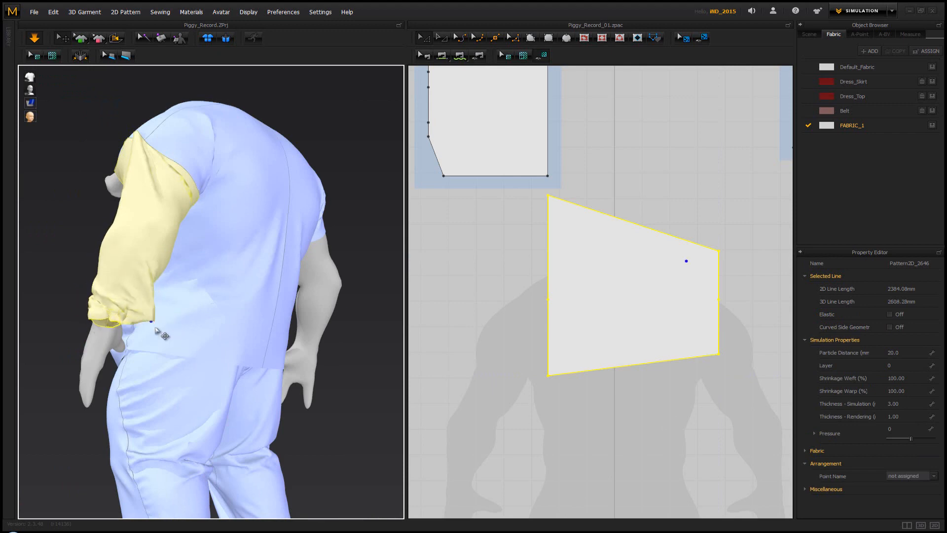
pyautogui.moveTo(188, 343); pyautogui.dragTo(364, 324, button='right')
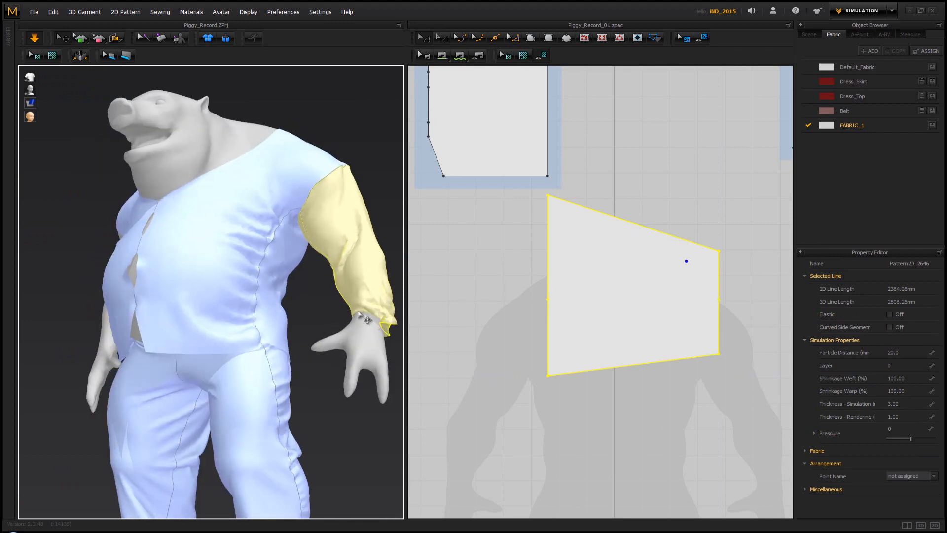
pyautogui.moveTo(335, 313); pyautogui.dragTo(295, 323)
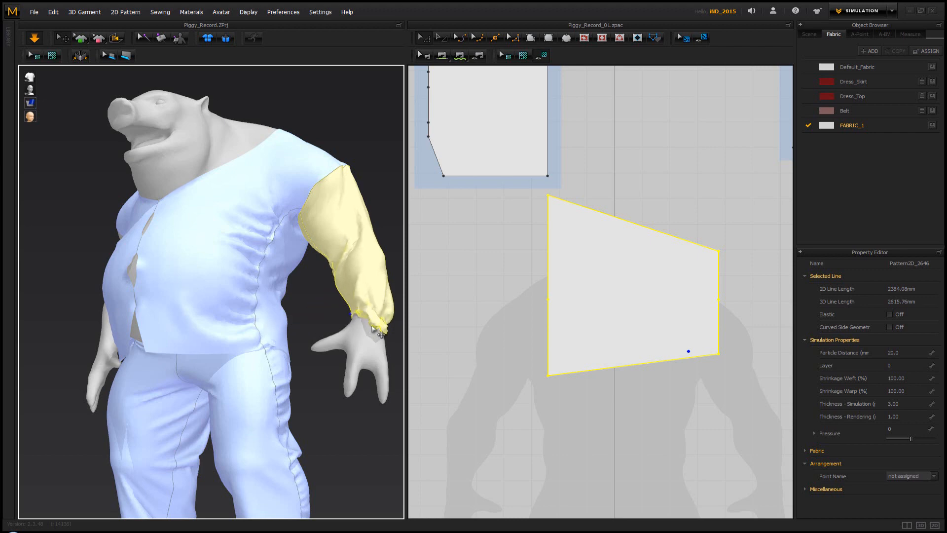
pyautogui.moveTo(382, 330); pyautogui.dragTo(271, 362)
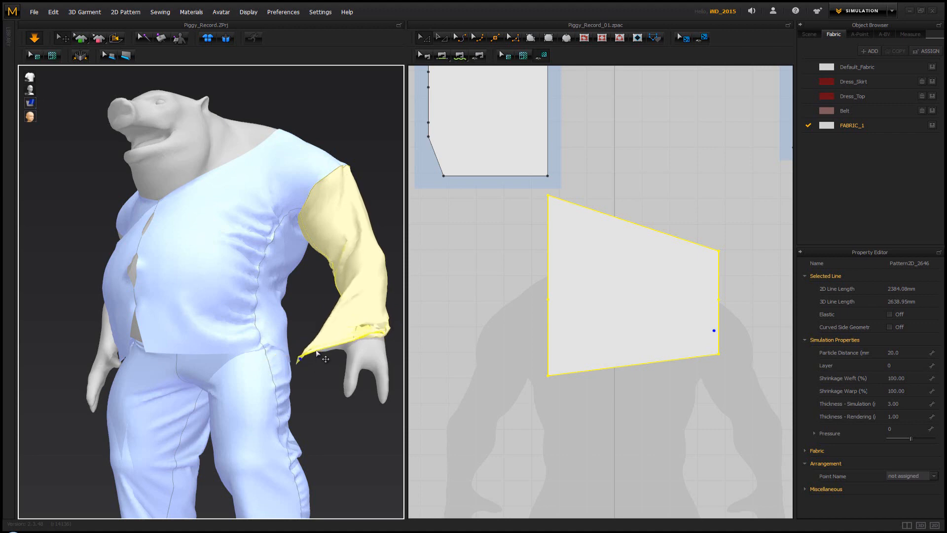
pyautogui.moveTo(272, 362); pyautogui.dragTo(200, 314, button='right')
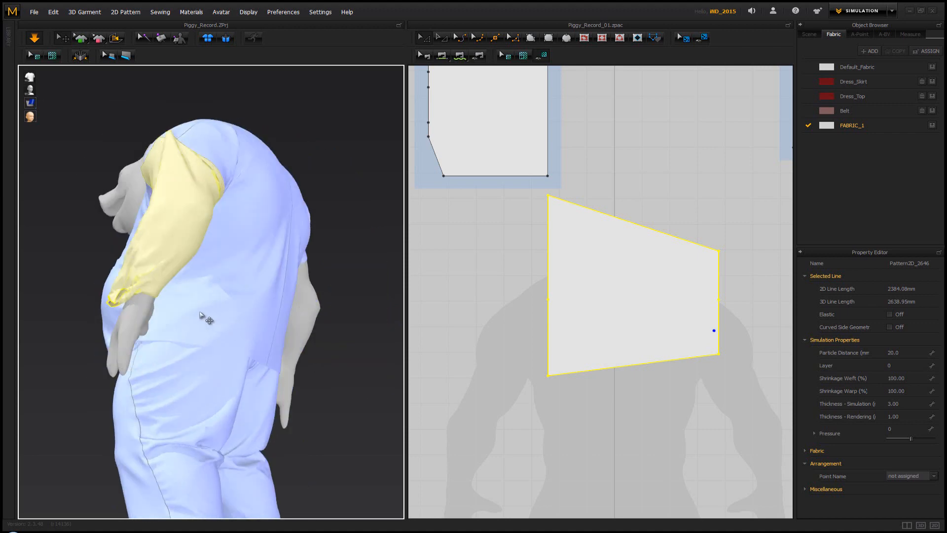
pyautogui.moveTo(177, 308); pyautogui.dragTo(265, 409)
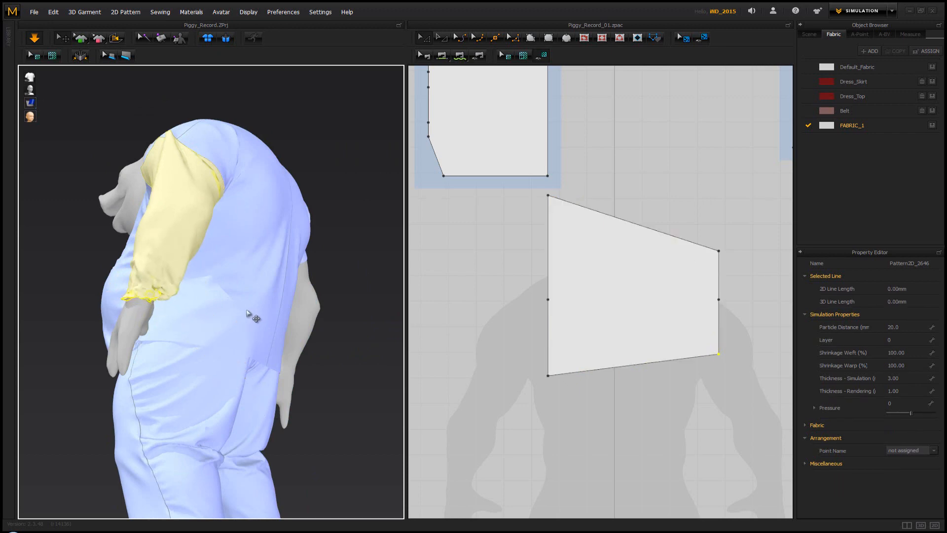
# Rerun the simulation on the tapered sleeve and pull its cuff into place around the left wrist
pyautogui.press('space')
pyautogui.moveTo(207, 280); pyautogui.dragTo(329, 309, button='right')
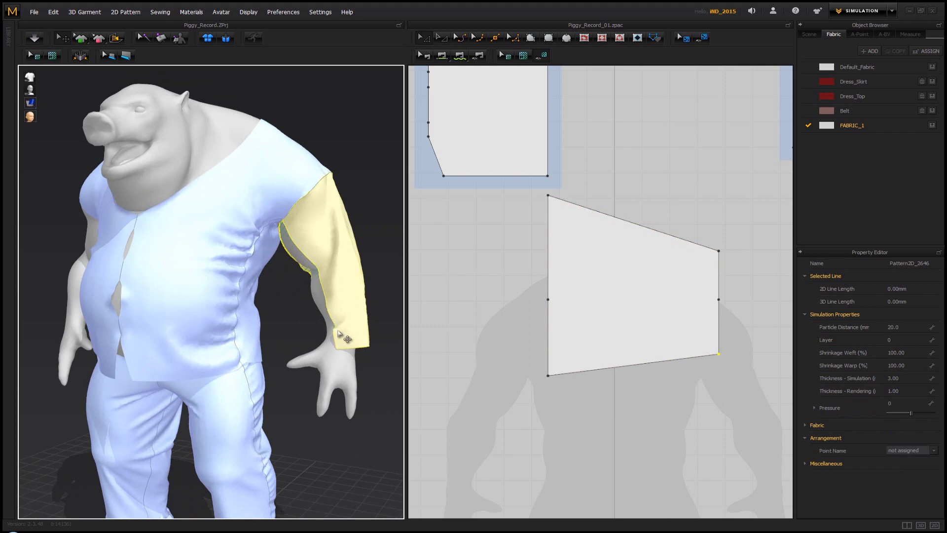
pyautogui.press('Escape')
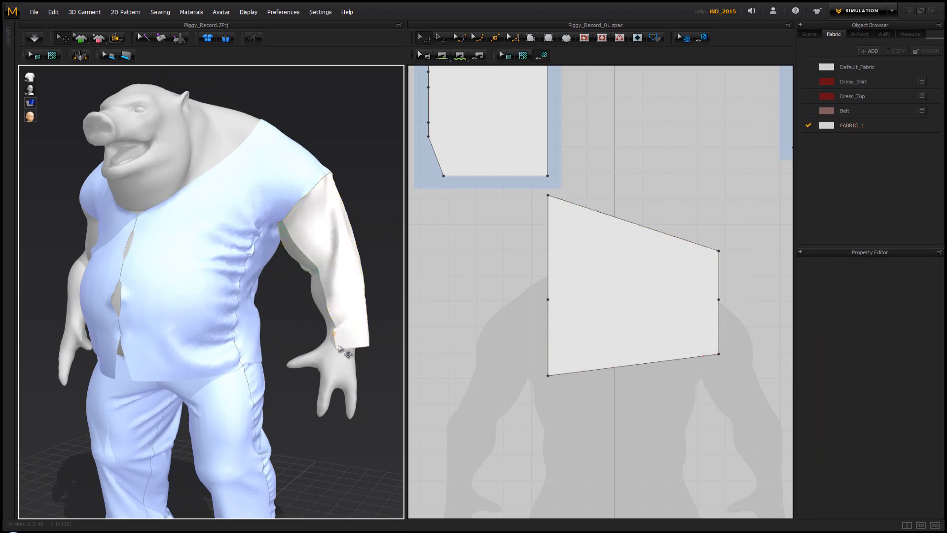
pyautogui.press('space')
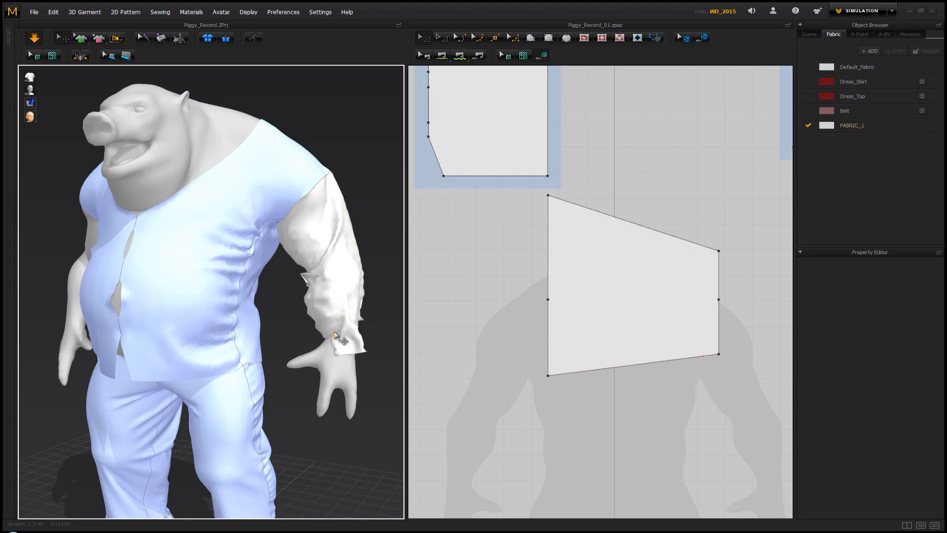
pyautogui.press('space')
pyautogui.moveTo(337, 346); pyautogui.dragTo(344, 326, button='right')
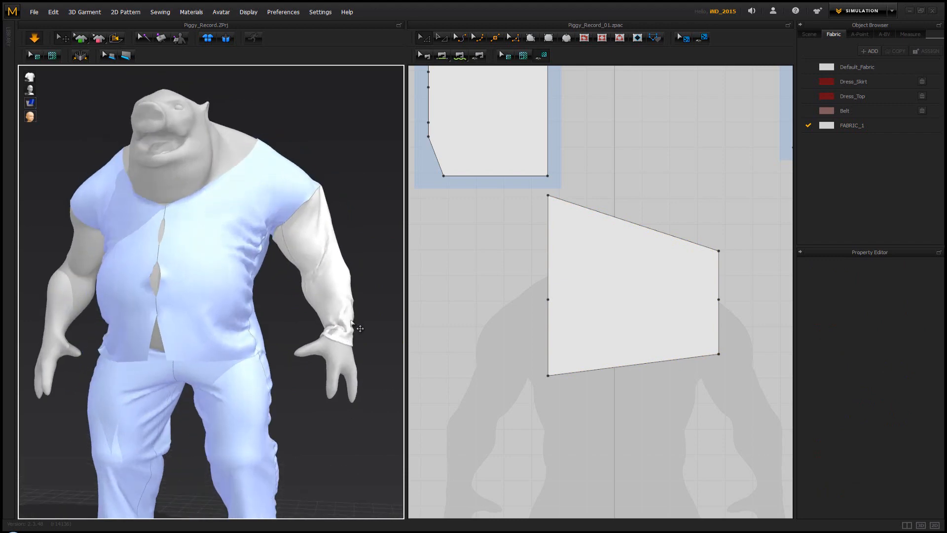
pyautogui.moveTo(359, 295); pyautogui.dragTo(342, 321, button='right')
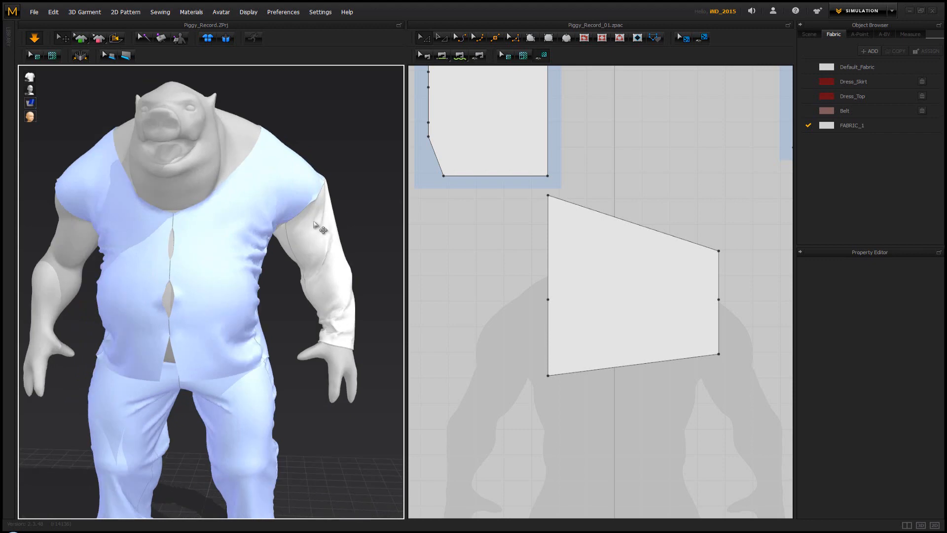
# Select the four front and back vest pieces together and unfreeze them
pyautogui.moveTo(315, 226); pyautogui.dragTo(306, 292, button='middle')
pyautogui.scroll(2, 306, 292)
pyautogui.moveTo(306, 293); pyautogui.dragTo(139, 256, button='right')
pyautogui.click(143, 262)
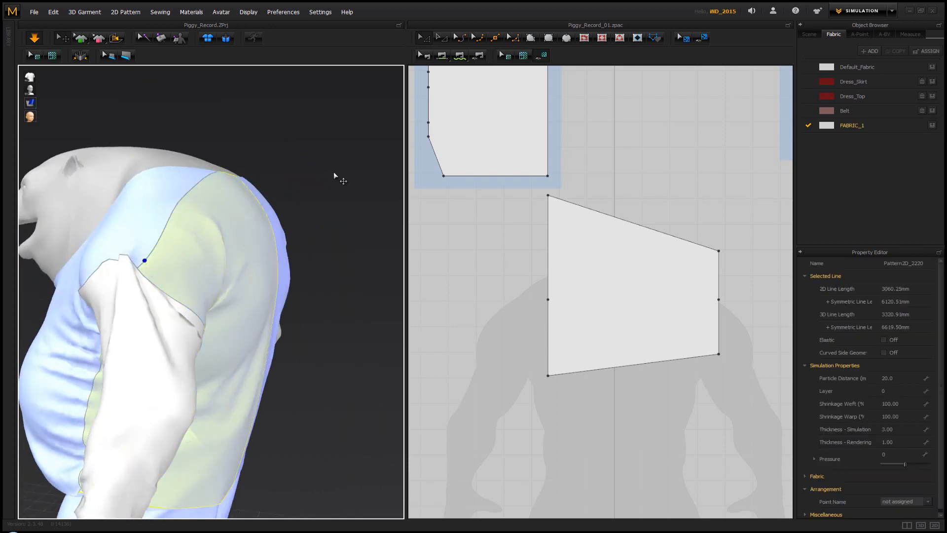
pyautogui.click(503, 201)
pyautogui.scroll(-6, 489, 262)
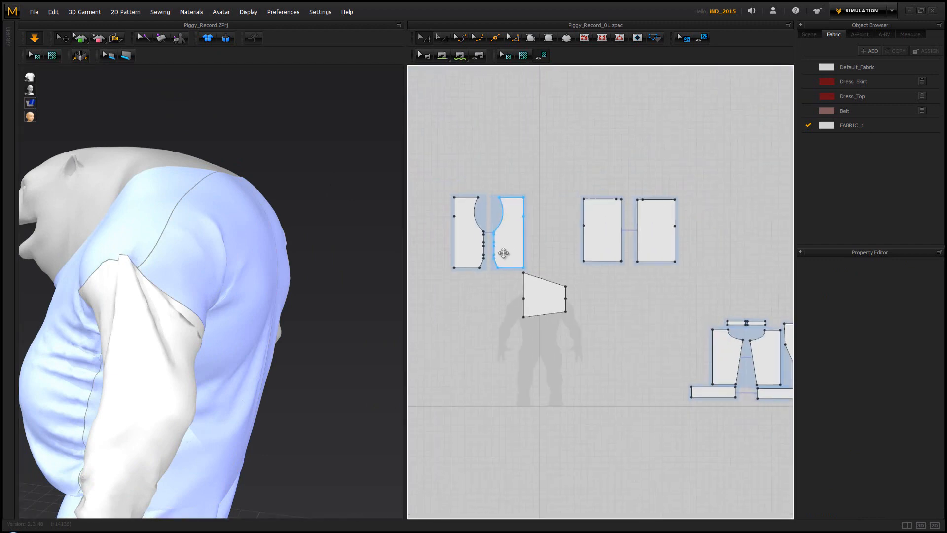
pyautogui.click(441, 192)
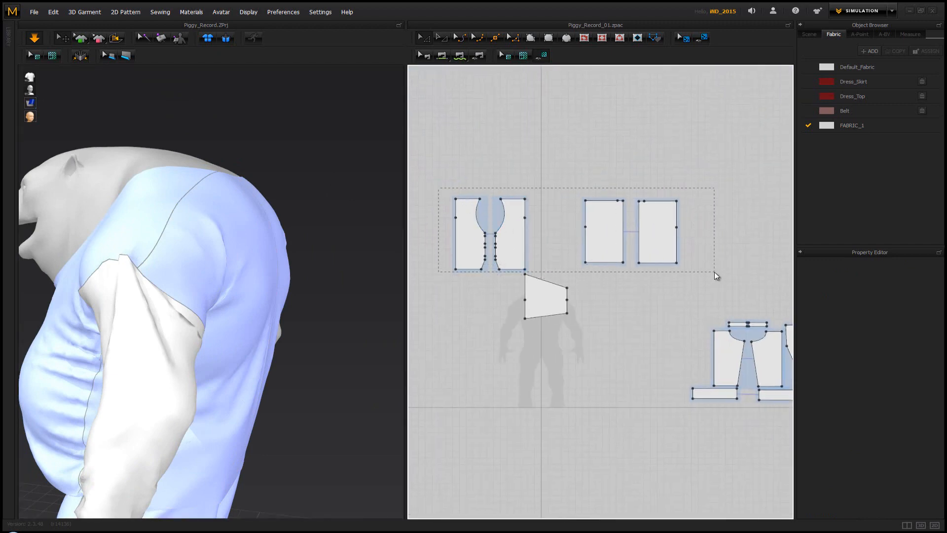
pyautogui.moveTo(714, 271); pyautogui.dragTo(715, 272)
pyautogui.rightClick(480, 240)
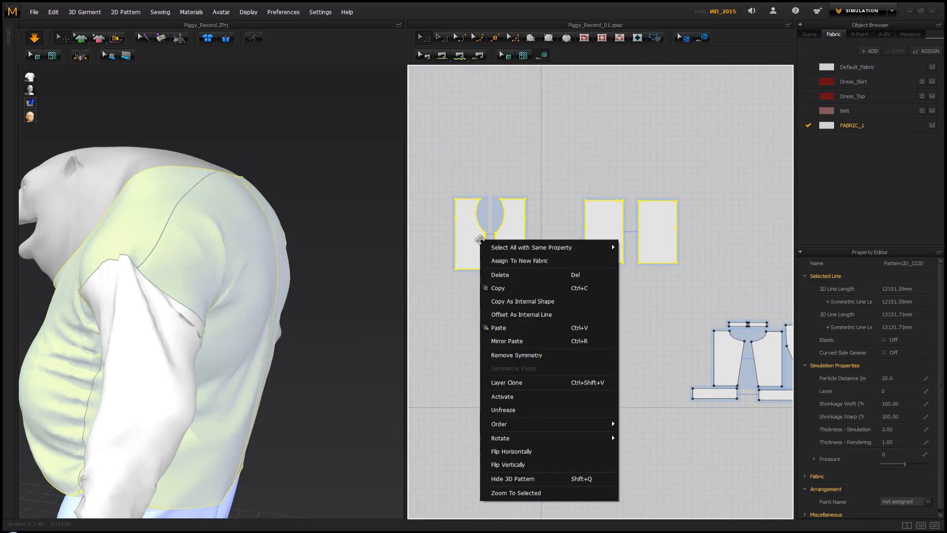
pyautogui.click(168, 257)
pyautogui.rightClick(160, 251)
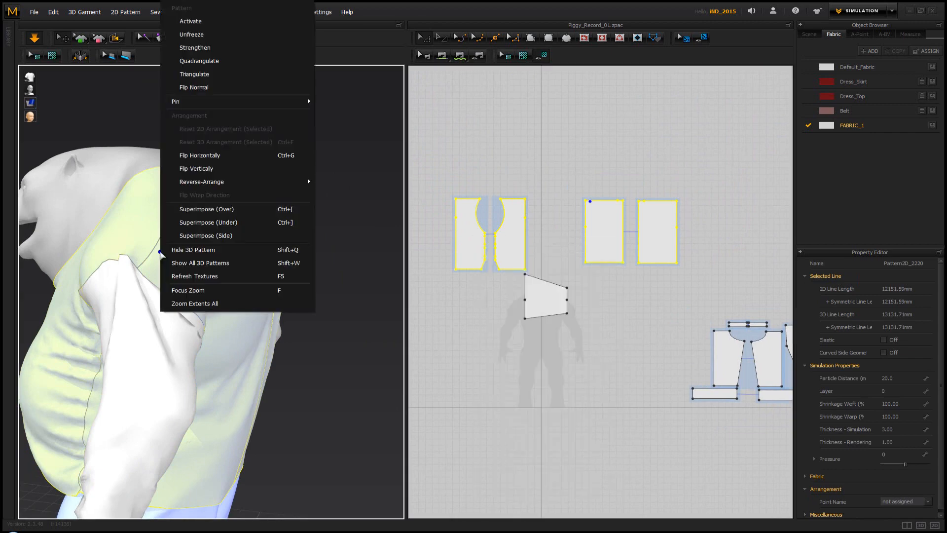
pyautogui.click(225, 34)
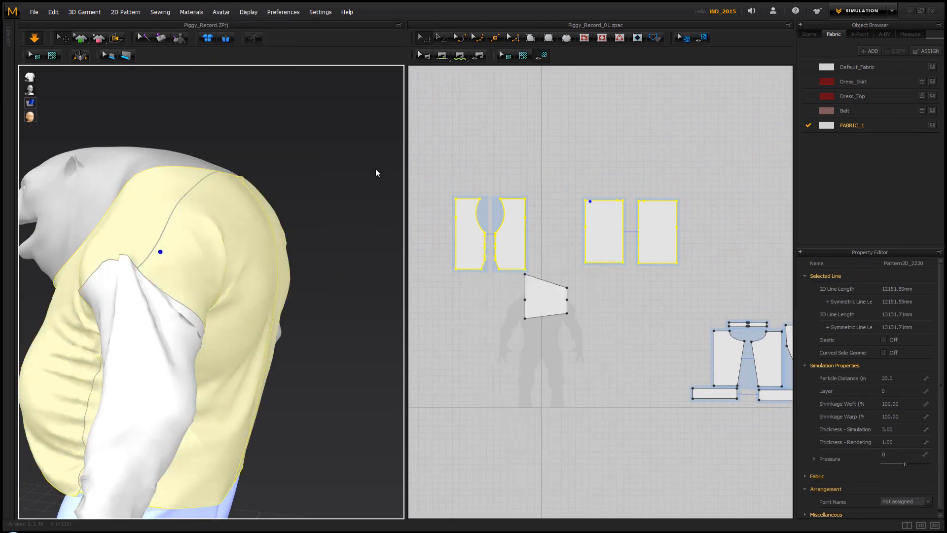
pyautogui.click(339, 183)
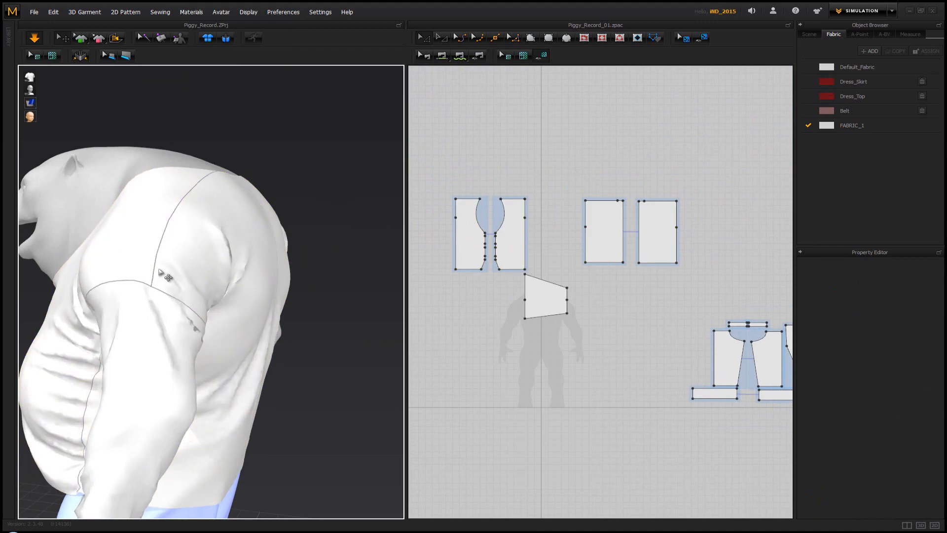
# Pull the vest front's cloth at the avatar's left shoulder up toward the neck during simulation to settle the armhole seam
pyautogui.moveTo(158, 279); pyautogui.dragTo(274, 268, button='right')
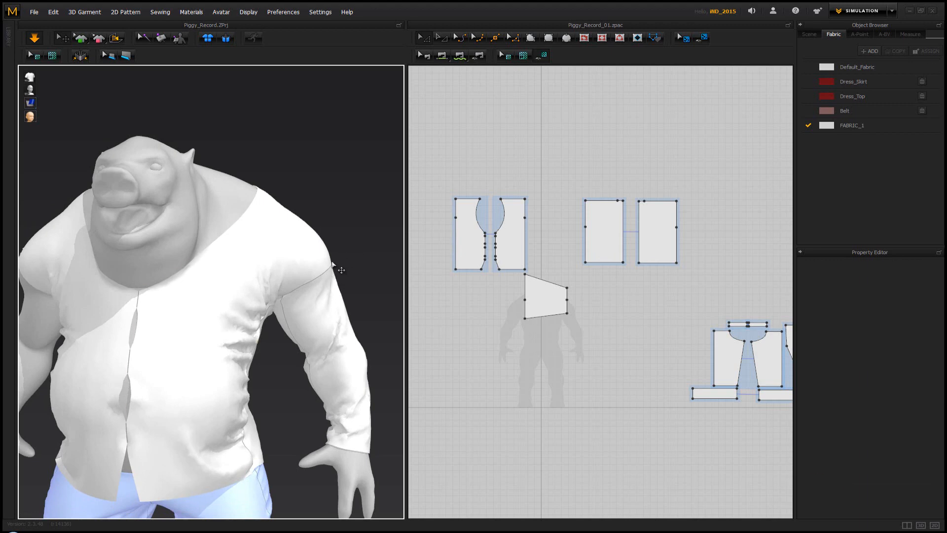
pyautogui.click(330, 251)
pyautogui.moveTo(327, 233); pyautogui.dragTo(289, 156)
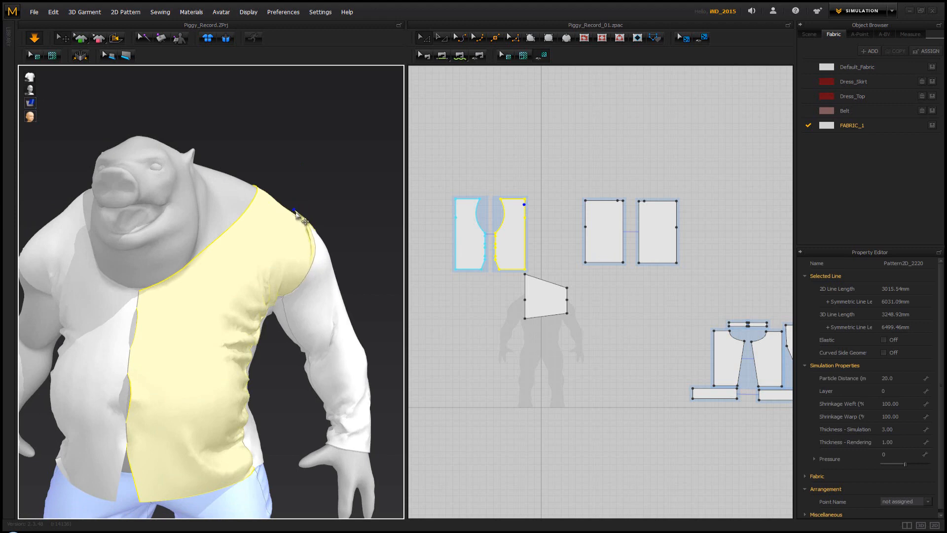
pyautogui.click(338, 225)
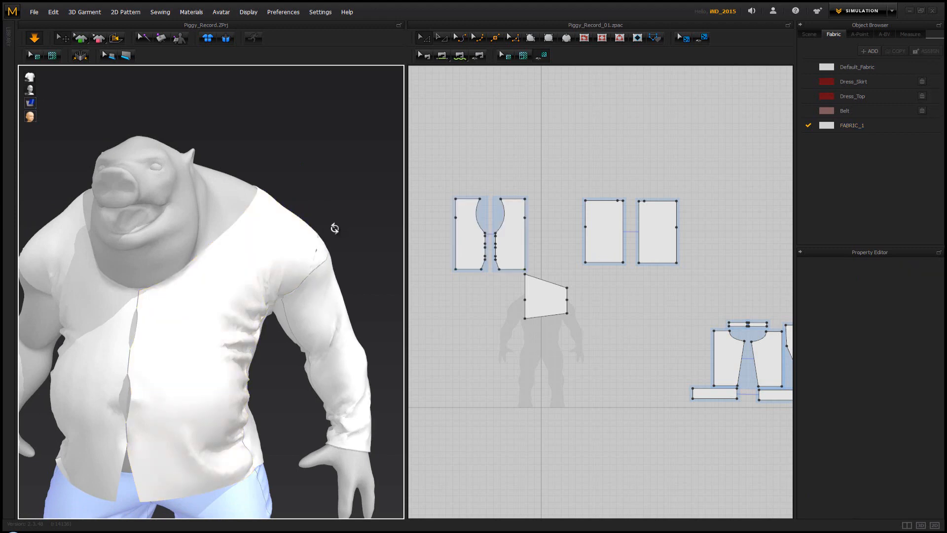
pyautogui.moveTo(334, 228); pyautogui.dragTo(359, 236, button='right')
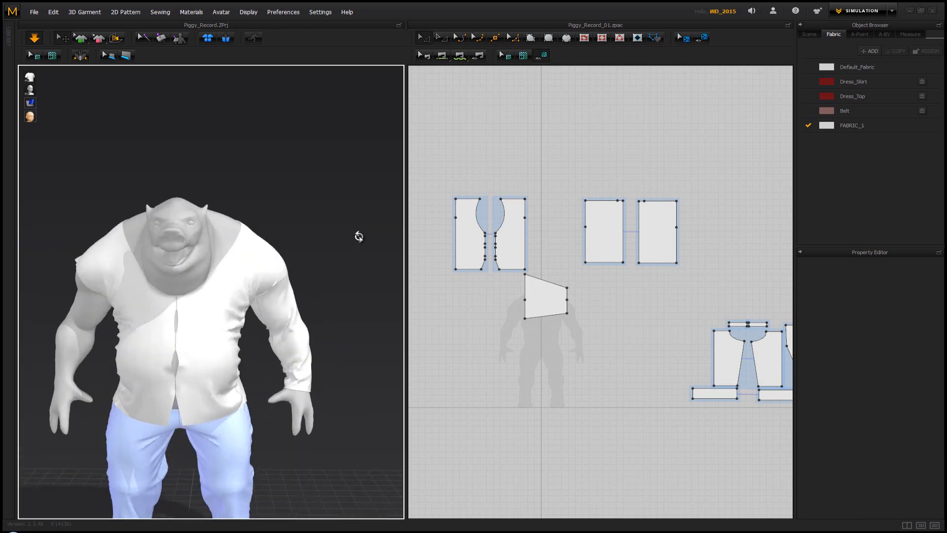
pyautogui.scroll(-1, 313, 306)
pyautogui.moveTo(313, 307); pyautogui.dragTo(299, 245, button='middle')
pyautogui.scroll(-1, 300, 245)
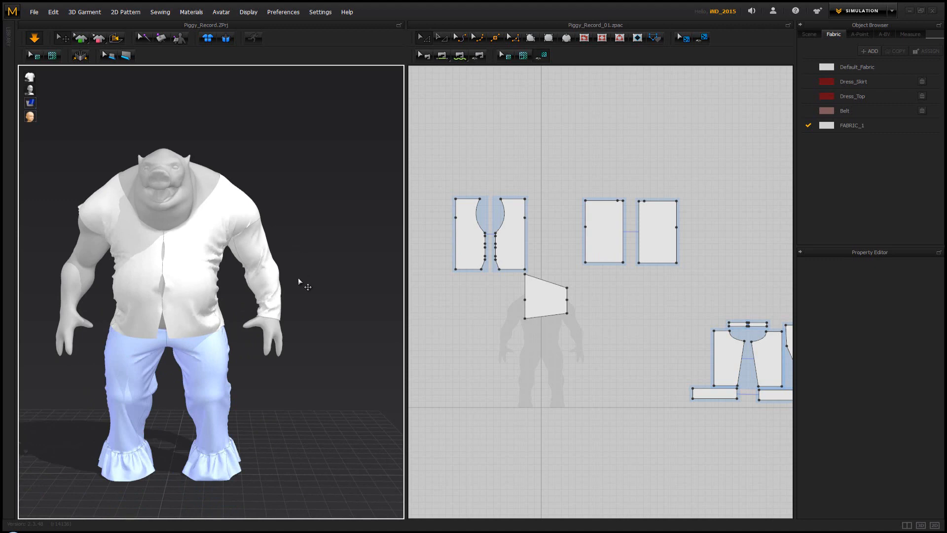
pyautogui.moveTo(298, 282)
pyautogui.mouseDown(button='right')
pyautogui.moveTo(307, 281)
pyautogui.moveTo(293, 275)
pyautogui.mouseUp(button='right')
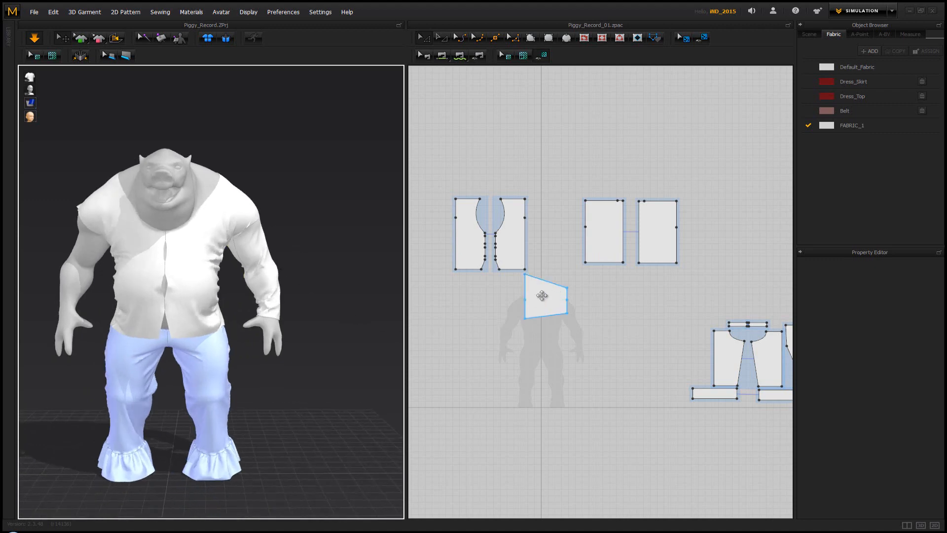
# Move the tapered sleeve pattern directly beneath the vest front pieces in the 2D layout and stop the simulation
pyautogui.moveTo(542, 295); pyautogui.dragTo(473, 295)
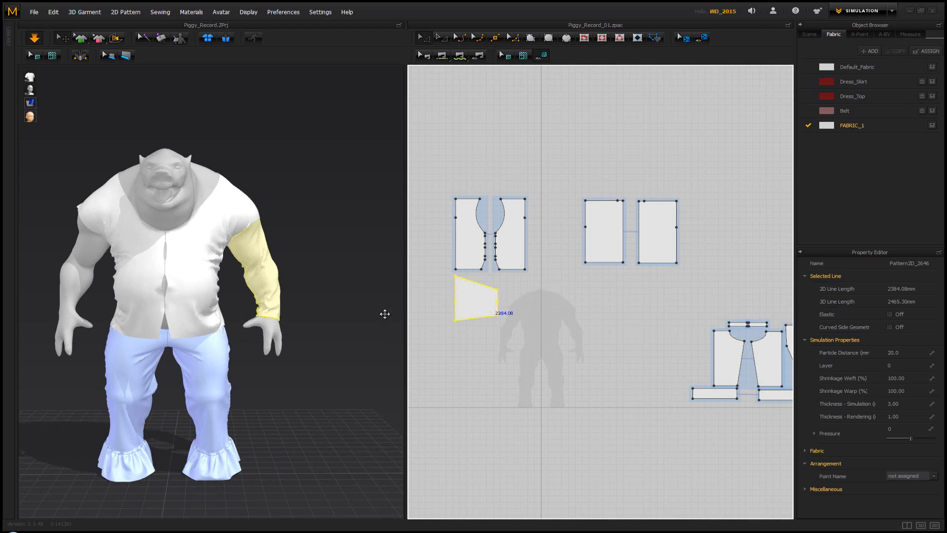
pyautogui.click(266, 393)
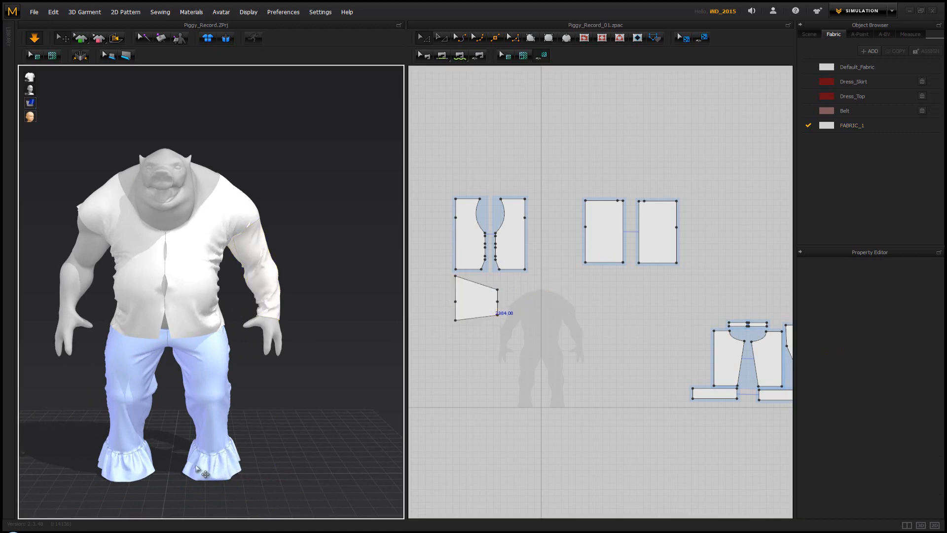
pyautogui.scroll(5, 511, 316)
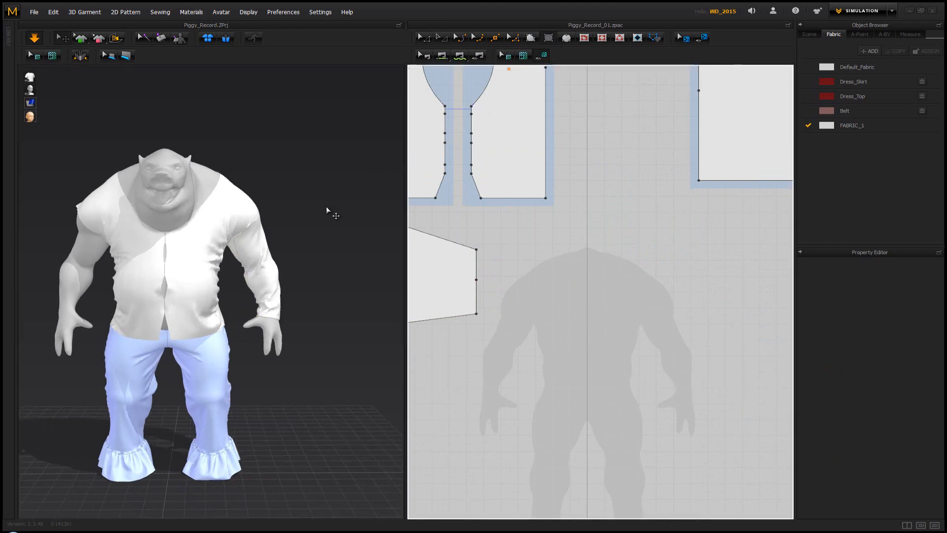
pyautogui.press('space')
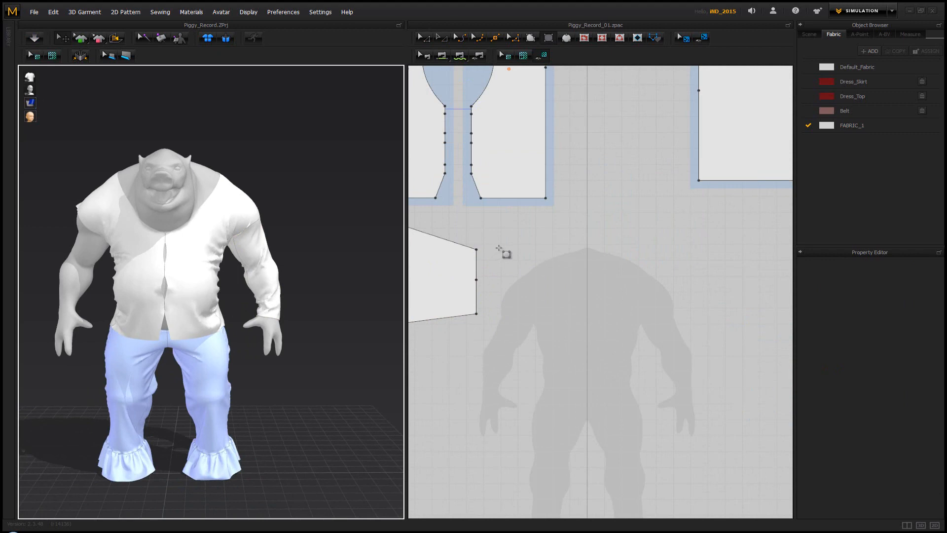
# Delete the midpoint on the short cuff edge of the tapered sleeve pattern
pyautogui.moveTo(494, 249); pyautogui.dragTo(558, 285, button='middle')
pyautogui.scroll(-1, 558, 285)
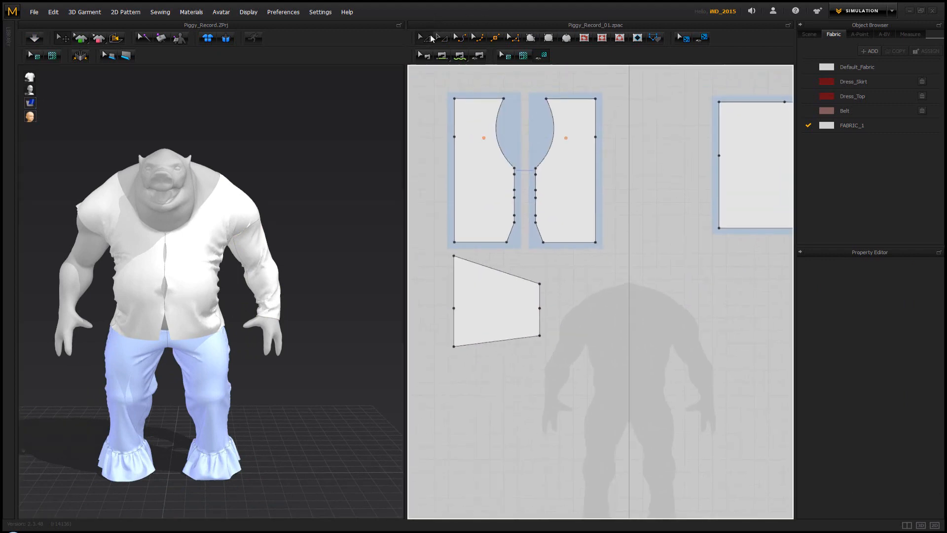
pyautogui.click(431, 38)
pyautogui.click(541, 311)
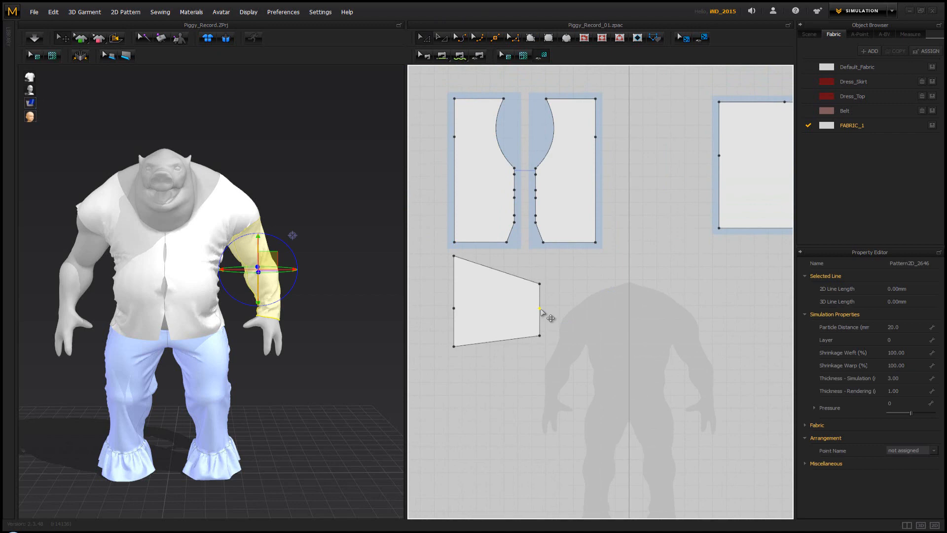
pyautogui.press('Delete')
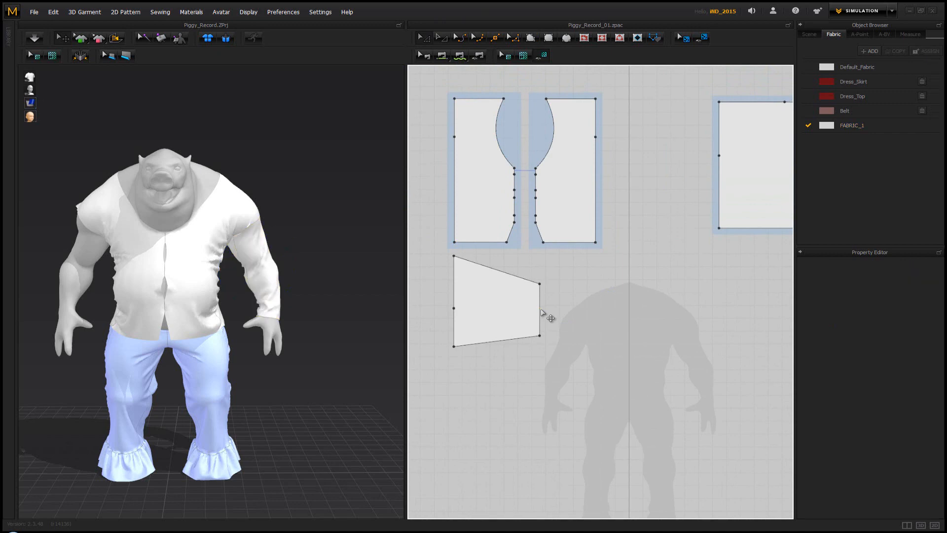
pyautogui.moveTo(331, 286); pyautogui.dragTo(274, 264, button='right')
pyautogui.press('space')
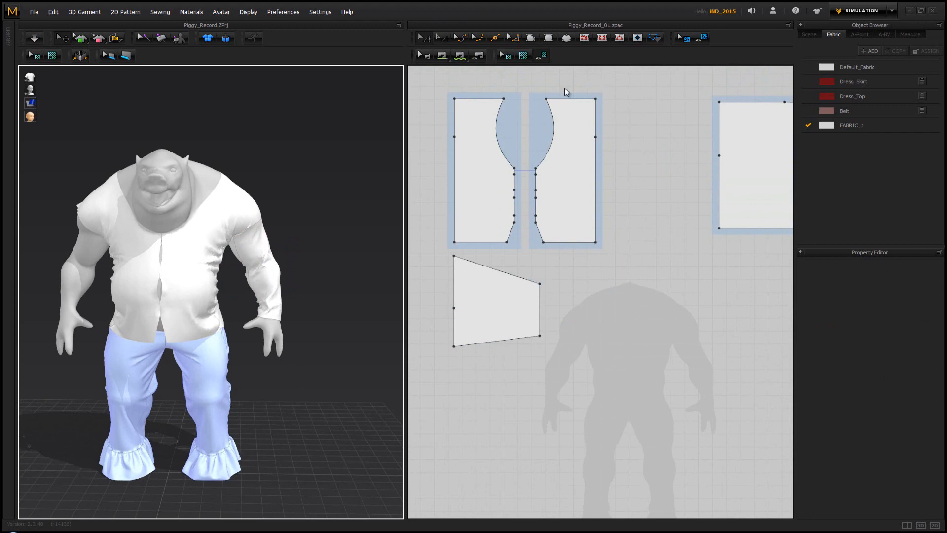
# Draw a tall rectangular strip about 259 mm wide beside the sleeve's cuff edge and lengthen it to about 1553 mm
pyautogui.click(548, 38)
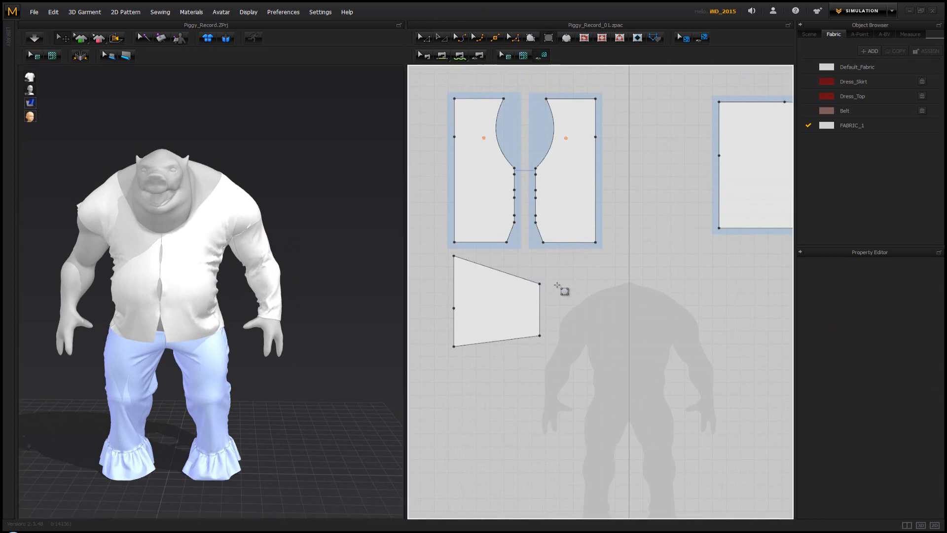
pyautogui.moveTo(555, 285); pyautogui.dragTo(591, 400)
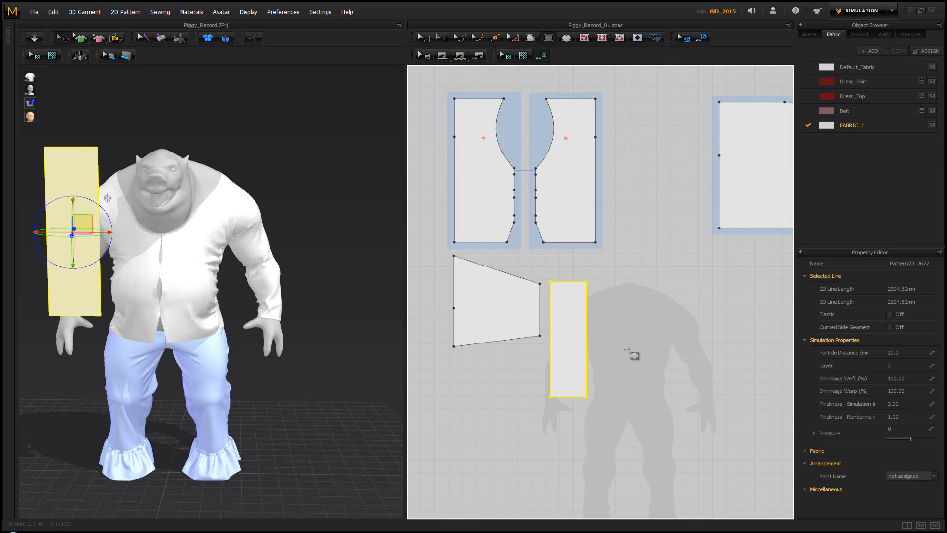
pyautogui.scroll(-2, 594, 375)
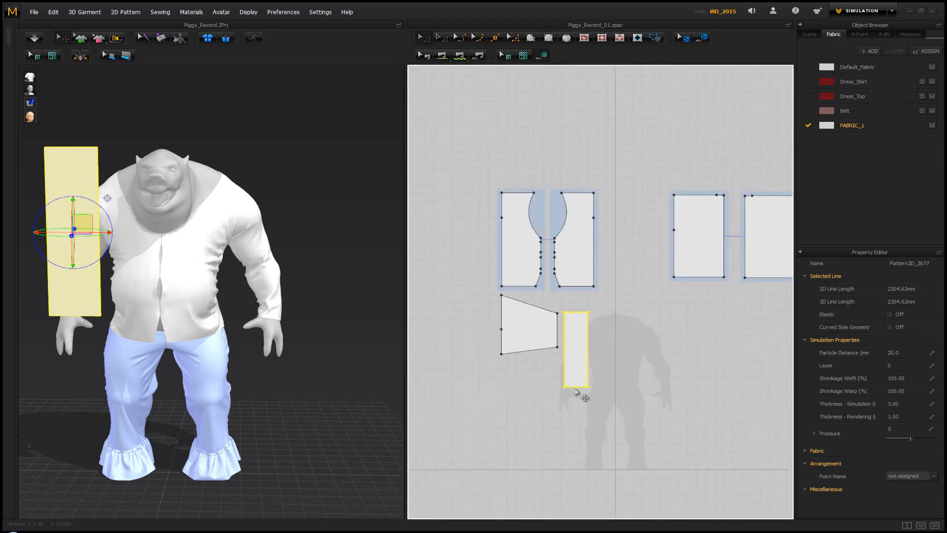
pyautogui.click(577, 405)
pyautogui.moveTo(580, 389); pyautogui.dragTo(577, 442)
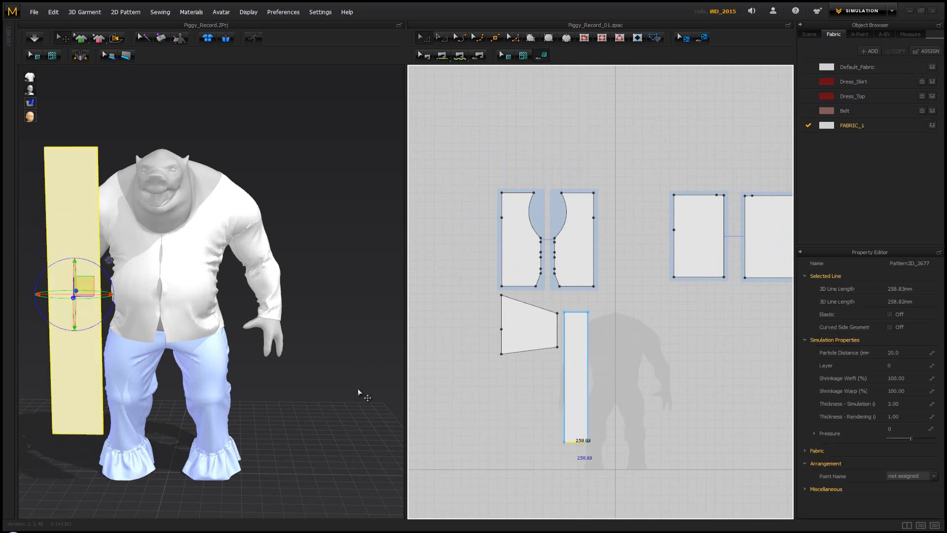
# Move the strip to the avatar's left side in 3D and rotate it to lie horizontally near the left hand
pyautogui.moveTo(203, 336); pyautogui.dragTo(115, 327, button='right')
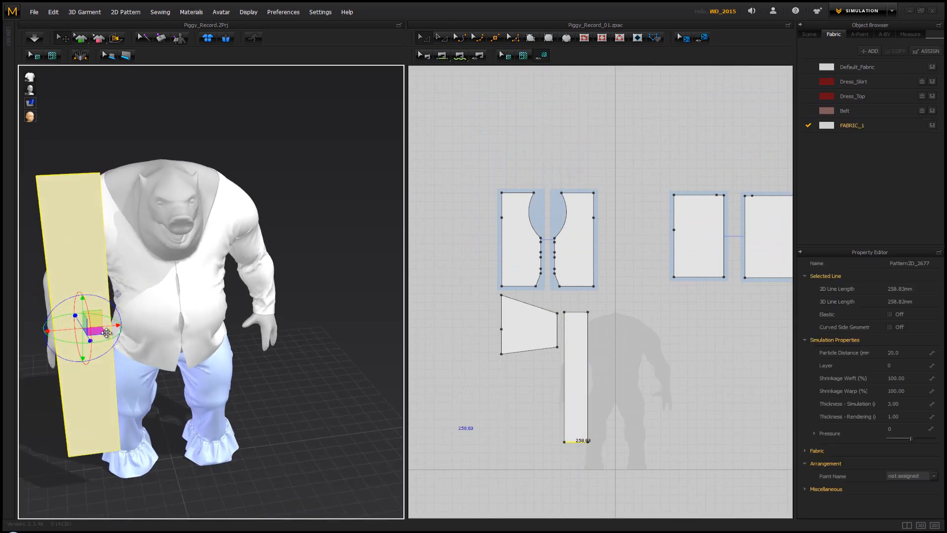
pyautogui.moveTo(106, 332); pyautogui.dragTo(358, 329)
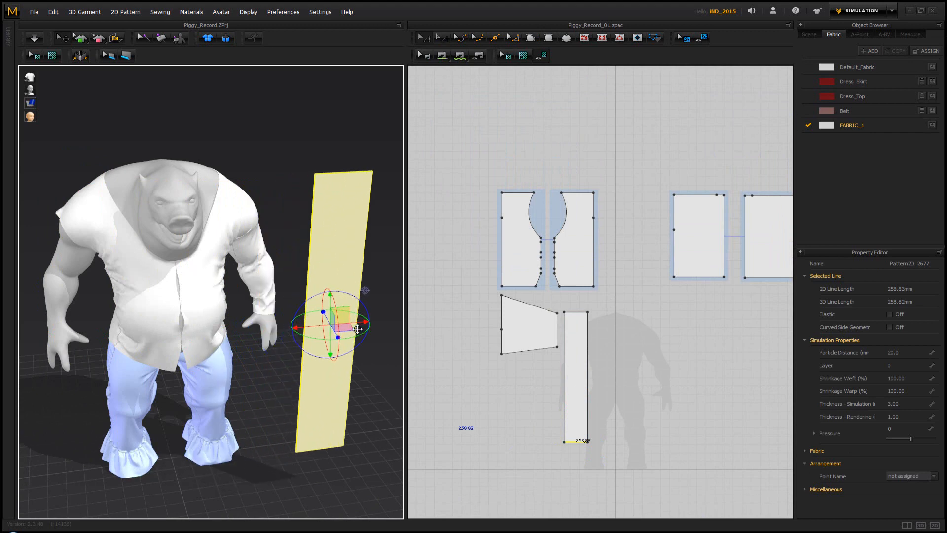
pyautogui.moveTo(311, 296); pyautogui.dragTo(365, 314)
pyautogui.rightClick(475, 345)
pyautogui.moveTo(301, 355); pyautogui.dragTo(222, 383, button='right')
pyautogui.click(222, 383)
# Split the strip's long edge facing the sleeve uniformly into 2 lines
pyautogui.click(549, 370)
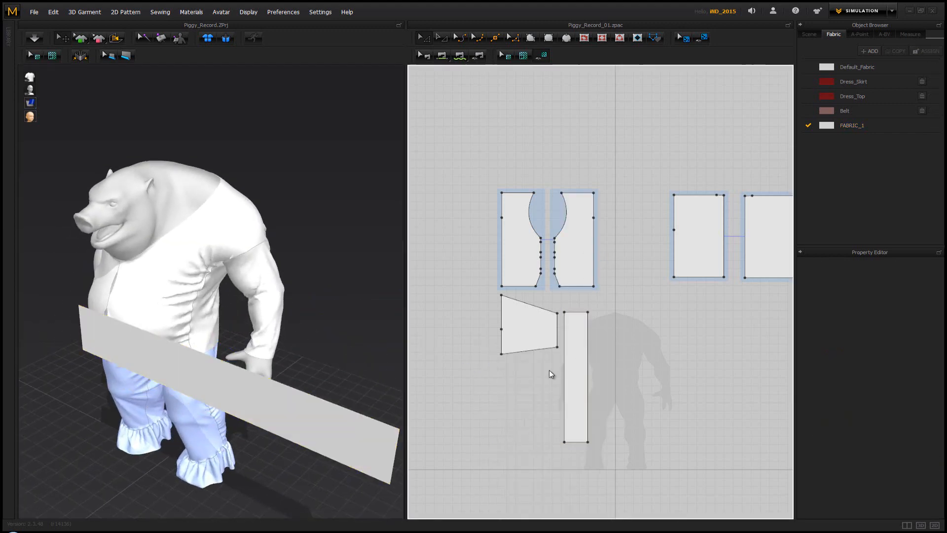
pyautogui.rightClick(564, 377)
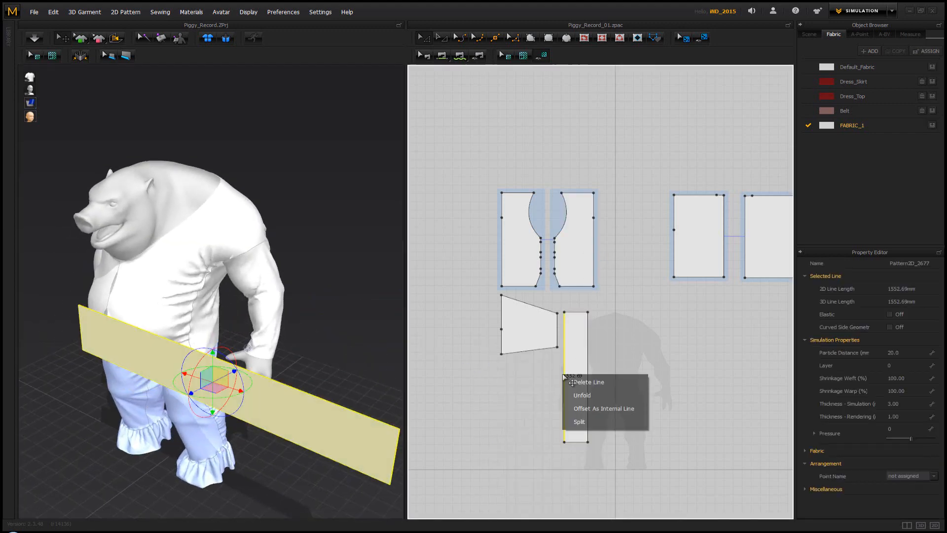
pyautogui.click(584, 419)
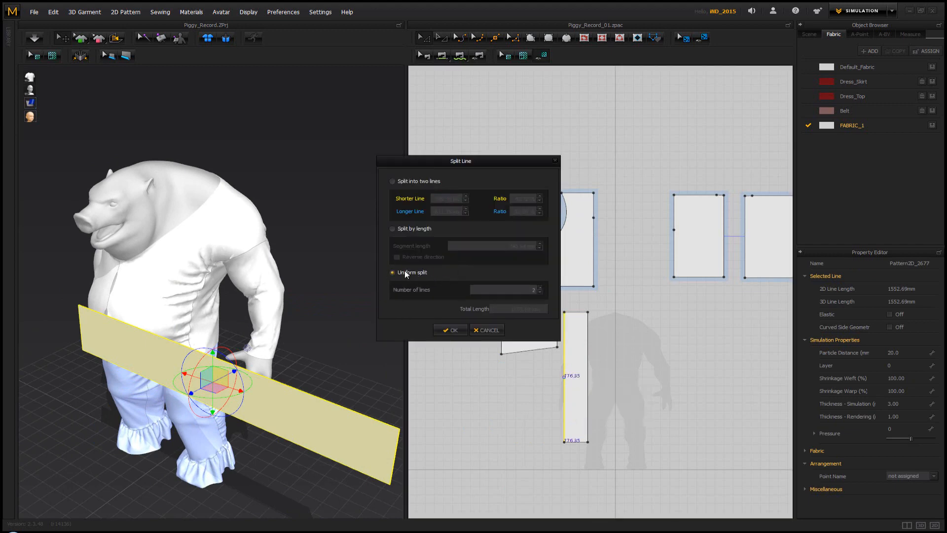
pyautogui.click(452, 330)
pyautogui.click(525, 382)
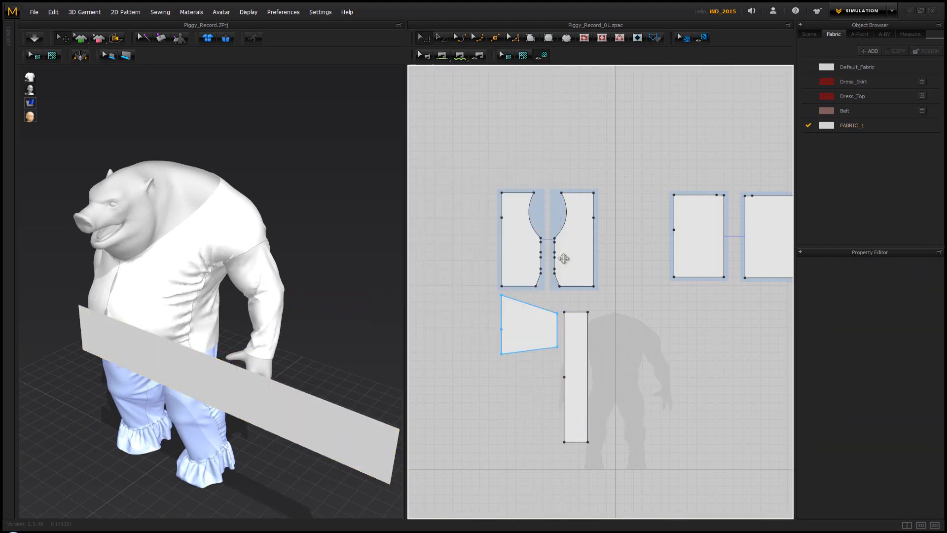
# Try to sew the upper half of the strip's split edge to the whole cuff edge of the sleeve
pyautogui.click(477, 39)
pyautogui.click(443, 56)
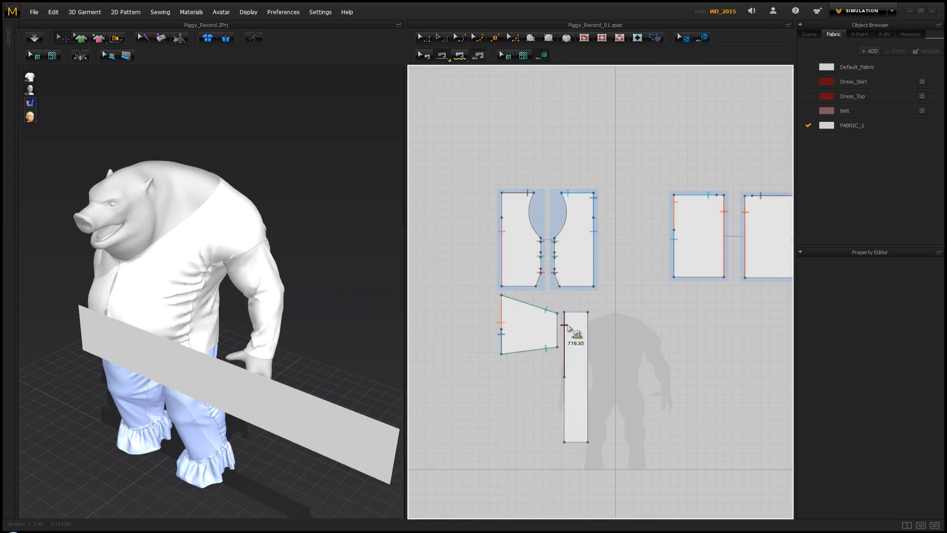
pyautogui.click(566, 326)
pyautogui.click(557, 326)
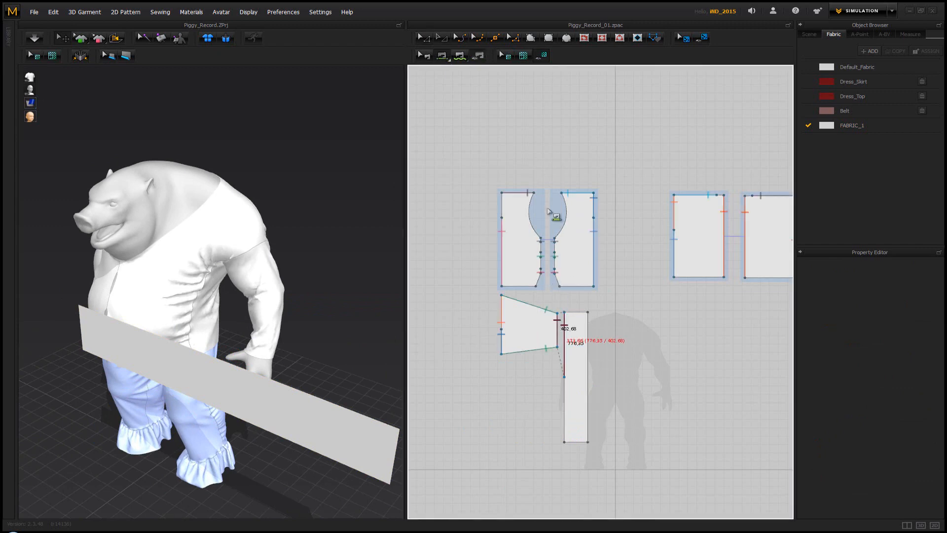
pyautogui.moveTo(551, 211); pyautogui.dragTo(566, 236, button='middle')
pyautogui.press('a')
# Split the cuff edge of the tapered sleeve uniformly into 2 lines
pyautogui.scroll(5, 570, 348)
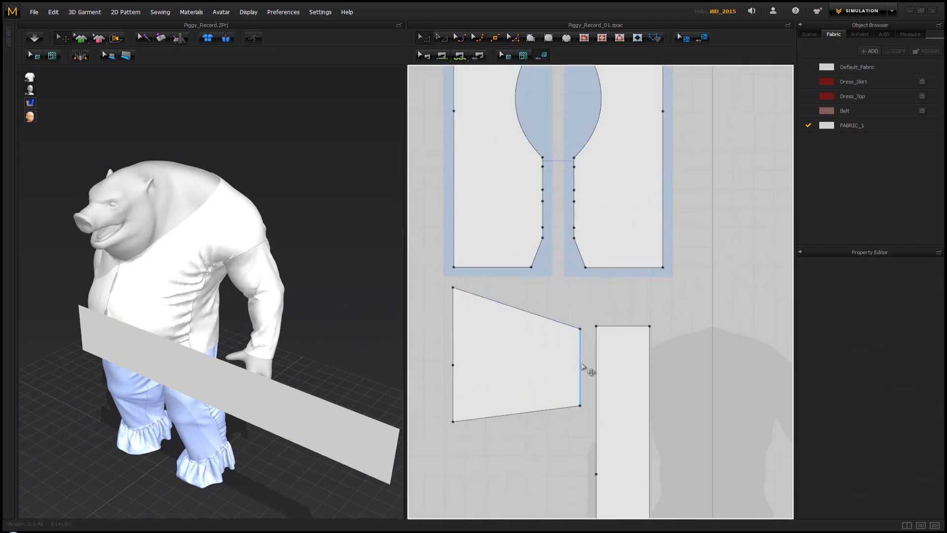
pyautogui.click(581, 367)
pyautogui.rightClick(581, 366)
pyautogui.click(604, 414)
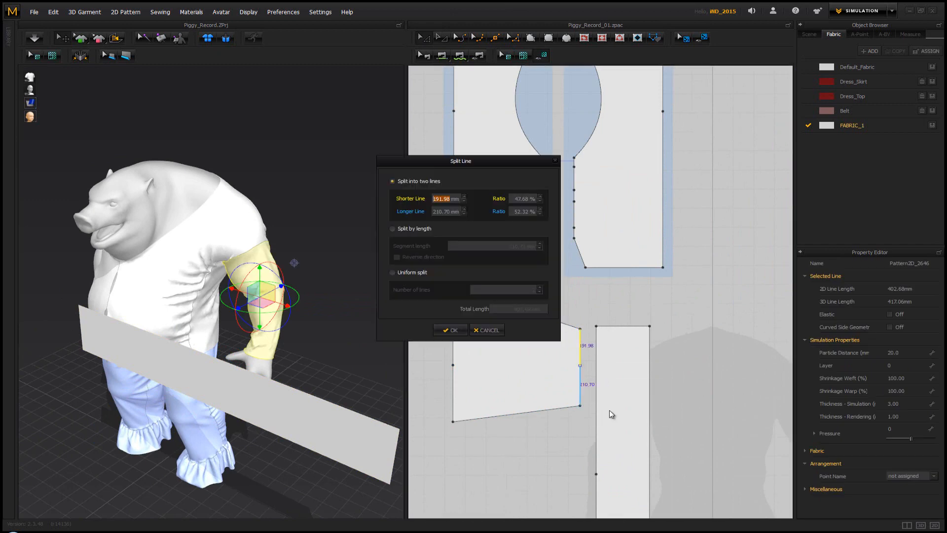
pyautogui.click(451, 330)
# Remove the split point from the strip's long edge and shorten the strip to about 905 mm
pyautogui.scroll(-2, 673, 310)
pyautogui.moveTo(673, 310); pyautogui.dragTo(663, 286, button='middle')
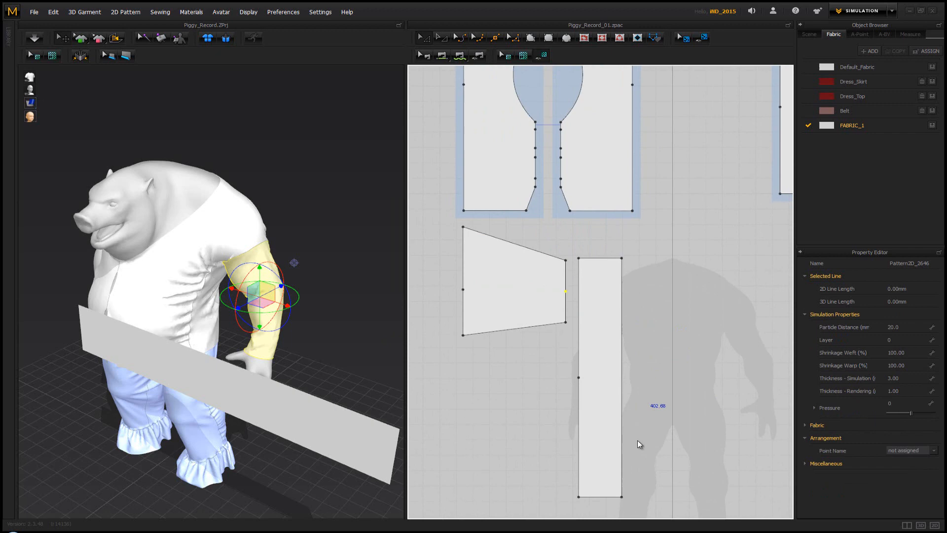
pyautogui.click(608, 496)
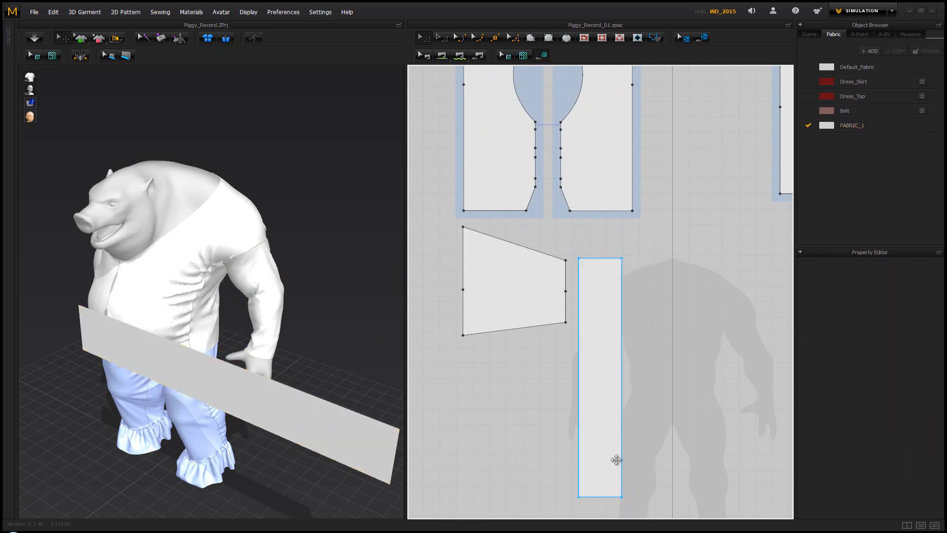
pyautogui.moveTo(604, 495); pyautogui.dragTo(605, 398)
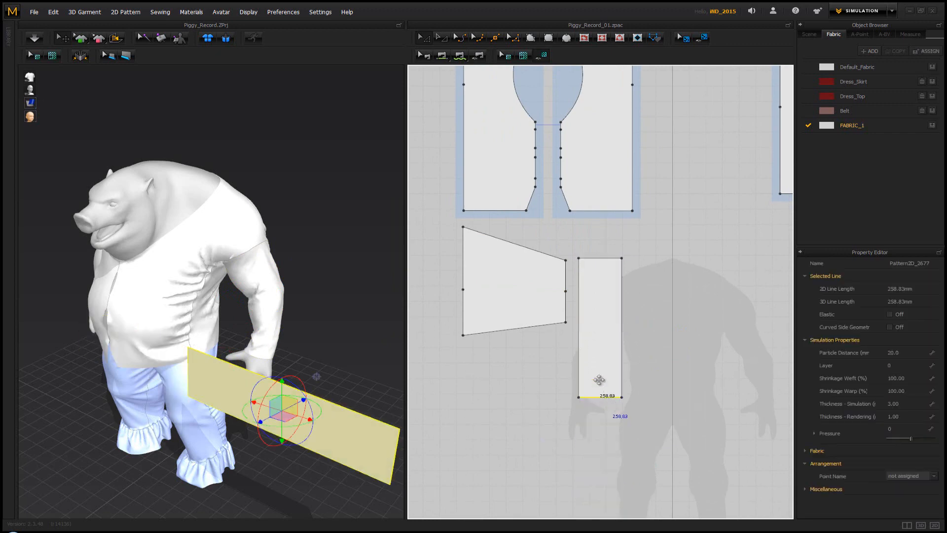
# Split the shortened strip's long edge facing the sleeve uniformly into 2 lines
pyautogui.click(580, 336)
pyautogui.rightClick(581, 336)
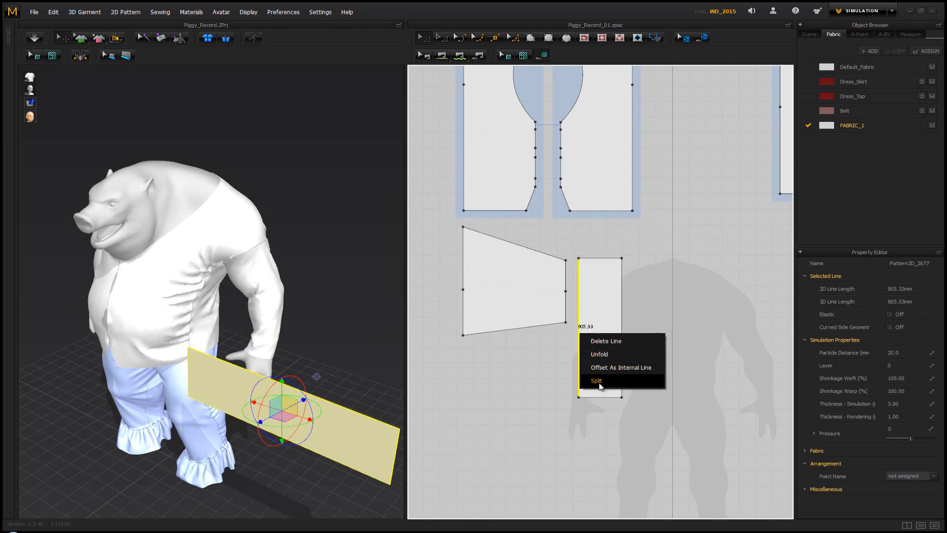
pyautogui.click(607, 338)
pyautogui.click(454, 330)
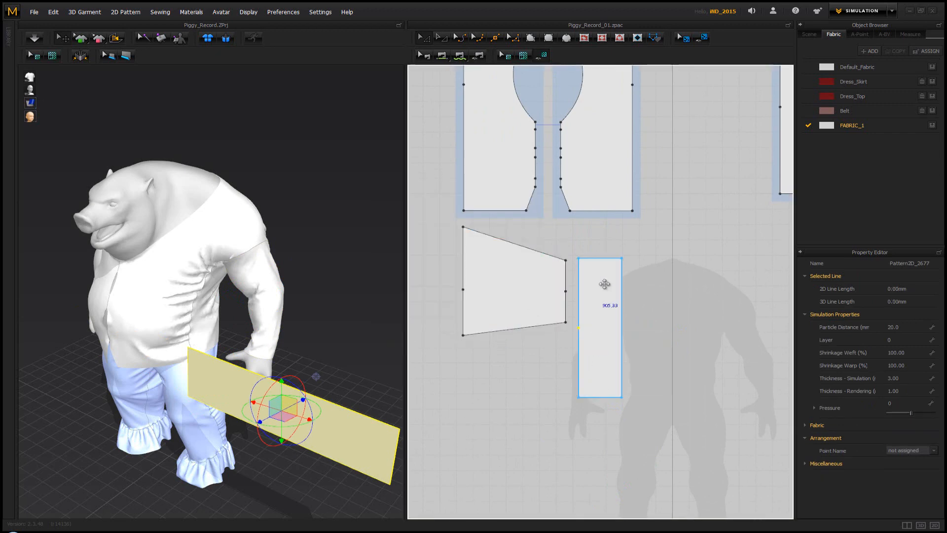
# Try sewing the upper half of the sleeve's cuff edge to the upper half of the strip's edge, undoing each seam
pyautogui.press('n')
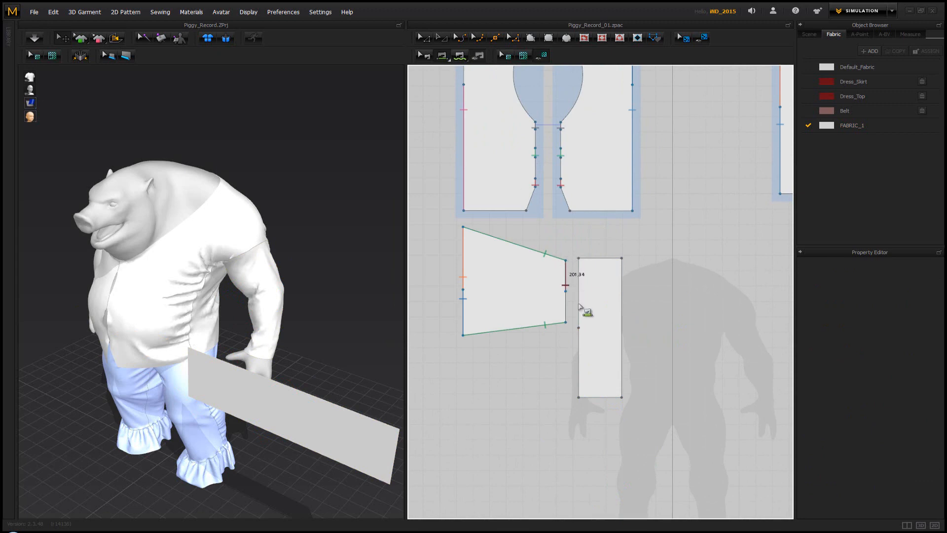
pyautogui.click(580, 317)
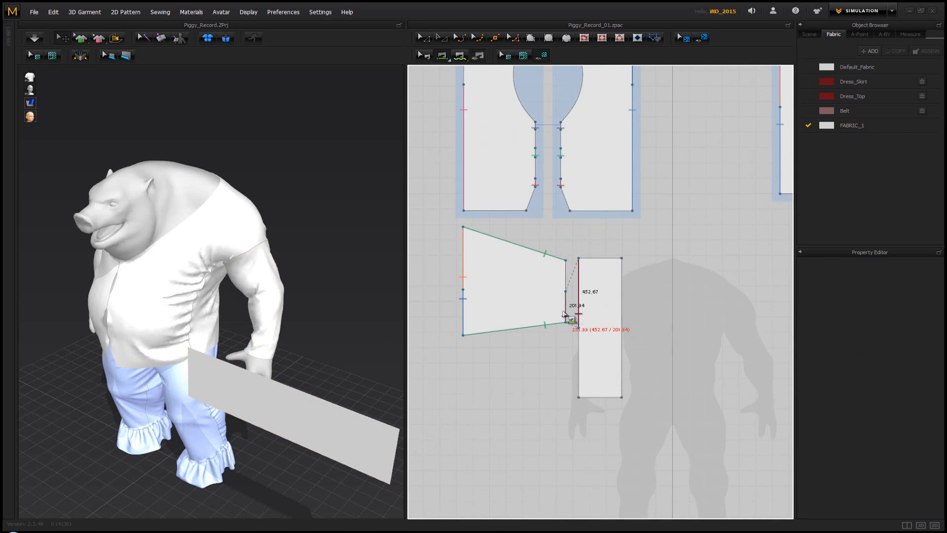
pyautogui.click(567, 291)
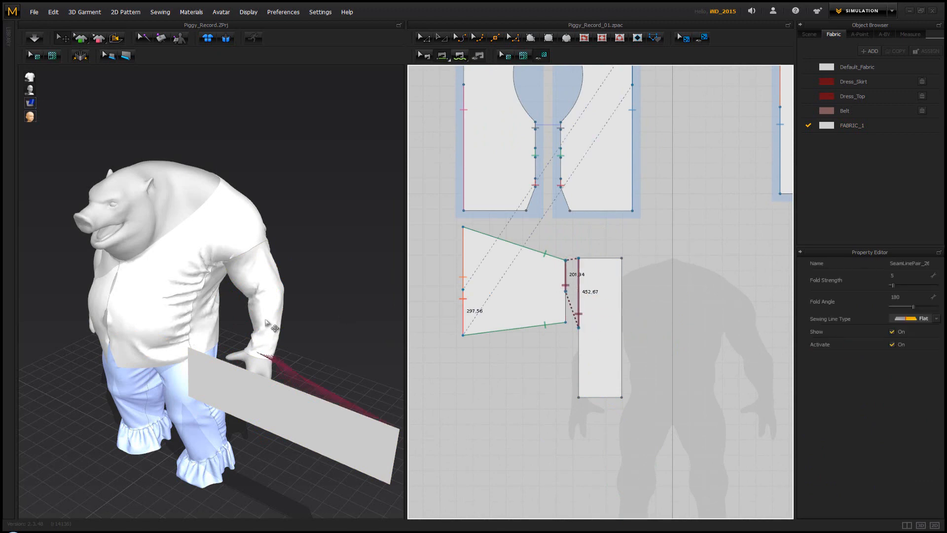
pyautogui.moveTo(273, 325); pyautogui.dragTo(246, 330, button='right')
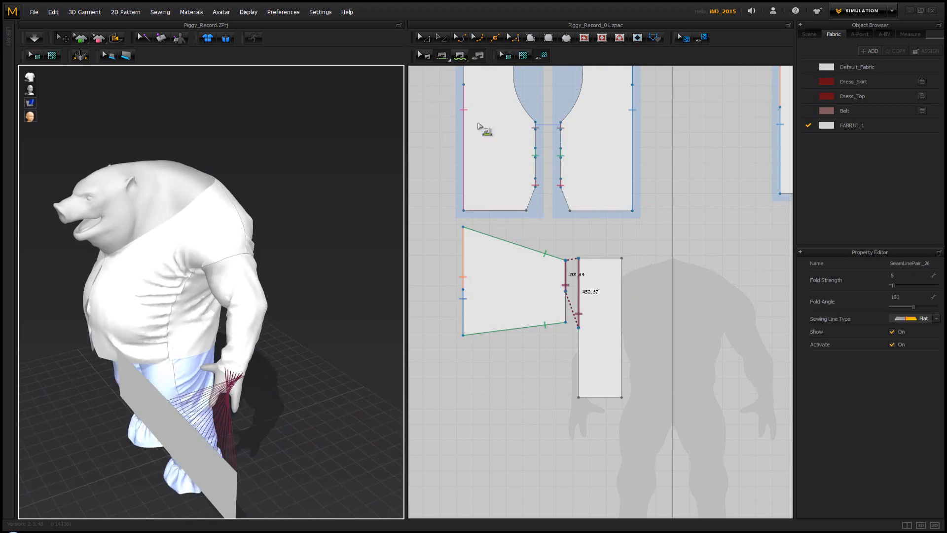
pyautogui.hotkey('ctrl', 'z')
pyautogui.click(577, 269)
pyautogui.click(565, 273)
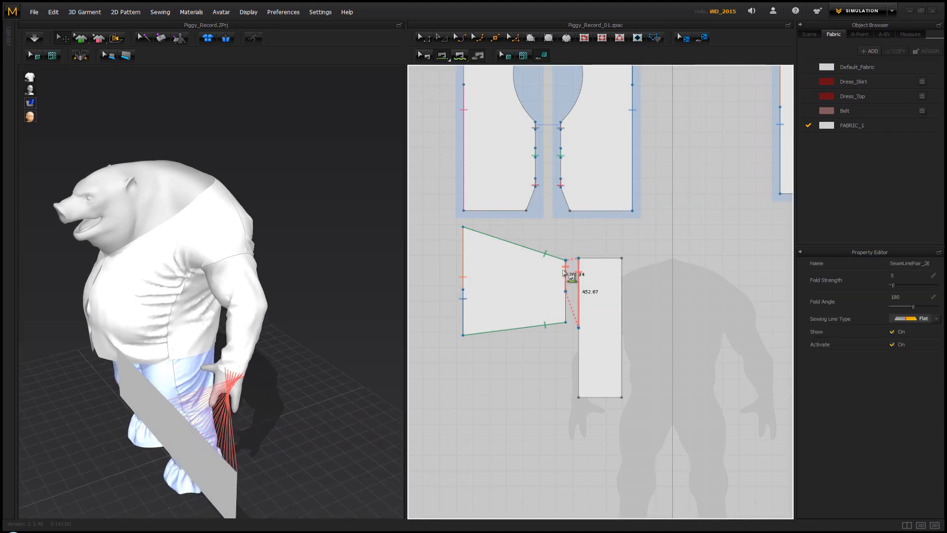
pyautogui.hotkey('ctrl', 'z')
# Sew the upper half of the strip's edge to the cuff's upper half in the crossed direction and briefly simulate it
pyautogui.click(579, 271)
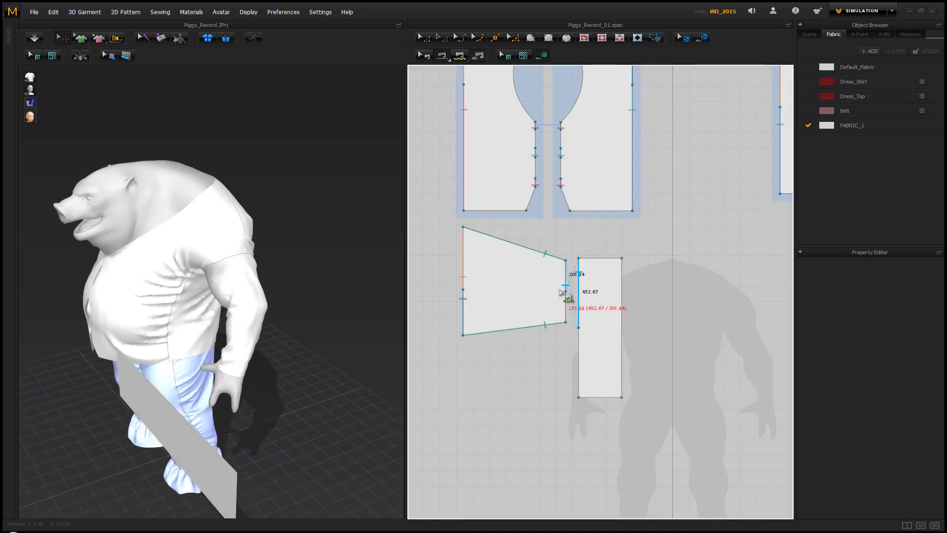
pyautogui.click(565, 292)
pyautogui.press('space')
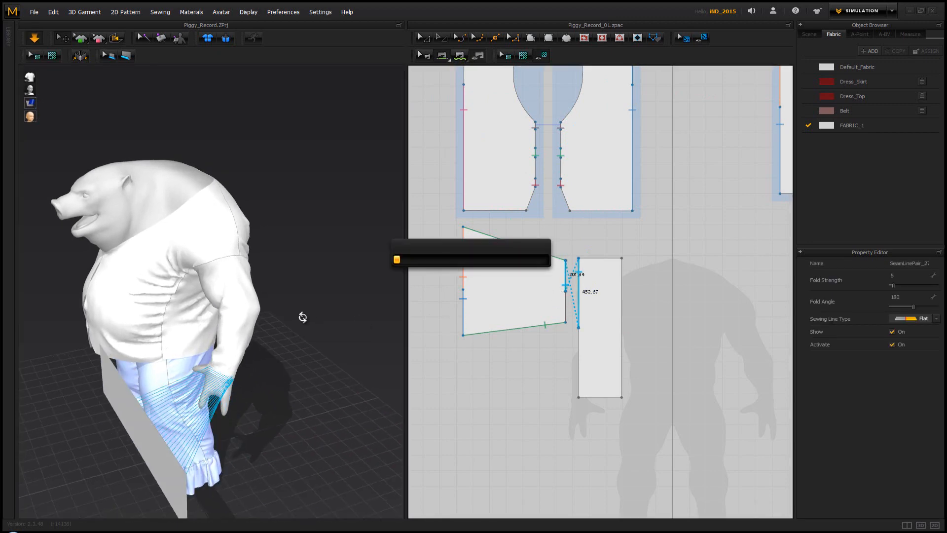
pyautogui.moveTo(302, 318); pyautogui.dragTo(323, 291, button='right')
pyautogui.scroll(-2, 216, 273)
pyautogui.moveTo(535, 158); pyautogui.dragTo(542, 238, button='middle')
pyautogui.scroll(-5, 543, 239)
pyautogui.moveTo(613, 236)
pyautogui.mouseDown(button='middle')
pyautogui.moveTo(646, 234)
pyautogui.moveTo(598, 235)
pyautogui.mouseUp(button='middle')
pyautogui.click(424, 40)
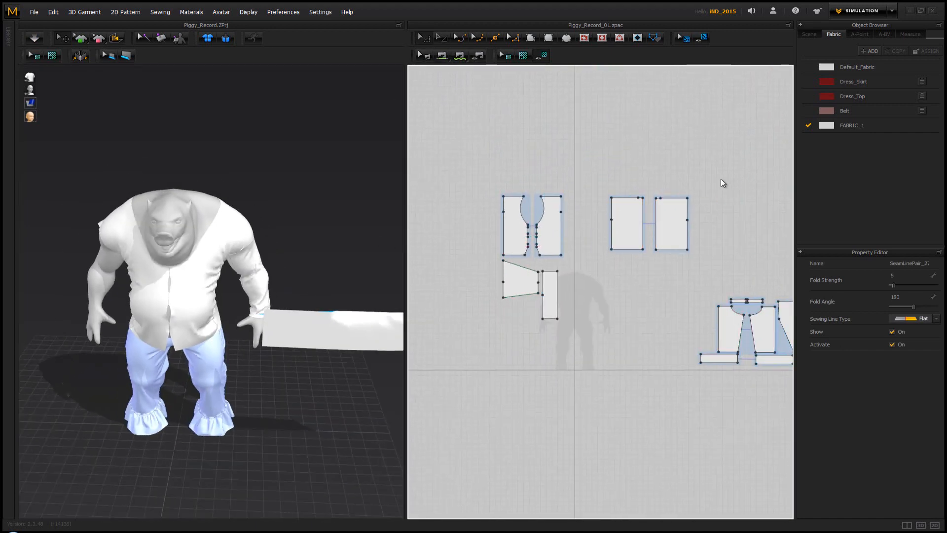
# Freeze the top's four front and back body pieces so they hold still during simulation
pyautogui.moveTo(723, 173); pyautogui.dragTo(471, 257)
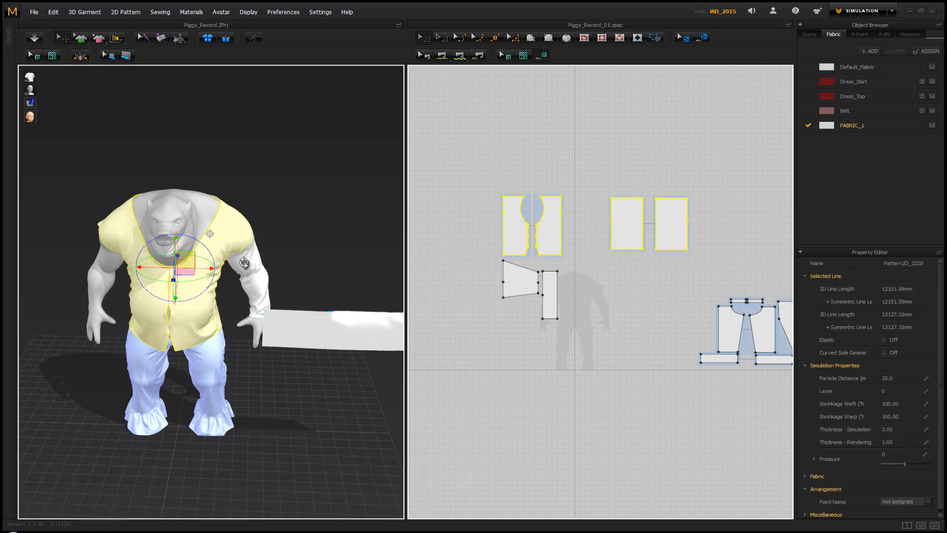
pyautogui.rightClick(242, 264)
pyautogui.click(476, 182)
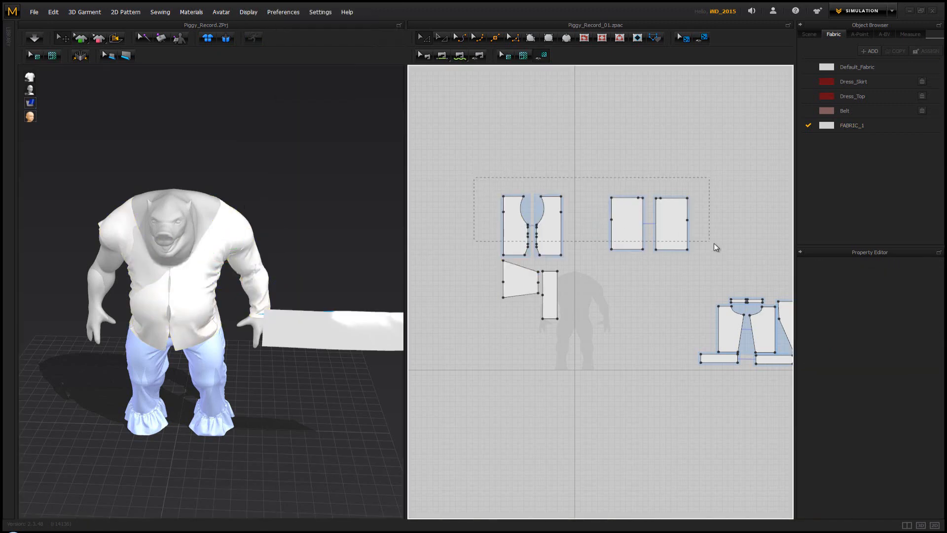
pyautogui.moveTo(724, 259); pyautogui.dragTo(722, 257)
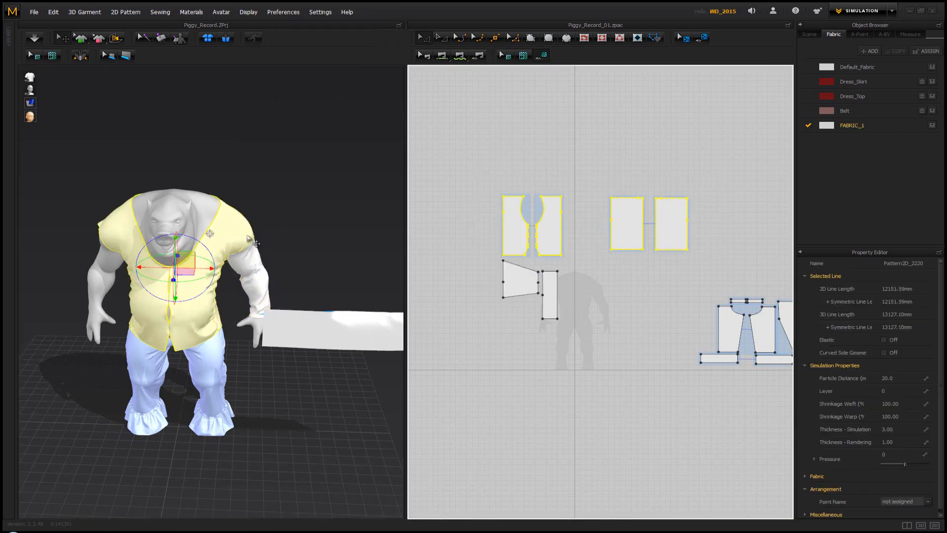
pyautogui.rightClick(228, 233)
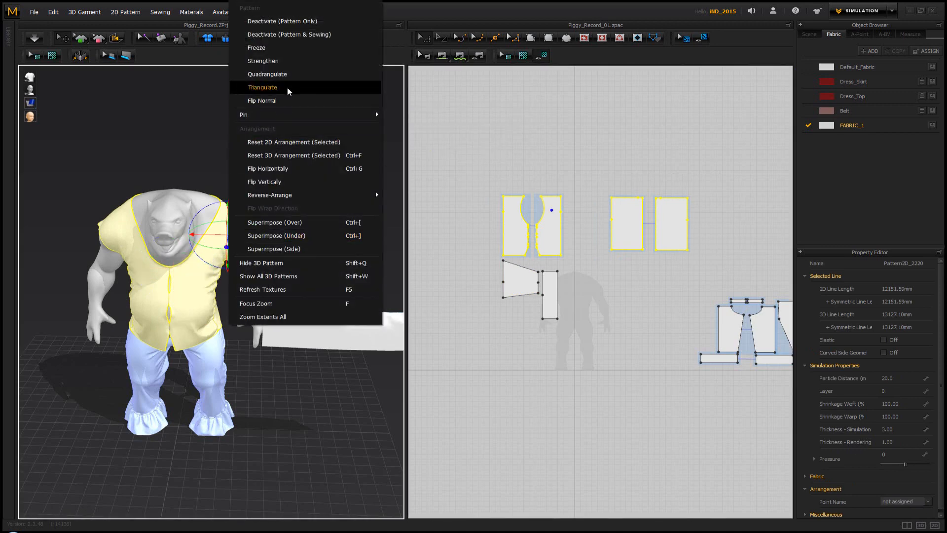
pyautogui.click(289, 47)
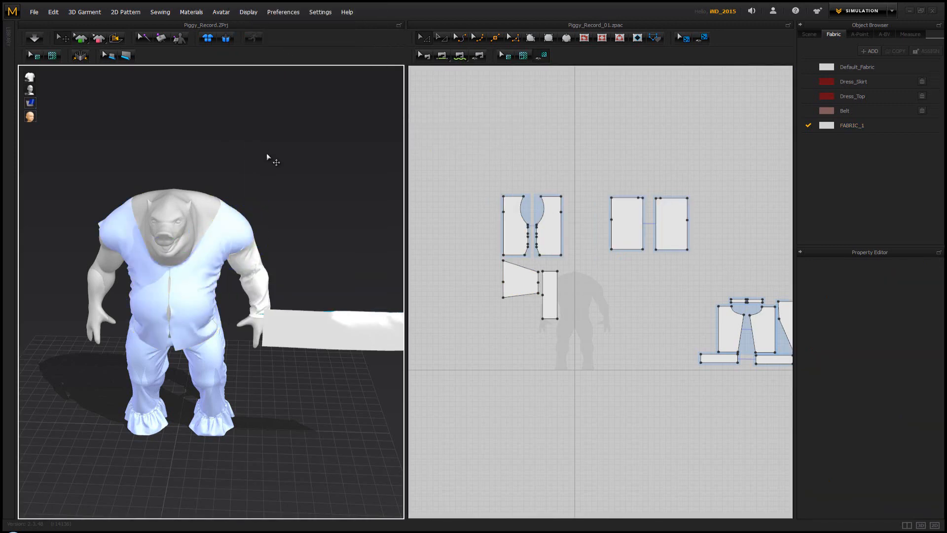
# Simulate the half-sewn strip onto the cuff and try to pull it into place around the hand
pyautogui.moveTo(267, 157); pyautogui.dragTo(242, 227, button='right')
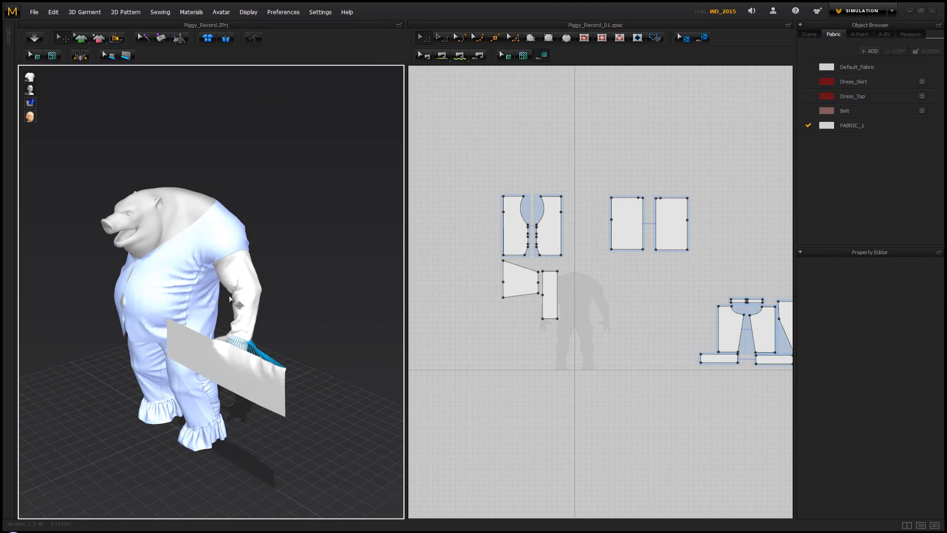
pyautogui.moveTo(230, 297); pyautogui.dragTo(233, 255, button='middle')
pyautogui.scroll(5, 247, 250)
pyautogui.moveTo(308, 235); pyautogui.dragTo(303, 244, button='right')
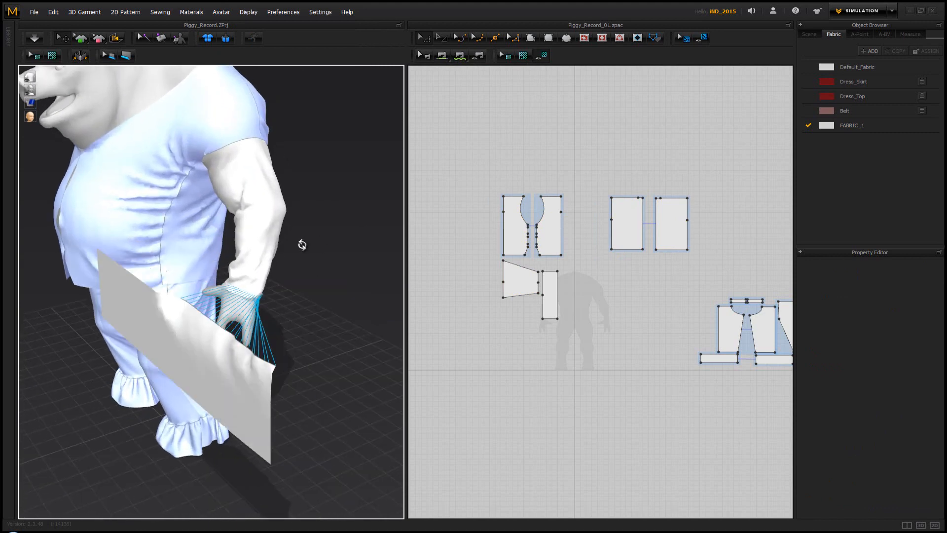
pyautogui.press('space')
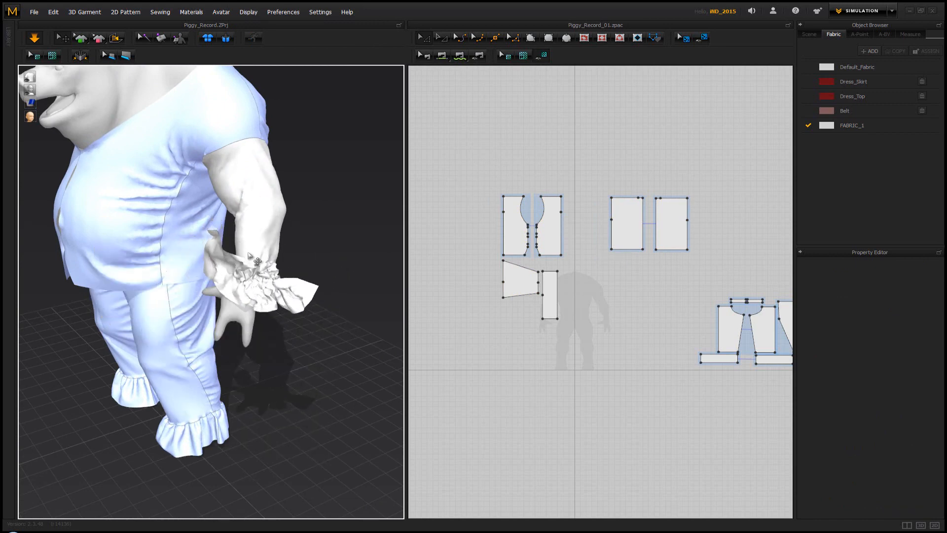
pyautogui.moveTo(270, 274); pyautogui.dragTo(222, 334)
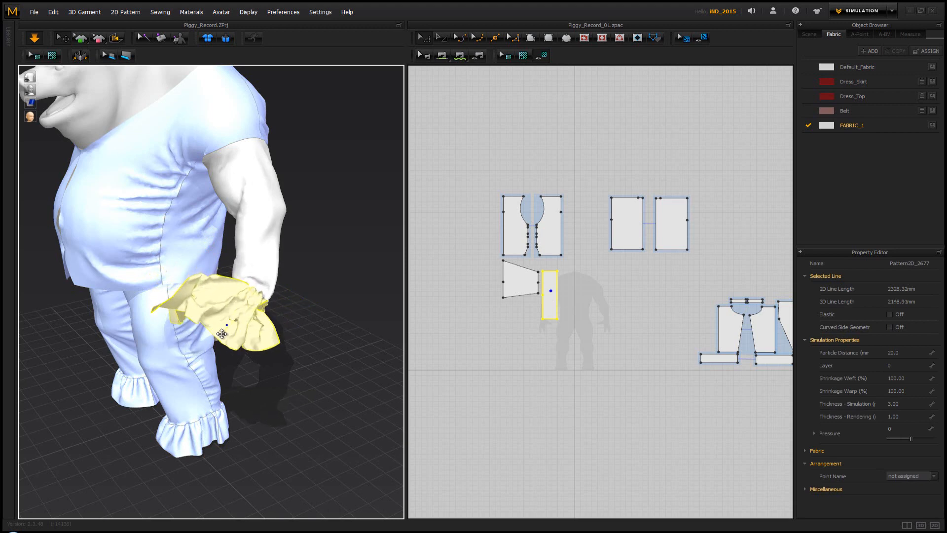
pyautogui.click(294, 293)
pyautogui.press('space')
pyautogui.scroll(5, 515, 286)
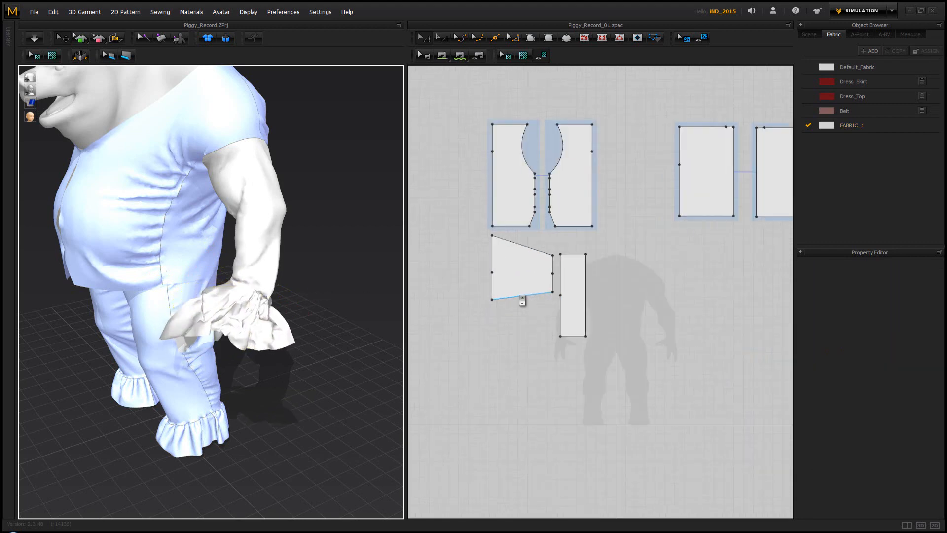
# Try sewing the lower half of the strip's edge to the lower half of the sleeve's cuff edge and simulate
pyautogui.click(439, 54)
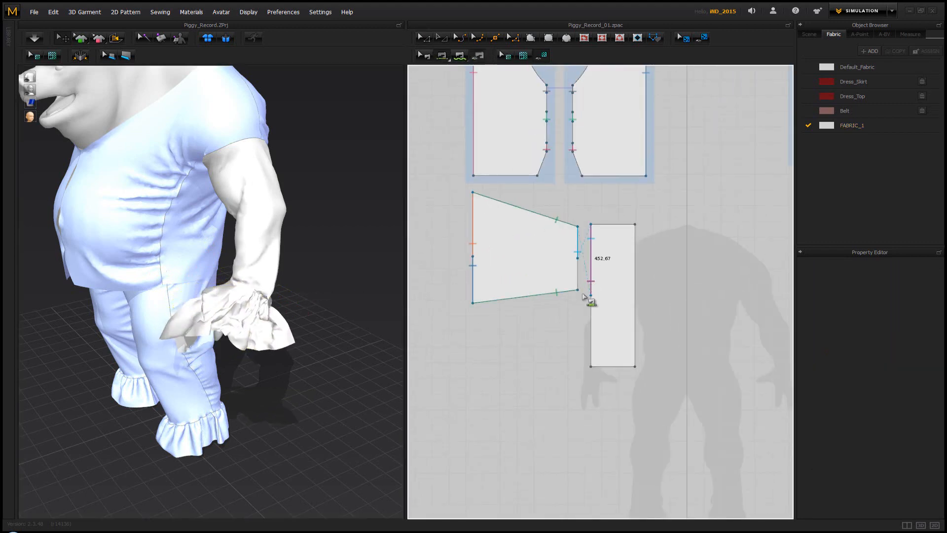
pyautogui.click(592, 350)
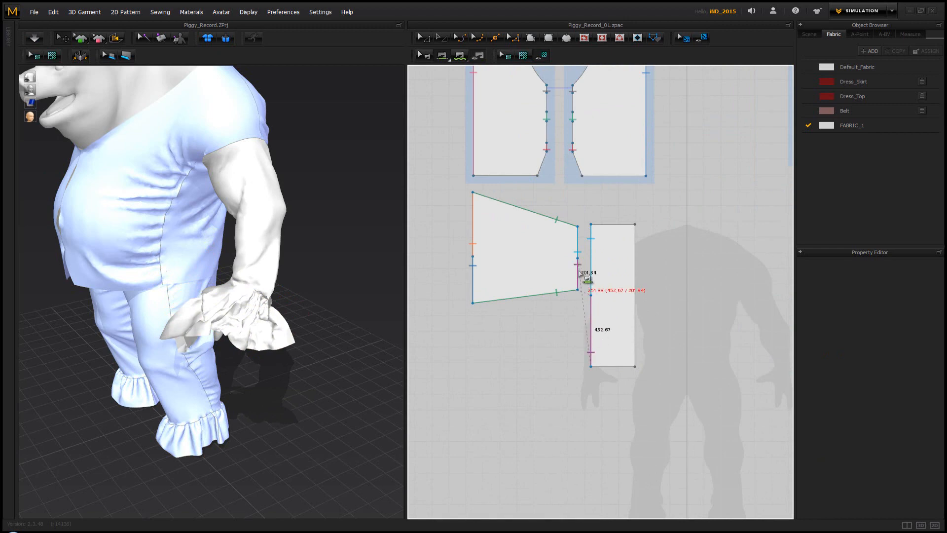
pyautogui.click(578, 276)
pyautogui.moveTo(330, 269); pyautogui.dragTo(349, 268, button='right')
pyautogui.press('space')
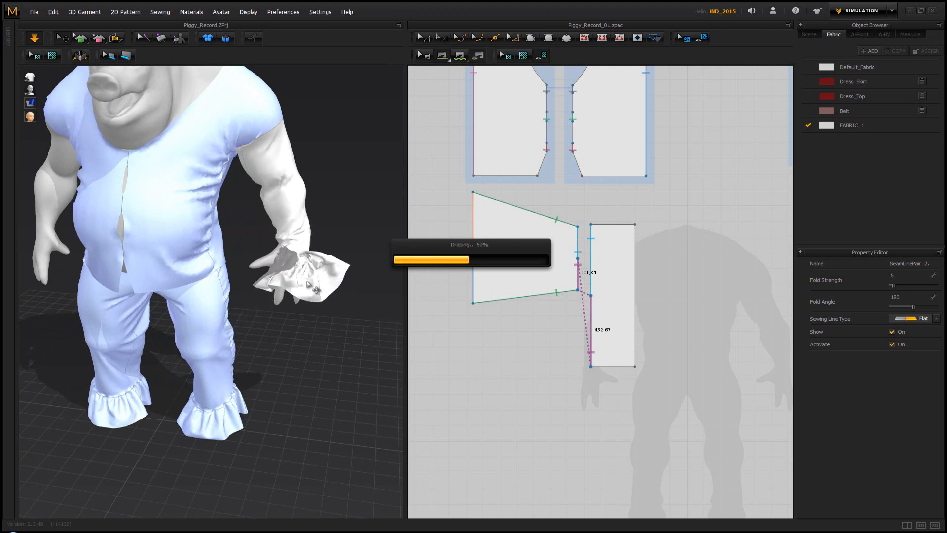
# Try to pull the fully sewn strip into shape around the left wrist during simulation
pyautogui.moveTo(339, 294); pyautogui.dragTo(237, 287, button='right')
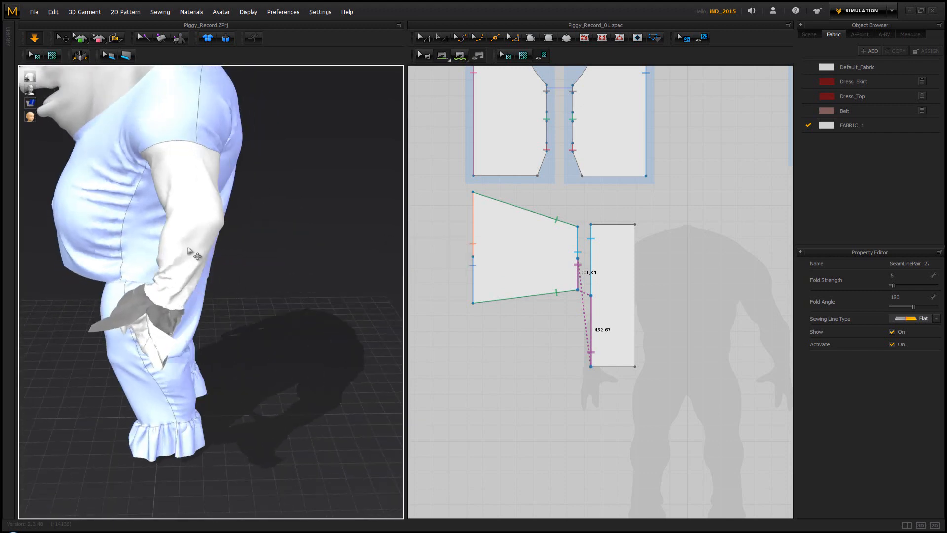
pyautogui.moveTo(281, 260); pyautogui.dragTo(295, 261, button='right')
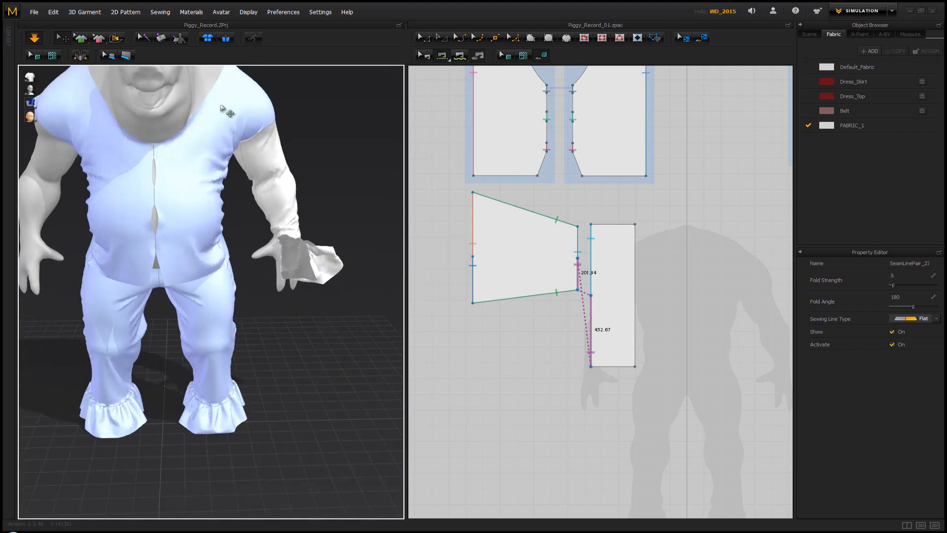
pyautogui.click(426, 39)
pyautogui.moveTo(298, 263); pyautogui.dragTo(231, 269)
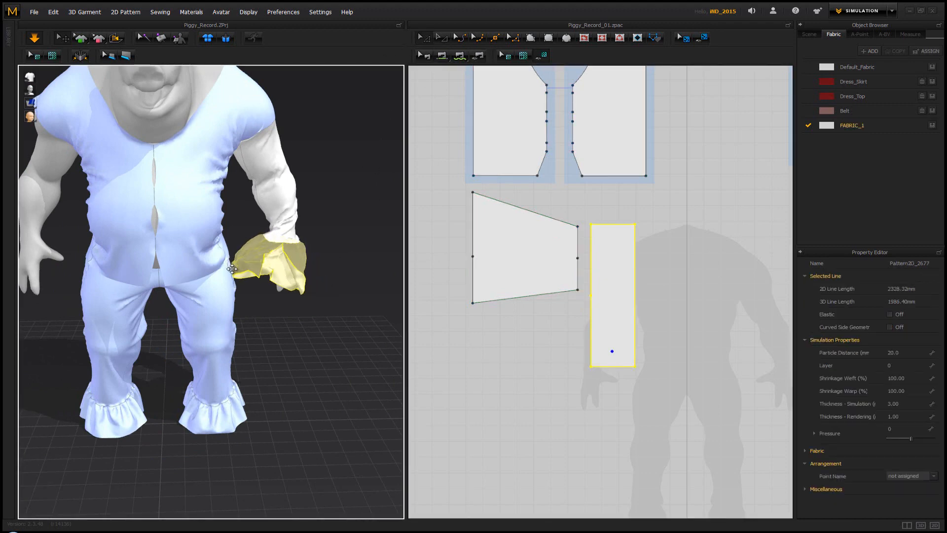
pyautogui.click(289, 262)
pyautogui.press('space')
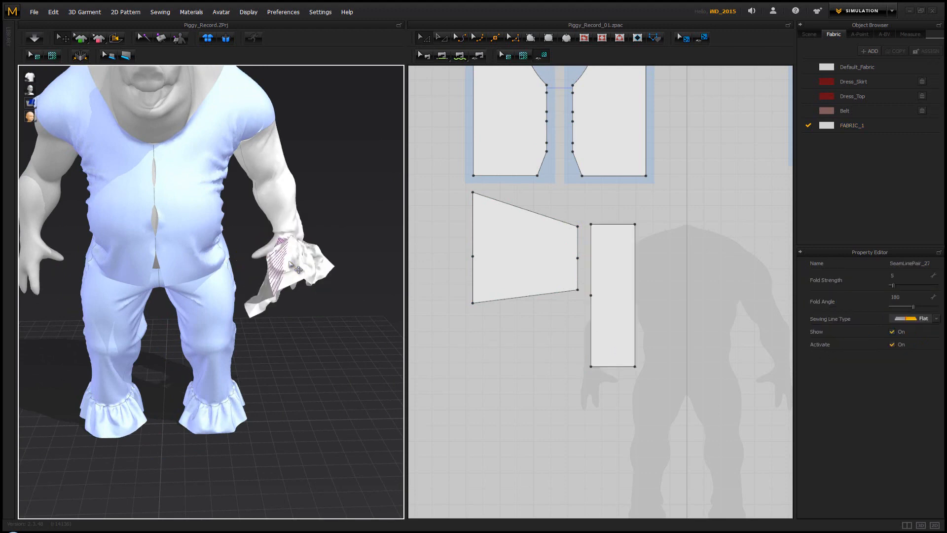
# Undo the strip's draping and the seam on the cuff's lower half
pyautogui.click(295, 266)
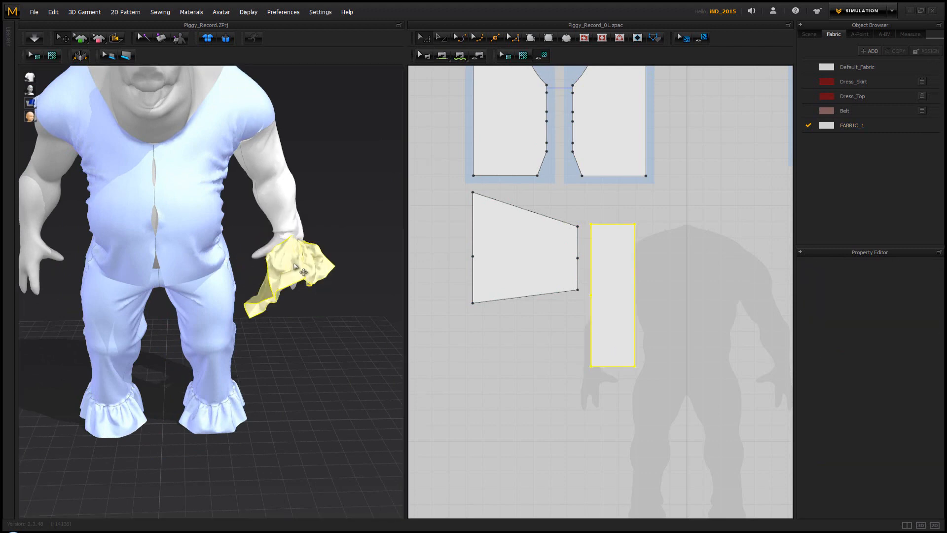
pyautogui.moveTo(311, 243); pyautogui.dragTo(274, 274, button='right')
pyautogui.hotkey('ctrl', 'z')
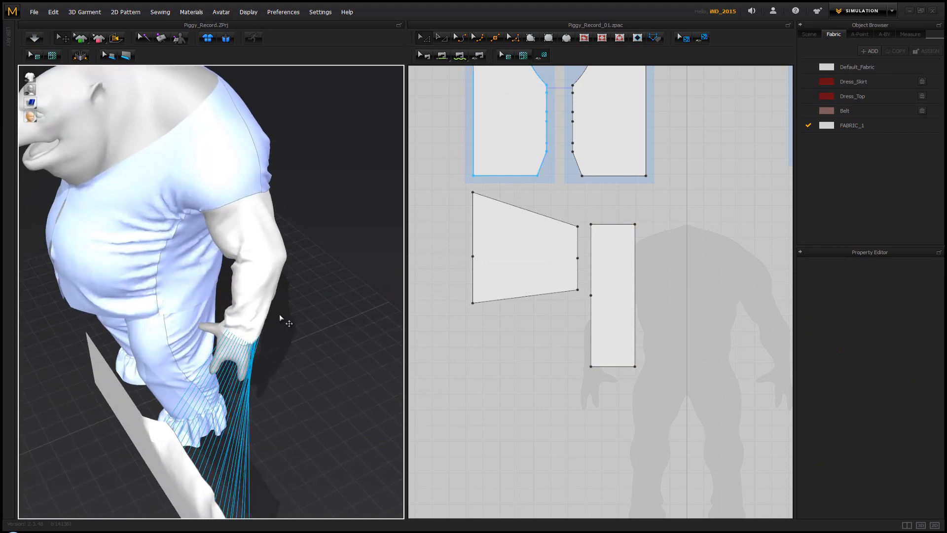
# Sew the lower half of the strip's edge to the cuff's lower half and reverse that seam's direction
pyautogui.scroll(-5, 285, 321)
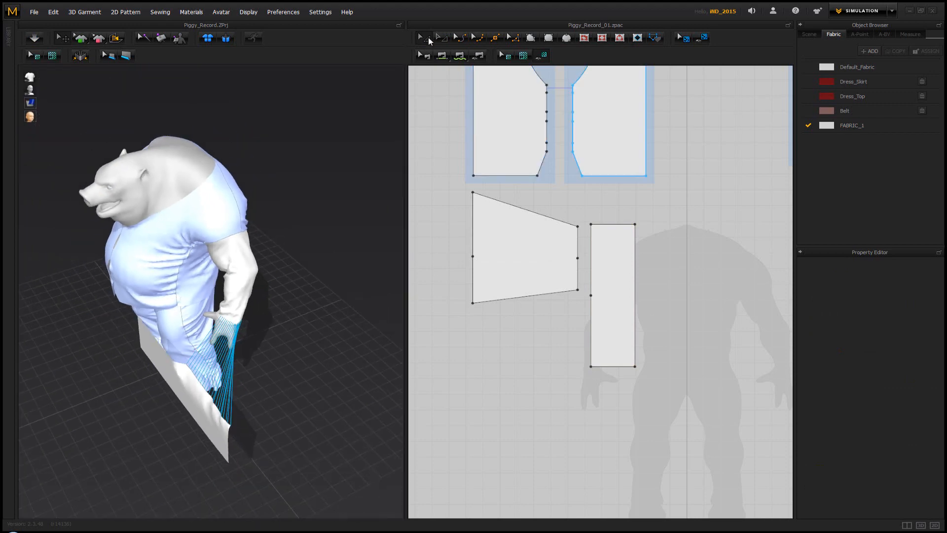
pyautogui.moveTo(301, 266); pyautogui.dragTo(339, 251, button='right')
pyautogui.click(459, 55)
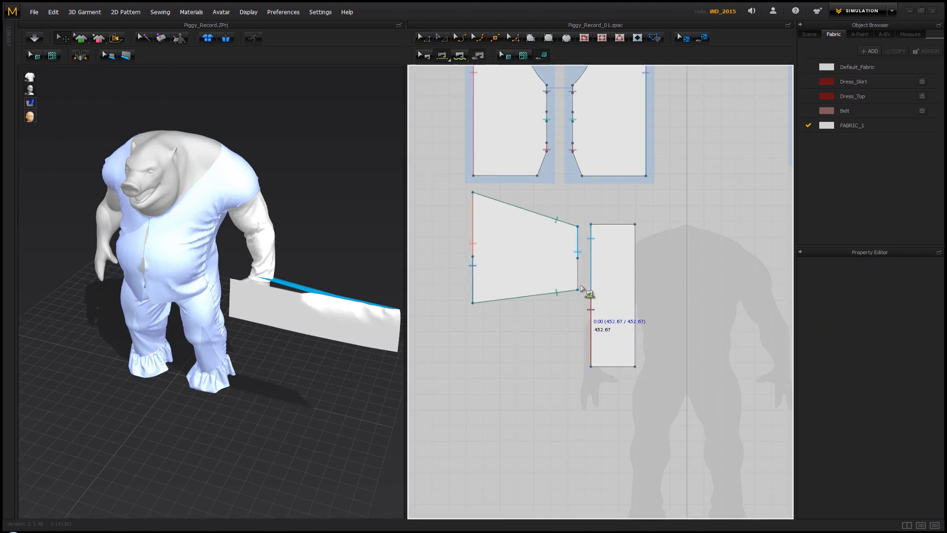
pyautogui.click(581, 287)
pyautogui.moveTo(322, 268); pyautogui.dragTo(307, 268, button='right')
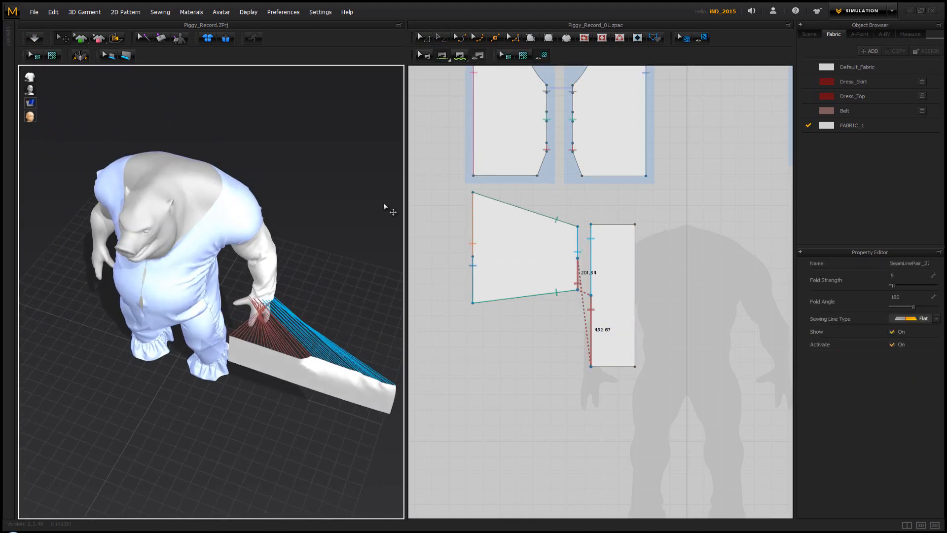
pyautogui.click(425, 55)
pyautogui.rightClick(591, 310)
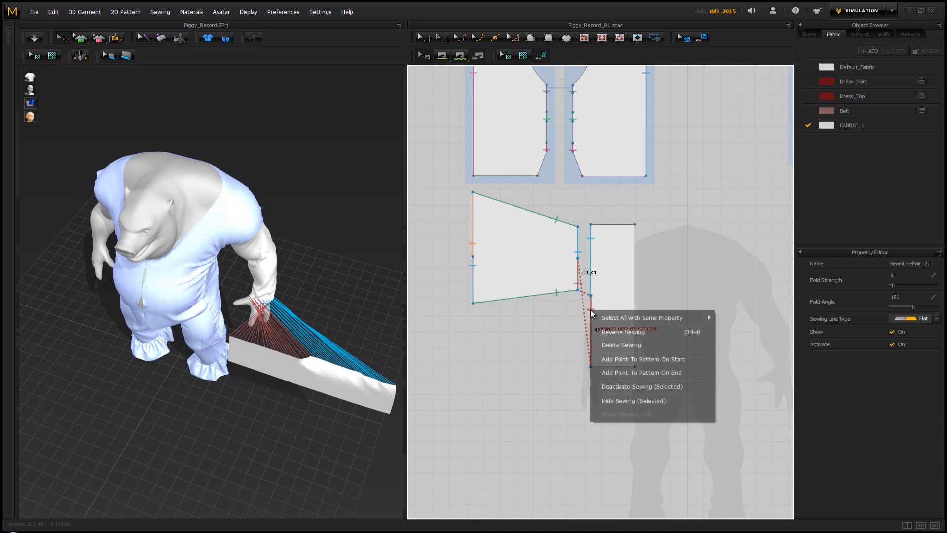
pyautogui.click(618, 331)
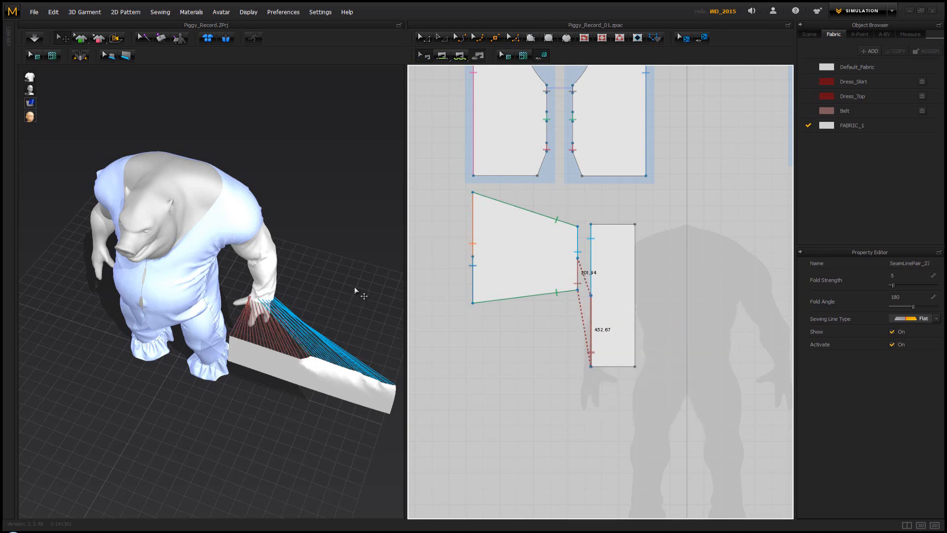
# Reposition the flat ruffle strip in 3D so it sits close to the left wrist
pyautogui.moveTo(292, 296); pyautogui.dragTo(352, 319, button='right')
pyautogui.click(352, 319)
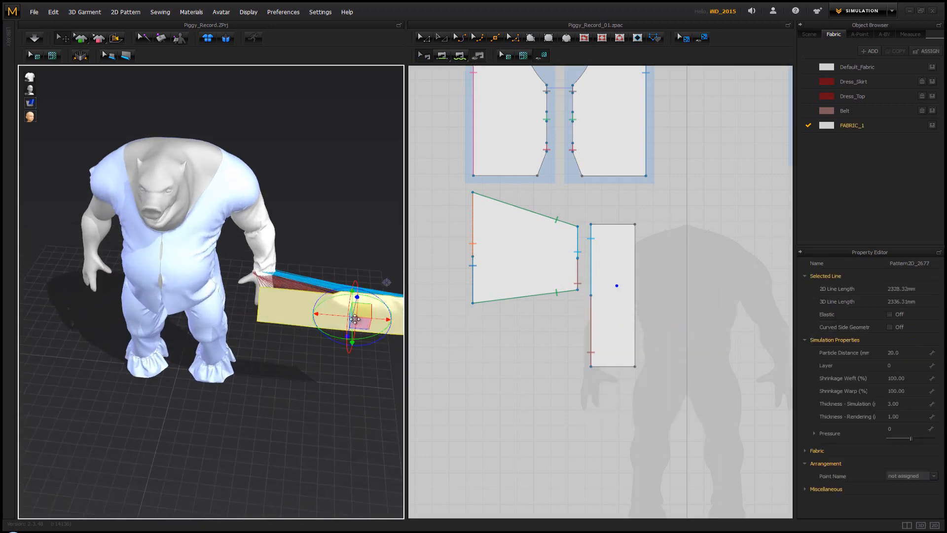
pyautogui.moveTo(368, 308); pyautogui.dragTo(294, 287)
pyautogui.moveTo(294, 286); pyautogui.dragTo(132, 243, button='right')
pyautogui.moveTo(53, 235); pyautogui.dragTo(129, 319)
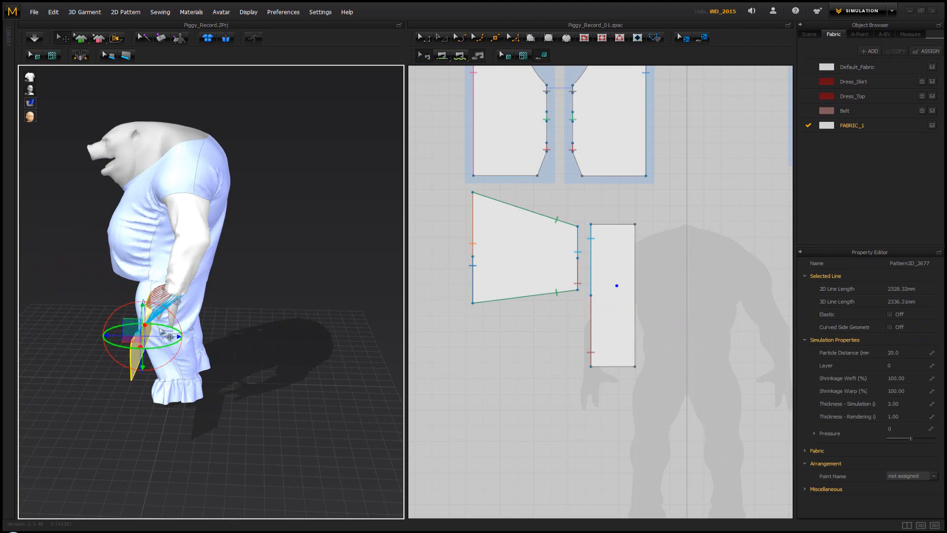
pyautogui.moveTo(221, 338); pyautogui.dragTo(107, 334, button='right')
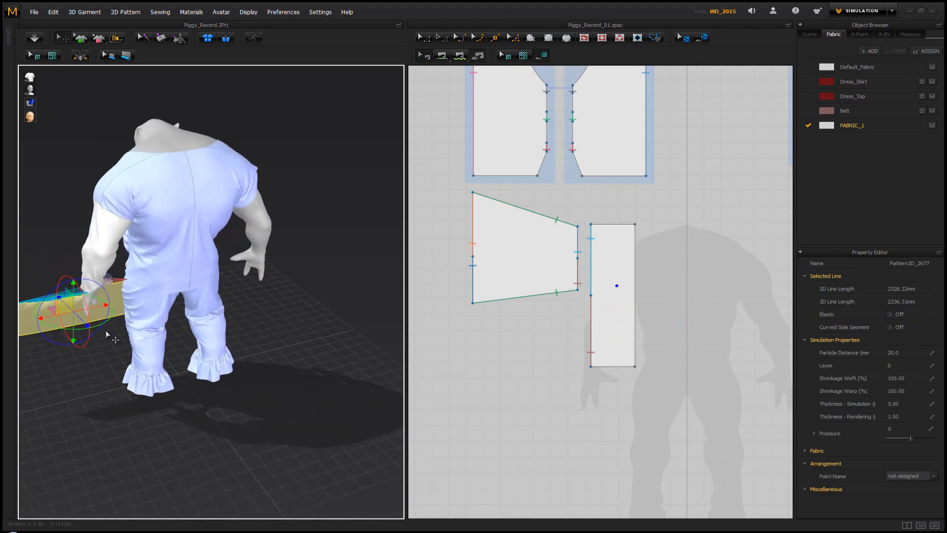
pyautogui.moveTo(51, 309); pyautogui.dragTo(36, 325)
# Briefly simulate the repositioned strip so its seams draw toward the cuff, and inspect it around the hand
pyautogui.press('space')
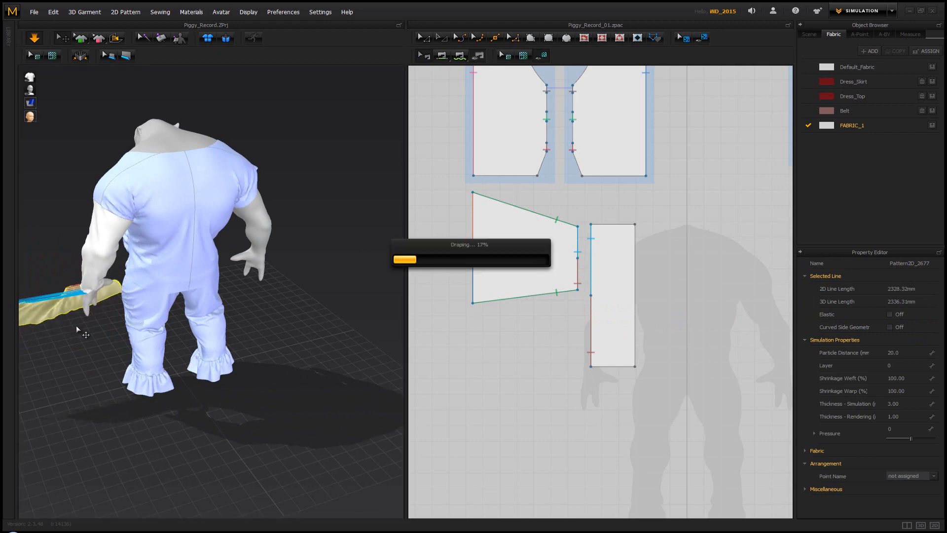
pyautogui.press('space')
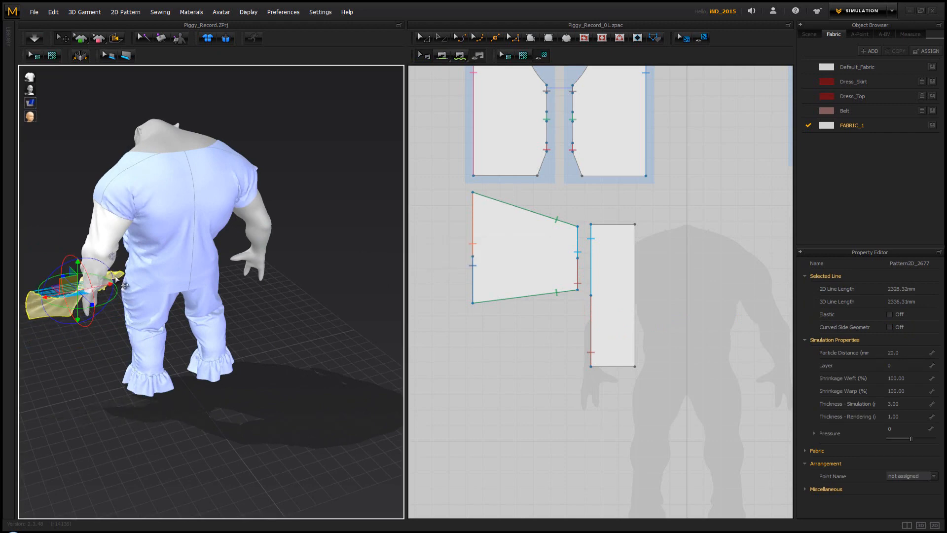
pyautogui.moveTo(116, 280)
pyautogui.mouseDown(button='right')
pyautogui.moveTo(122, 297)
pyautogui.moveTo(120, 287)
pyautogui.mouseUp(button='right')
pyautogui.scroll(5, 123, 292)
pyautogui.moveTo(200, 319); pyautogui.dragTo(338, 363, button='middle')
pyautogui.scroll(4, 338, 364)
pyautogui.moveTo(335, 379); pyautogui.dragTo(268, 372, button='right')
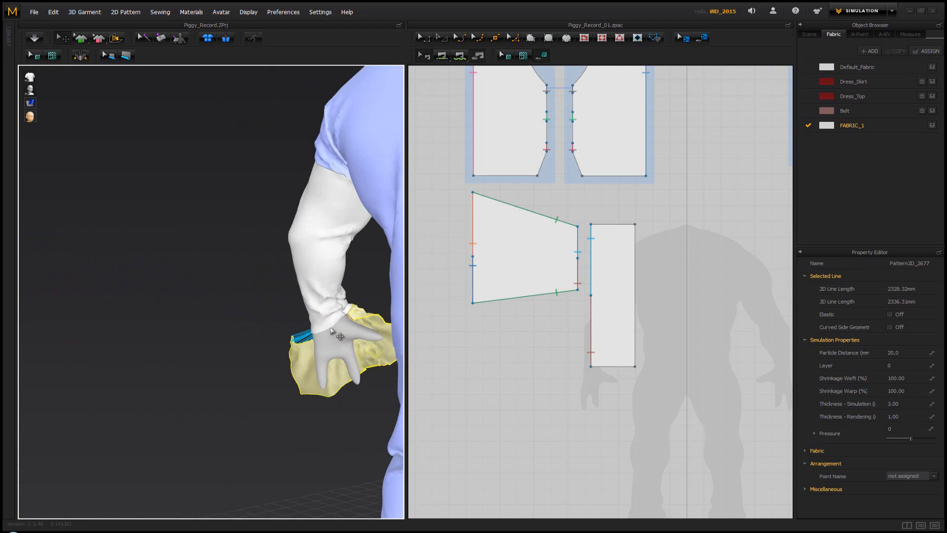
# Run the simulation and pull the left sleeve's cuff and the ruffle strip around to spread the strip around the hand
pyautogui.press('space')
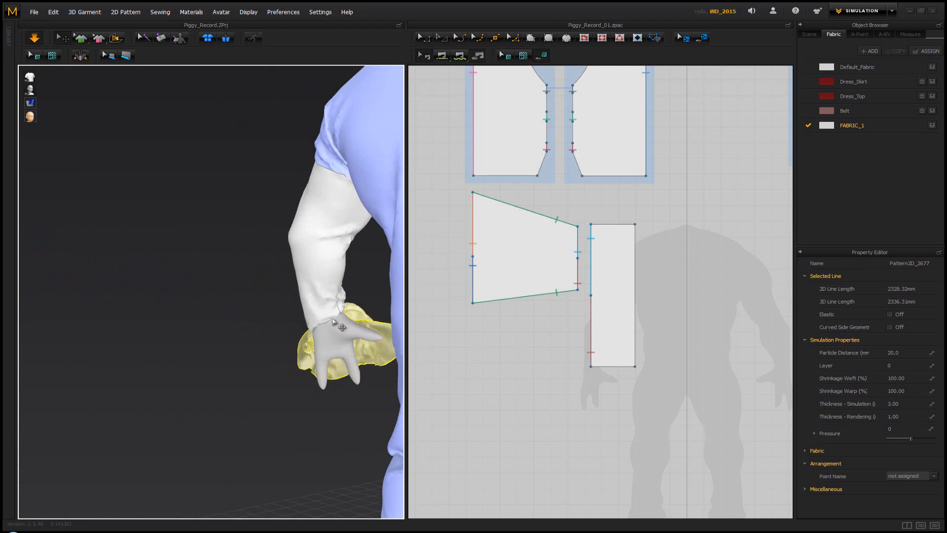
pyautogui.click(326, 319)
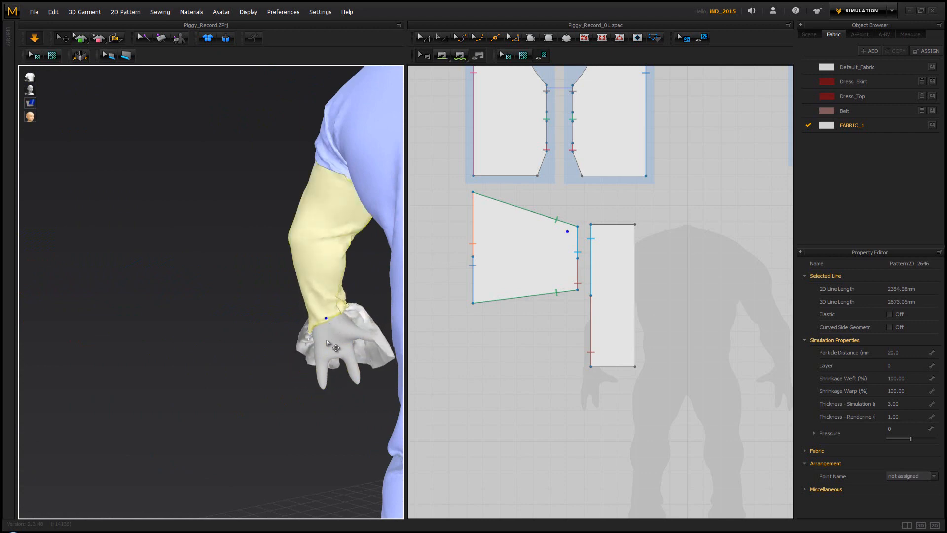
pyautogui.moveTo(326, 320); pyautogui.dragTo(424, 361, button='right')
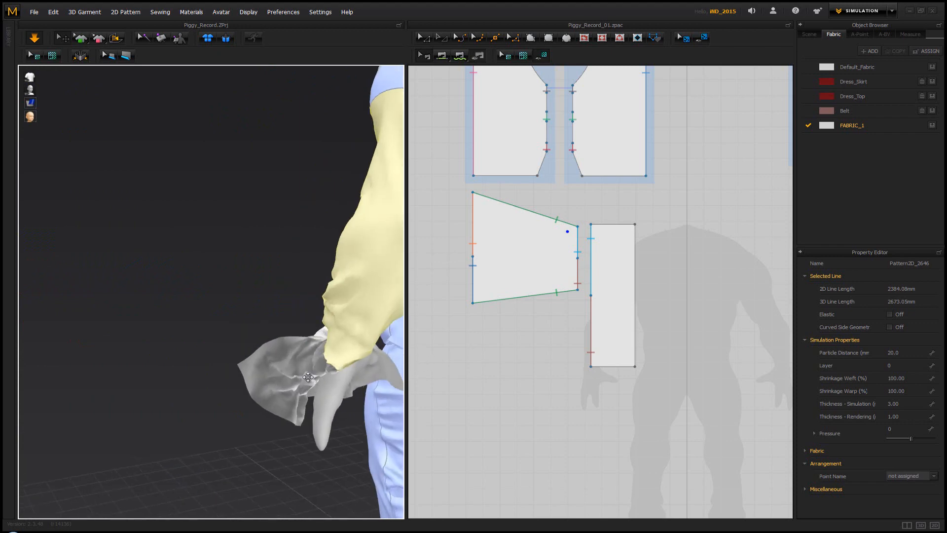
pyautogui.moveTo(340, 364); pyautogui.dragTo(344, 335)
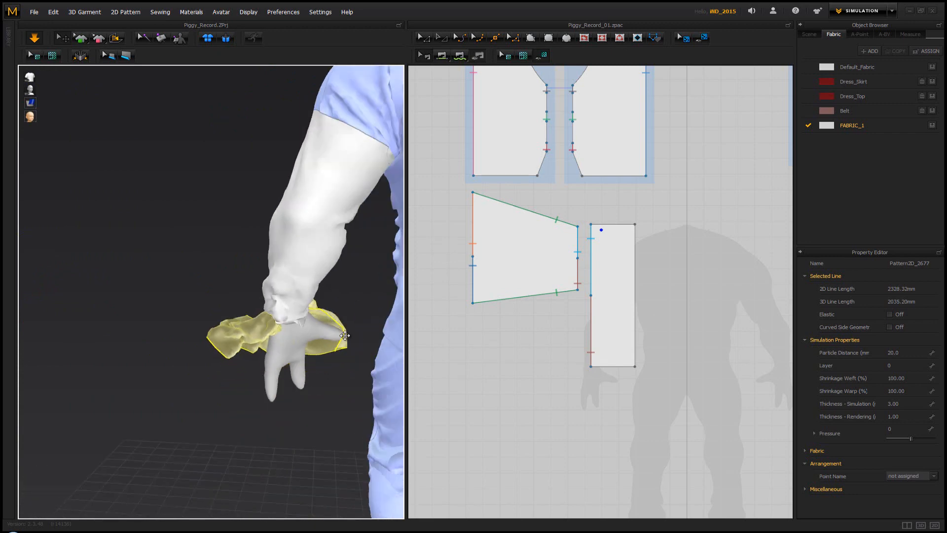
pyautogui.moveTo(375, 378); pyautogui.dragTo(319, 459)
pyautogui.moveTo(324, 439); pyautogui.dragTo(336, 435, button='right')
pyautogui.press('space')
pyautogui.press('space')
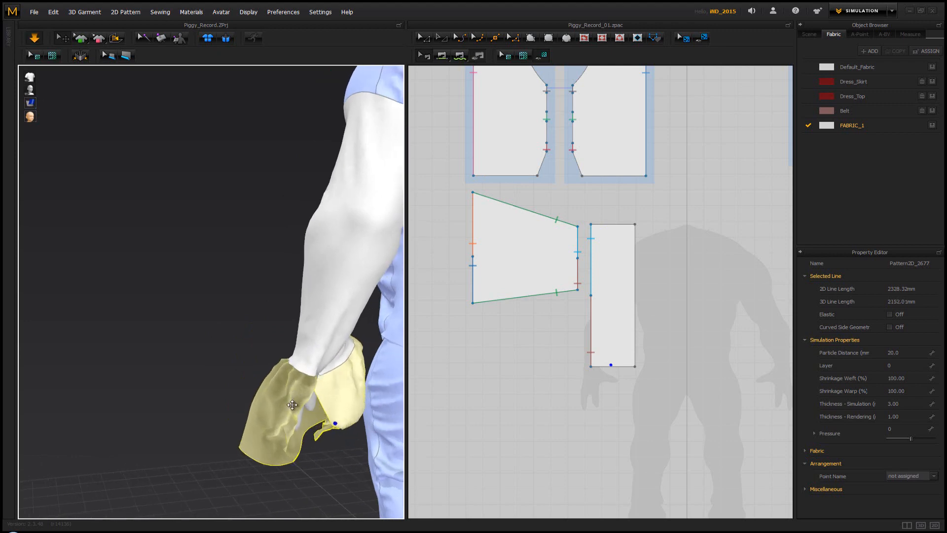
# Pull the ruffle strip down over the left hand as it drapes, and stop the simulation
pyautogui.moveTo(291, 395); pyautogui.dragTo(316, 509)
pyautogui.click(262, 312)
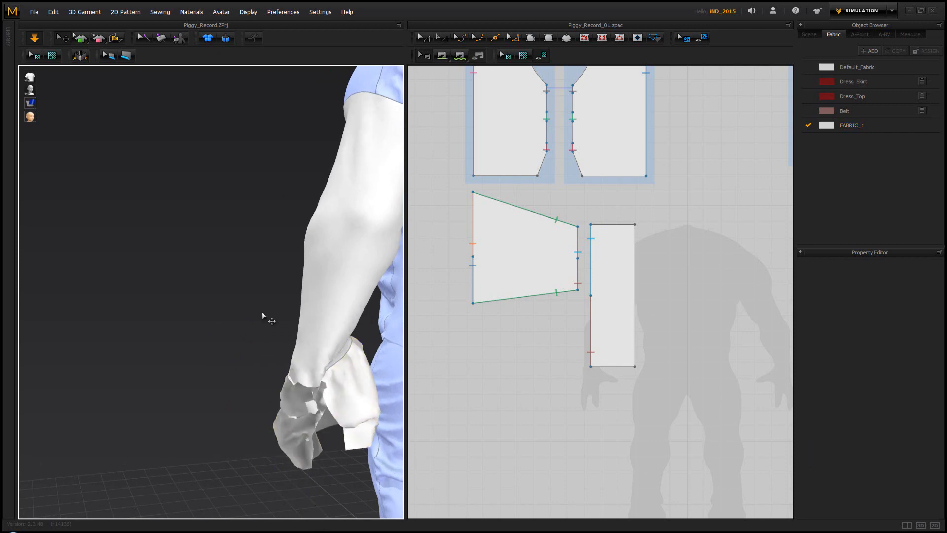
pyautogui.moveTo(274, 311); pyautogui.dragTo(218, 309, button='right')
pyautogui.press('space')
pyautogui.moveTo(225, 317); pyautogui.dragTo(314, 308)
pyautogui.press('space')
pyautogui.click(358, 276)
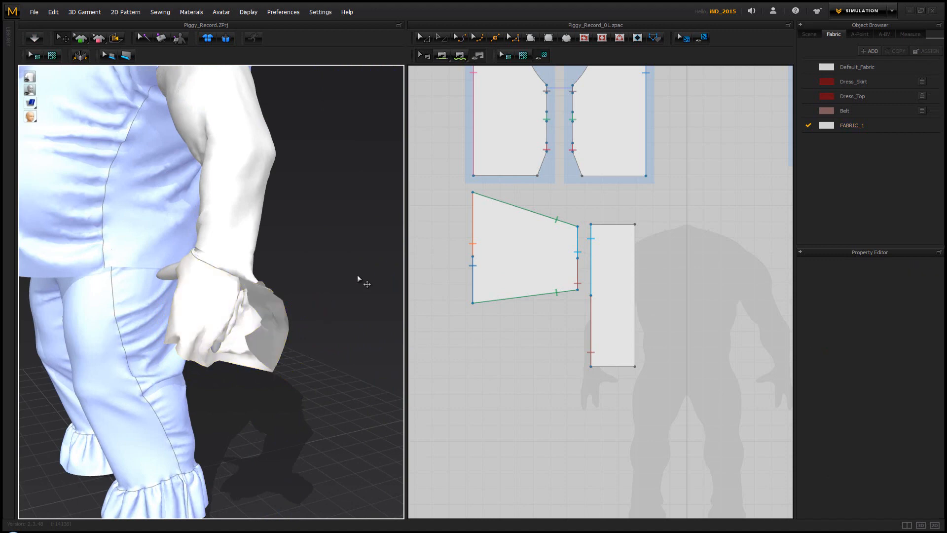
# Sew the strip's two short ends together and simulate so the ruffle closes around the wrist
pyautogui.moveTo(284, 267); pyautogui.dragTo(224, 260, button='right')
pyautogui.moveTo(148, 247); pyautogui.dragTo(224, 291, button='right')
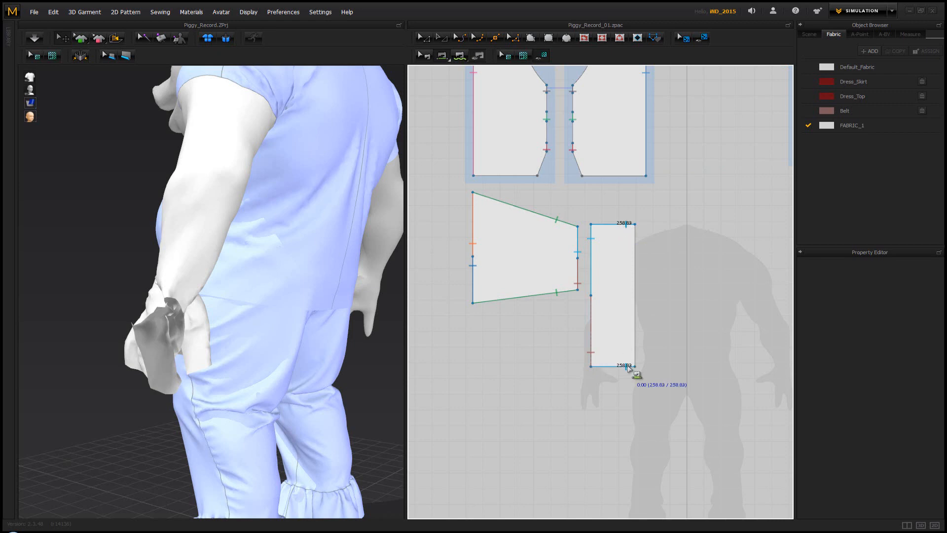
pyautogui.click(629, 368)
pyautogui.press('space')
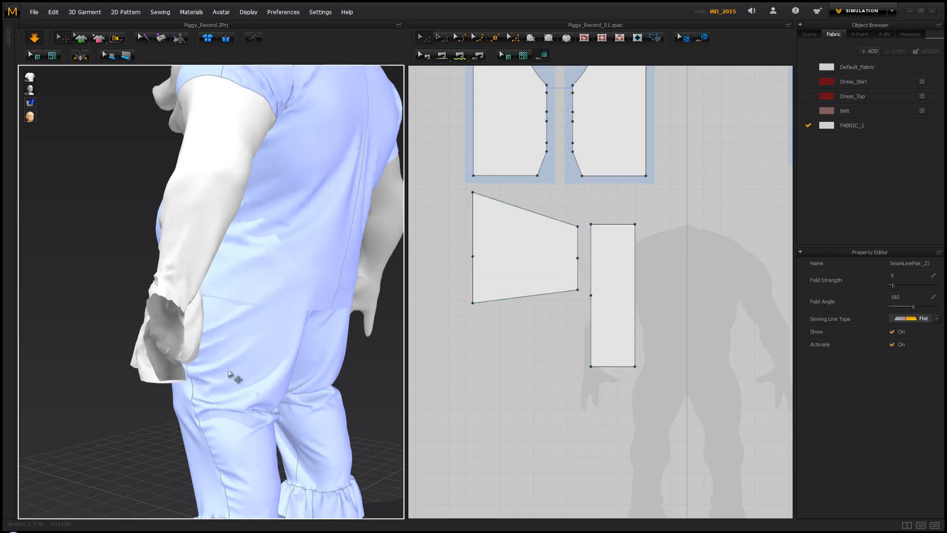
# Tug the closed ruffle outward on several sides during simulation to untangle it around the left wrist
pyautogui.moveTo(194, 343); pyautogui.dragTo(297, 447)
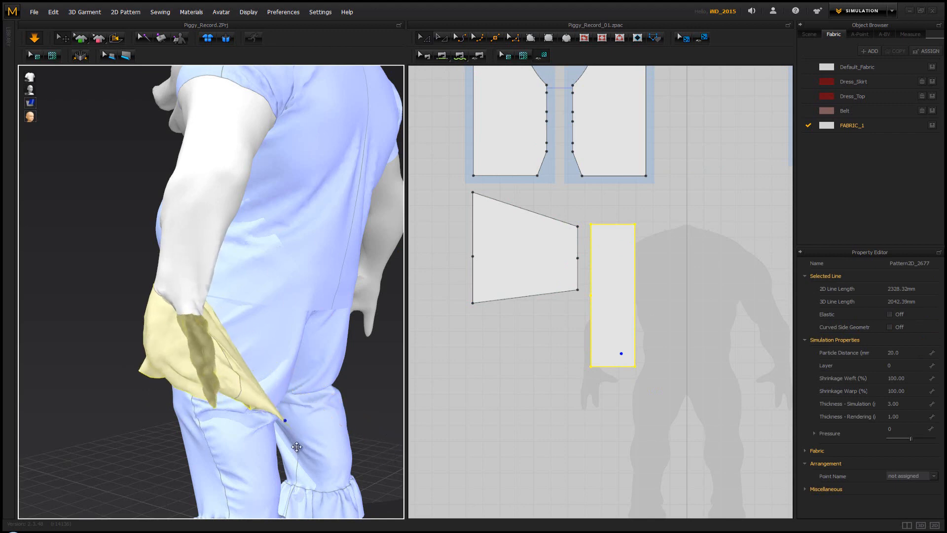
pyautogui.moveTo(262, 406); pyautogui.dragTo(238, 378)
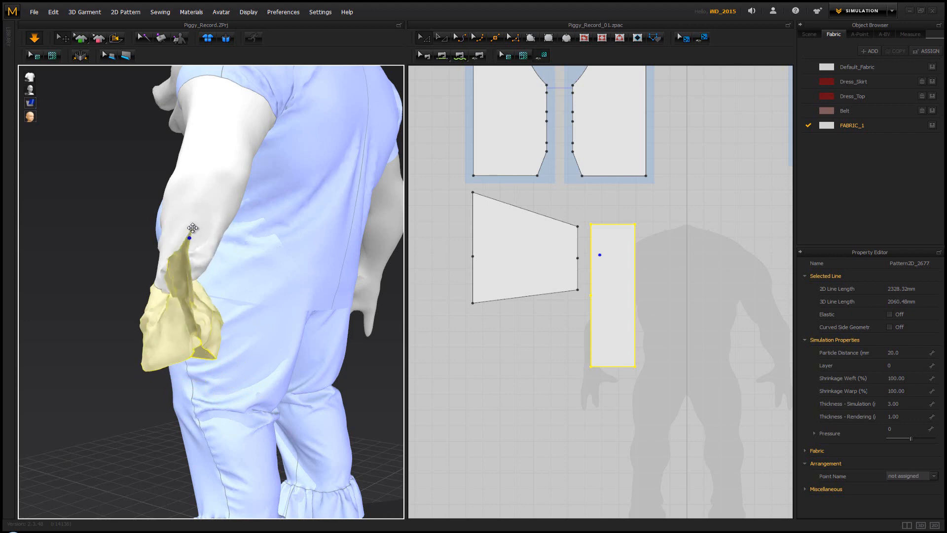
pyautogui.moveTo(192, 228); pyautogui.dragTo(284, 376)
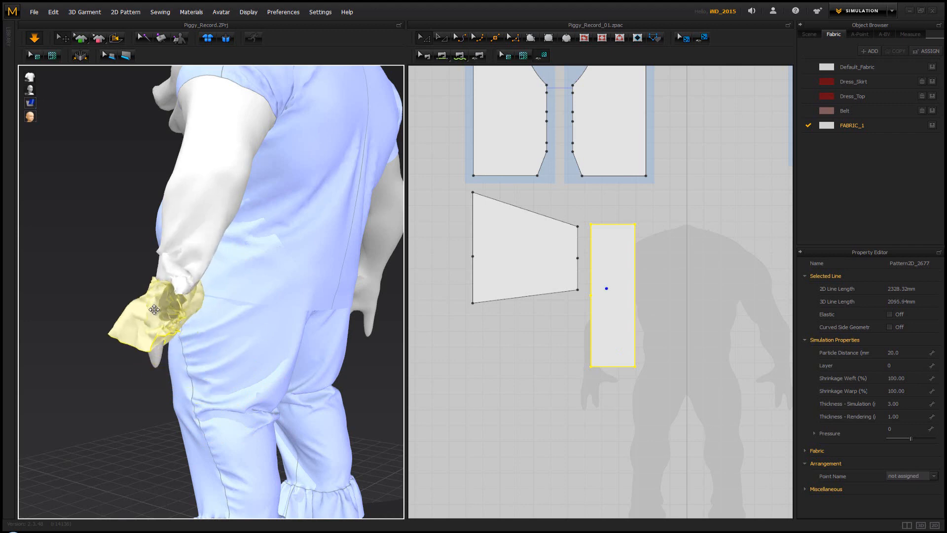
pyautogui.moveTo(135, 314); pyautogui.dragTo(288, 339, button='right')
pyautogui.scroll(-3, 264, 346)
pyautogui.click(321, 358)
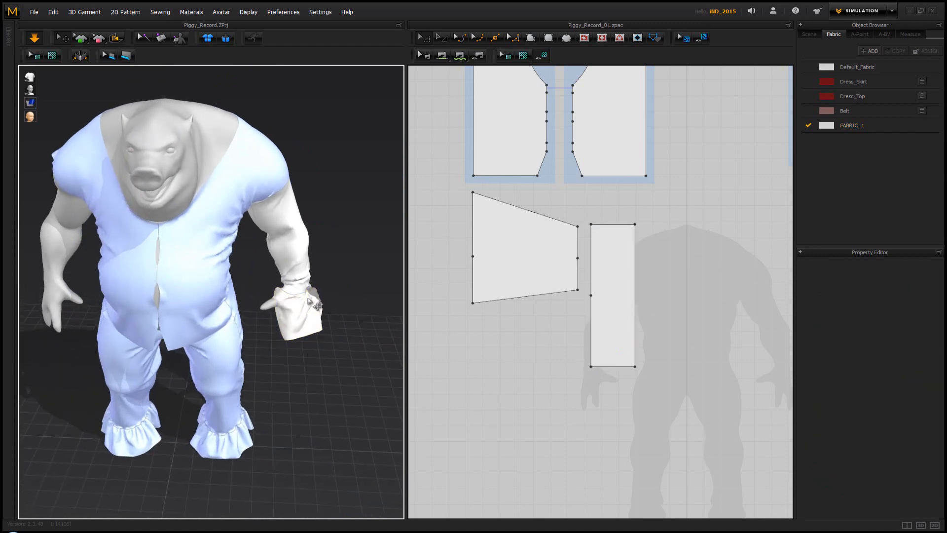
# Examine the ruffle on the left wrist and its two separate strip patterns beside the sleeve
pyautogui.moveTo(260, 297); pyautogui.dragTo(270, 286, button='right')
pyautogui.moveTo(233, 284); pyautogui.dragTo(292, 289, button='middle')
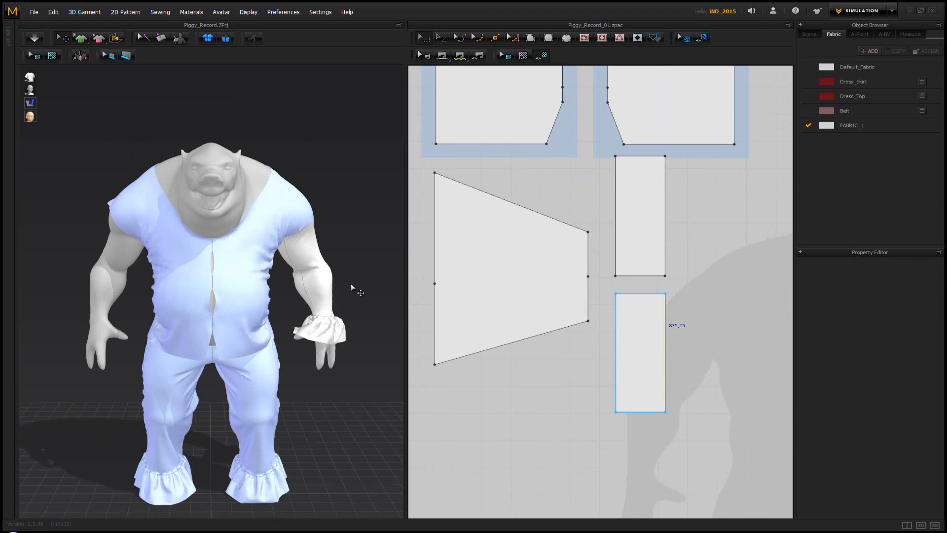
pyautogui.moveTo(351, 287); pyautogui.dragTo(306, 322, button='right')
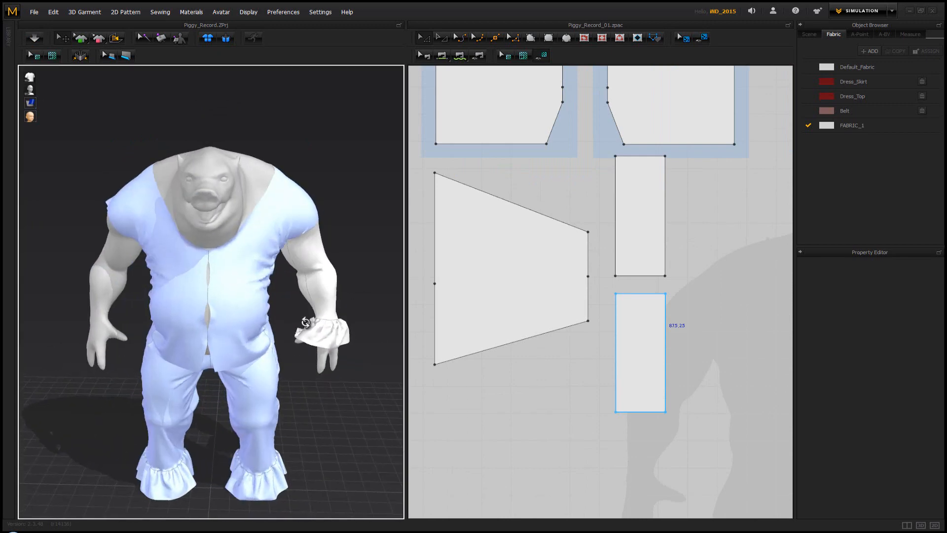
pyautogui.moveTo(306, 322); pyautogui.dragTo(274, 291, button='middle')
pyautogui.scroll(2, 278, 296)
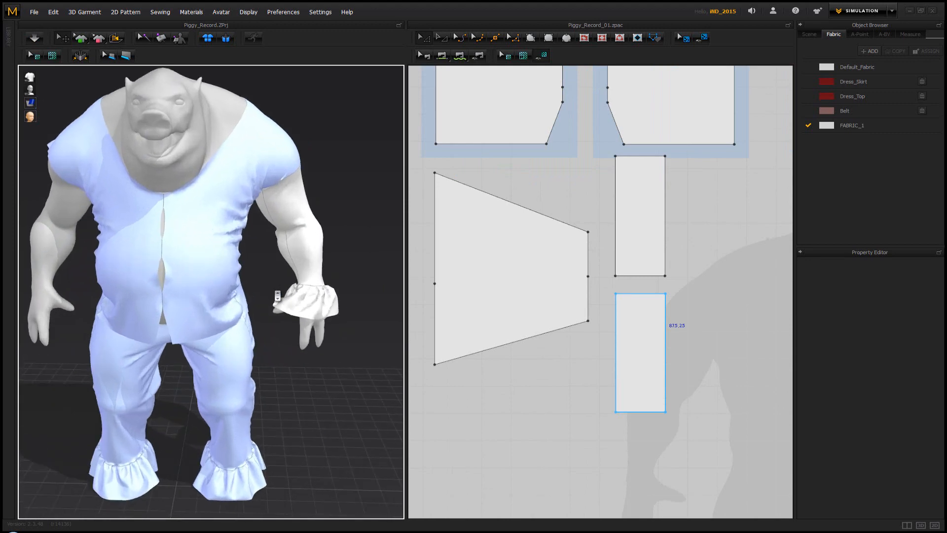
pyautogui.scroll(-2, 278, 296)
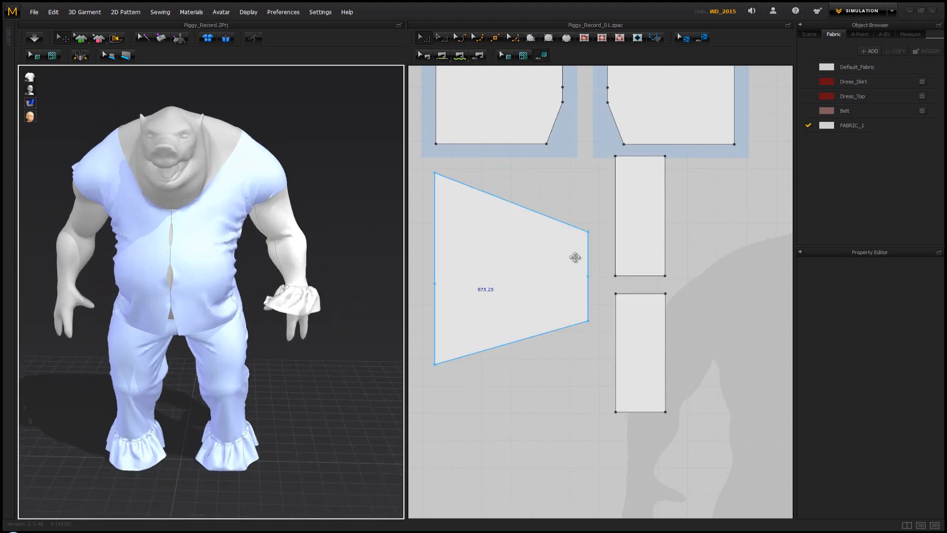
pyautogui.scroll(-4, 638, 231)
pyautogui.scroll(2, 609, 265)
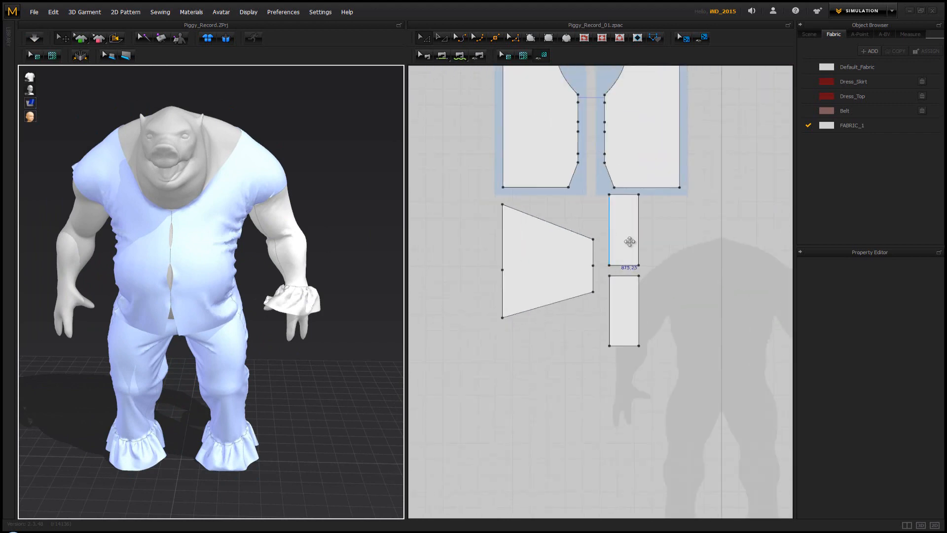
pyautogui.click(626, 247)
pyautogui.click(626, 280)
pyautogui.click(665, 292)
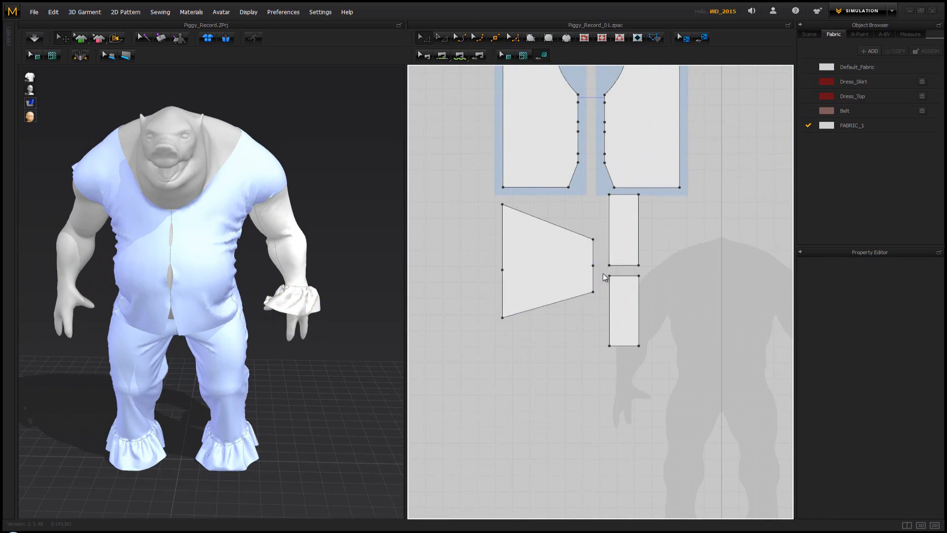
# Examine the ruffle cuff up close and compare the sleeved left arm with the bare right arm
pyautogui.moveTo(389, 304); pyautogui.dragTo(349, 305, button='right')
pyautogui.click(290, 316)
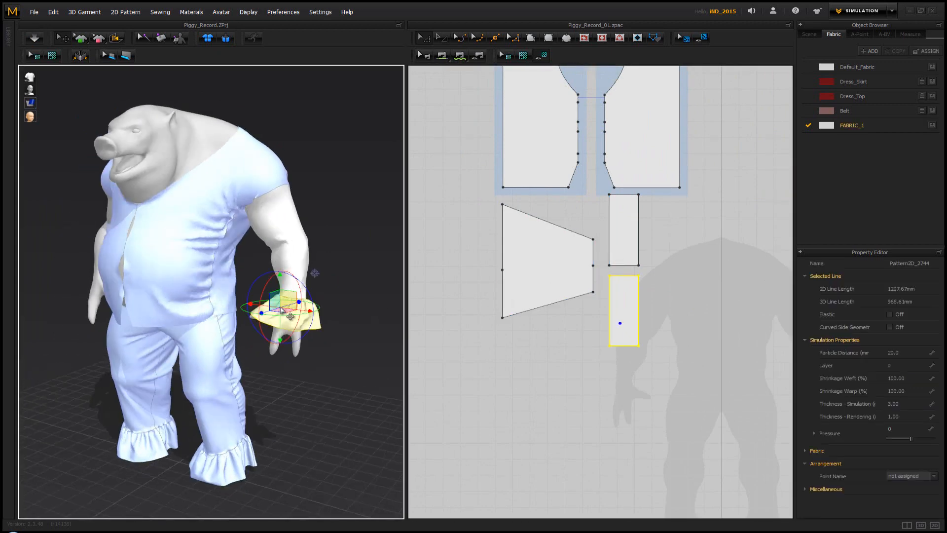
pyautogui.click(337, 342)
pyautogui.moveTo(261, 316); pyautogui.dragTo(279, 303, button='right')
pyautogui.moveTo(246, 280); pyautogui.dragTo(269, 330, button='middle')
pyautogui.scroll(-4, 267, 323)
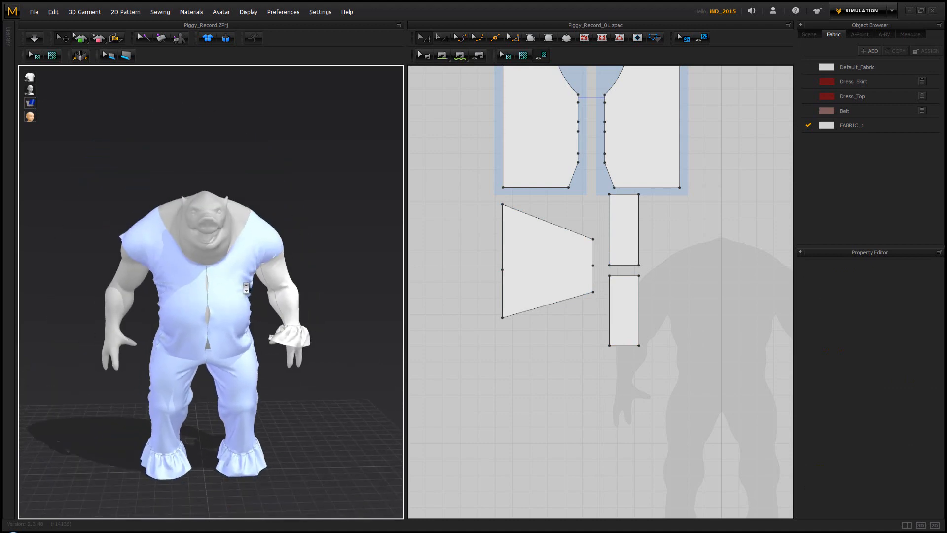
pyautogui.scroll(2, 255, 301)
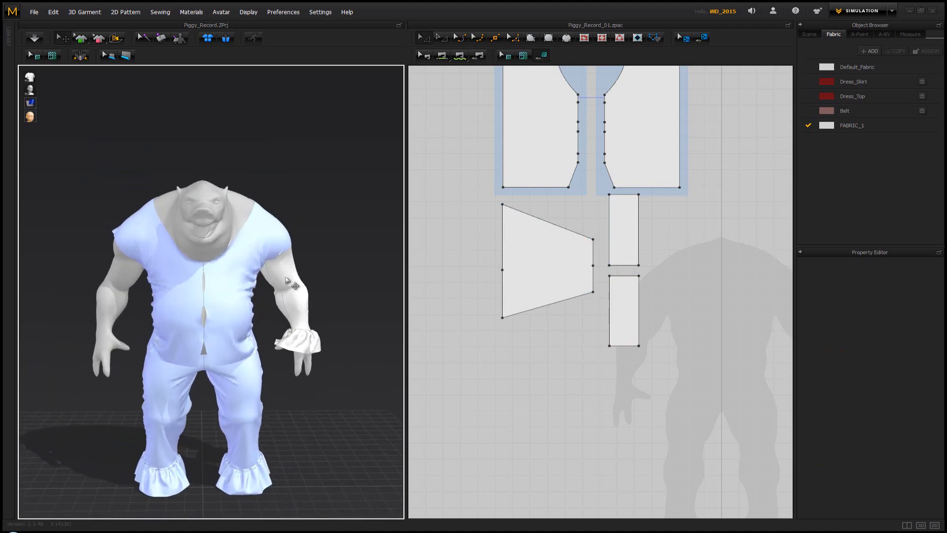
pyautogui.scroll(2, 279, 274)
pyautogui.scroll(-2, 283, 260)
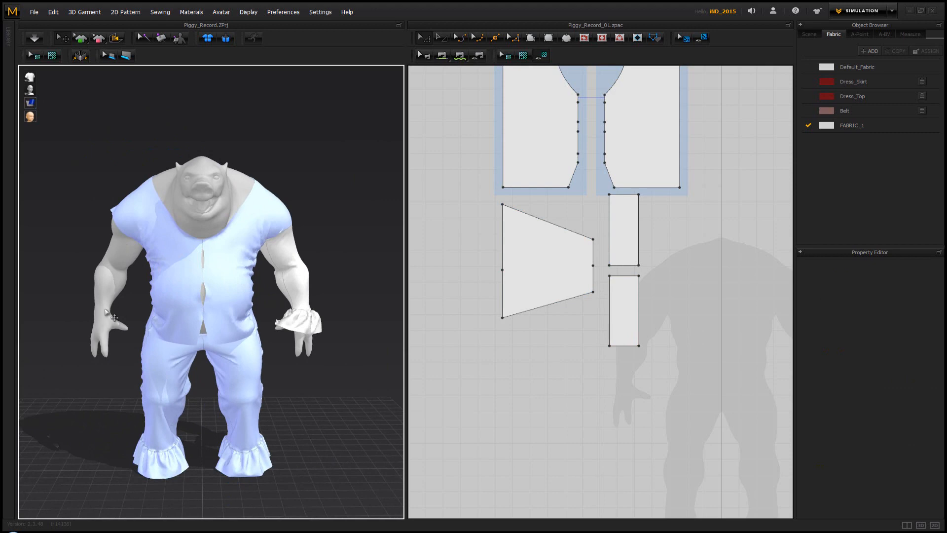
pyautogui.moveTo(239, 253); pyautogui.dragTo(266, 266, button='right')
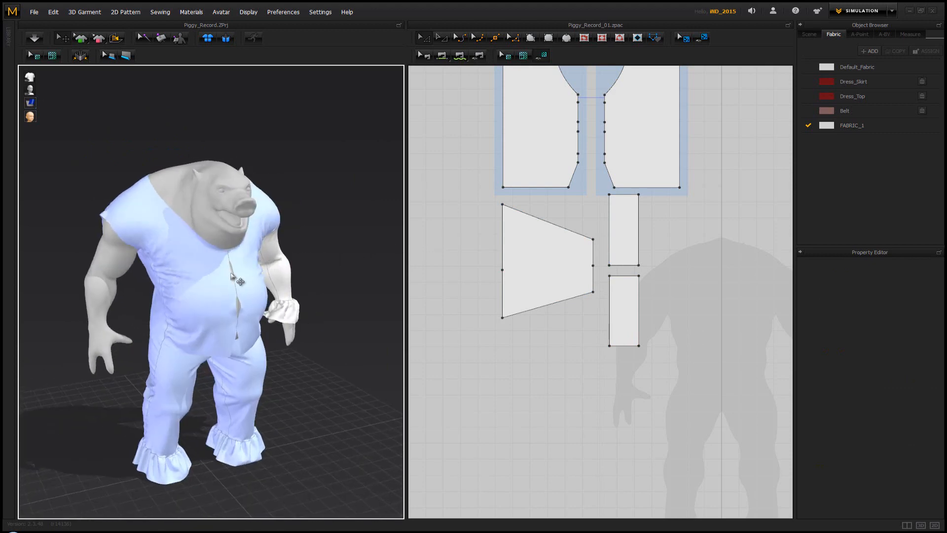
# Move the sleeve and both ruffle strips lower in the 2D layout, and place the back panels beside the front panels
pyautogui.click(209, 292)
pyautogui.scroll(-3, 528, 178)
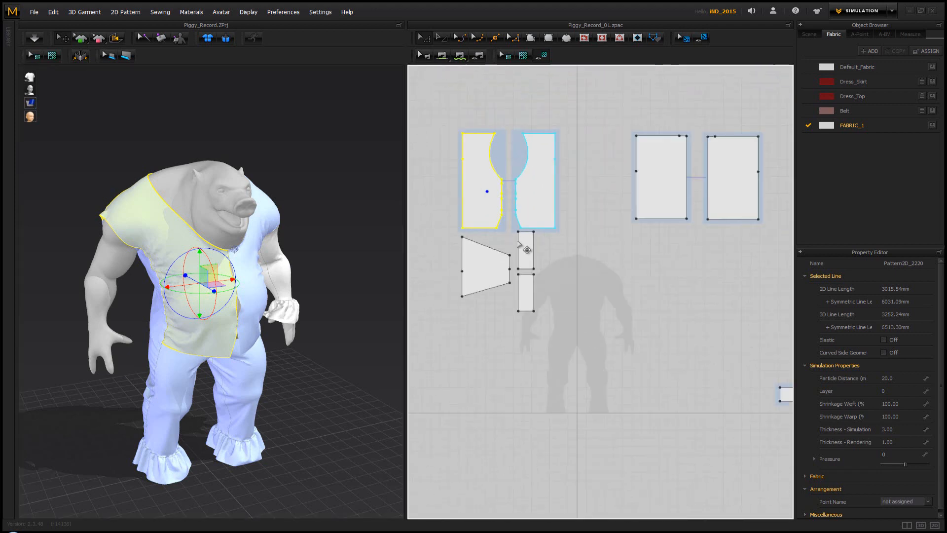
pyautogui.moveTo(454, 231); pyautogui.dragTo(547, 326)
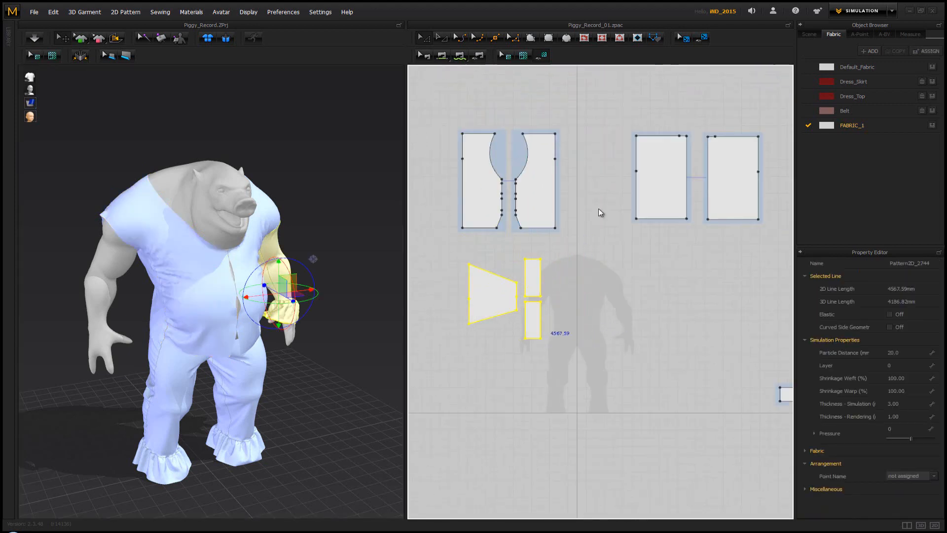
pyautogui.click(599, 208)
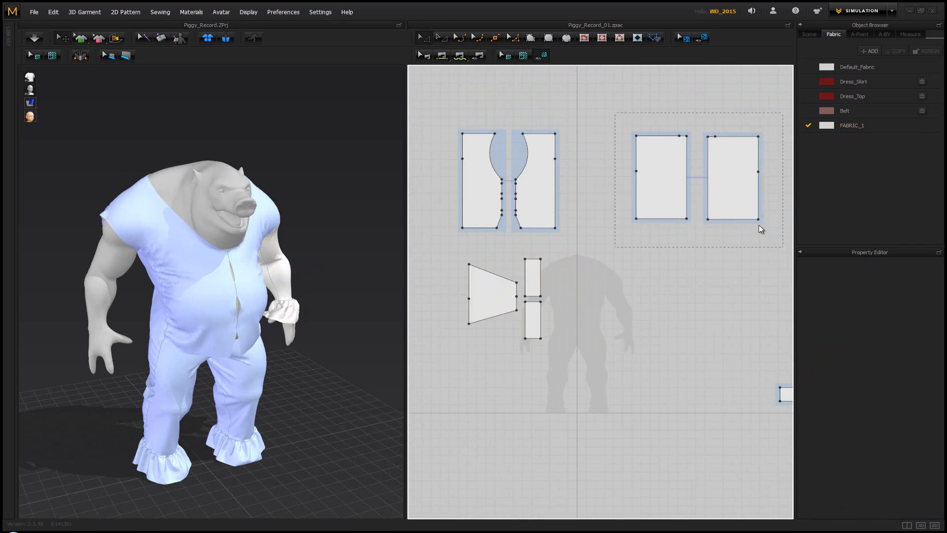
pyautogui.moveTo(740, 197); pyautogui.dragTo(677, 193)
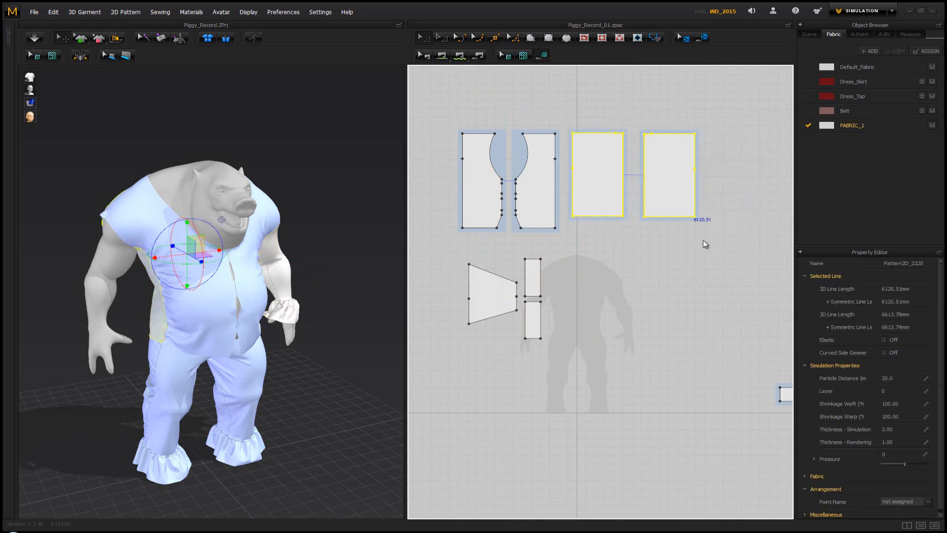
pyautogui.click(706, 245)
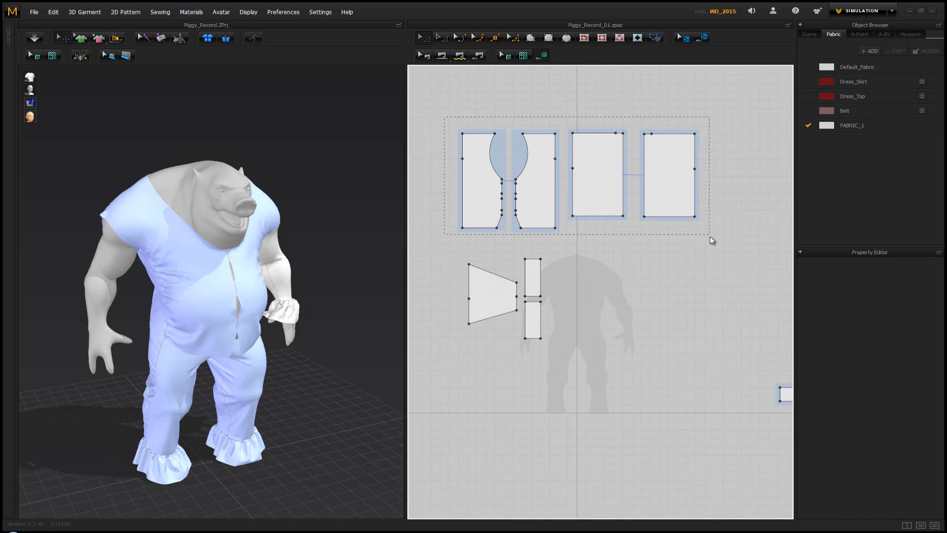
# Unfreeze the top's front and back panels and simulate them briefly together with the sleeve and ruffle
pyautogui.moveTo(711, 240); pyautogui.dragTo(710, 240)
pyautogui.rightClick(246, 257)
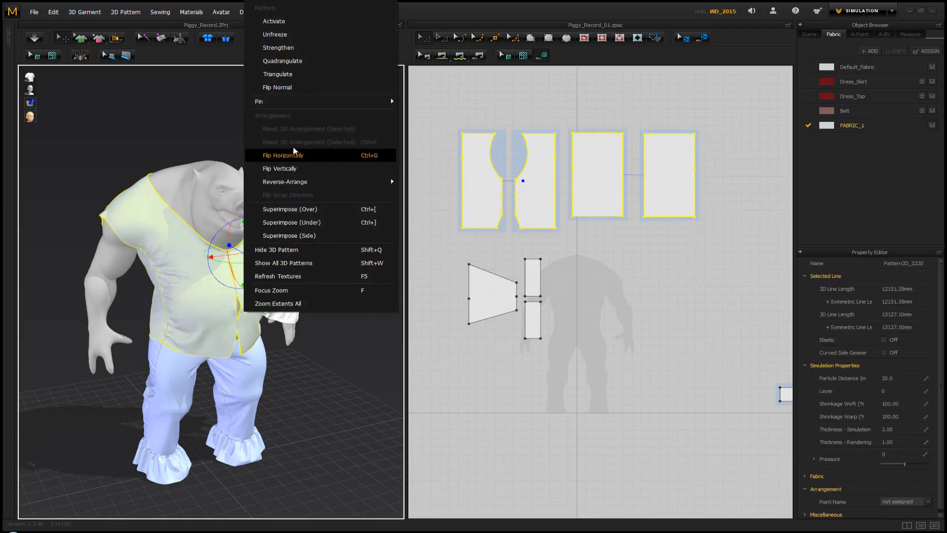
pyautogui.click(305, 39)
pyautogui.click(283, 134)
pyautogui.moveTo(169, 197); pyautogui.dragTo(305, 201, button='right')
pyautogui.press('space')
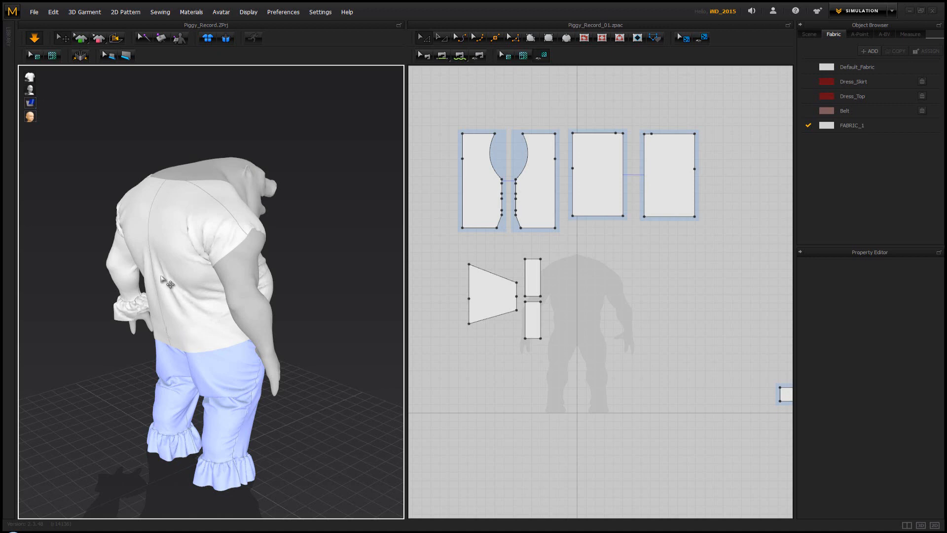
pyautogui.moveTo(161, 276); pyautogui.dragTo(207, 266, button='right')
pyautogui.press('space')
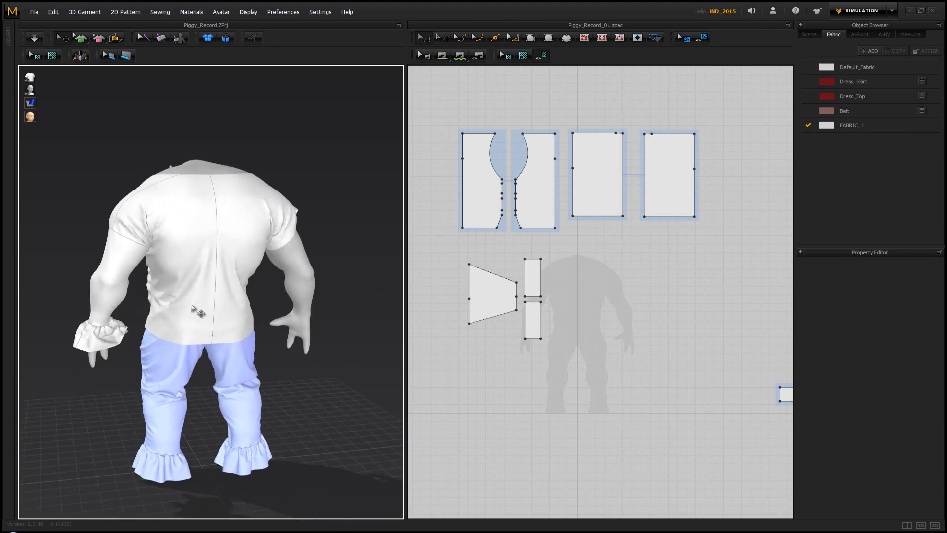
# Inspect the draped top from the back, the side and the front
pyautogui.moveTo(192, 306); pyautogui.dragTo(211, 283, button='right')
pyautogui.scroll(1, 197, 303)
pyautogui.scroll(-1, 197, 303)
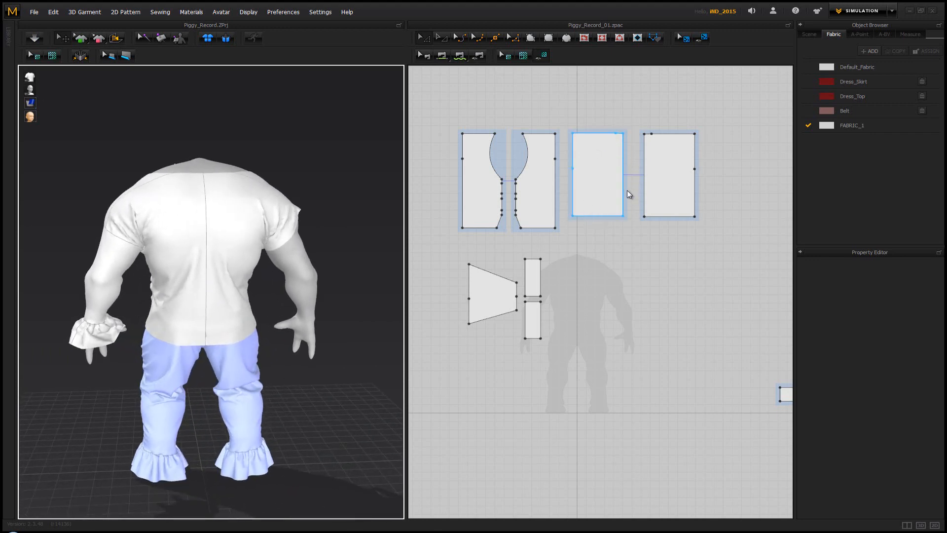
pyautogui.moveTo(207, 297); pyautogui.dragTo(335, 283, button='right')
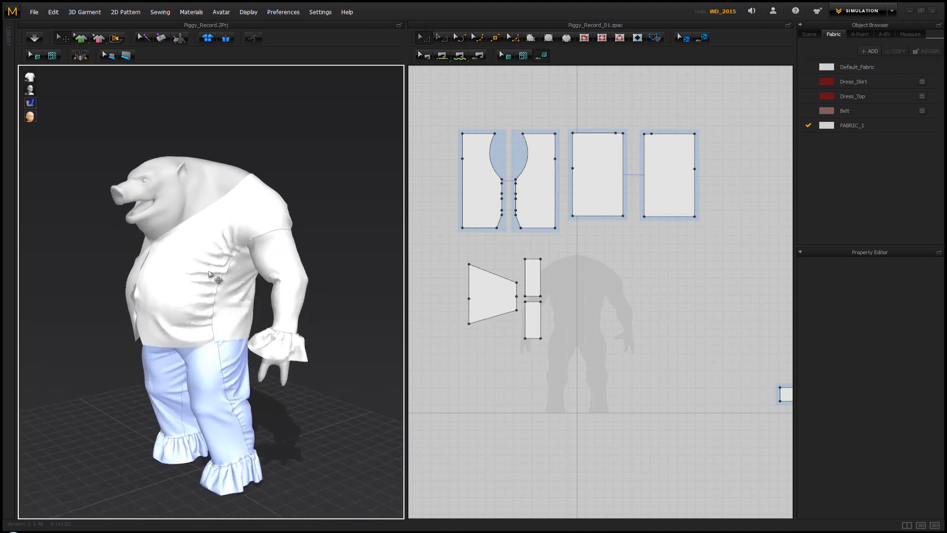
pyautogui.press('2')
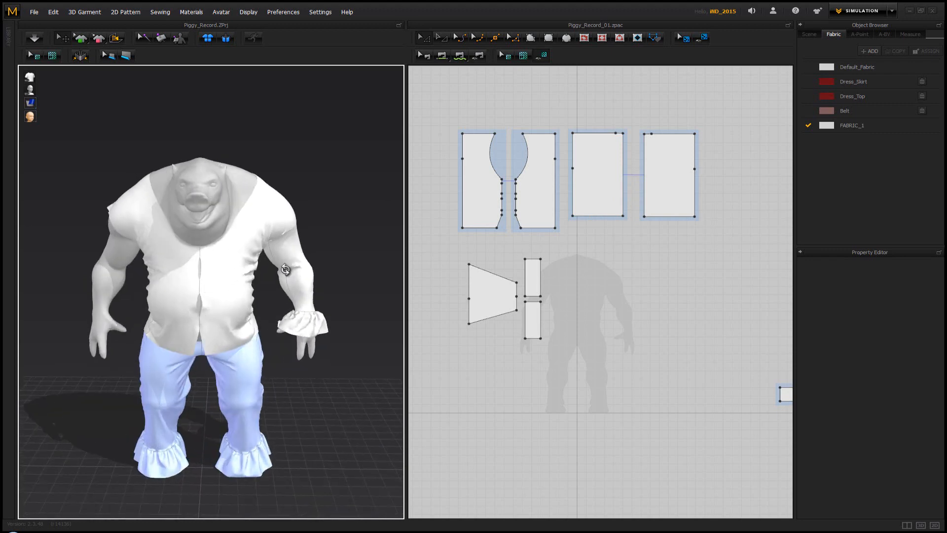
# Cut a tall diamond dart with sides about 251 mm into the lower part of the symmetric back panels
pyautogui.moveTo(285, 269); pyautogui.dragTo(81, 269, button='right')
pyautogui.scroll(2, 212, 277)
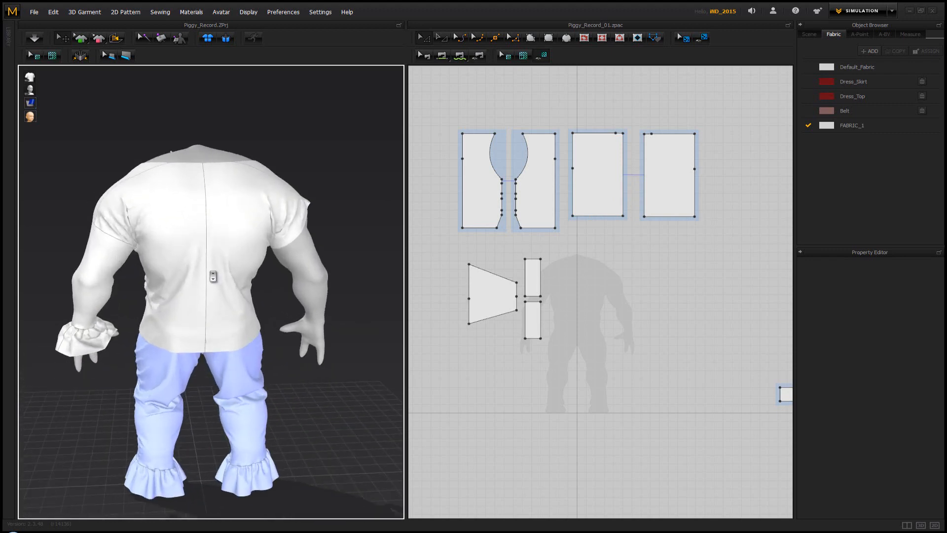
pyautogui.scroll(2, 213, 277)
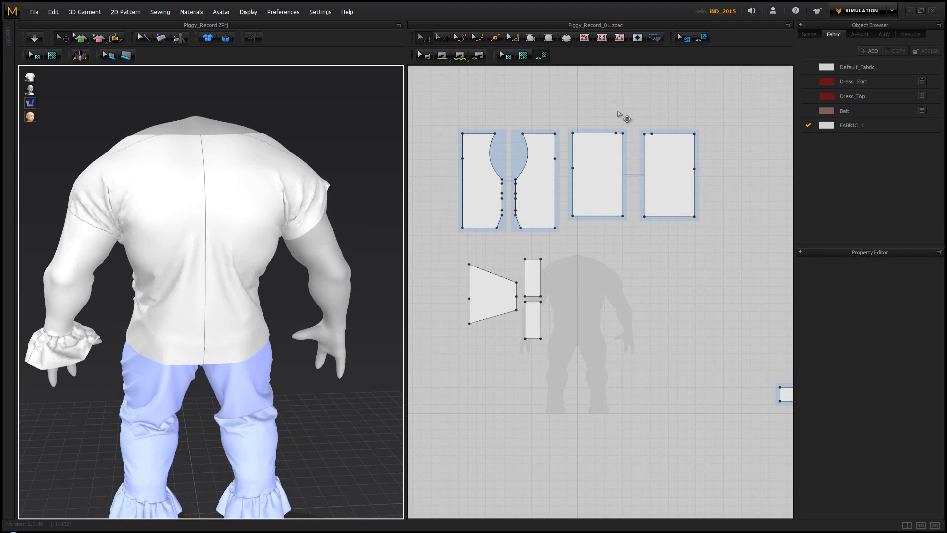
pyautogui.click(638, 39)
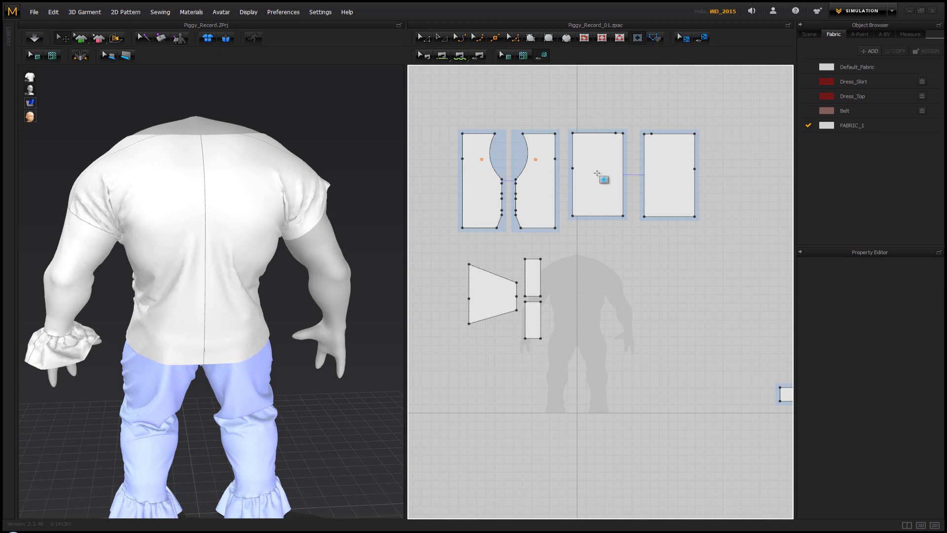
pyautogui.scroll(3, 600, 177)
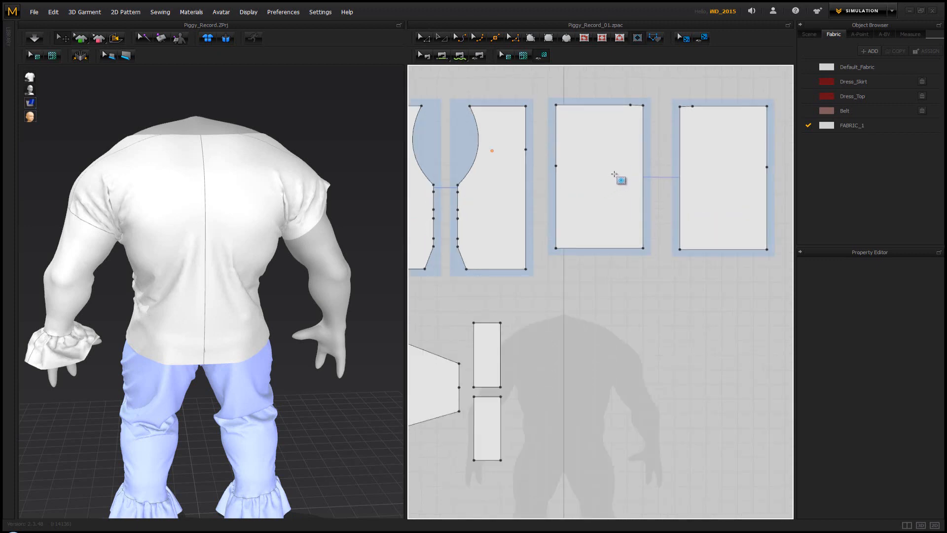
pyautogui.moveTo(611, 171); pyautogui.dragTo(583, 240)
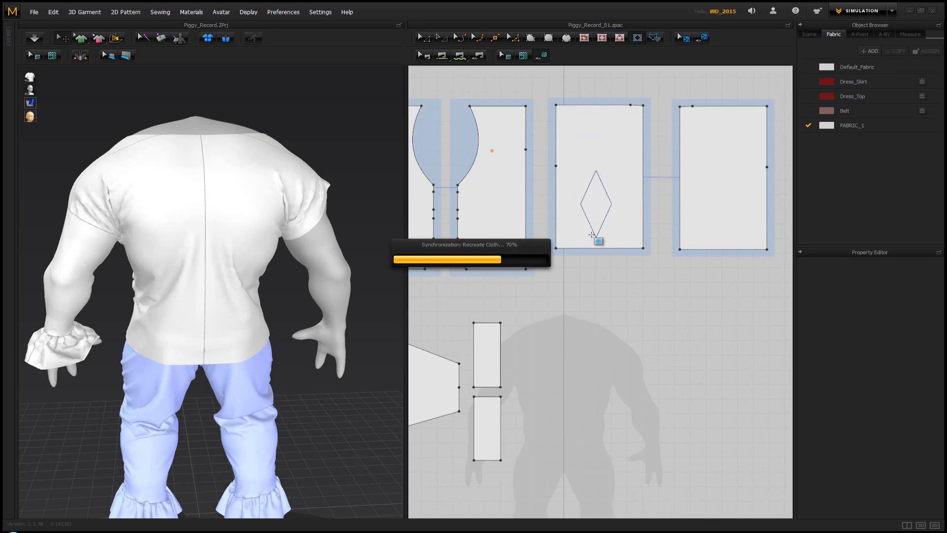
pyautogui.moveTo(244, 253); pyautogui.dragTo(261, 242, button='right')
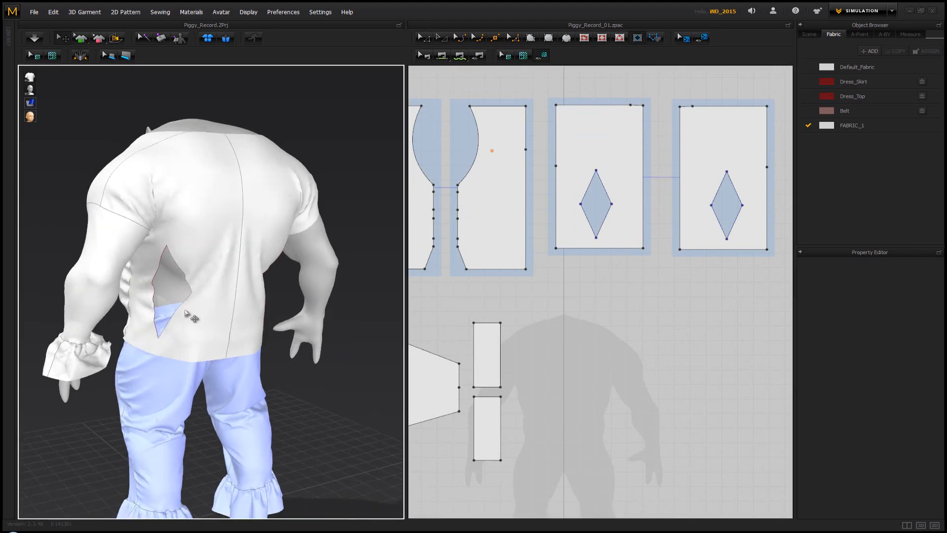
pyautogui.moveTo(169, 273)
pyautogui.mouseDown(button='right')
pyautogui.moveTo(186, 266)
pyautogui.moveTo(167, 266)
pyautogui.mouseUp(button='right')
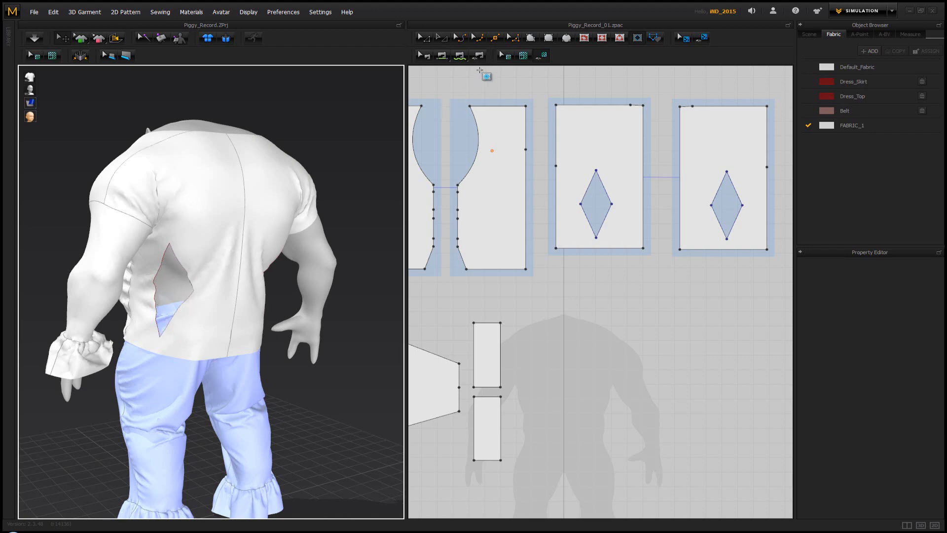
# Sew the two upper edges and the two lower edges of each diamond dart together on both back panels
pyautogui.click(442, 57)
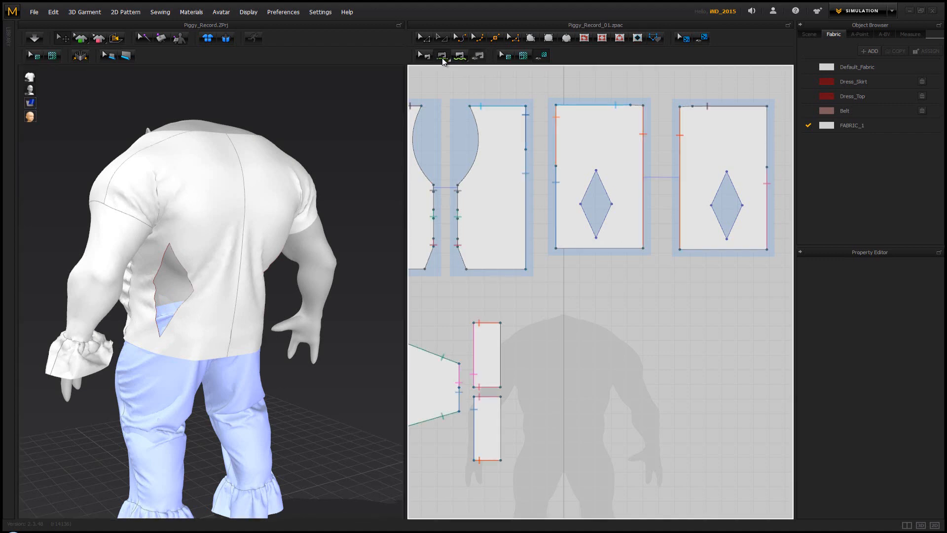
pyautogui.click(596, 186)
pyautogui.click(604, 190)
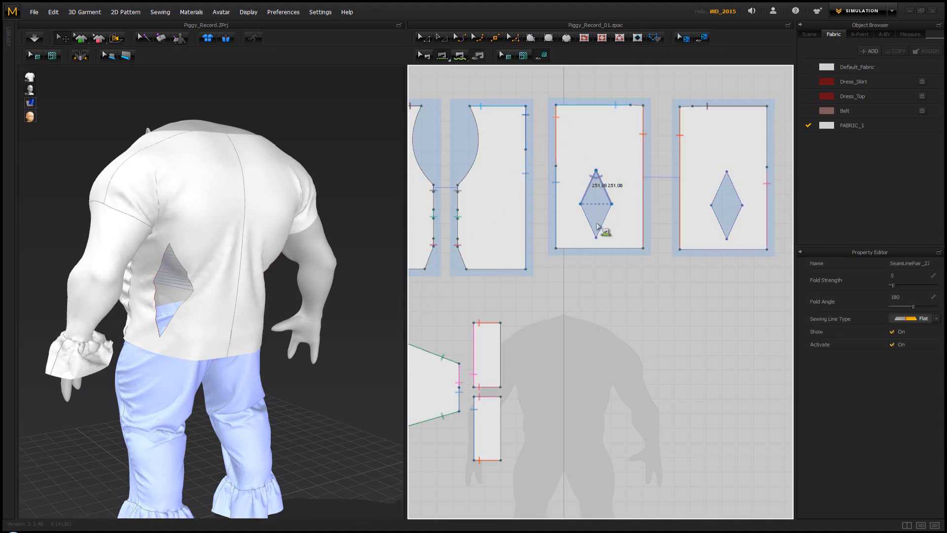
pyautogui.click(592, 230)
pyautogui.click(602, 230)
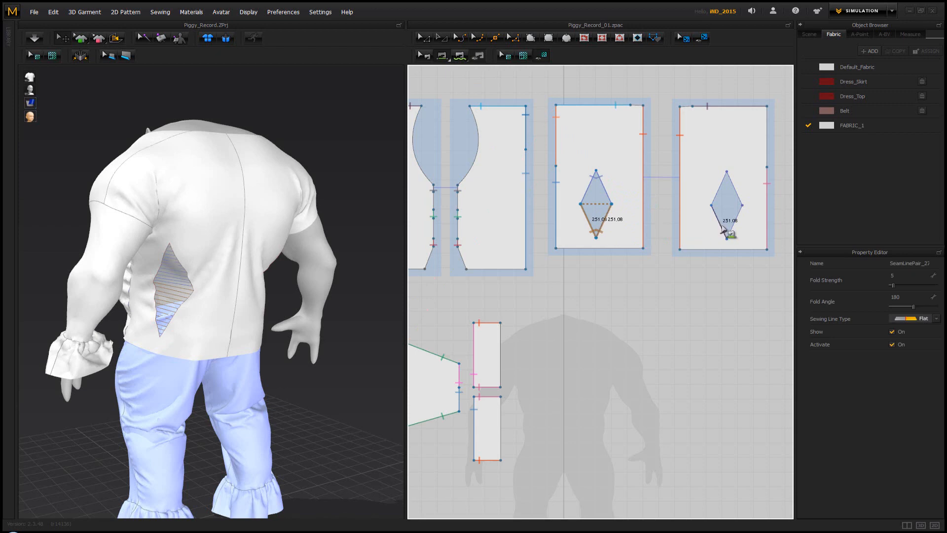
pyautogui.click(732, 226)
pyautogui.click(720, 186)
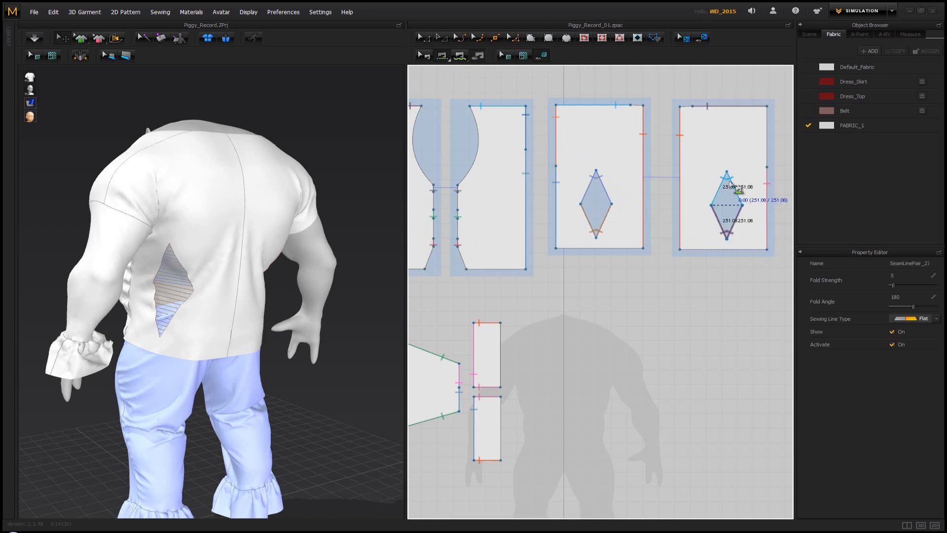
pyautogui.click(732, 183)
# Simulate the top with its sewn darts and inspect the back from both sides
pyautogui.moveTo(343, 228); pyautogui.dragTo(296, 225, button='right')
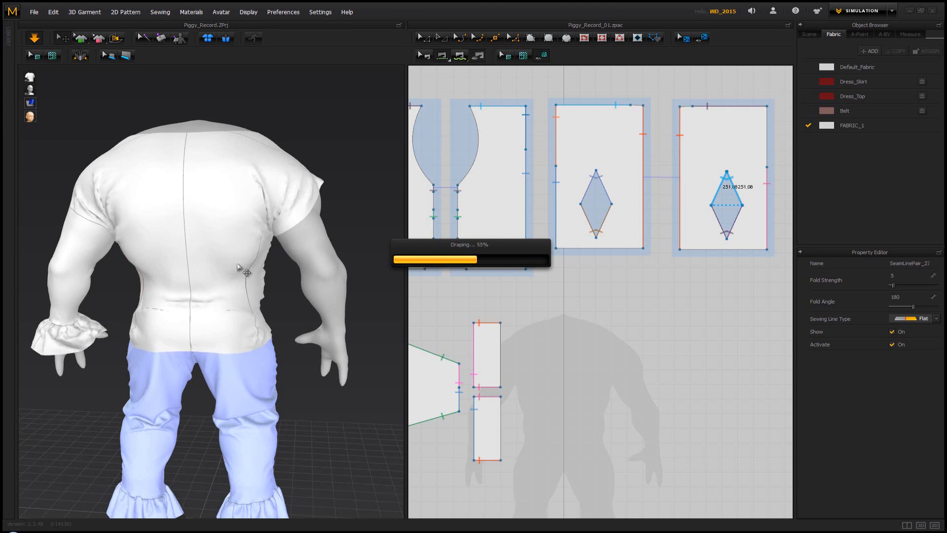
pyautogui.moveTo(244, 271); pyautogui.dragTo(276, 269, button='right')
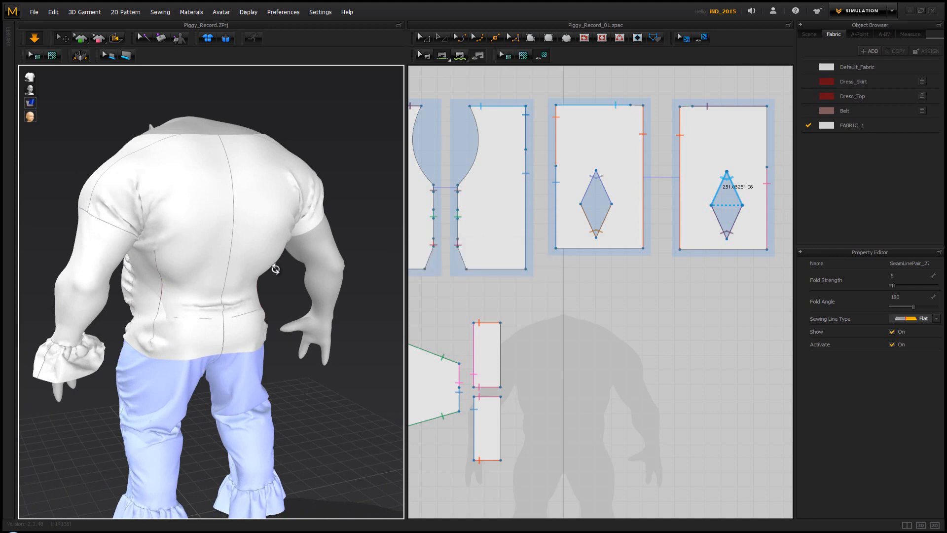
pyautogui.moveTo(303, 268); pyautogui.dragTo(173, 239, button='right')
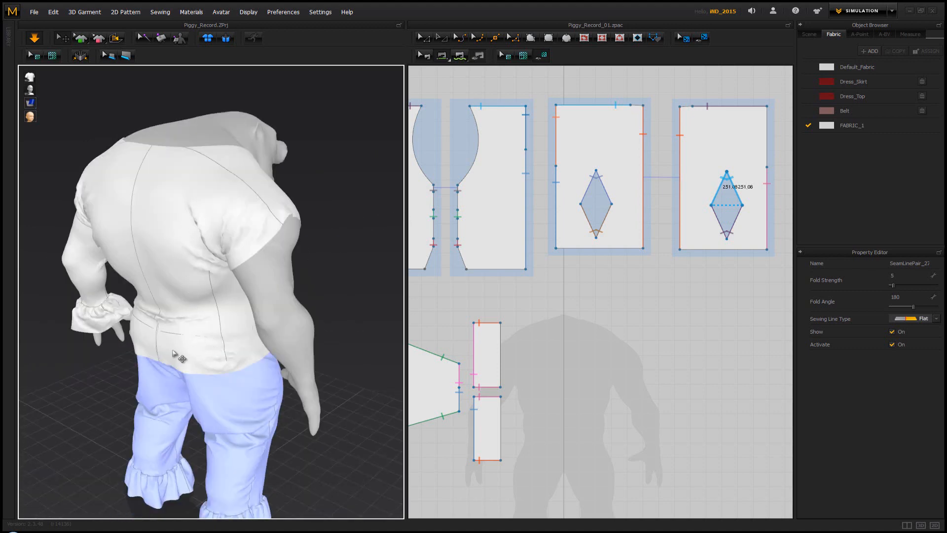
pyautogui.moveTo(179, 300); pyautogui.dragTo(196, 296, button='right')
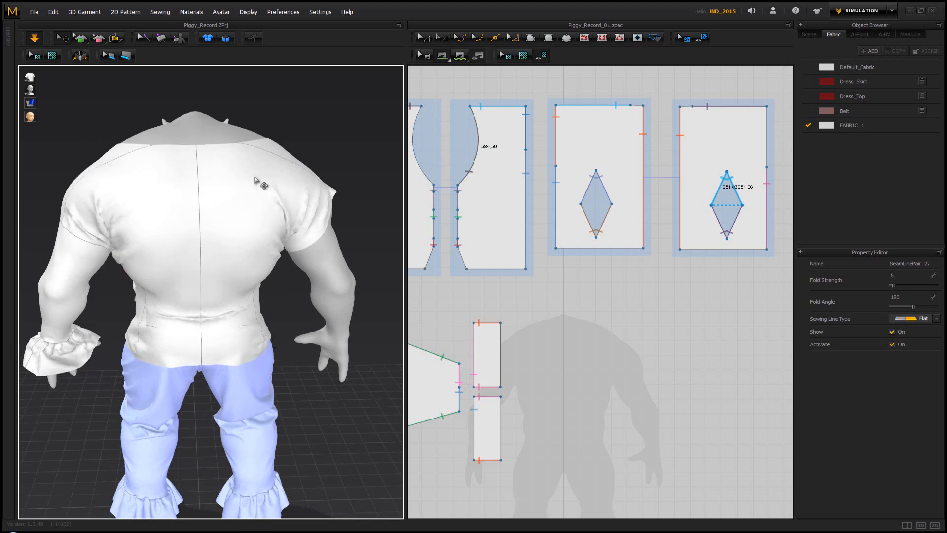
pyautogui.moveTo(262, 186); pyautogui.dragTo(251, 190, button='right')
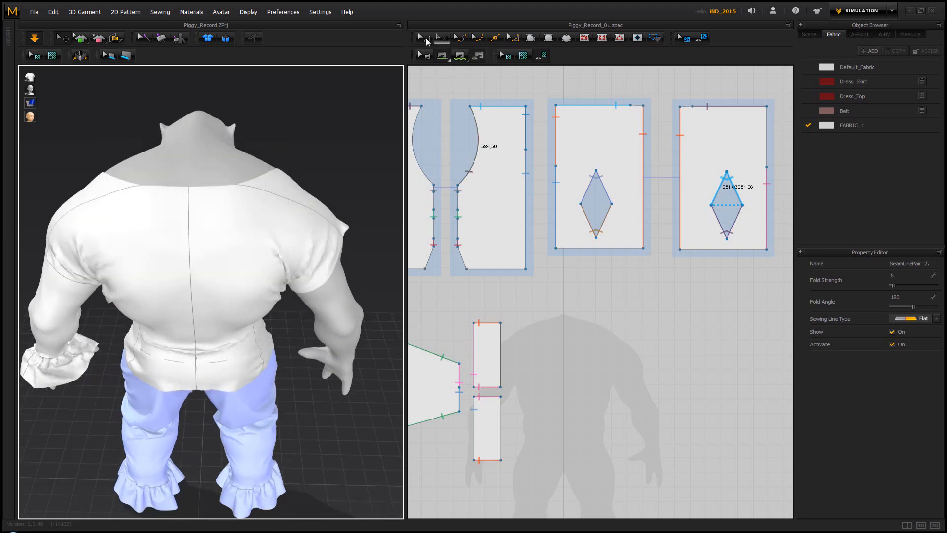
# Join the two back panels into one pattern along their center back edges with Symmetric Merge
pyautogui.click(426, 39)
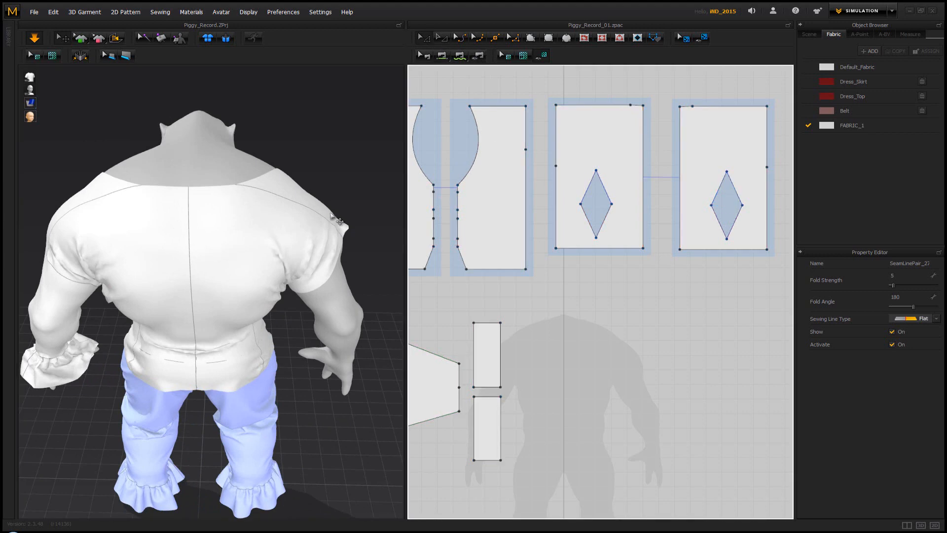
pyautogui.moveTo(194, 254); pyautogui.dragTo(193, 253, button='right')
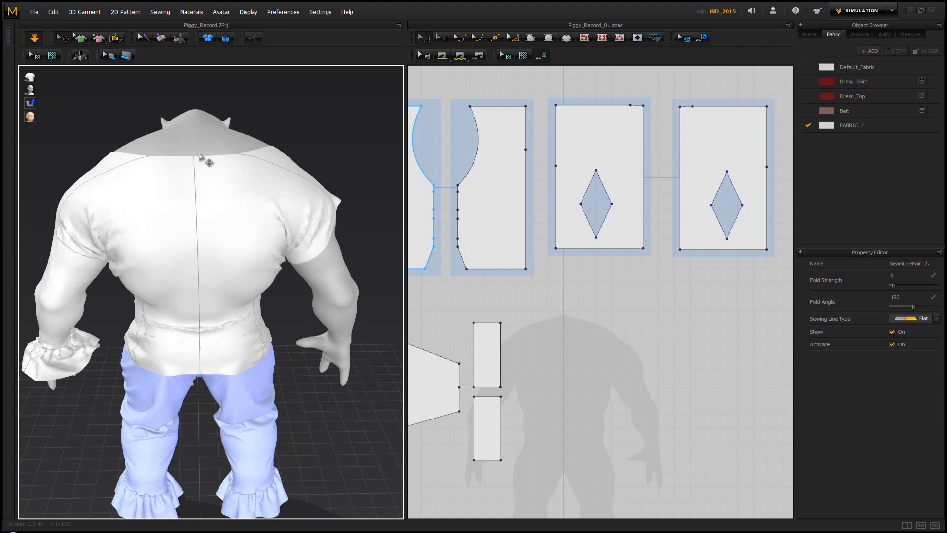
pyautogui.moveTo(247, 208)
pyautogui.mouseDown(button='right')
pyautogui.moveTo(147, 198)
pyautogui.moveTo(285, 201)
pyautogui.moveTo(260, 205)
pyautogui.mouseUp(button='right')
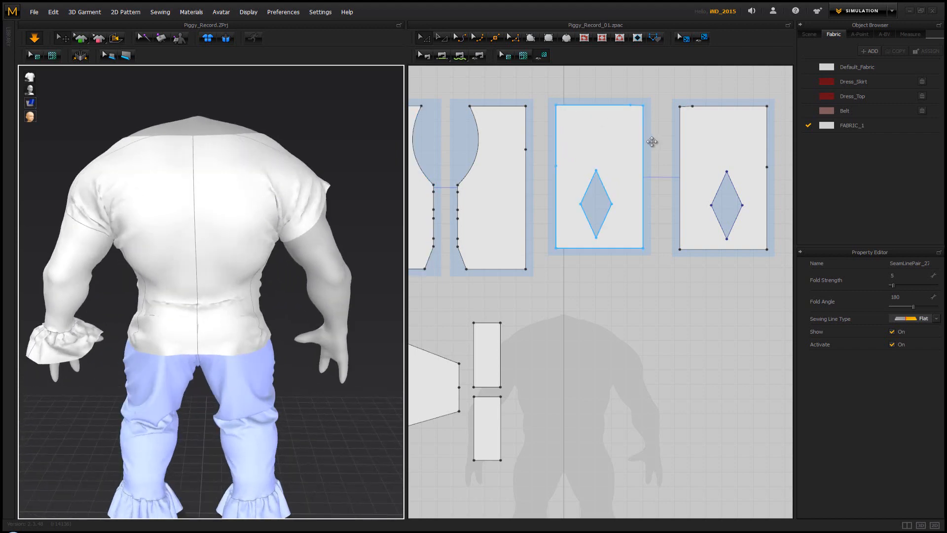
pyautogui.click(696, 150)
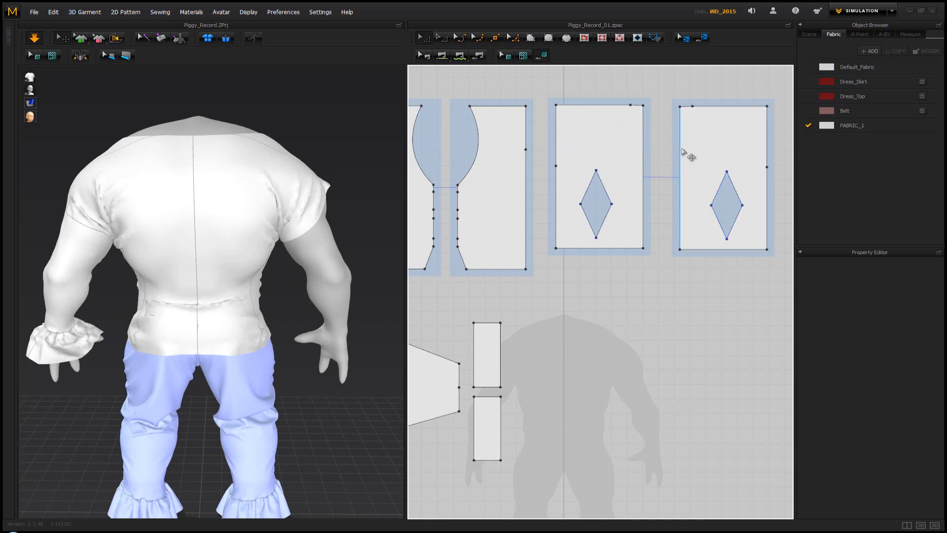
pyautogui.click(643, 166)
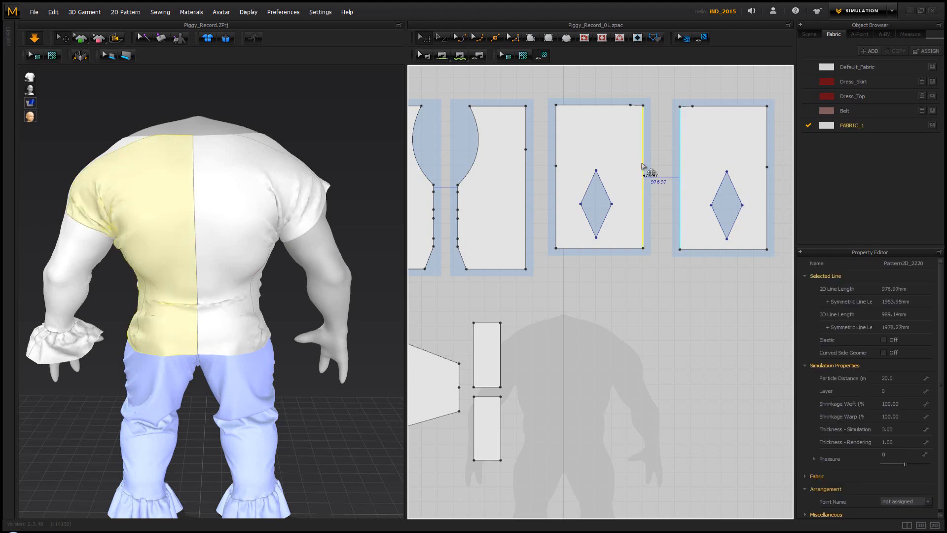
pyautogui.rightClick(643, 166)
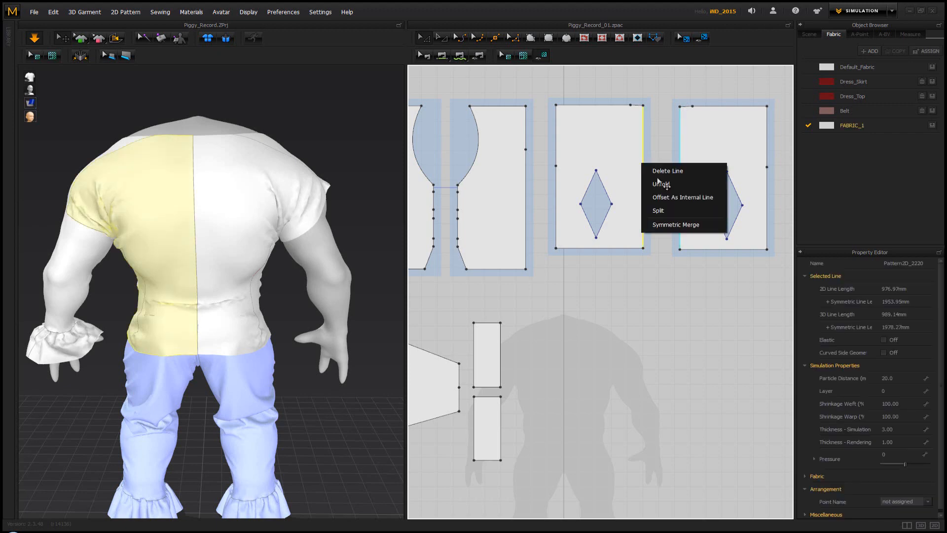
pyautogui.click(676, 224)
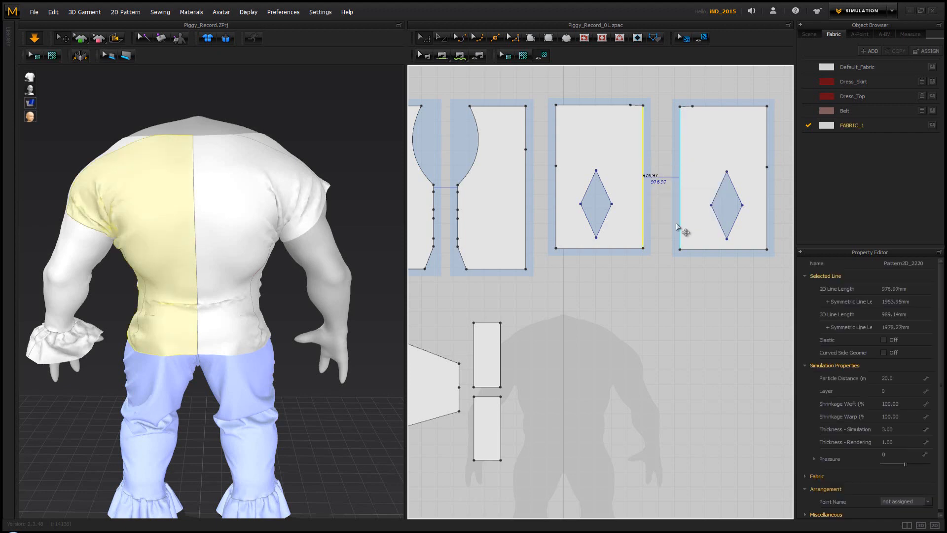
pyautogui.click(678, 225)
pyautogui.click(338, 117)
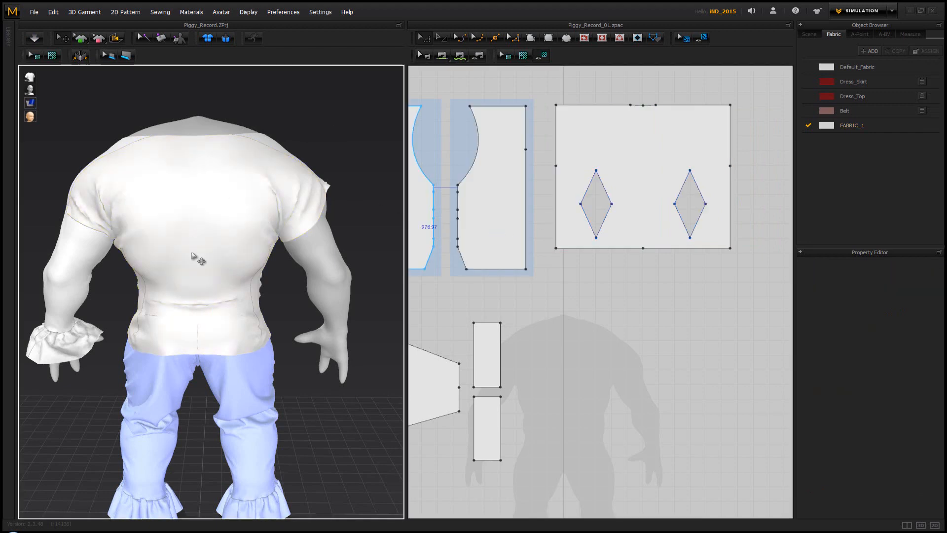
# Simulate the top briefly with its one-piece back and turn to the avatar's front
pyautogui.press('space')
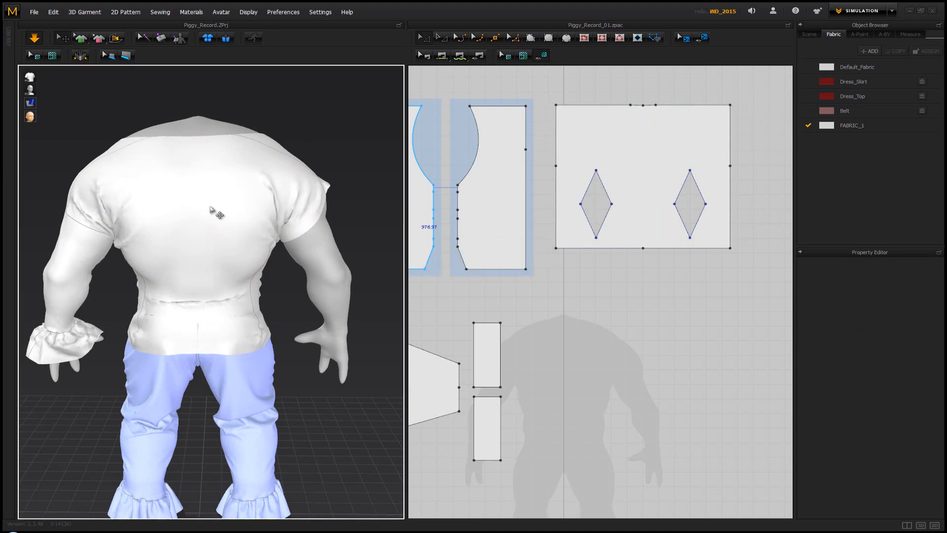
pyautogui.press('space')
pyautogui.moveTo(193, 205); pyautogui.dragTo(401, 191, button='right')
# Set the particle distance of all the top's body, sleeve and ruffle patterns to 10 and simulate them briefly
pyautogui.scroll(-5, 542, 165)
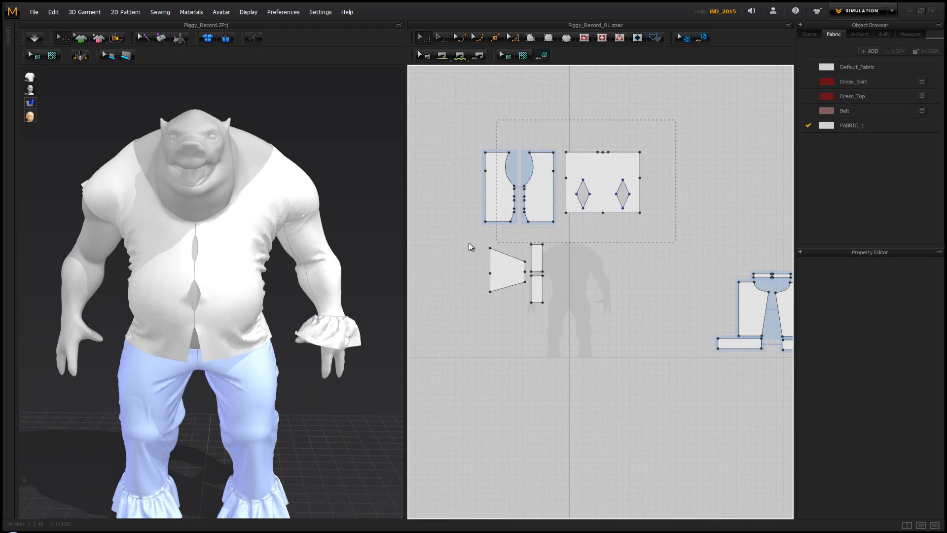
pyautogui.moveTo(468, 242); pyautogui.dragTo(467, 324)
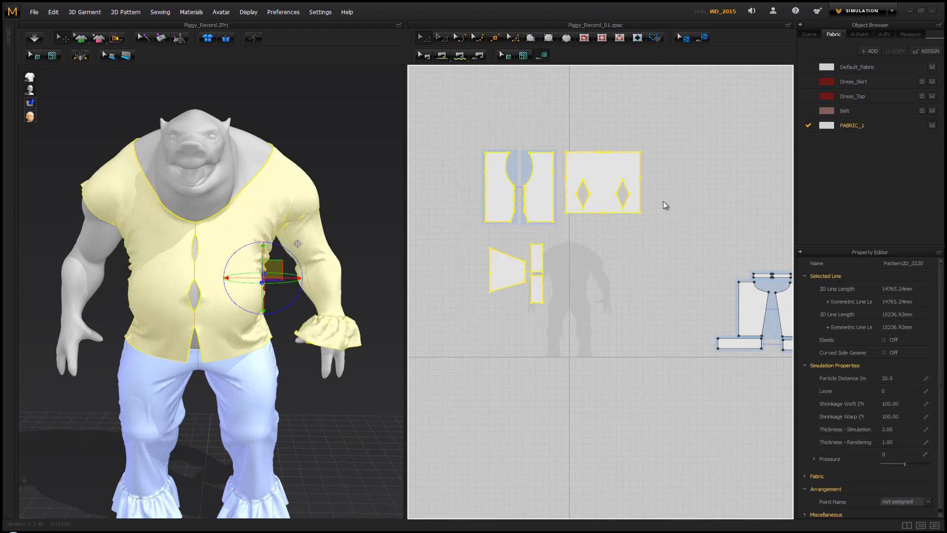
pyautogui.click(901, 379)
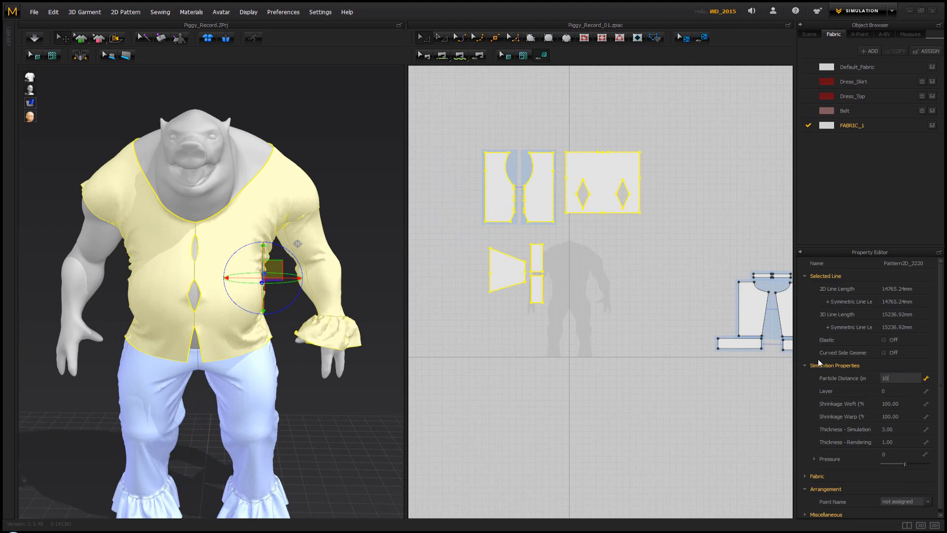
pyautogui.write('10')
pyautogui.press('Return')
pyautogui.press('space')
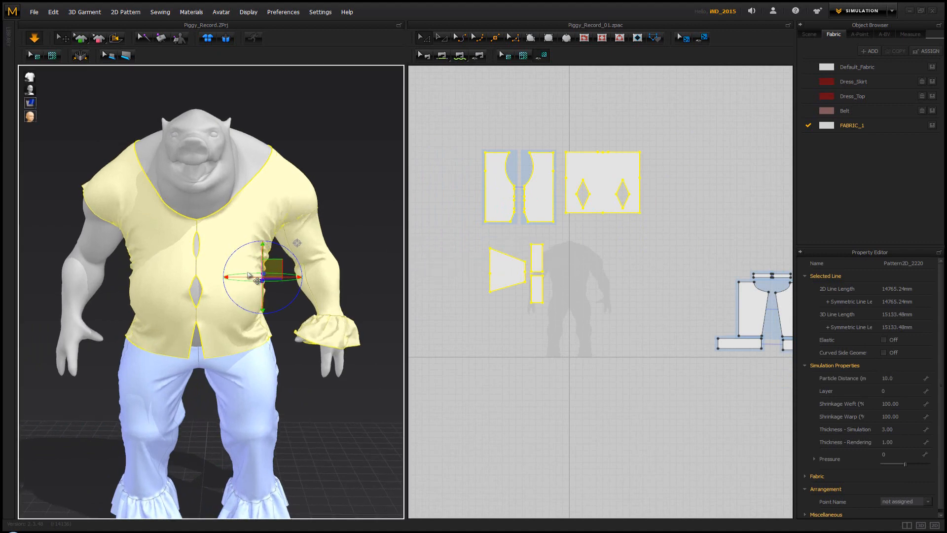
pyautogui.click(333, 196)
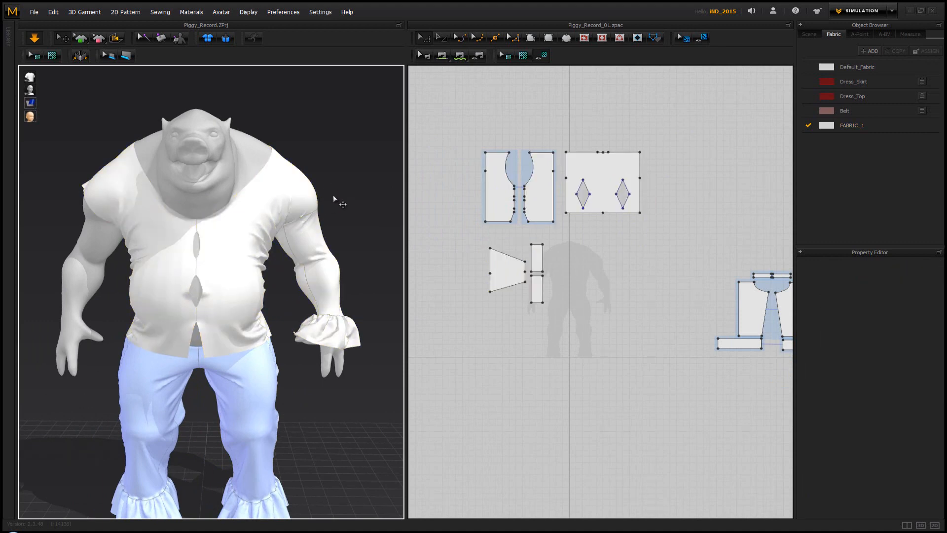
pyautogui.press('space')
# Review the properties of the top's patterns and the physical property preset of FABRIC_1
pyautogui.moveTo(673, 116); pyautogui.dragTo(589, 210)
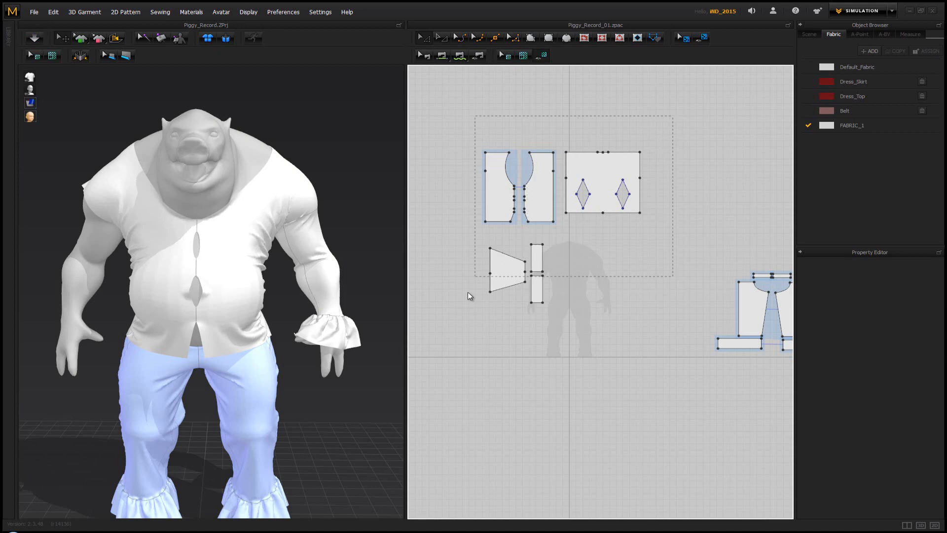
pyautogui.moveTo(452, 325); pyautogui.dragTo(453, 325)
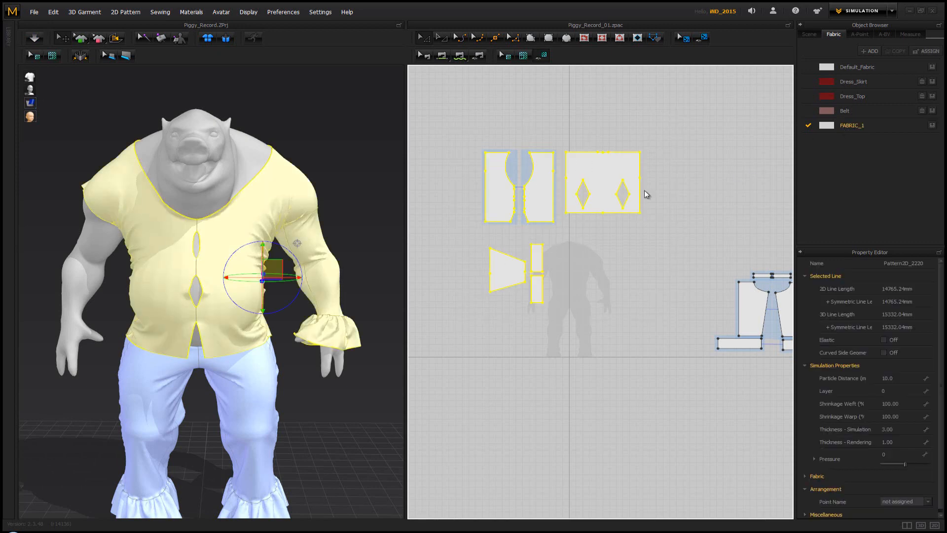
pyautogui.click(363, 204)
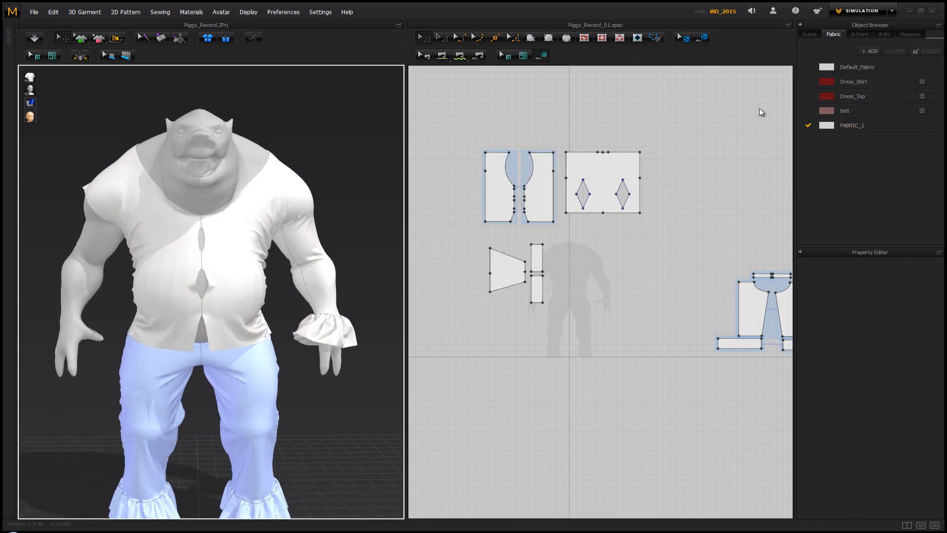
pyautogui.click(854, 126)
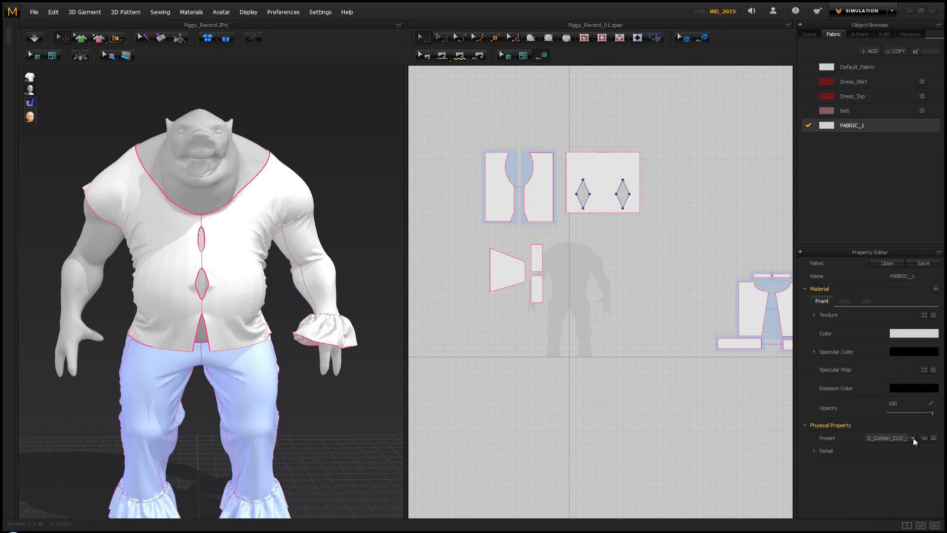
pyautogui.click(333, 151)
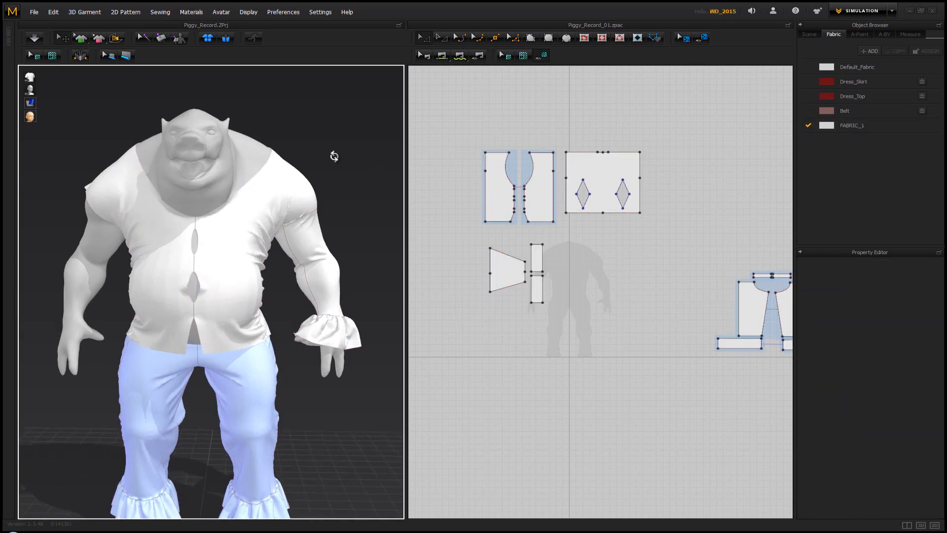
# Simulate the refined top briefly while inspecting it from the side, back and front
pyautogui.press('space')
pyautogui.moveTo(304, 200); pyautogui.dragTo(227, 202, button='right')
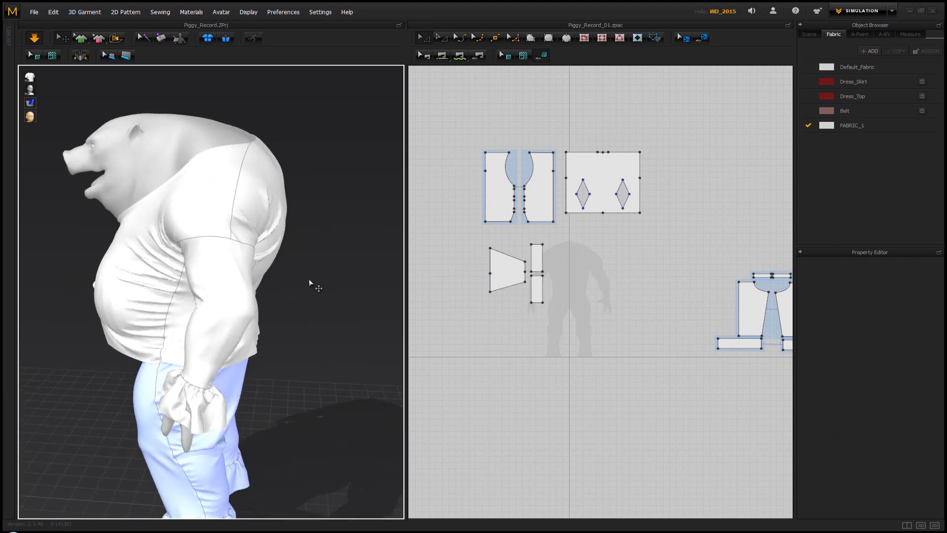
pyautogui.moveTo(313, 282); pyautogui.dragTo(231, 277, button='right')
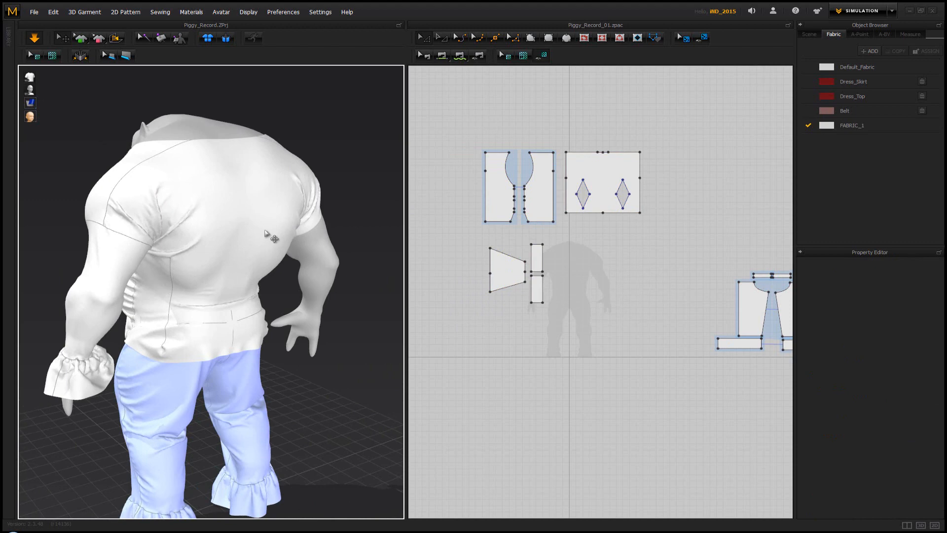
pyautogui.moveTo(271, 237); pyautogui.dragTo(251, 280, button='right')
pyautogui.scroll(-2, 244, 285)
pyautogui.press('space')
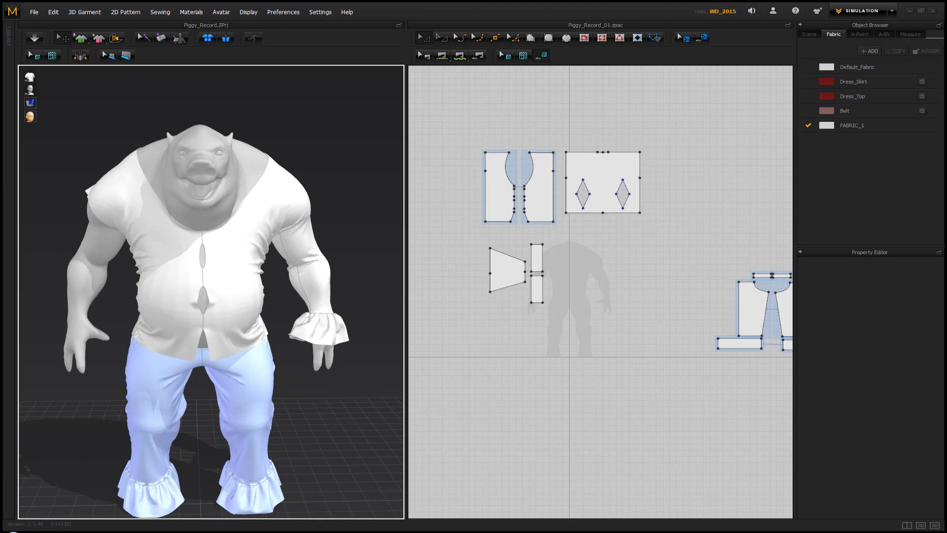